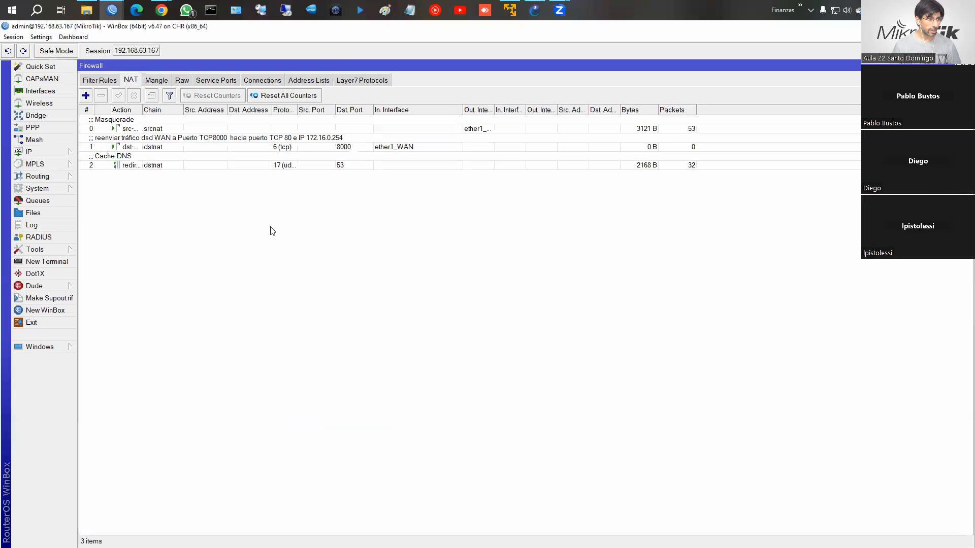
Step: Review the Masquerade, port 8000 forwarding and Cache-DNS NAT rules, then show the 11 filter rules
click(156, 129)
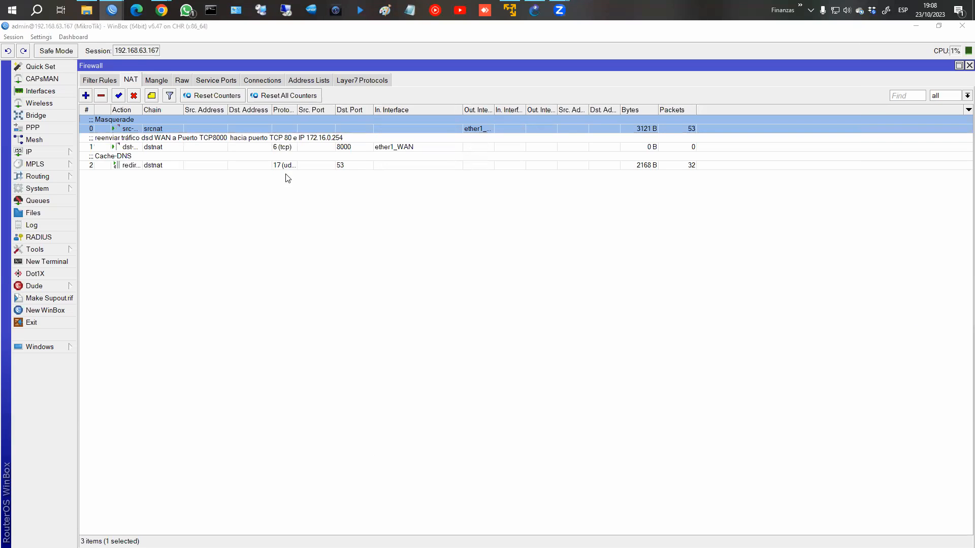
click(154, 147)
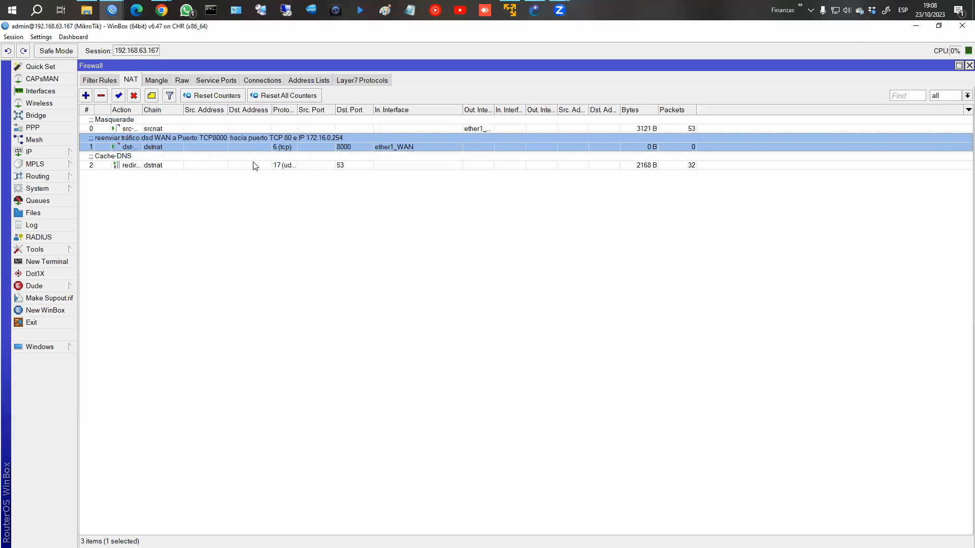
click(191, 161)
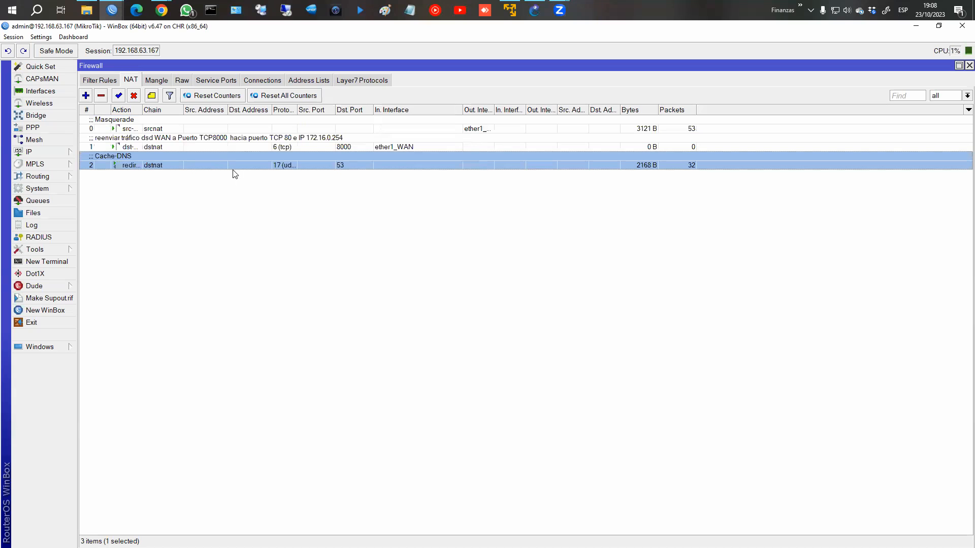
click(165, 147)
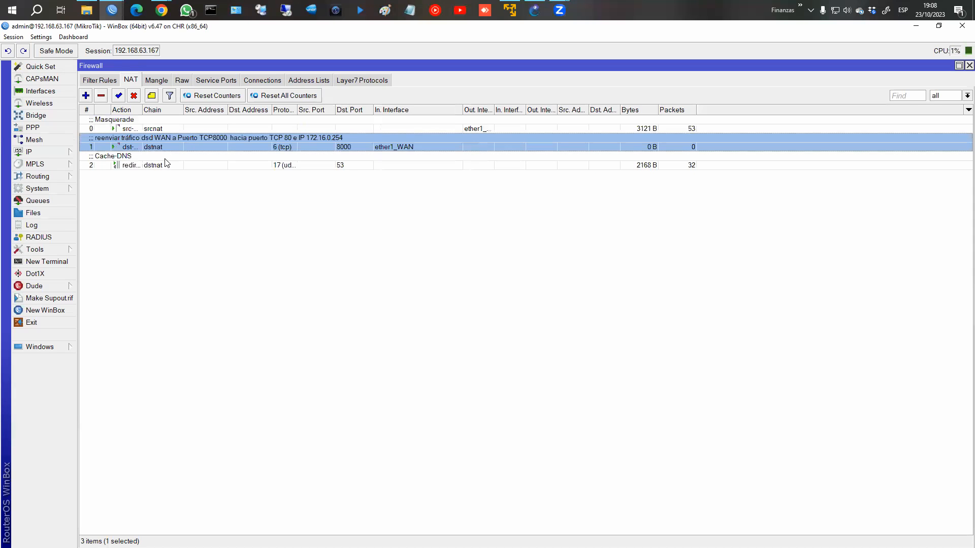
ctrl+click(164, 165)
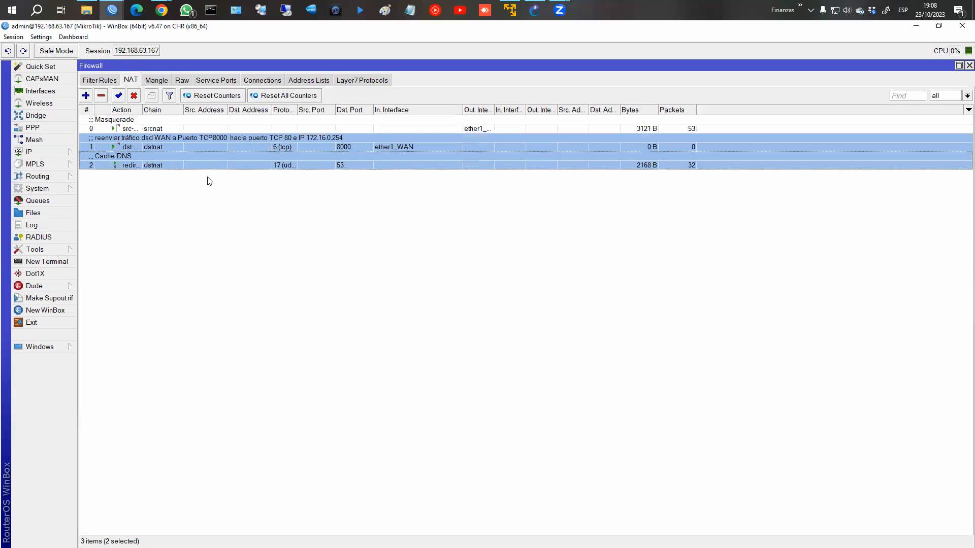
click(104, 83)
click(173, 128)
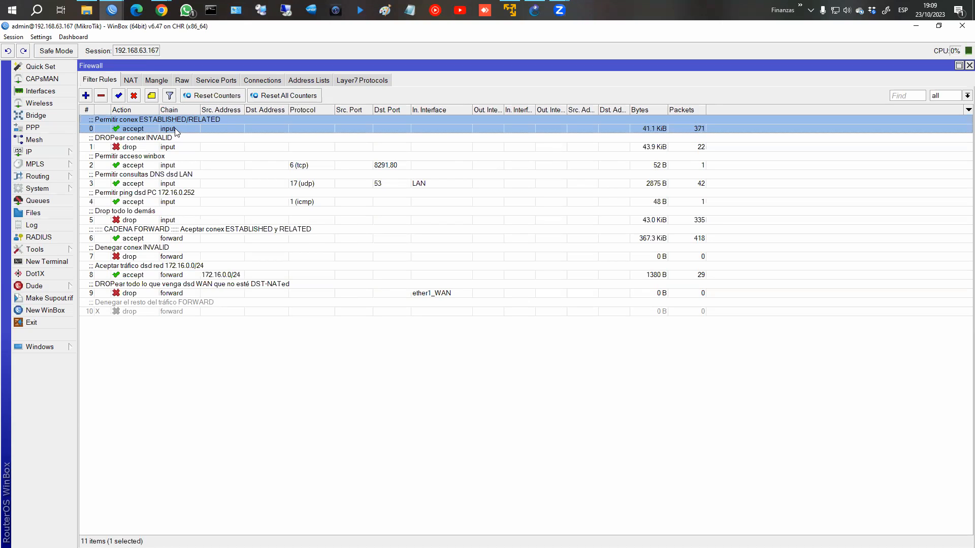
click(160, 146)
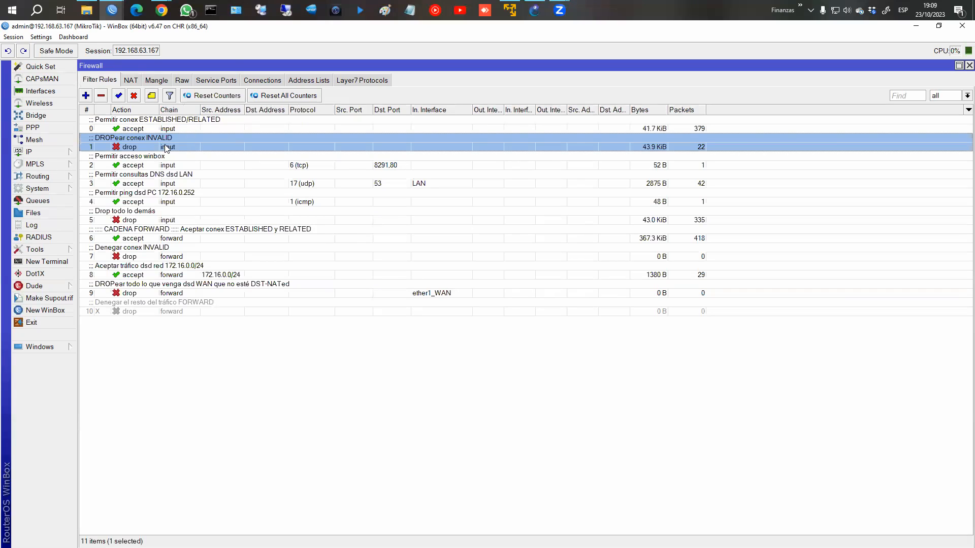
click(162, 130)
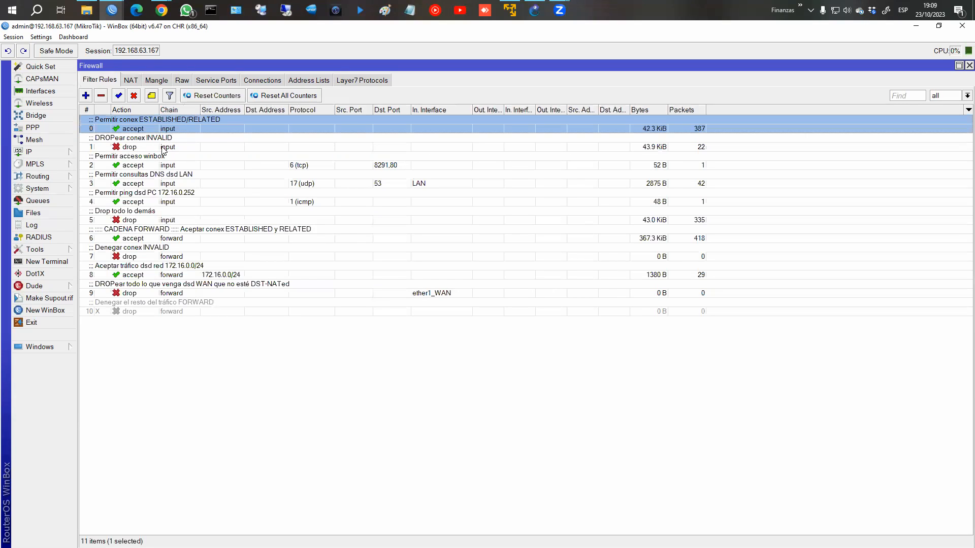
click(163, 147)
click(175, 264)
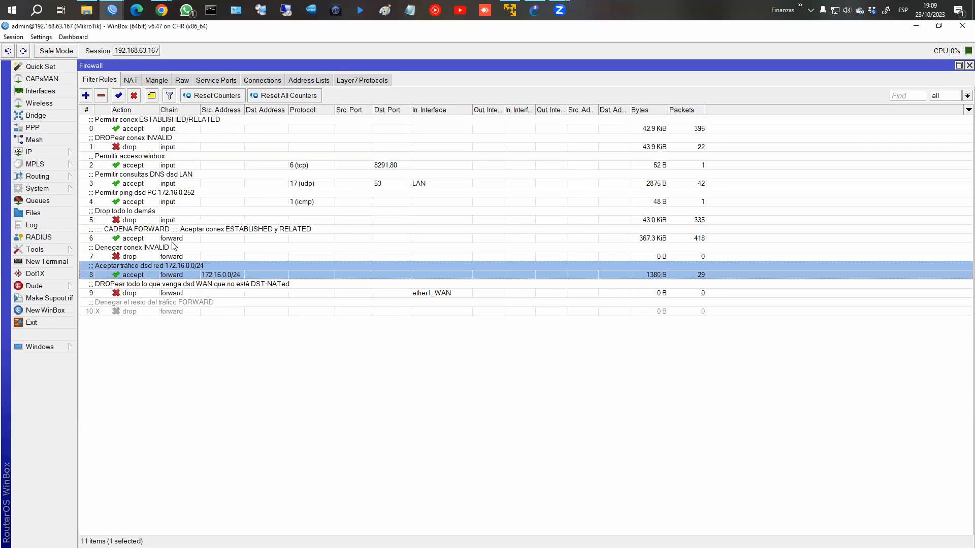
click(172, 247)
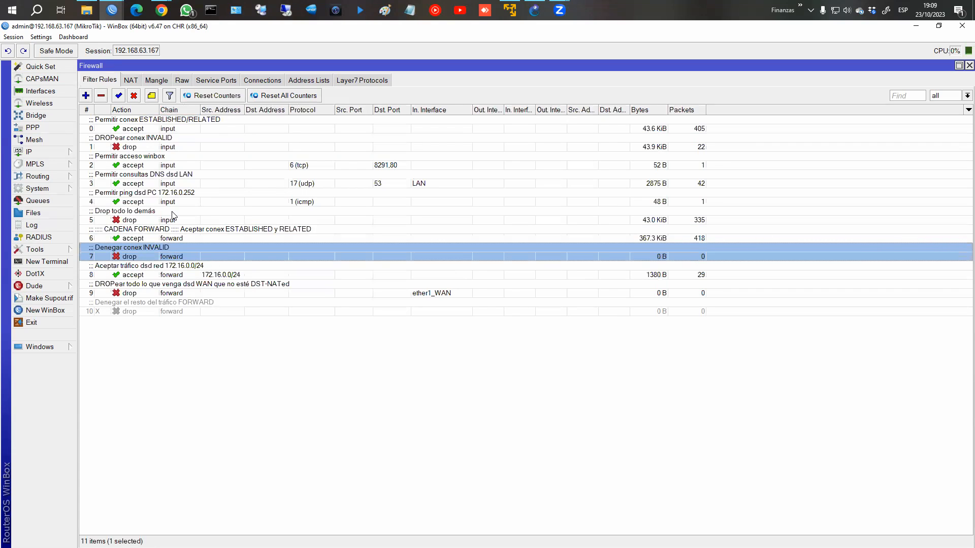
click(172, 216)
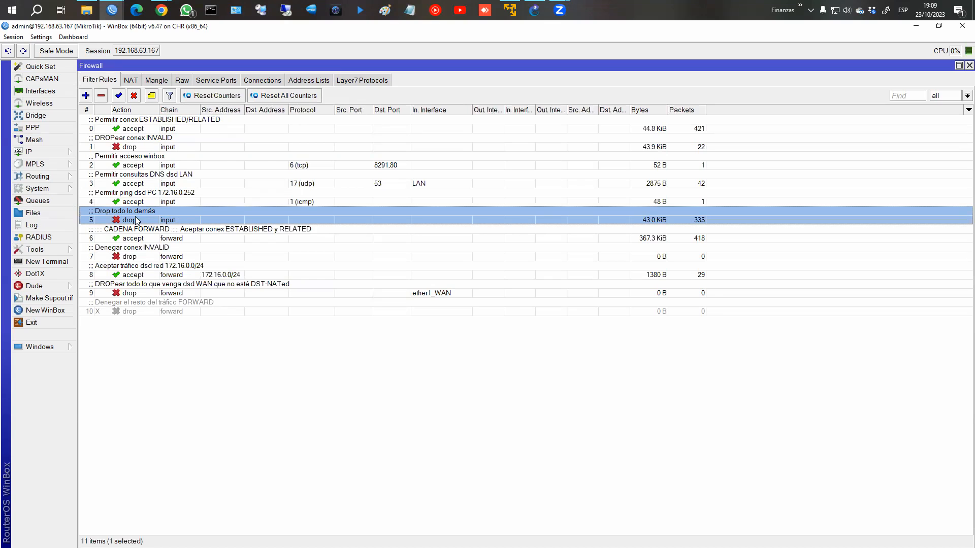
click(167, 146)
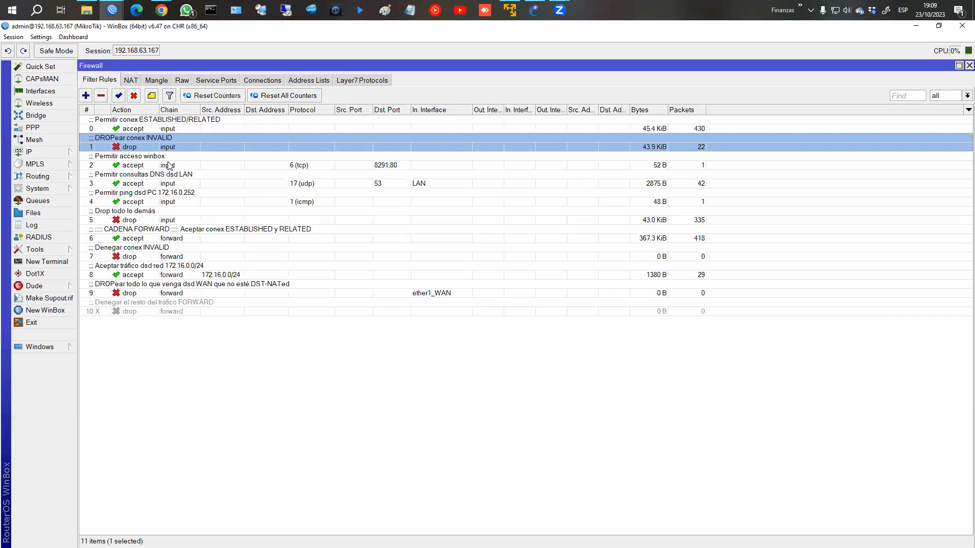
click(169, 165)
click(168, 182)
click(167, 195)
click(171, 167)
click(171, 184)
click(169, 200)
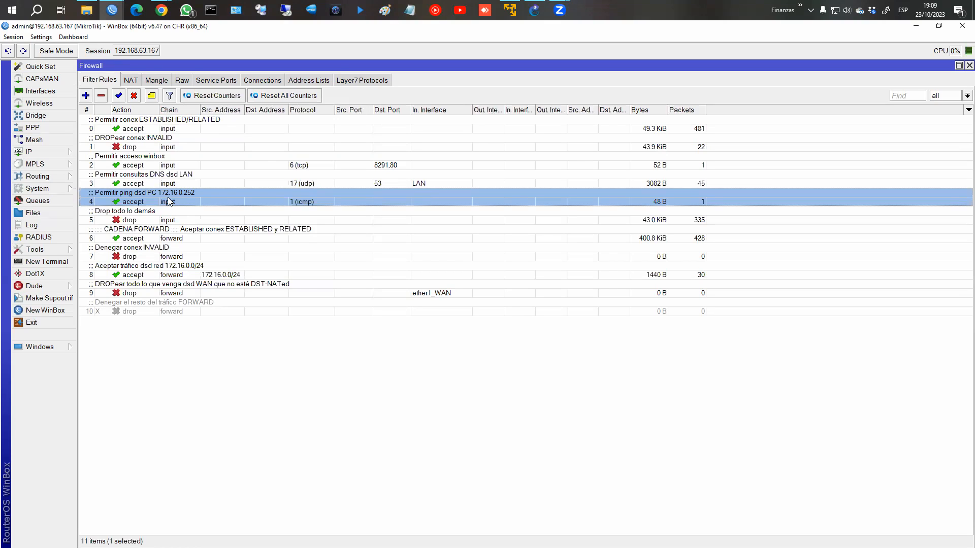
click(214, 233)
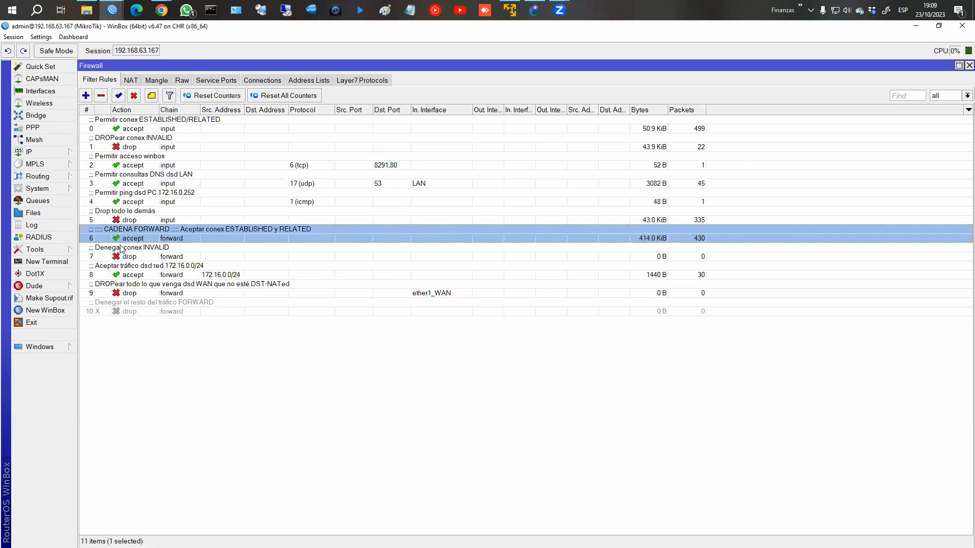
click(121, 248)
click(168, 268)
click(195, 292)
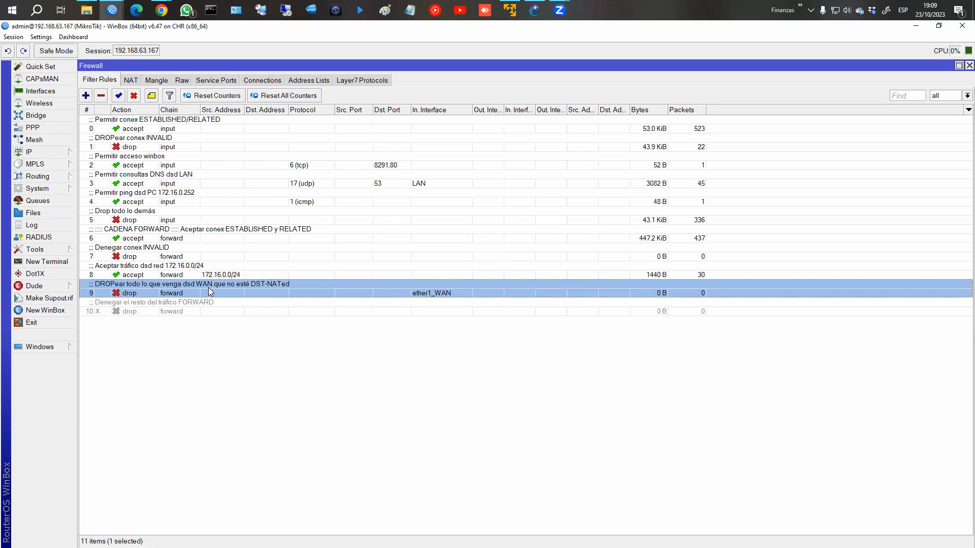
click(132, 80)
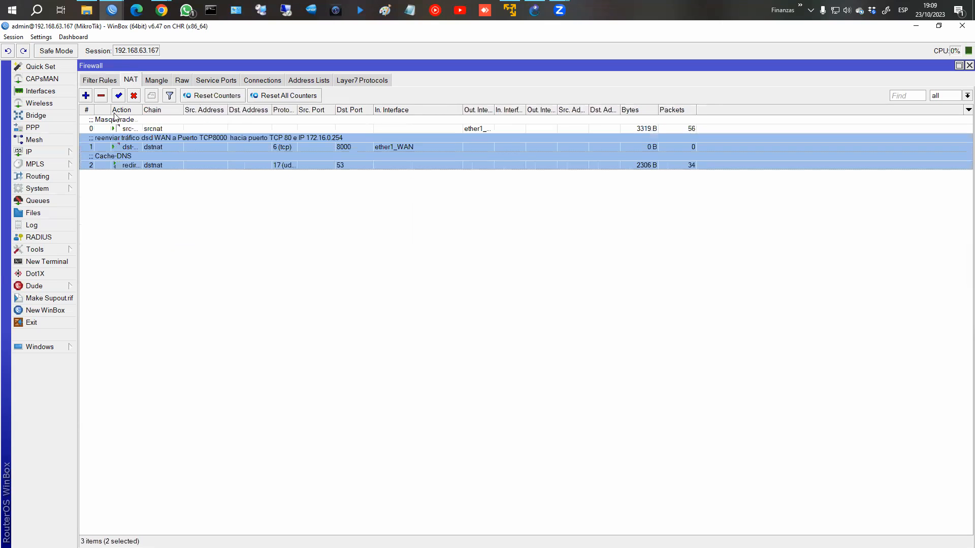
click(100, 80)
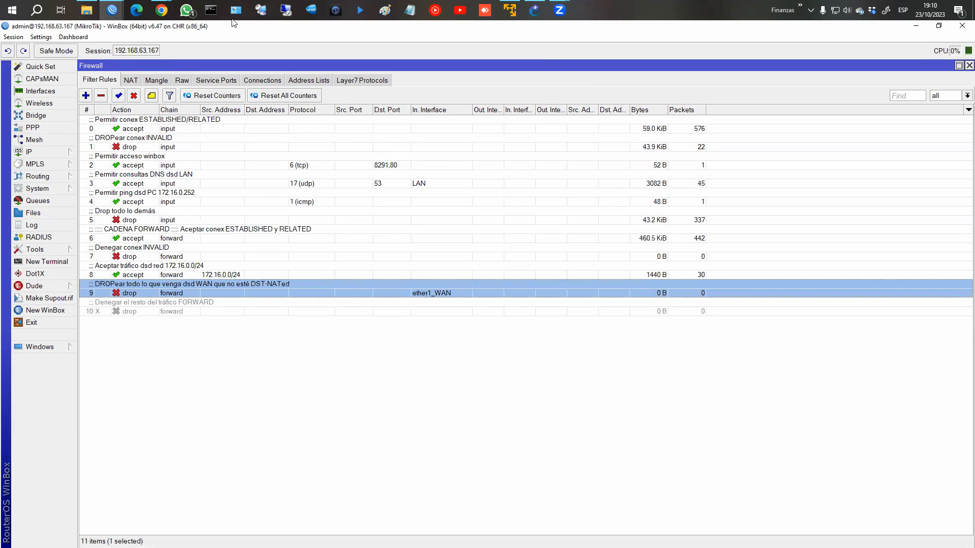
mouse_move(161, 10)
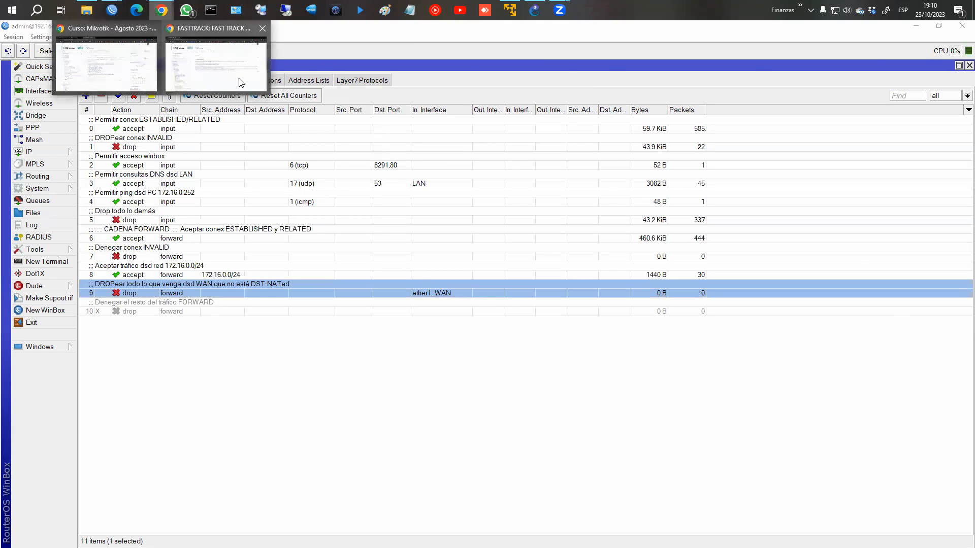
Step: Open the Configuración inicial chapter and highlight chain=forward and action=fasttrack-connection in the first command
click(250, 83)
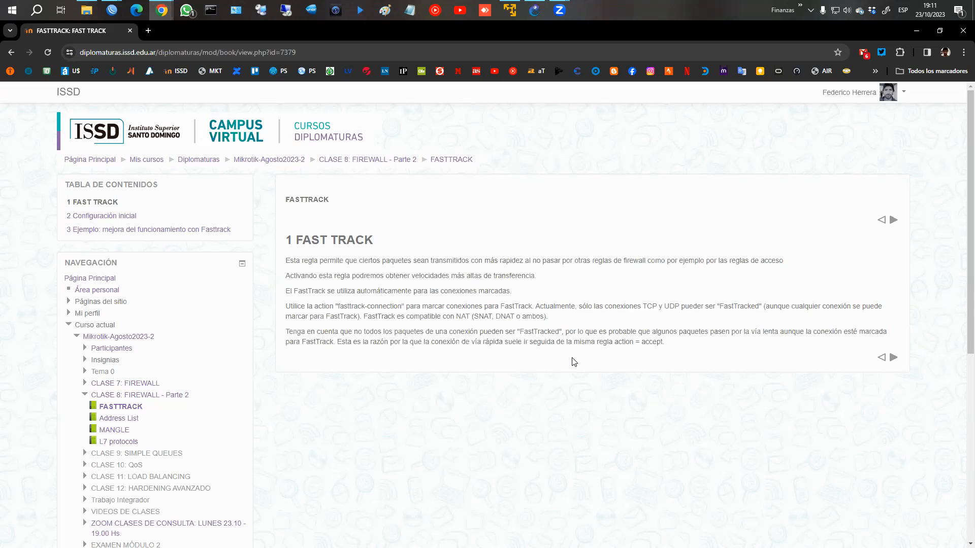
click(894, 358)
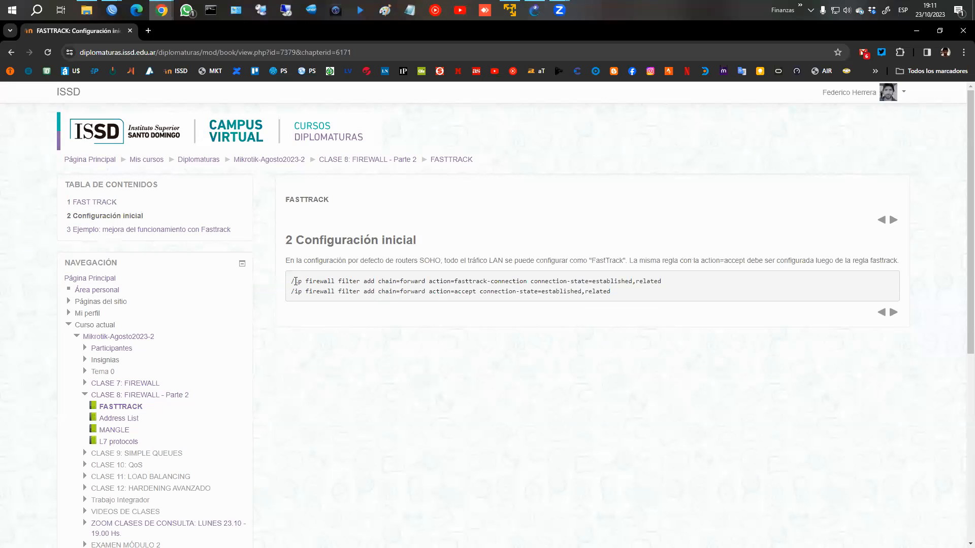
drag(379, 281, 425, 279)
mouse_move(524, 281)
mouse_down()
mouse_move(662, 284)
mouse_move(506, 282)
mouse_up()
drag(426, 282, 530, 281)
Step: Highlight the connection-state and action=accept parts of the second fasttrack command
click(397, 303)
drag(480, 292, 607, 292)
drag(400, 292, 478, 293)
click(470, 286)
mouse_move(534, 10)
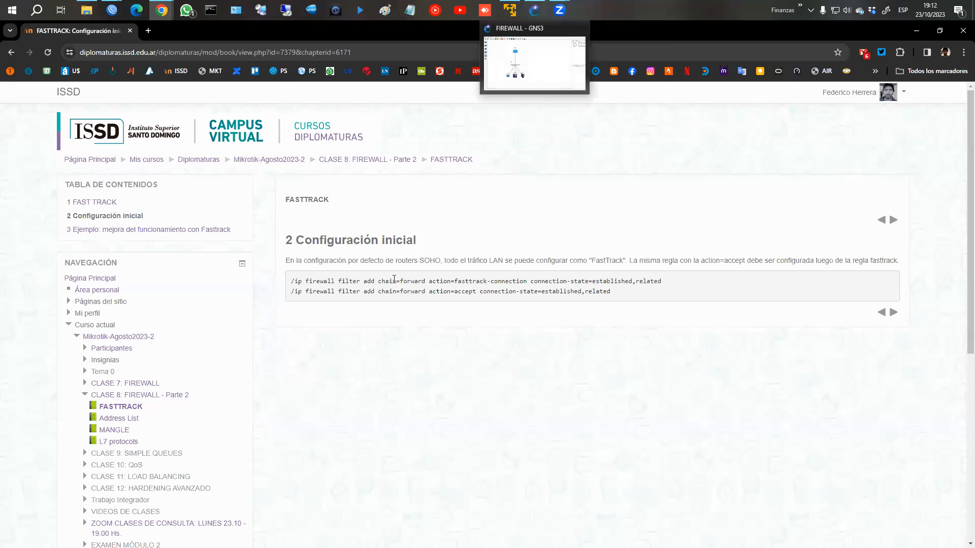
Step: Create a new forward filter rule matching established and related connections with action fasttrack connection
mouse_move(113, 7)
click(169, 52)
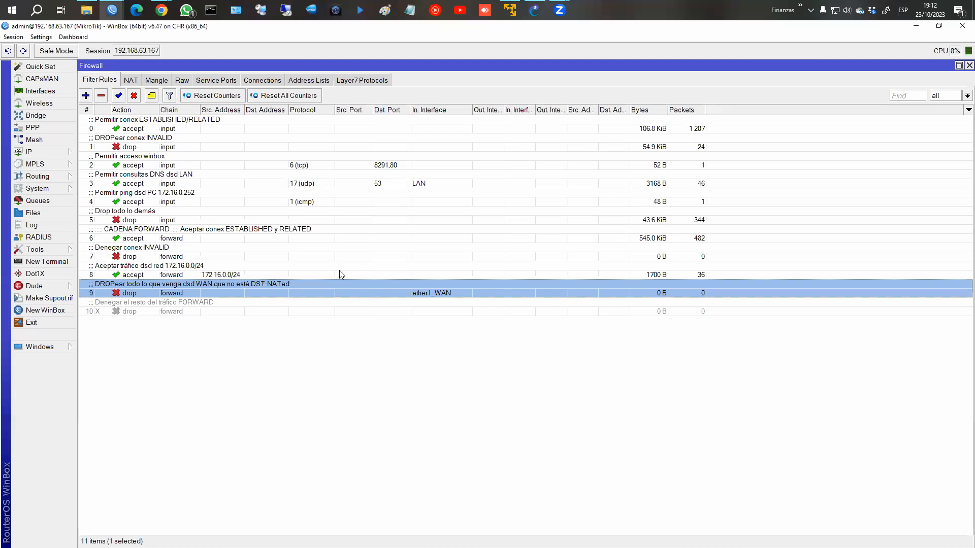
click(178, 237)
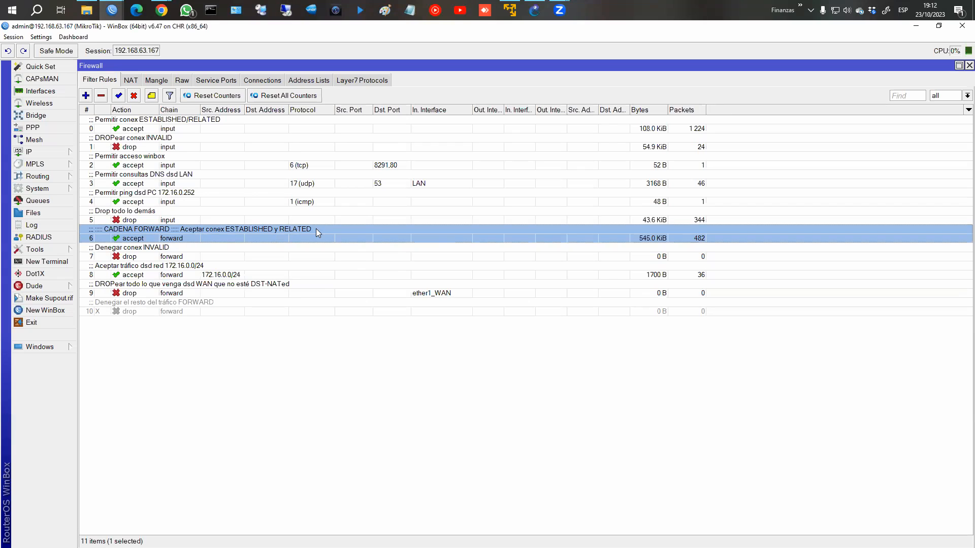
click(86, 96)
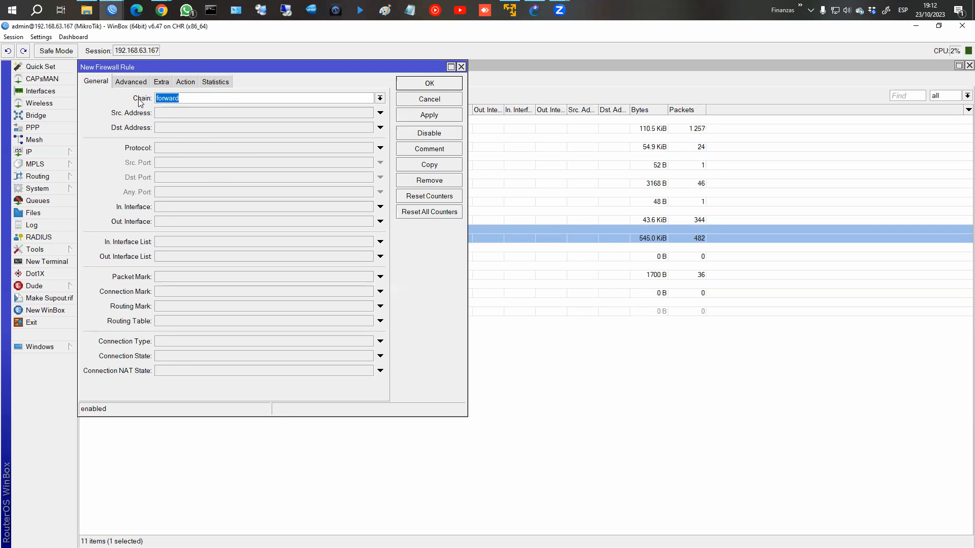
click(161, 356)
click(220, 356)
click(258, 357)
click(184, 82)
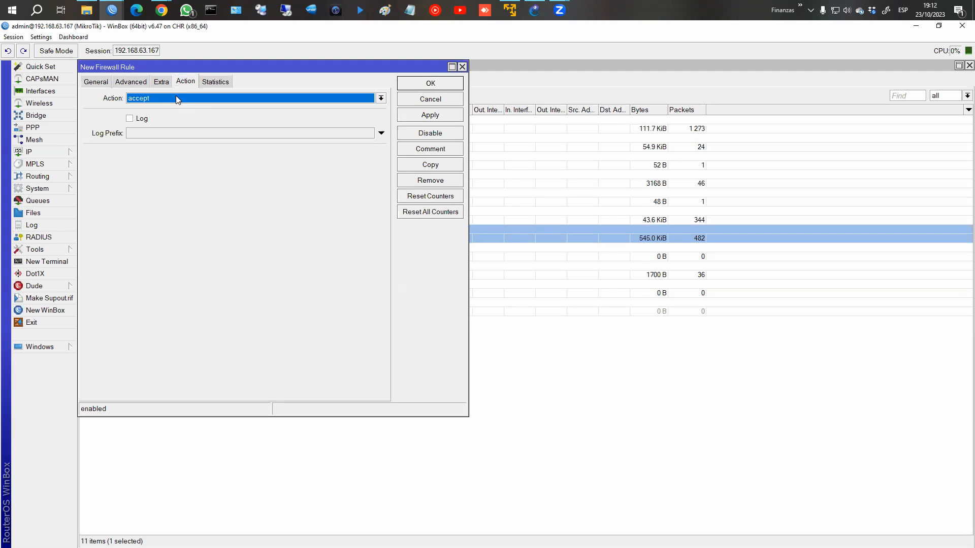
click(156, 98)
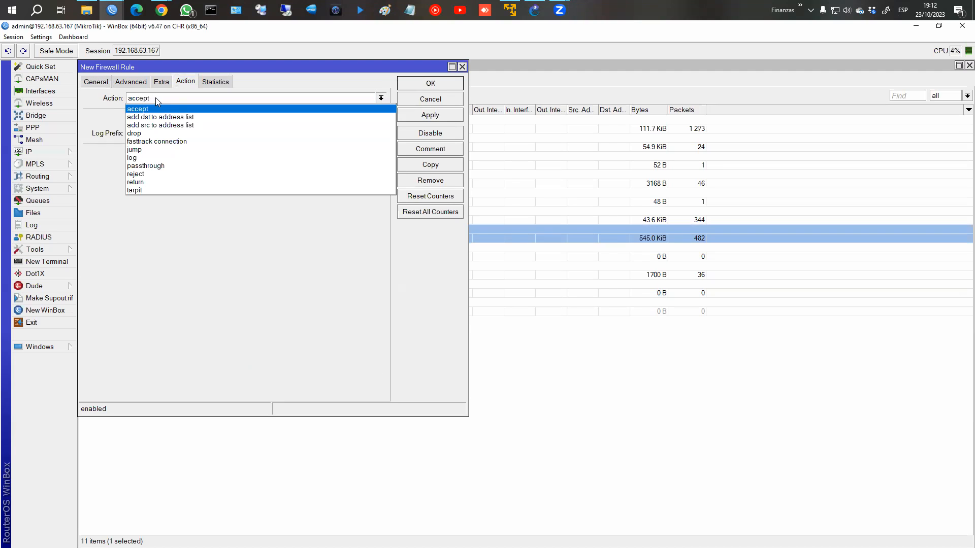
click(152, 141)
Step: Comment the new rule FAST-TRACK and save it
click(403, 153)
text(FAST)
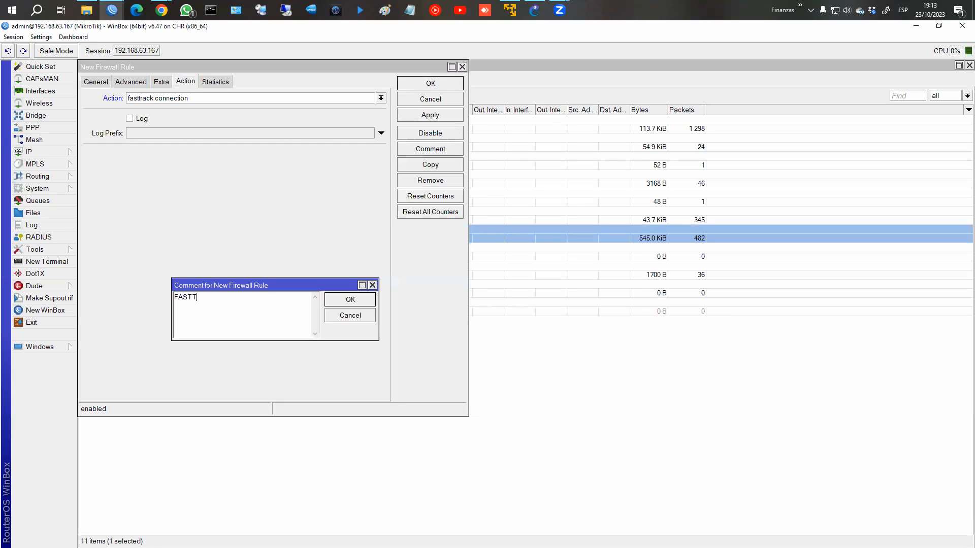
text(-TrAC)
key(BackSpace)
key(BackSpace)
text(TRACK)
click(359, 299)
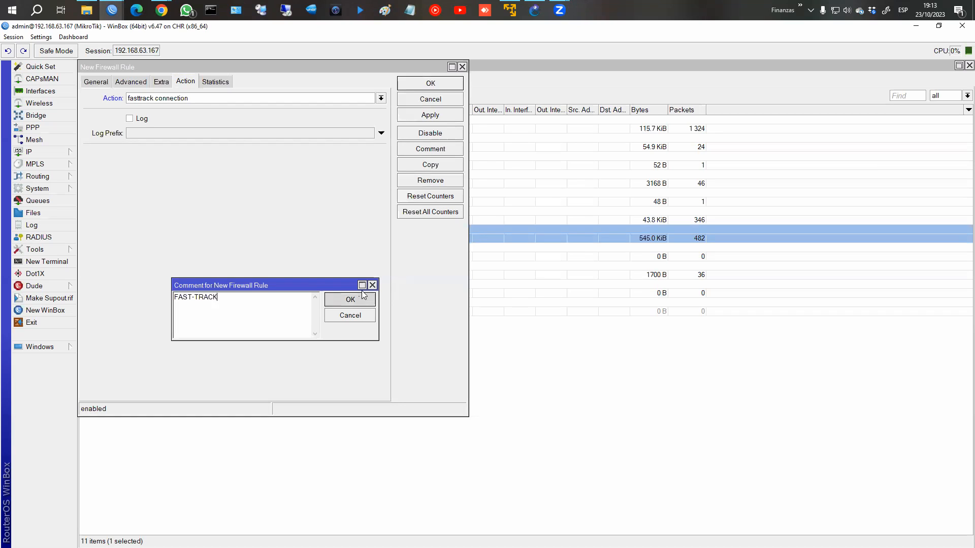
click(438, 83)
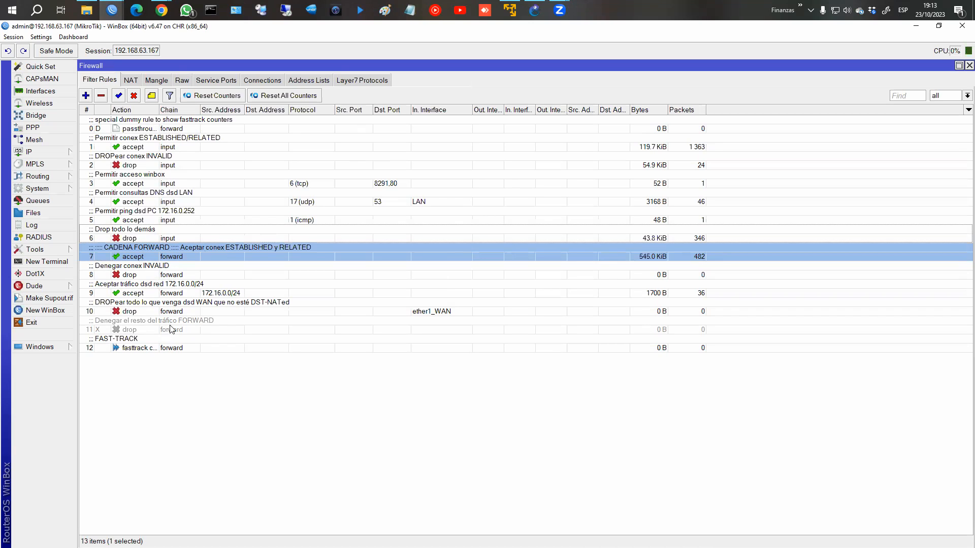
Step: Move the FAST-TRACK rule up to position 7 and cut the CADENA FORWARD prefix from rule 8's comment
drag(162, 348, 181, 252)
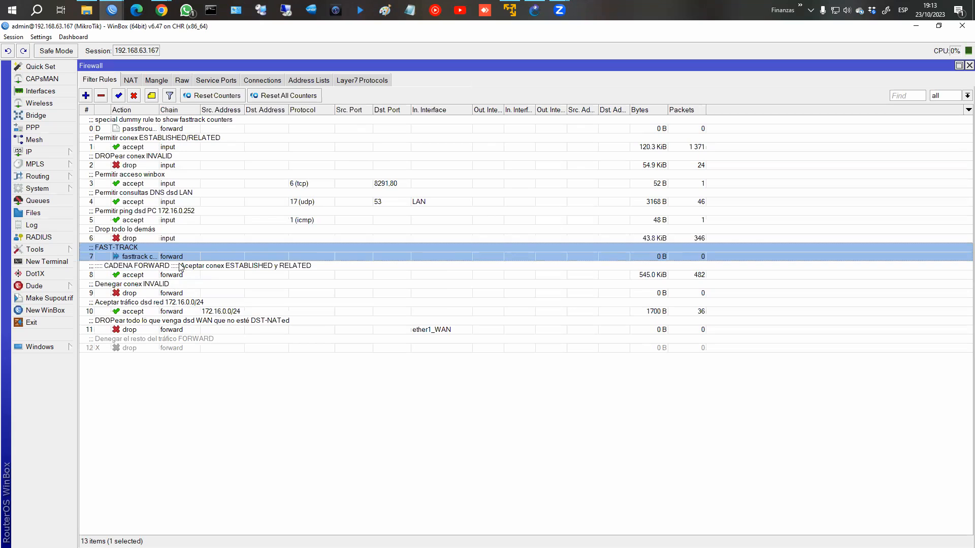
click(146, 271)
click(147, 97)
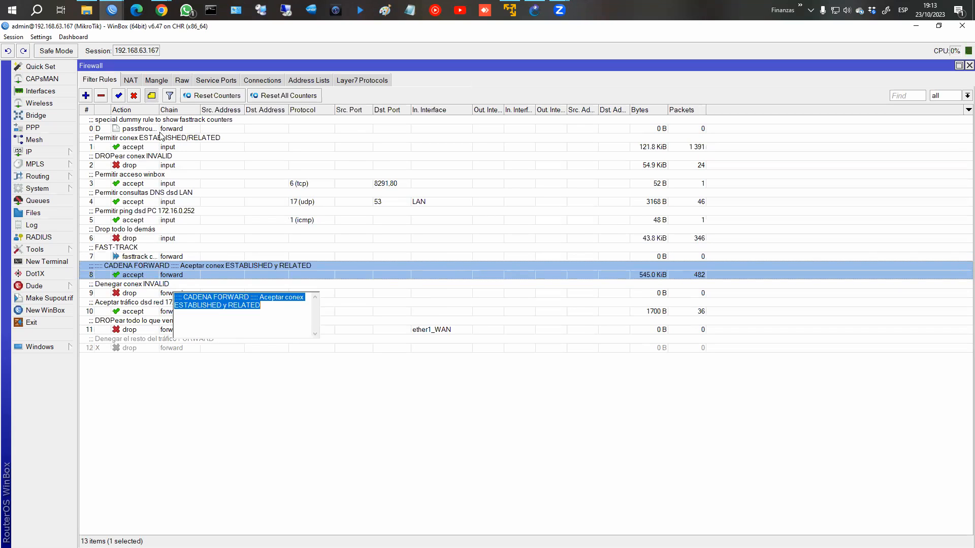
click(261, 300)
drag(261, 299, 172, 298)
key(ctrl+c)
right_click(206, 300)
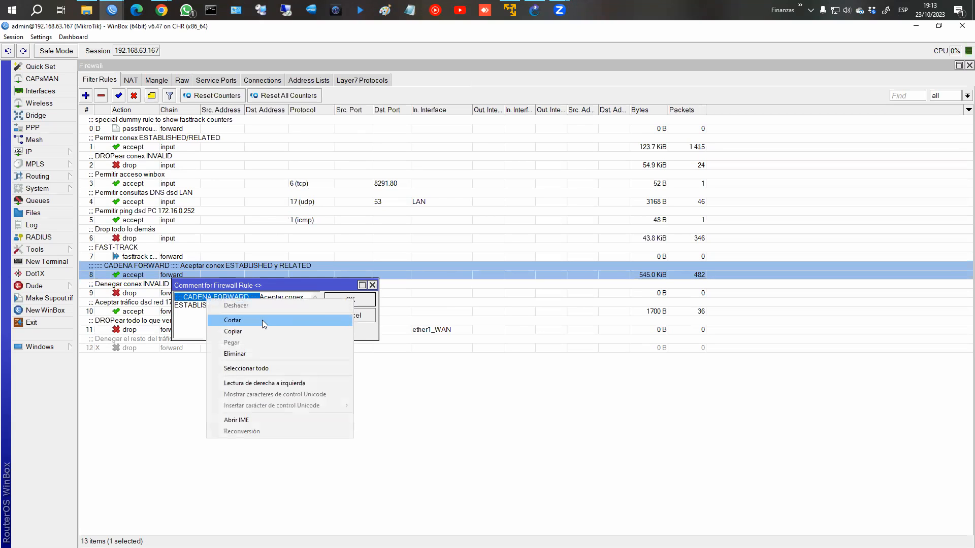
click(262, 320)
click(332, 304)
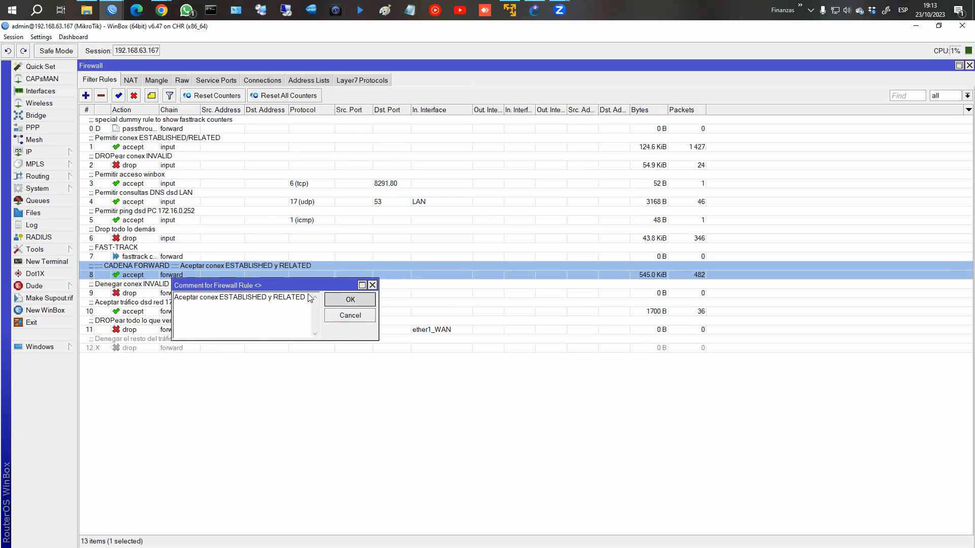
Step: Paste the CADENA FORWARD prefix before FAST-TRACK in rule 7's comment and verify it
click(151, 255)
click(151, 96)
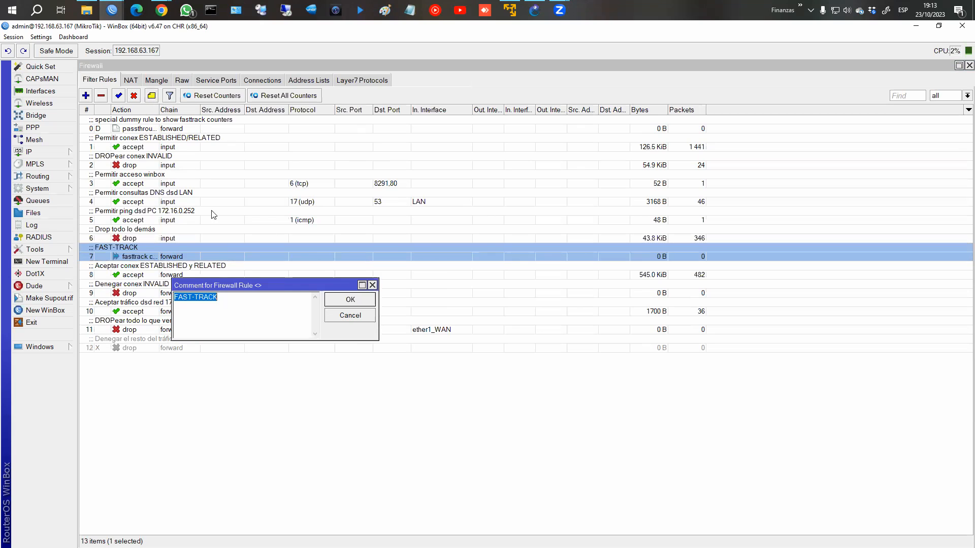
key(Home)
key(ctrl+v)
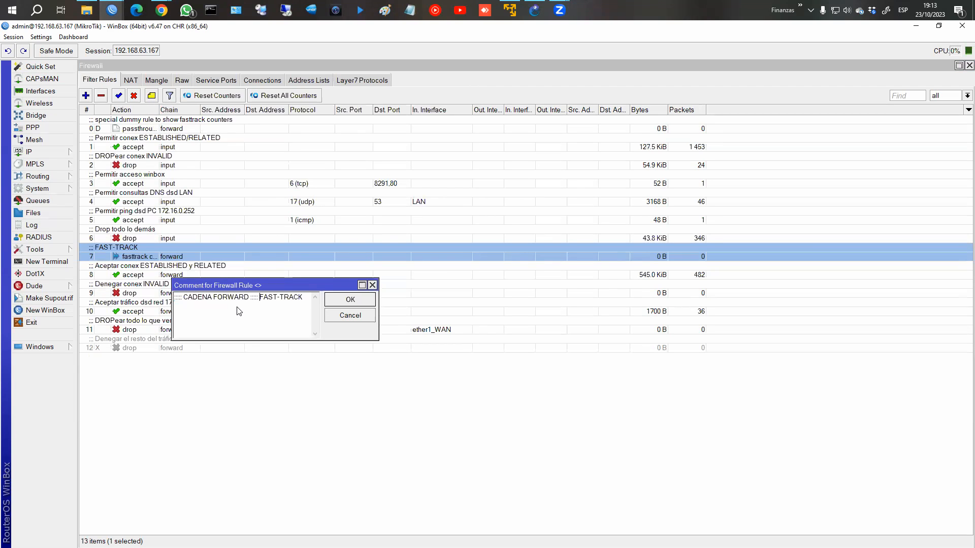
key(Return)
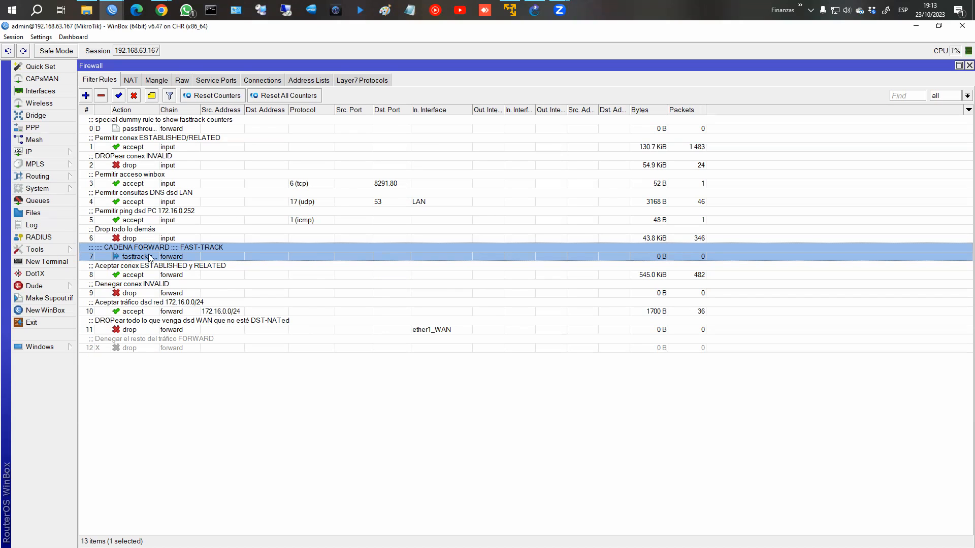
click(152, 96)
click(348, 315)
click(174, 257)
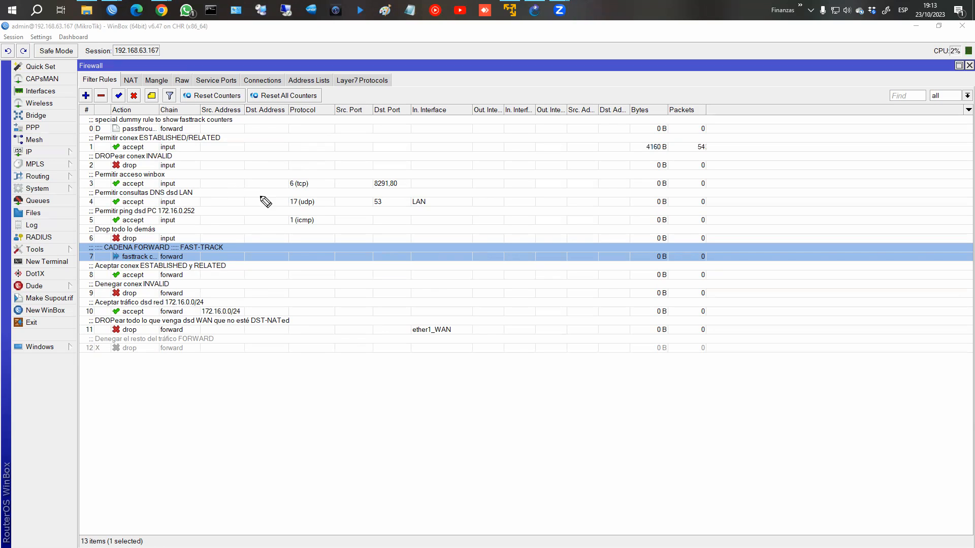
mouse_move(156, 257)
mouse_down()
mouse_move(202, 248)
mouse_move(169, 248)
mouse_up()
mouse_move(227, 194)
mouse_down()
mouse_move(228, 247)
mouse_move(256, 218)
mouse_up()
drag(258, 222, 263, 232)
drag(265, 234, 266, 225)
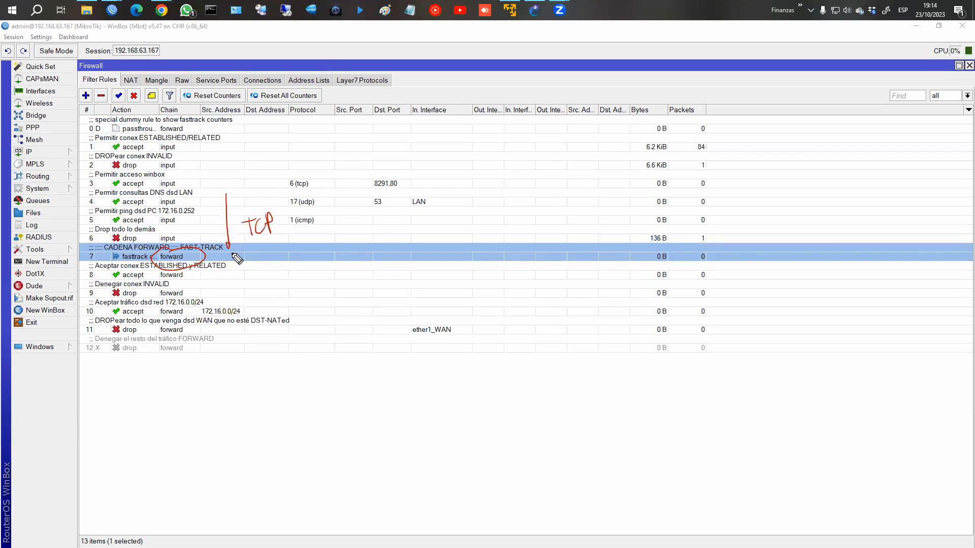
mouse_move(86, 255)
mouse_down()
mouse_move(49, 191)
mouse_move(74, 204)
mouse_up()
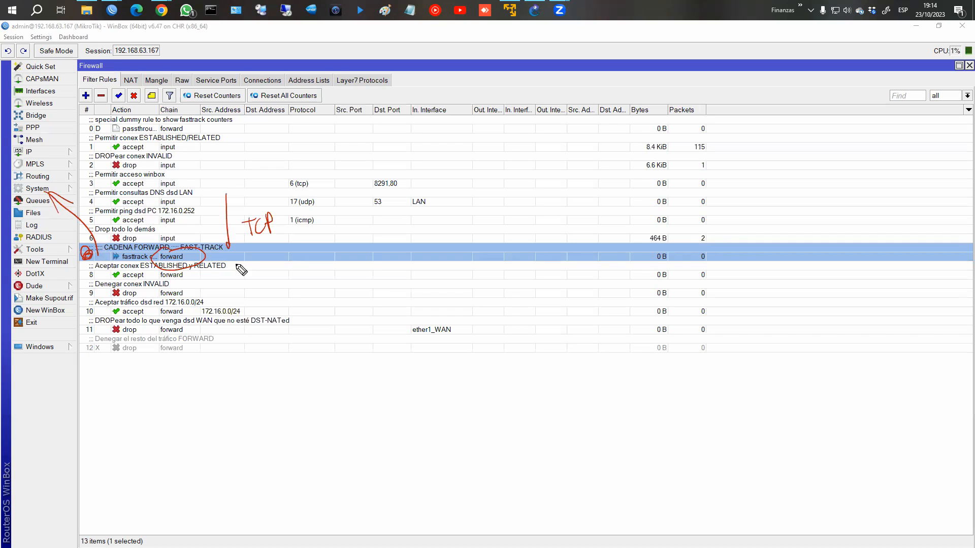
drag(293, 184, 294, 248)
mouse_move(303, 215)
mouse_down()
mouse_move(320, 229)
mouse_move(326, 216)
mouse_up()
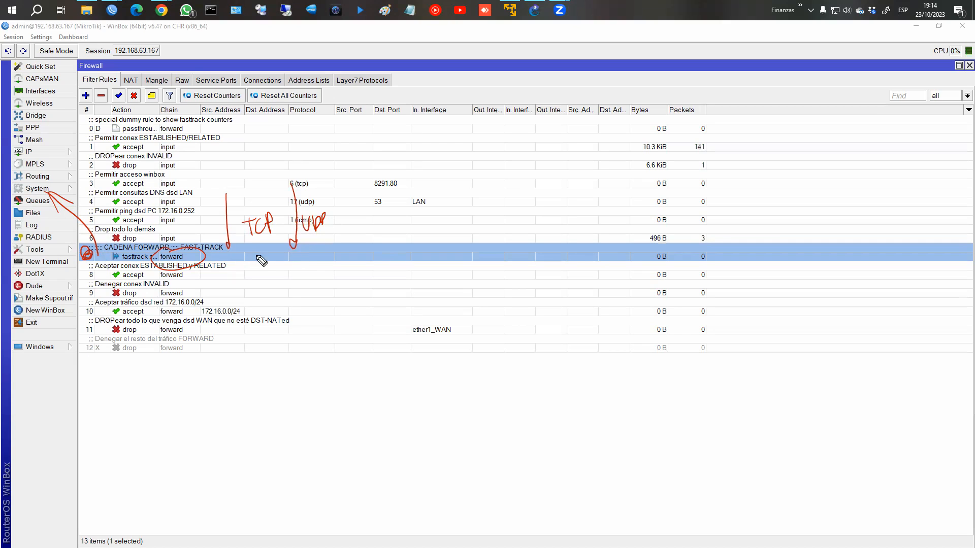
drag(114, 254, 87, 203)
drag(329, 197, 332, 253)
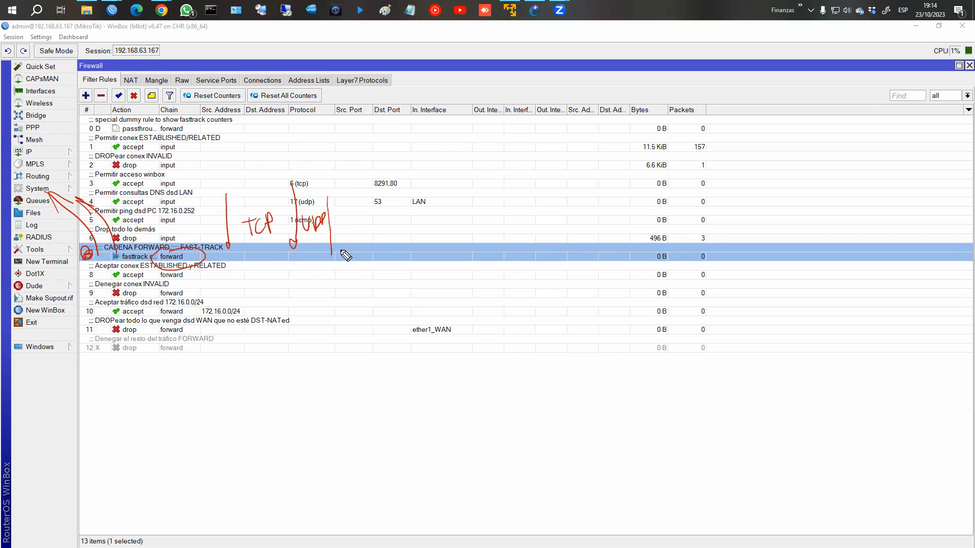
mouse_move(340, 218)
mouse_down()
mouse_move(339, 232)
mouse_move(358, 207)
mouse_move(361, 215)
mouse_up()
drag(293, 255, 293, 270)
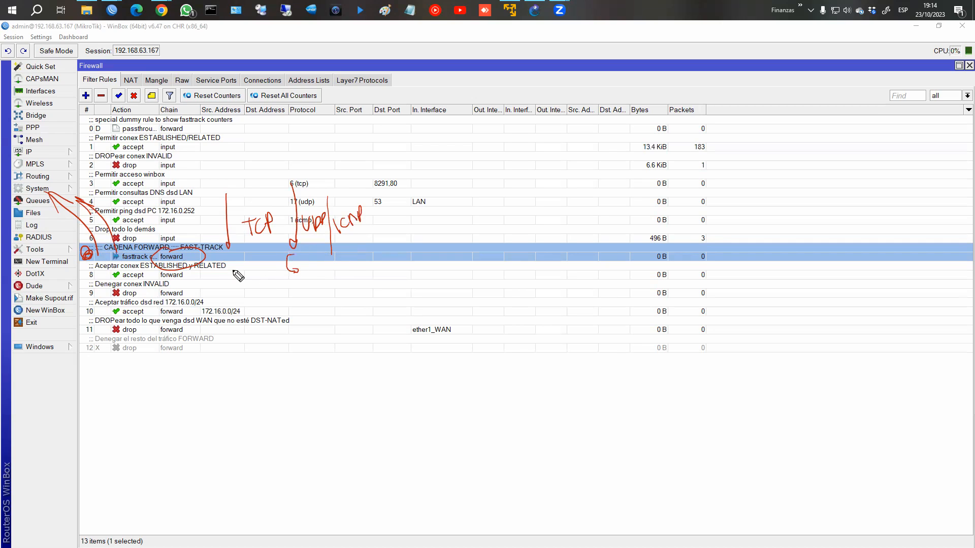
drag(116, 278, 210, 277)
drag(294, 268, 290, 272)
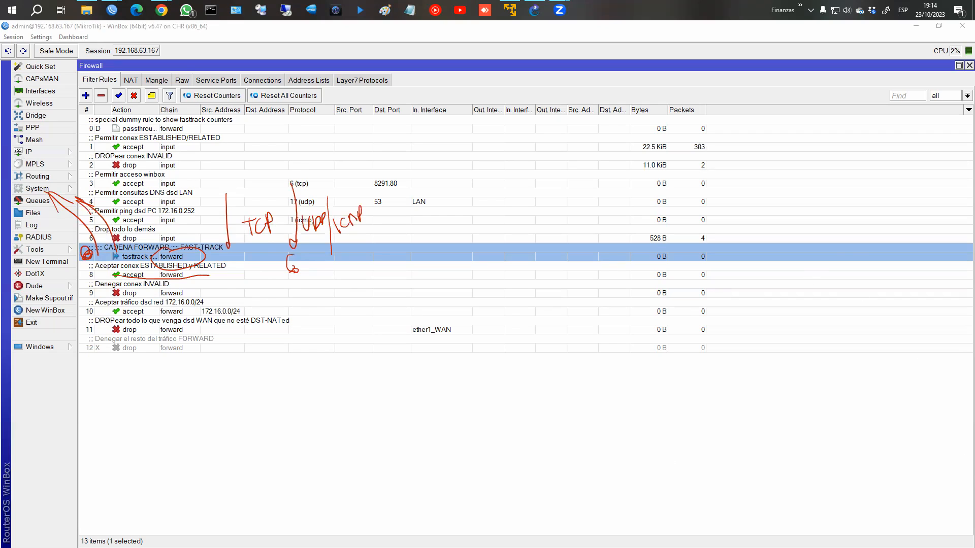
key(Escape)
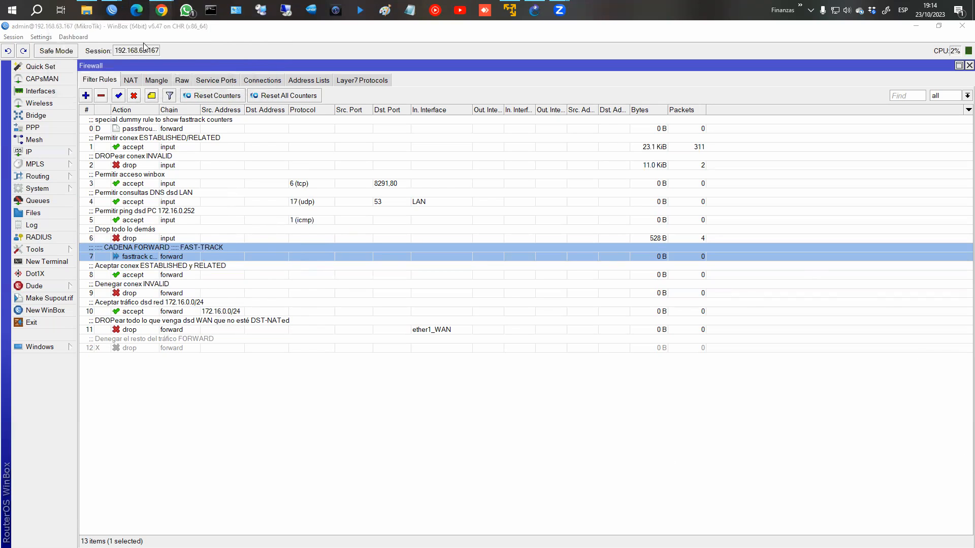
mouse_move(161, 11)
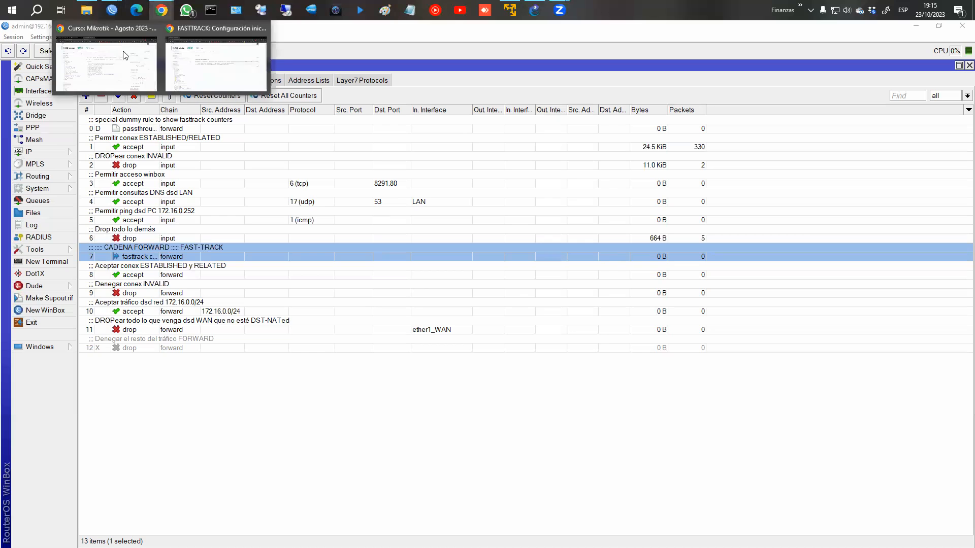
key(alt+Tab)
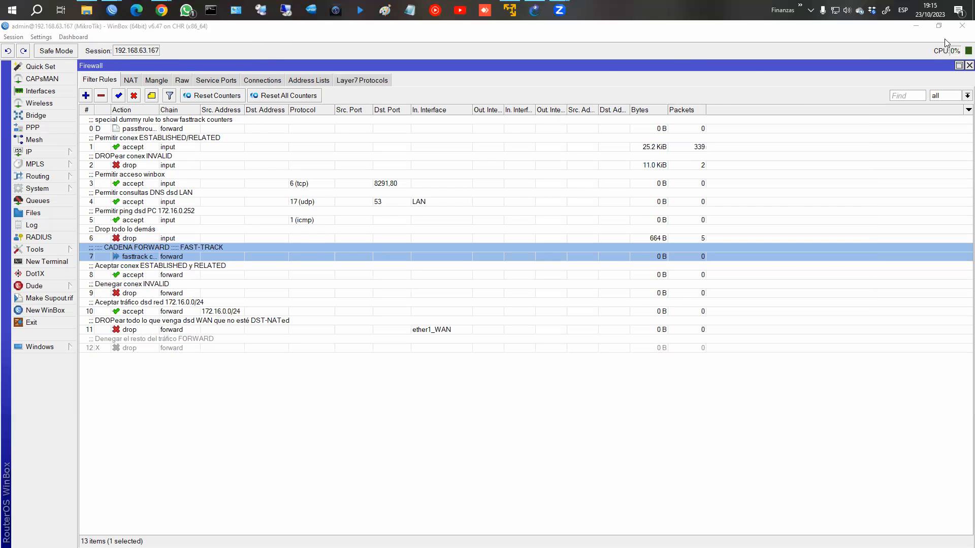
Step: Minimize WinBox and open chapter 3 of the FASTTRACK notes at the throughput comparison table
click(916, 26)
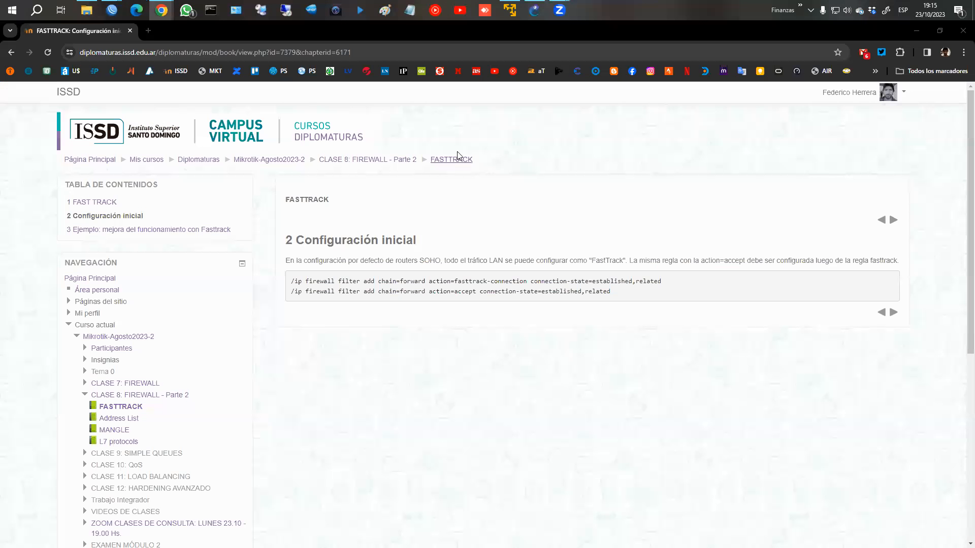
click(894, 312)
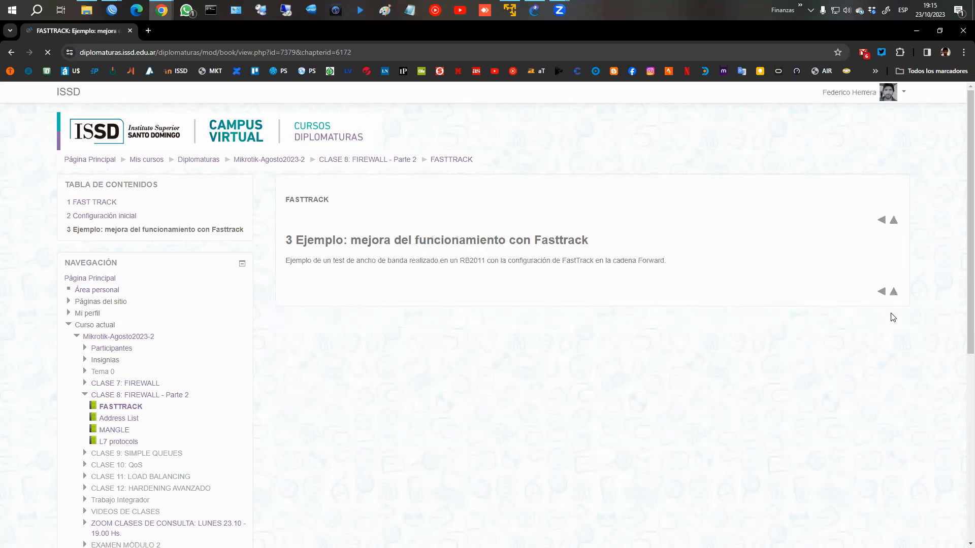
scroll(505, 300, down, 3)
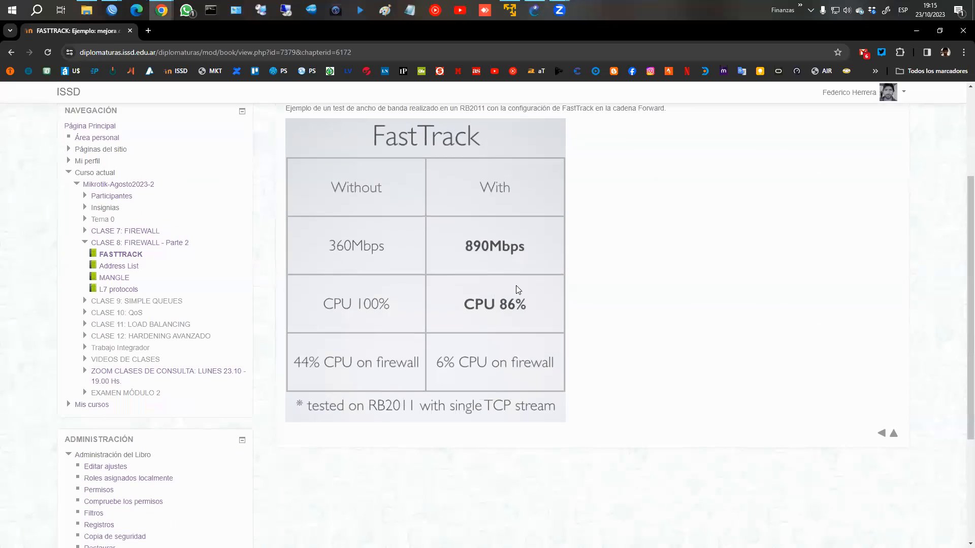
scroll(531, 289, up, 1)
drag(368, 184, 391, 199)
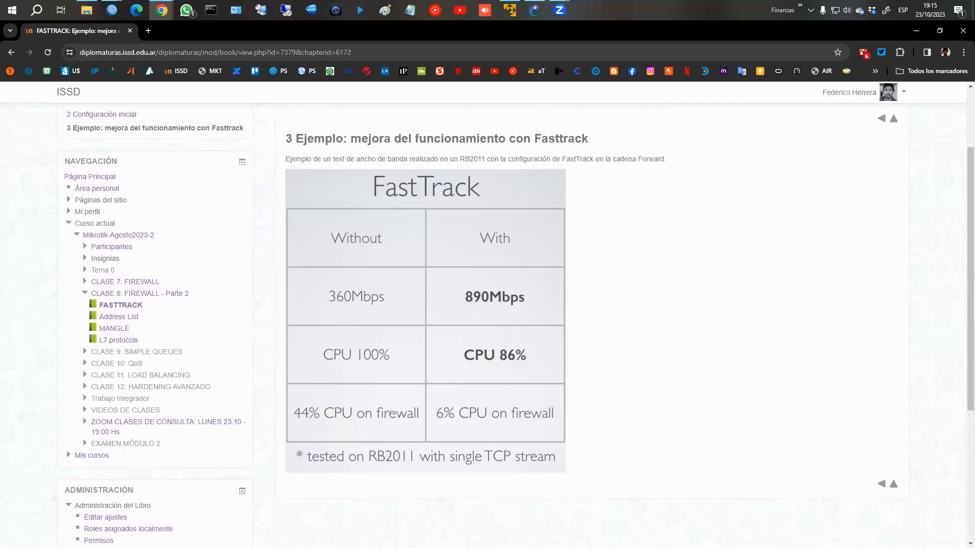
Step: Annotate the RB2011 results, 360Mbps at 44% CPU versus 890Mbps at 86% CPU, then clear
key(ctrl+2)
mouse_move(316, 279)
mouse_down()
mouse_move(314, 296)
mouse_move(413, 288)
mouse_move(303, 306)
mouse_move(303, 371)
mouse_move(399, 336)
mouse_move(348, 375)
mouse_move(295, 372)
mouse_up()
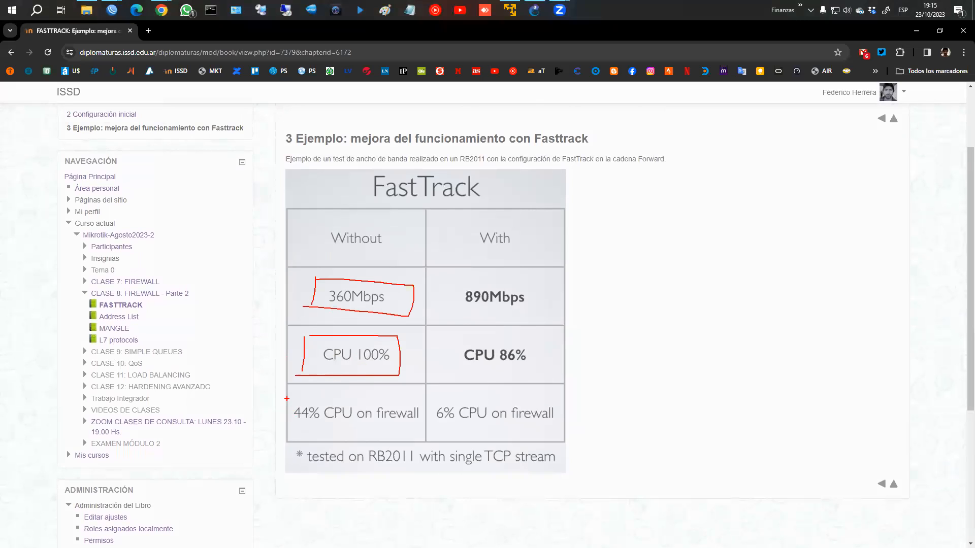
mouse_move(294, 398)
mouse_down()
mouse_move(413, 394)
mouse_move(426, 430)
mouse_move(278, 430)
mouse_up()
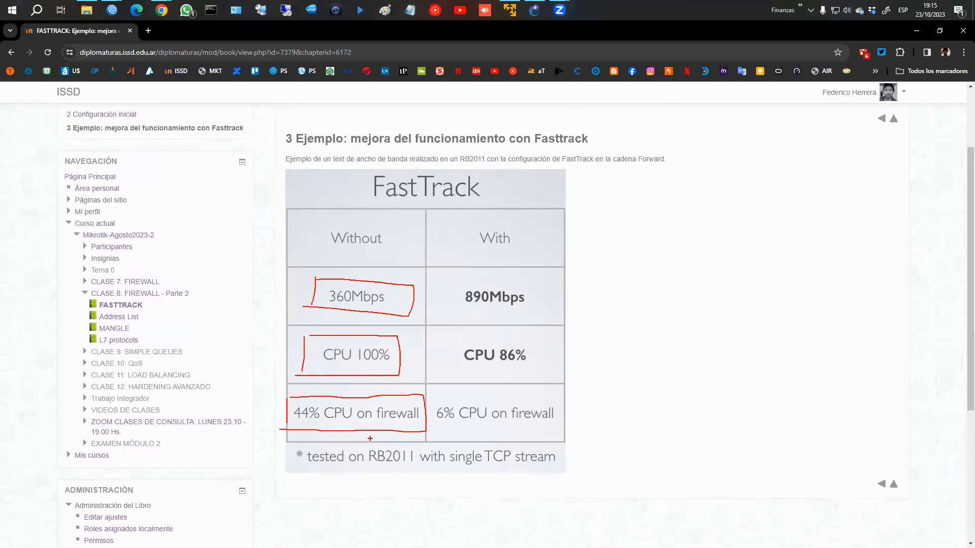
mouse_move(366, 444)
mouse_down()
mouse_move(364, 465)
mouse_move(422, 440)
mouse_move(421, 465)
mouse_move(361, 465)
mouse_up()
drag(462, 465, 540, 464)
mouse_move(457, 280)
mouse_down()
mouse_move(454, 291)
mouse_move(548, 282)
mouse_move(477, 314)
mouse_up()
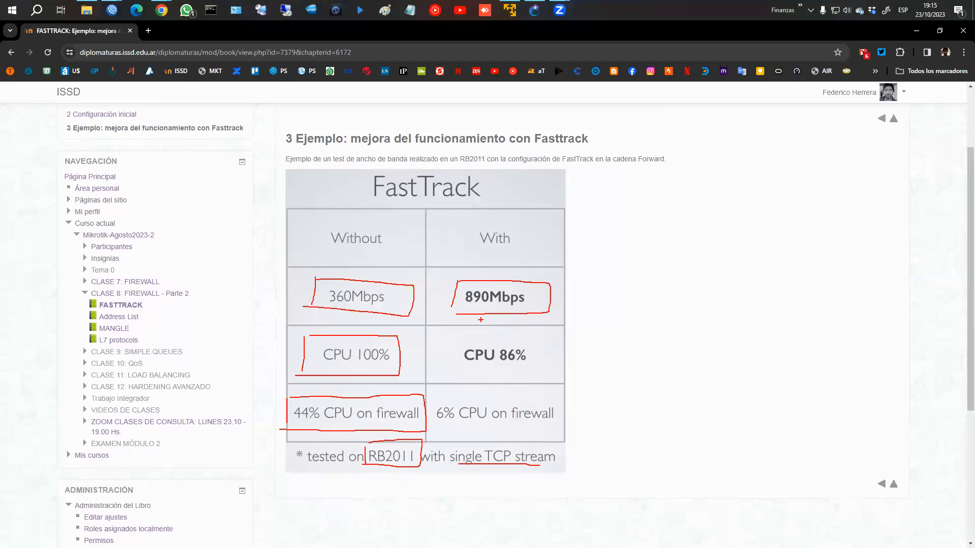
mouse_move(450, 336)
mouse_down()
mouse_move(449, 374)
mouse_move(524, 340)
mouse_move(538, 376)
mouse_move(452, 377)
mouse_move(434, 429)
mouse_move(574, 399)
mouse_move(566, 425)
mouse_move(431, 427)
mouse_up()
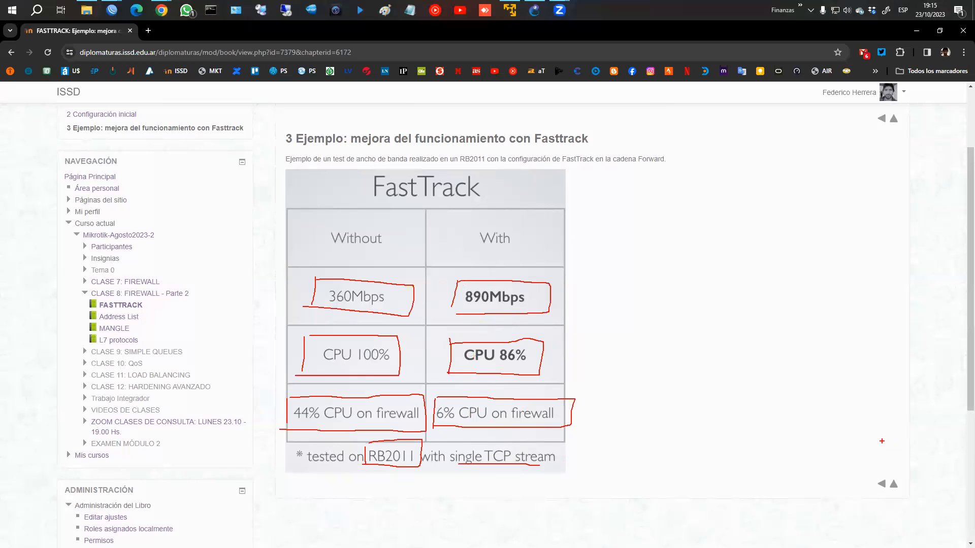
key(Escape)
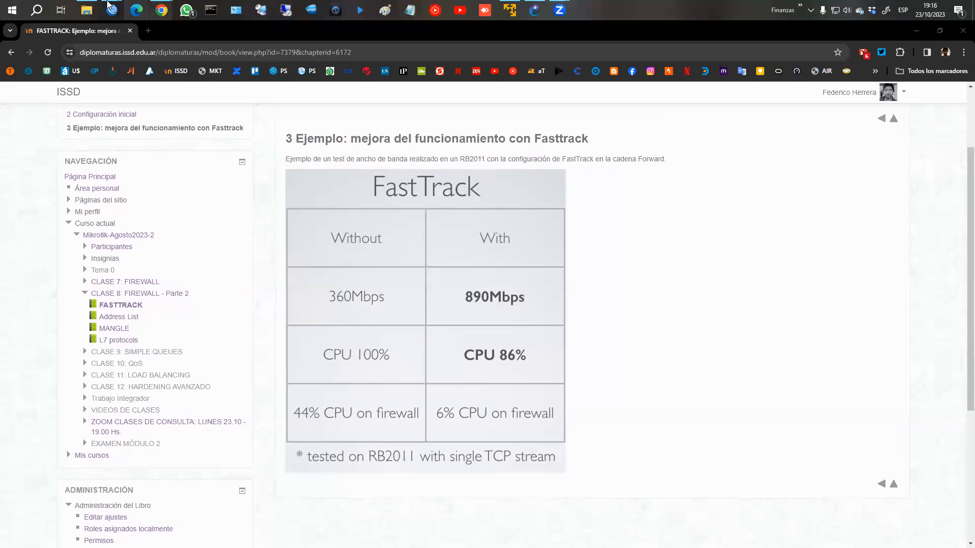
Step: Restore WinBox, open Interfaces and add a new IP Tunnel interface, ipip-tunnel1
mouse_move(112, 10)
click(191, 65)
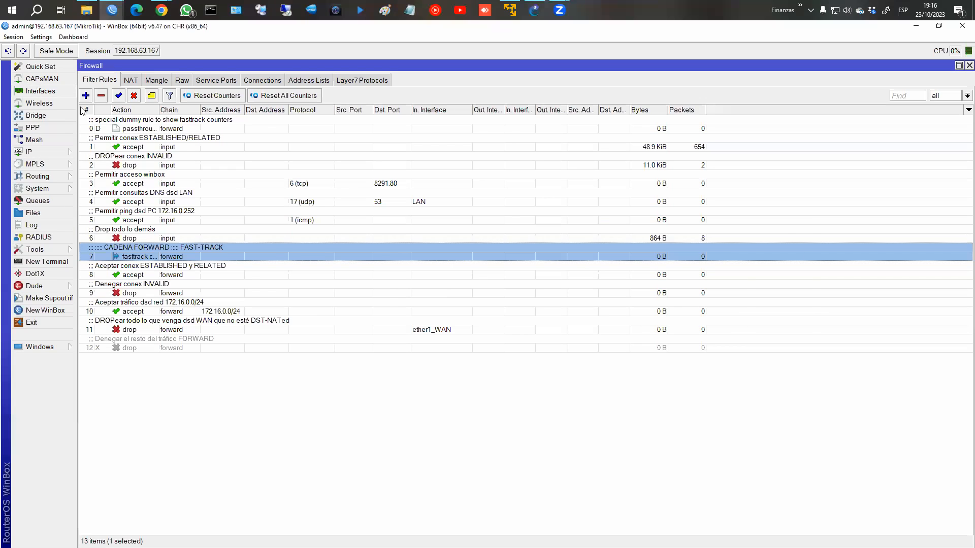
click(39, 91)
click(90, 262)
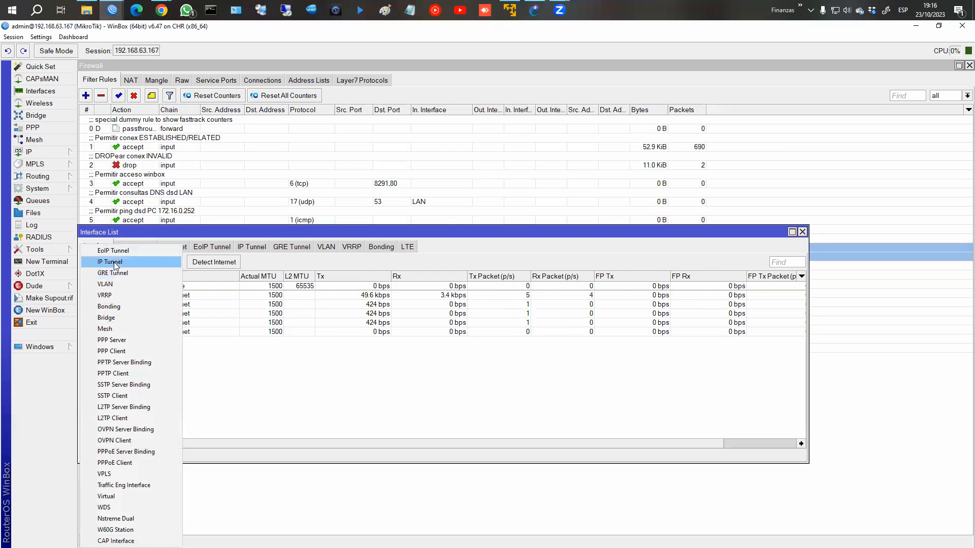
click(116, 262)
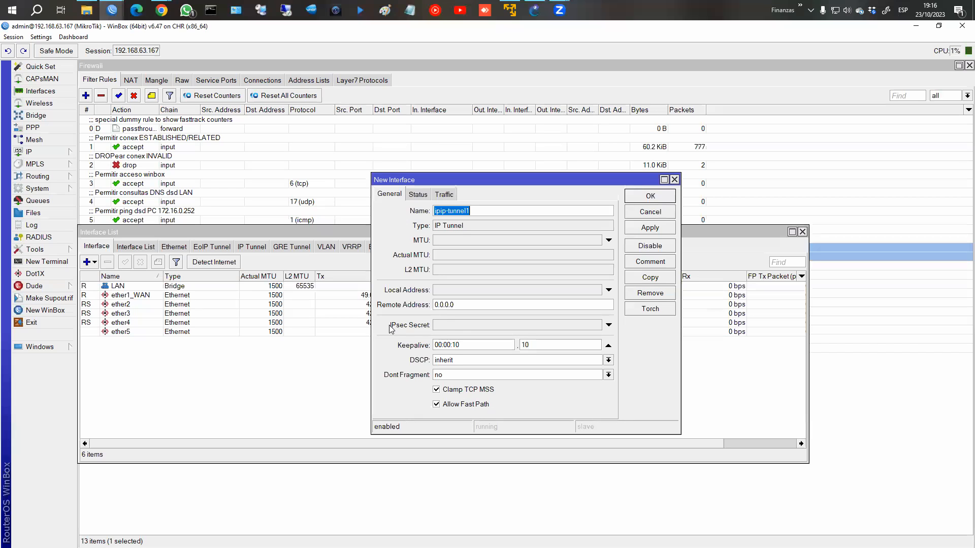
Step: Enter an IPsec secret for ipip-tunnel1 and apply it, dismissing the fastpath error
click(449, 325)
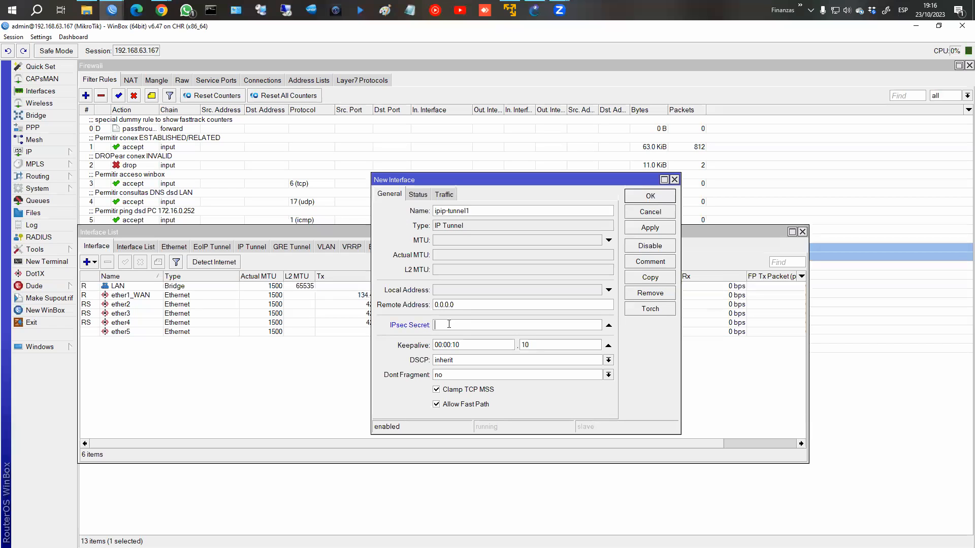
text(123)
click(653, 229)
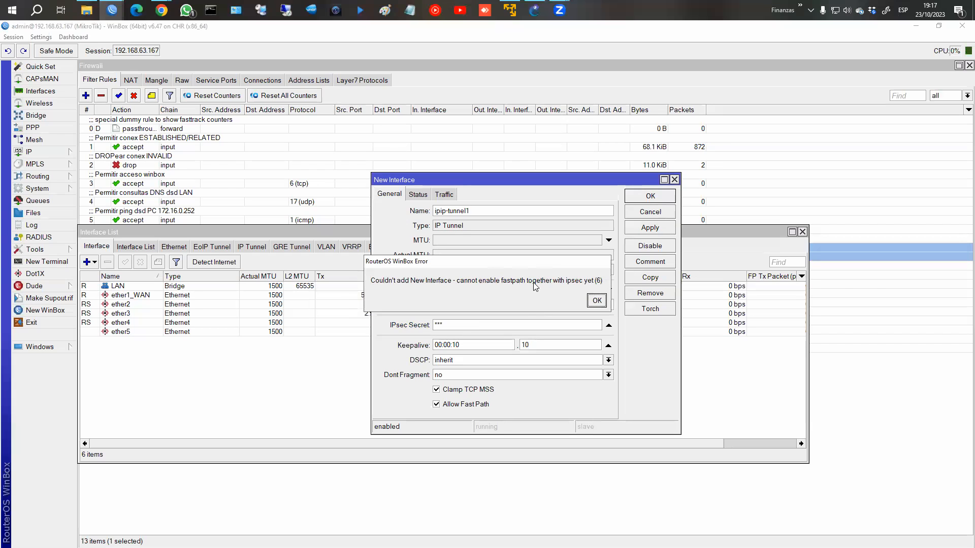
click(598, 300)
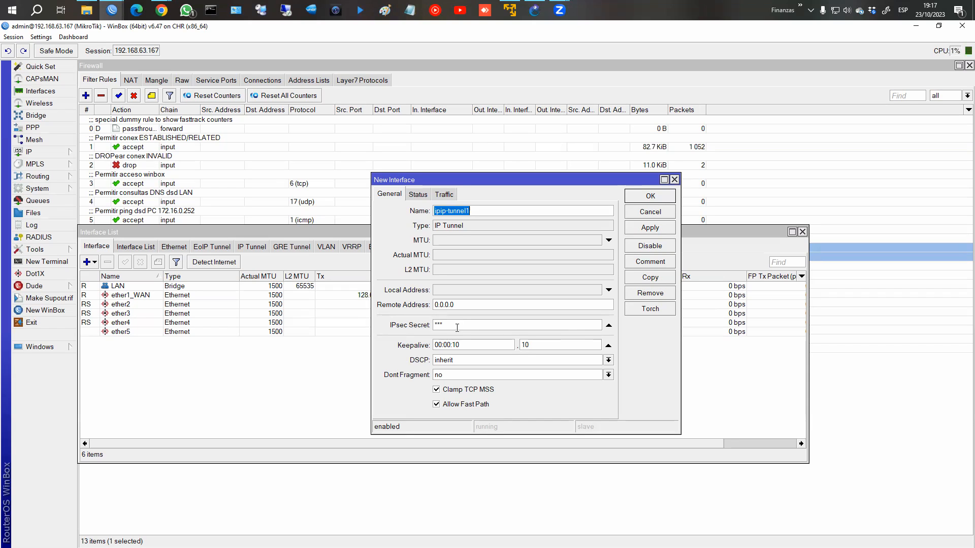
Step: Disable Allow Fast Path, apply and OK, then undo the tunnel and close the Interface List
click(436, 405)
click(646, 228)
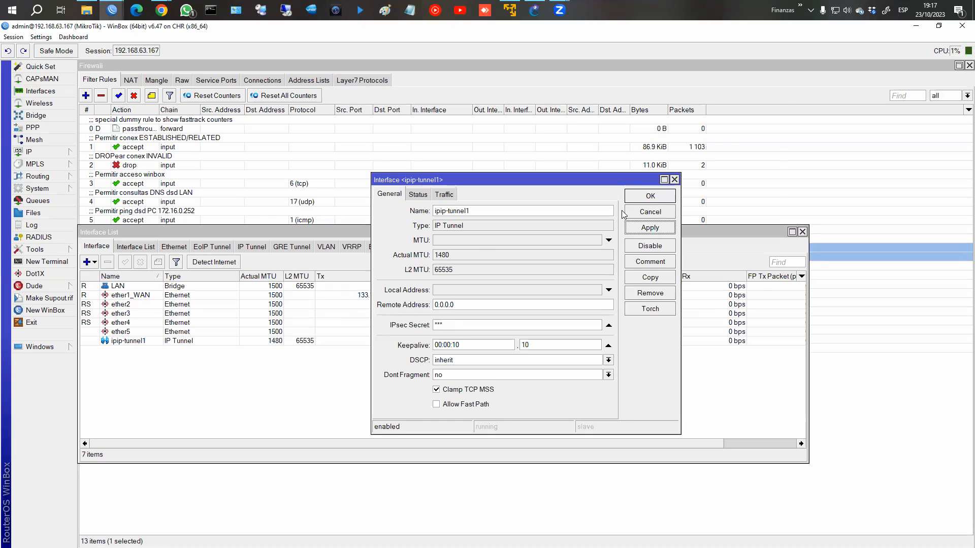
click(650, 196)
click(10, 50)
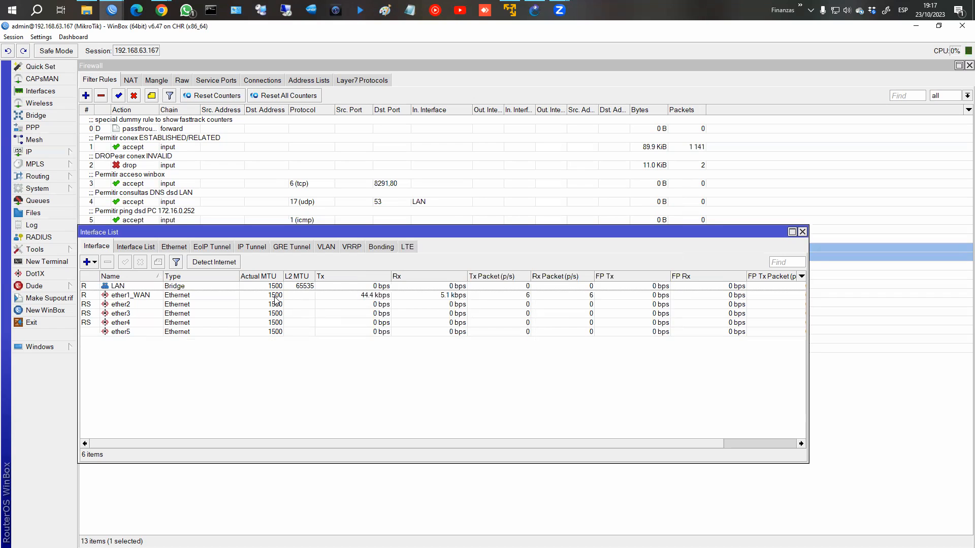
click(802, 232)
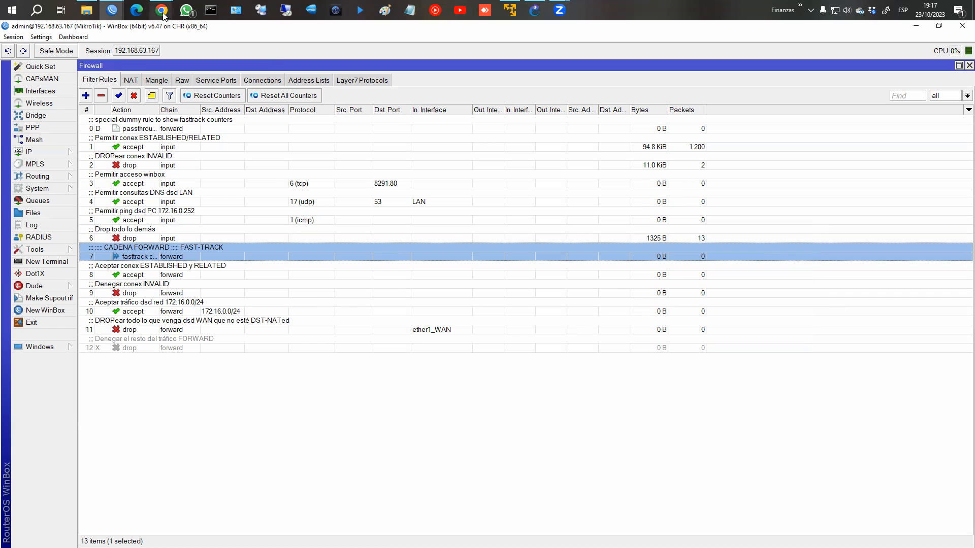
Step: Return to the course notes, go up to FIREWALL - Parte 2 and open its Address List chapter
mouse_move(163, 15)
click(188, 65)
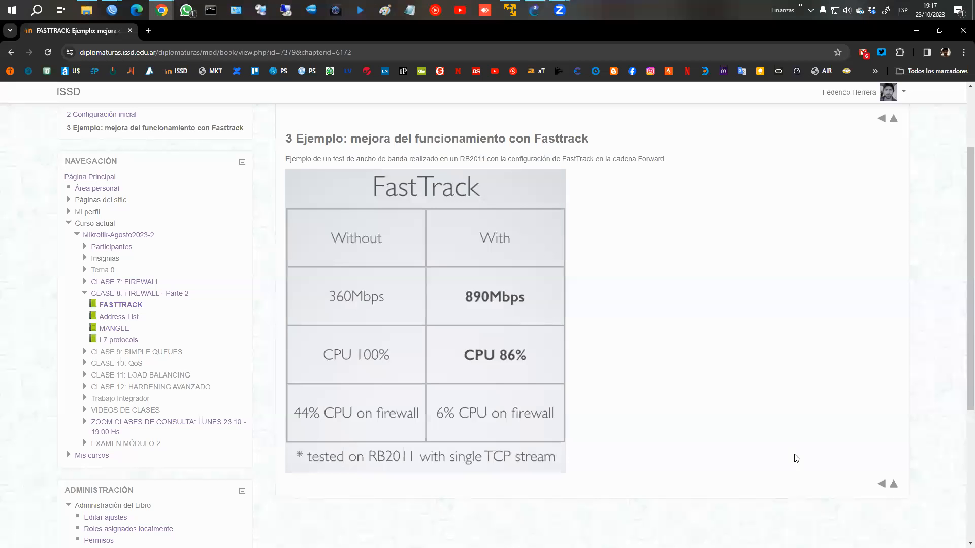
click(892, 486)
click(355, 308)
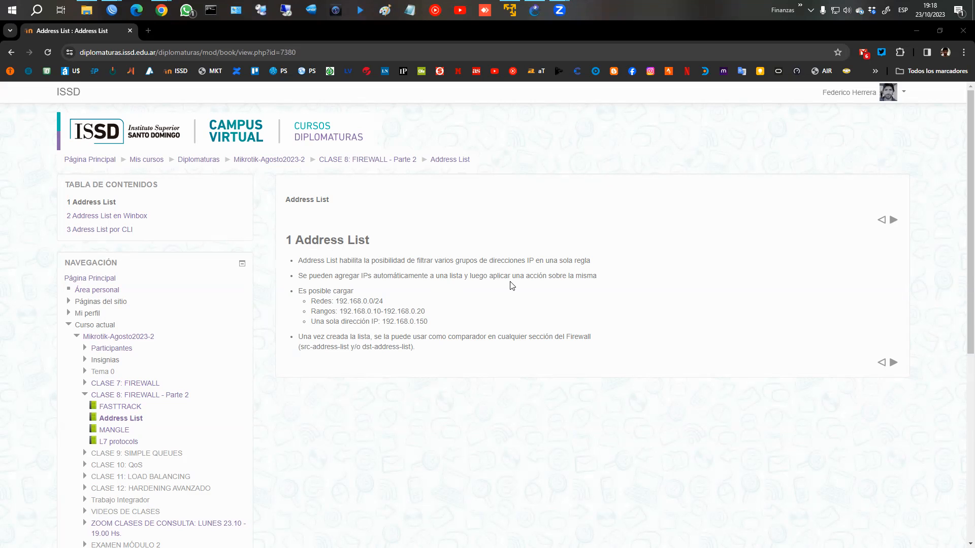
Step: Highlight the network 192.168.0.0/24, range and single IP 192.168.0.150 examples, then go to the next chapter
drag(311, 301, 426, 312)
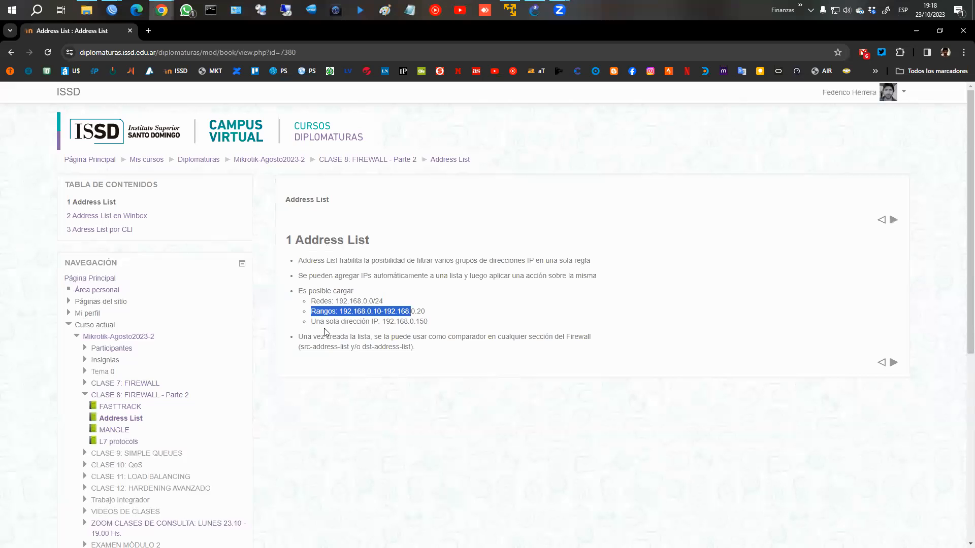
drag(326, 321, 429, 322)
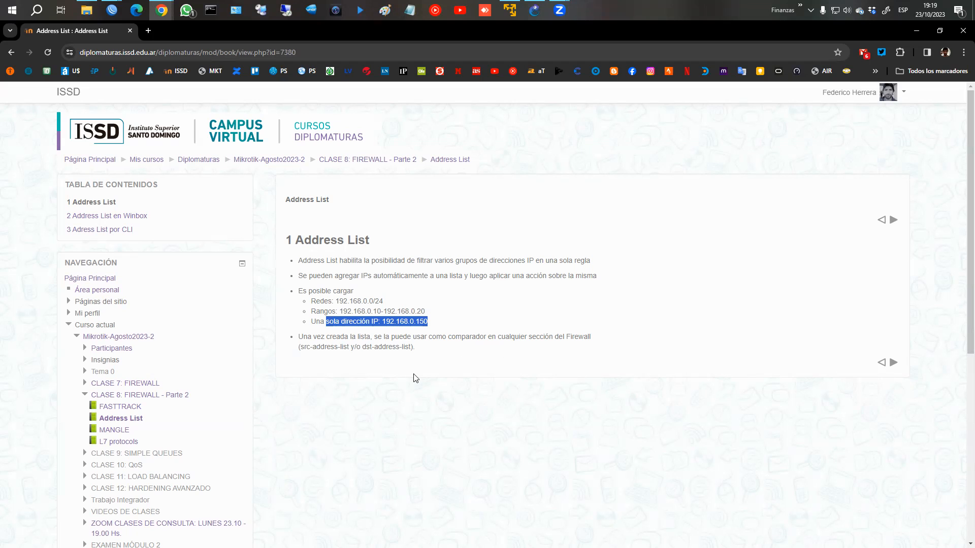
click(892, 363)
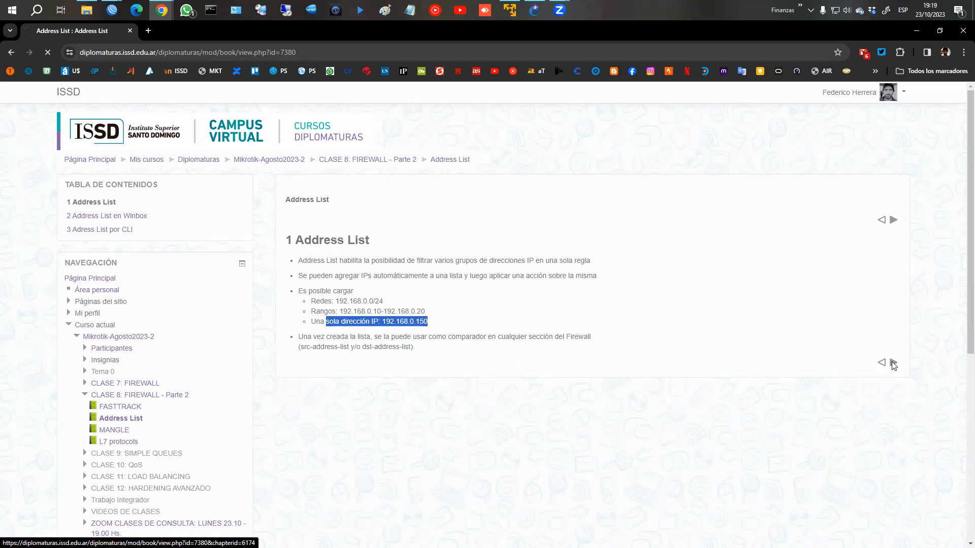
Step: Scroll through the Address List en Winbox chapter to read it
scroll(403, 220, down, 2)
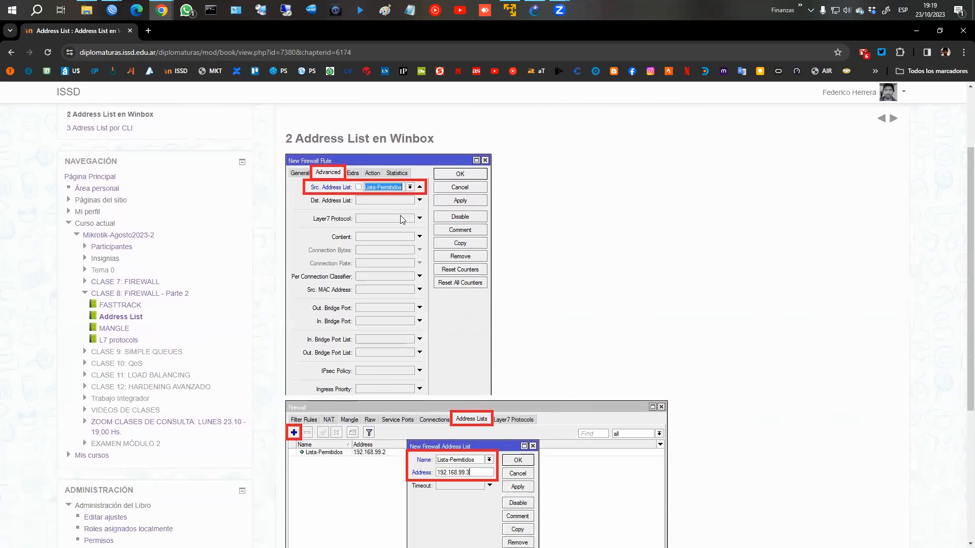
scroll(381, 216, down, 2)
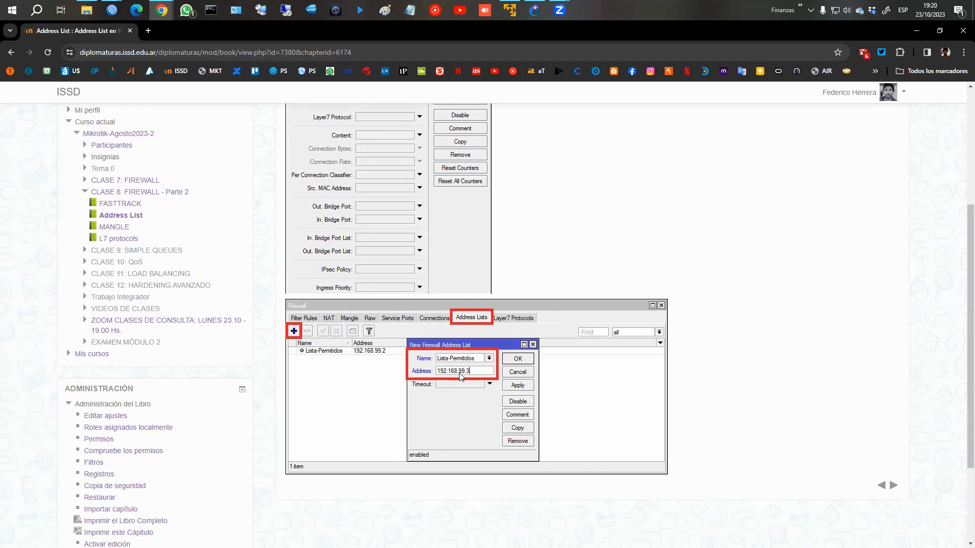
scroll(468, 374, up, 4)
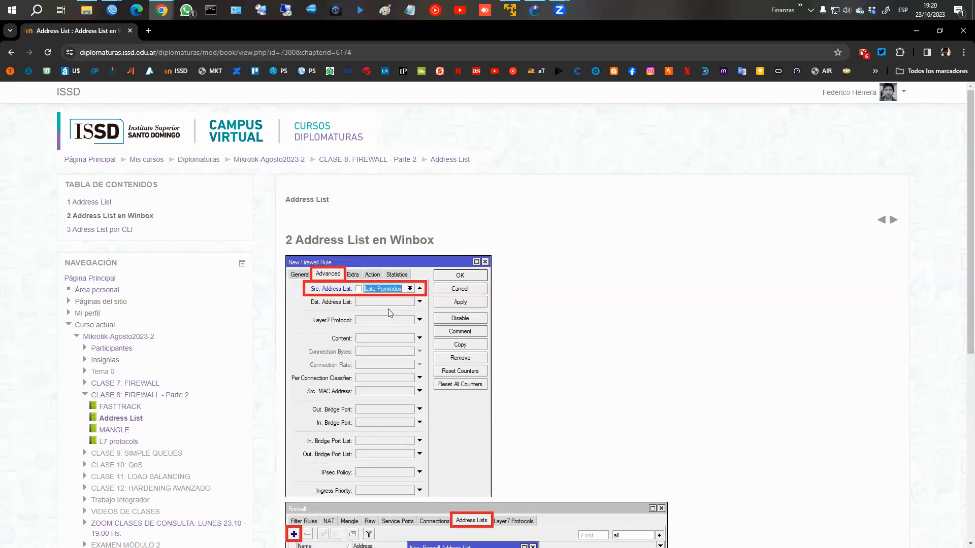
scroll(305, 228, down, 1)
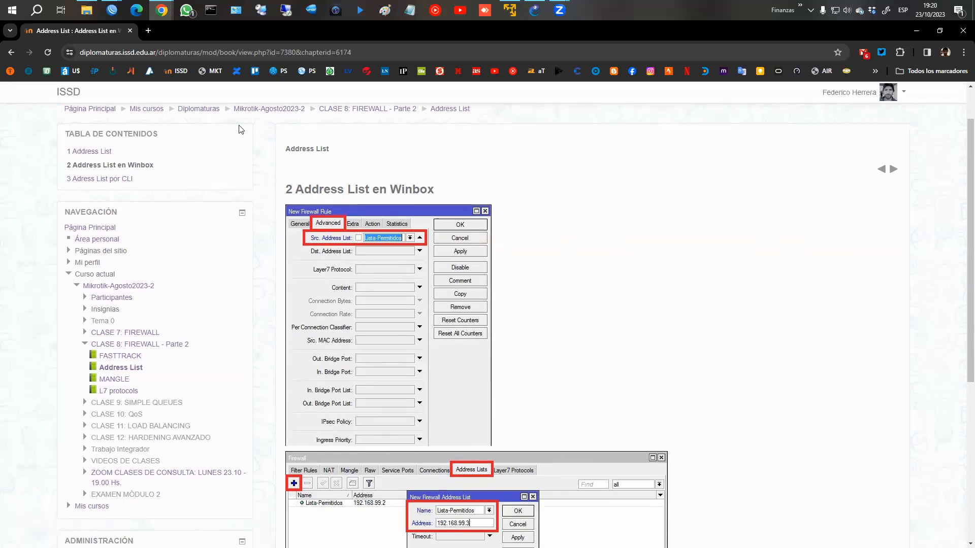
Step: Start a new entry in WinBox's Firewall Address Lists, then bring up the GNS3 FIREWALL topology
mouse_move(112, 5)
click(177, 76)
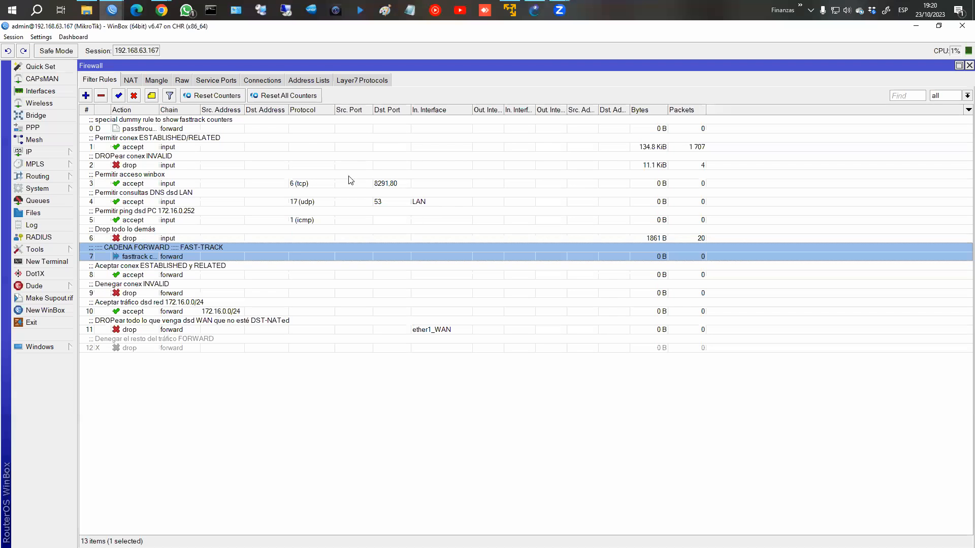
click(307, 82)
click(86, 97)
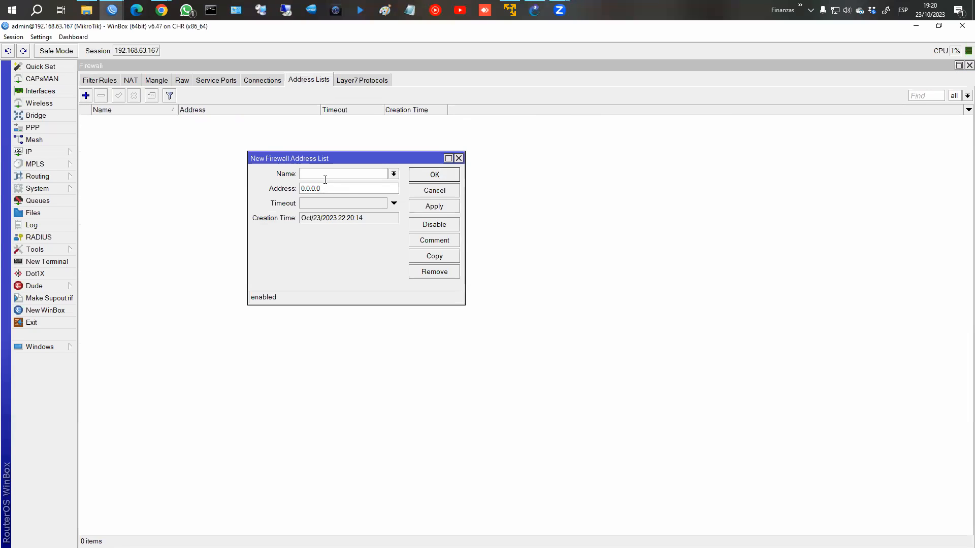
click(534, 10)
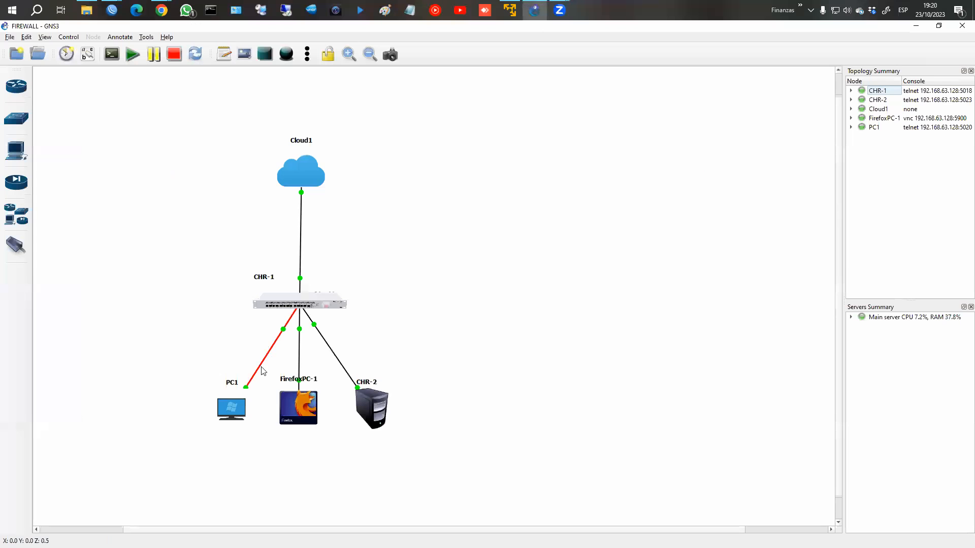
Step: Run dhcp in PC1's console to lease 172.16.0.252/24 with gateway 172.16.0.1
right_click(225, 405)
click(251, 191)
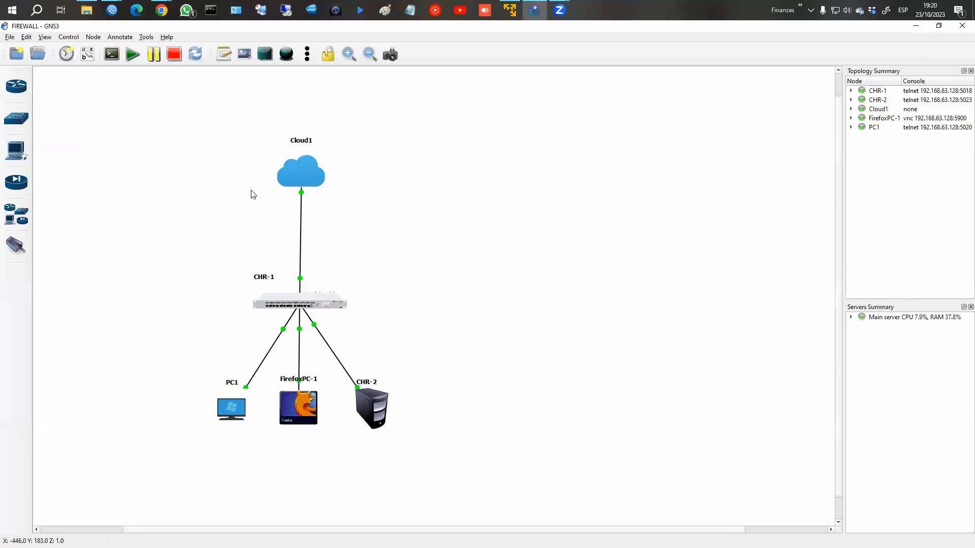
text(dhcp)
key(Return)
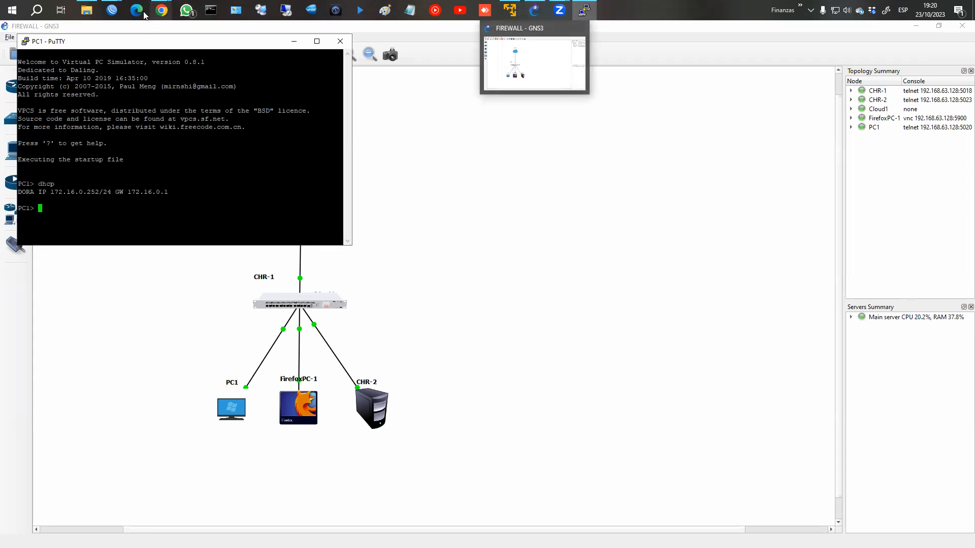
click(112, 10)
Step: Name the new address-list entry VPC1 with address 172.16.0.252 and save it
text(VPS)
key(BackSpace)
text(C1)
key(Tab)
text(192)
key(BackSpace)
key(BackSpace)
key(BackSpace)
text(172)
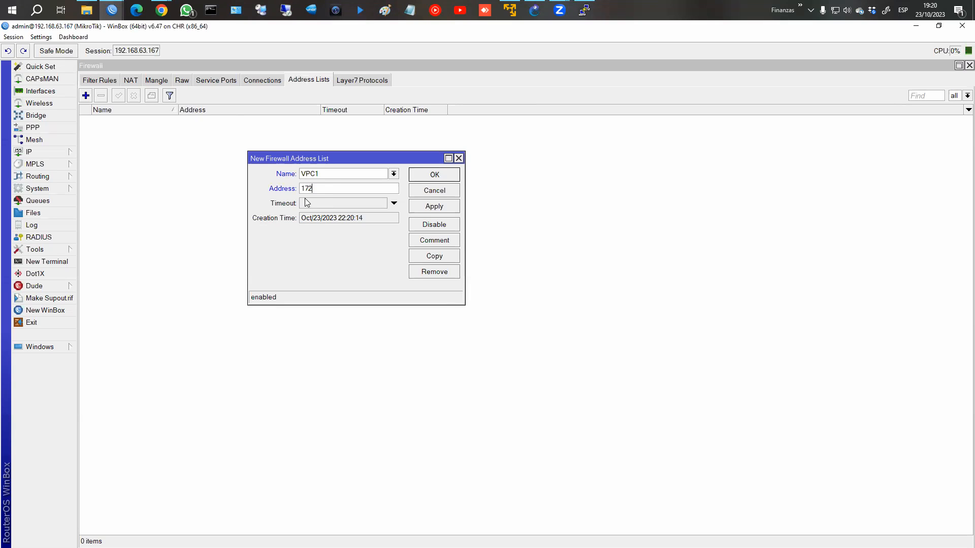
text(.16.0.252)
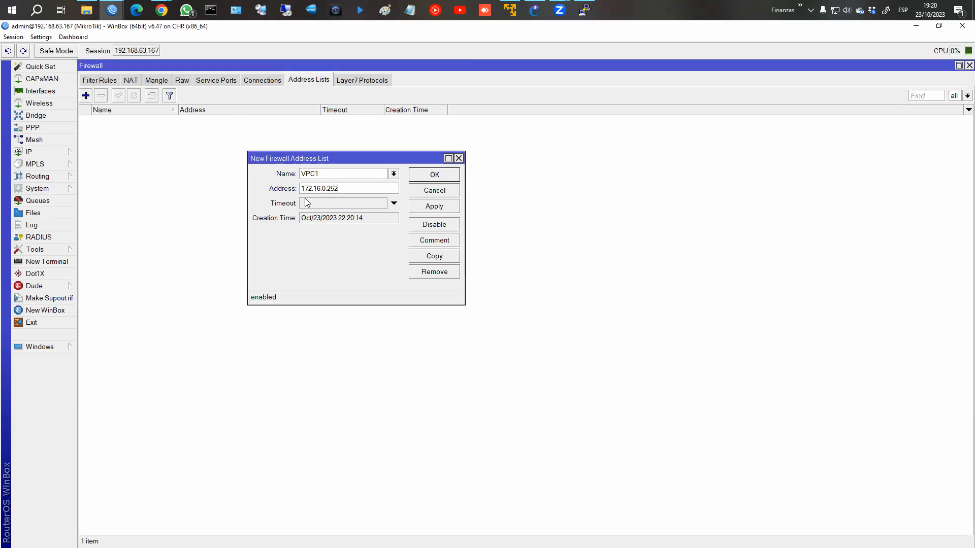
key(Return)
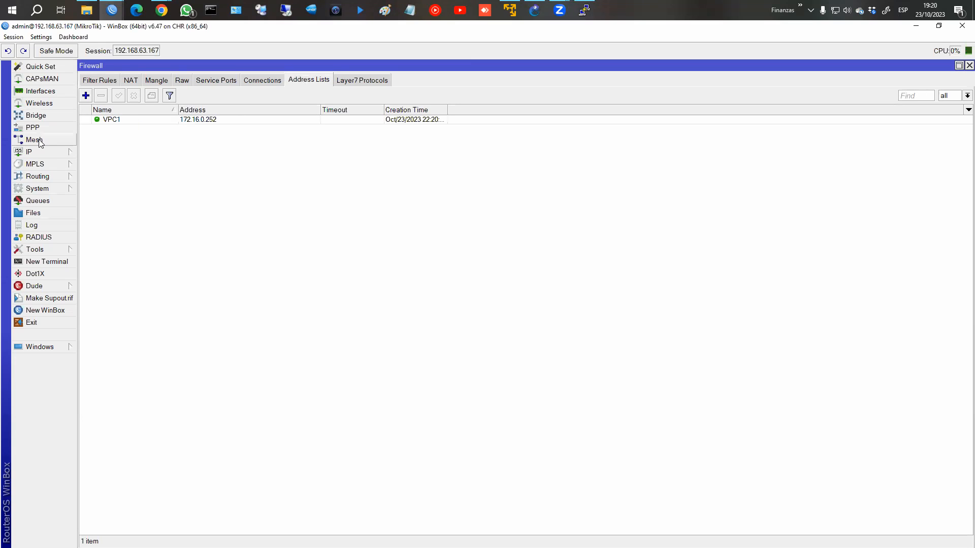
Step: Check the router's assigned addresses under IP > Addresses
click(31, 152)
click(101, 177)
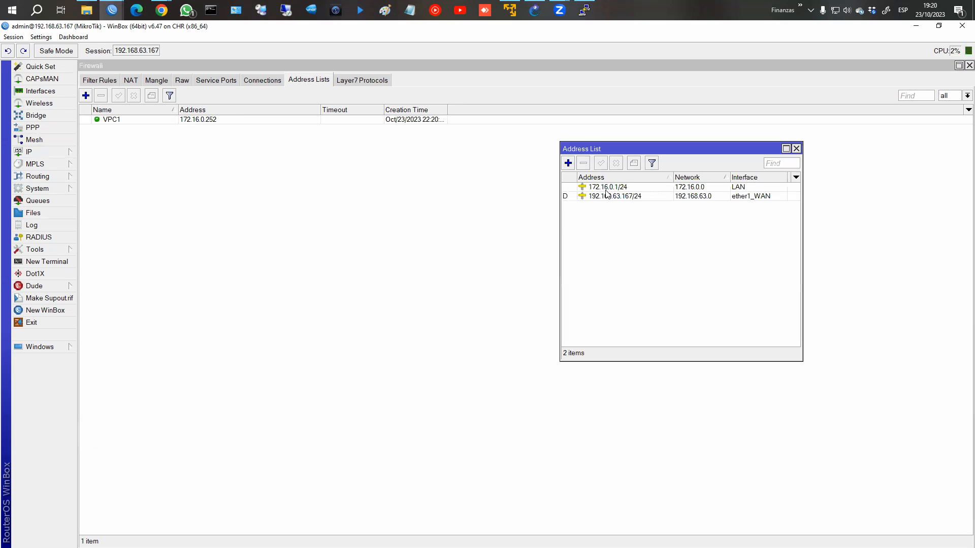
click(796, 148)
Step: Add a LAN address-list entry covering the 172.16.0.0/24 network
click(88, 98)
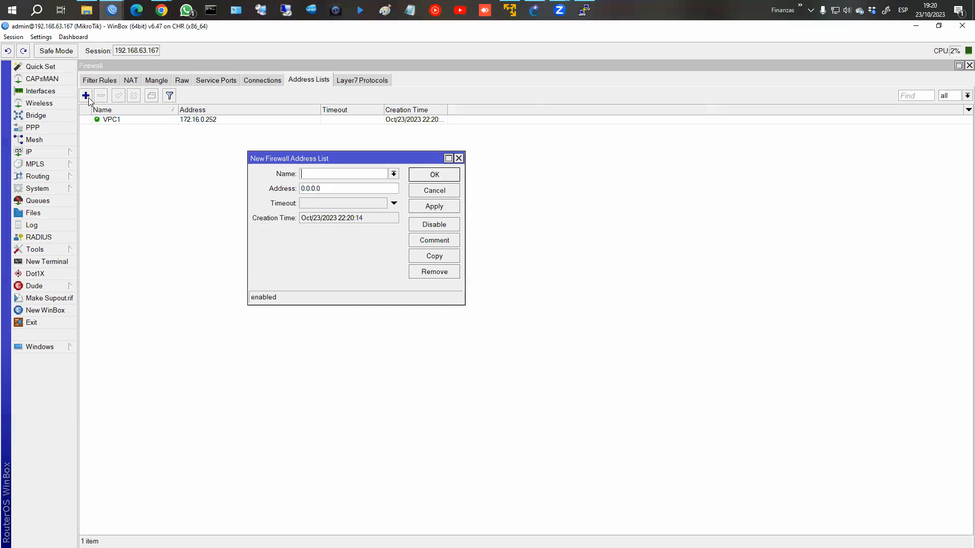
text(Toda la red)
key(ctrl+a)
text(LAN)
key(Tab)
text(172.16.0)
text(.254)
click(440, 207)
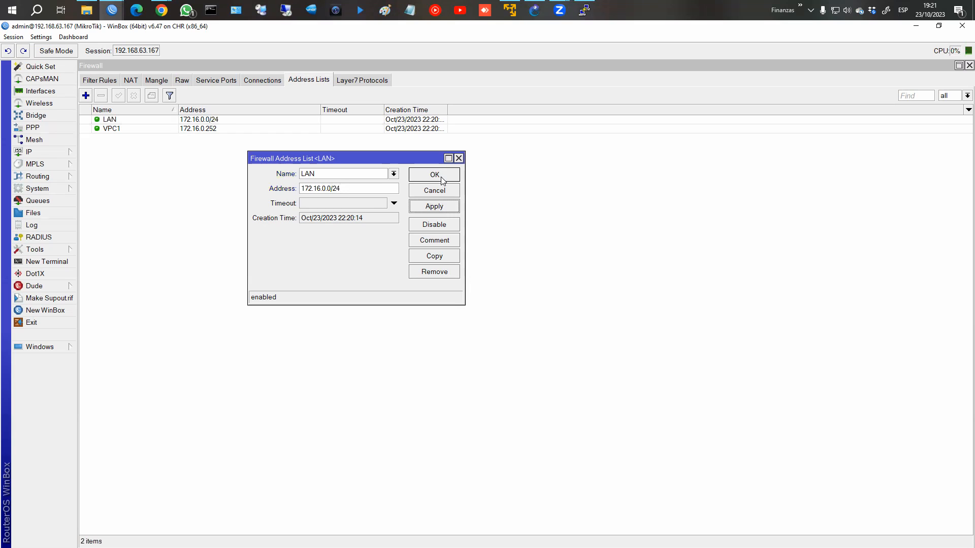
click(438, 176)
Step: Minimize PC1's console and run ifconfig in a FirefoxPC-1 terminal to view its addresses
click(586, 10)
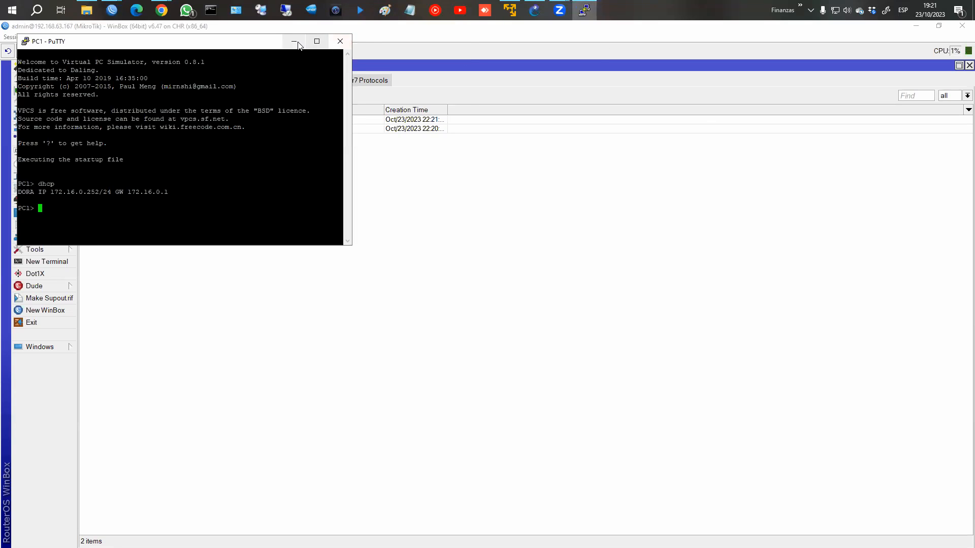
click(294, 41)
click(534, 9)
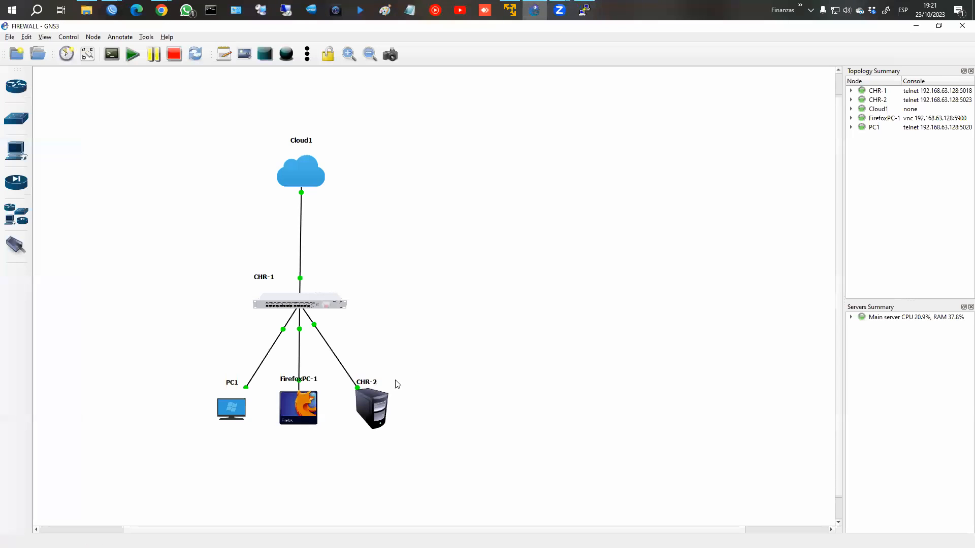
right_click(301, 412)
click(342, 232)
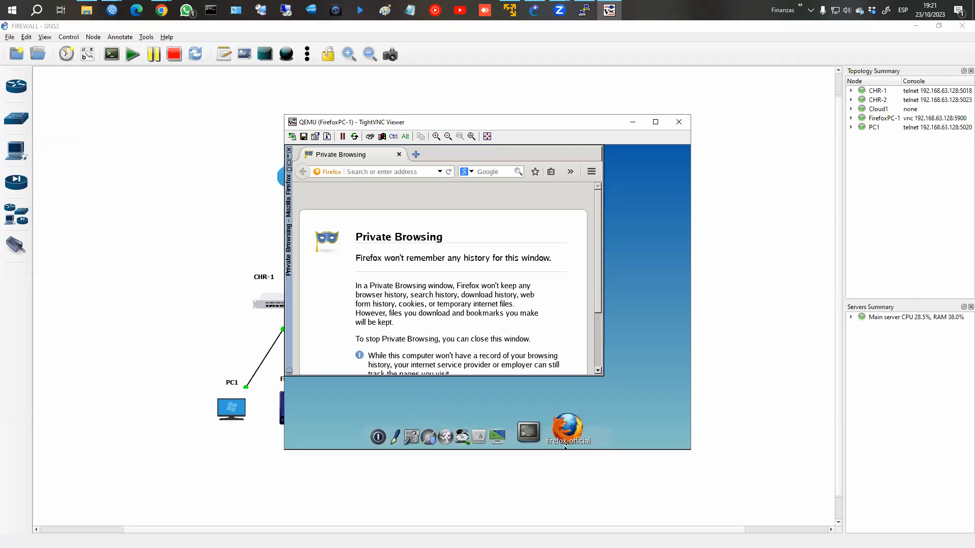
click(546, 436)
text(ifconfig)
key(Return)
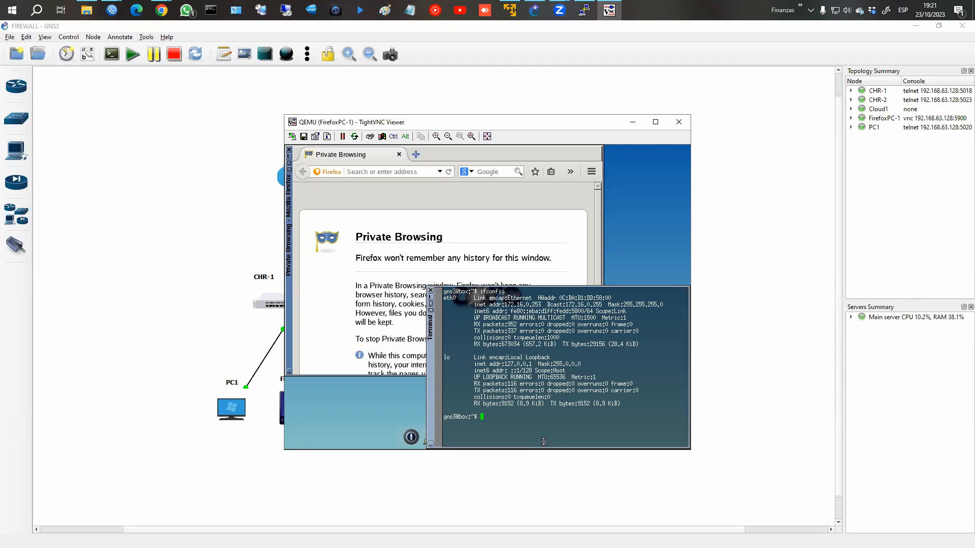
click(632, 123)
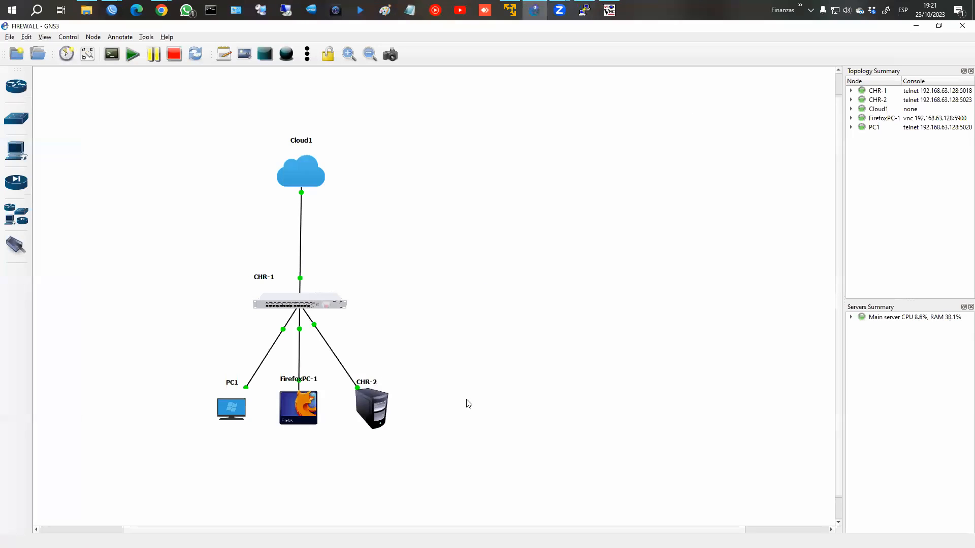
Step: Log in to CHR-2's console as admin and run ip address print, showing 172.16.0.254/24
right_click(371, 399)
click(423, 222)
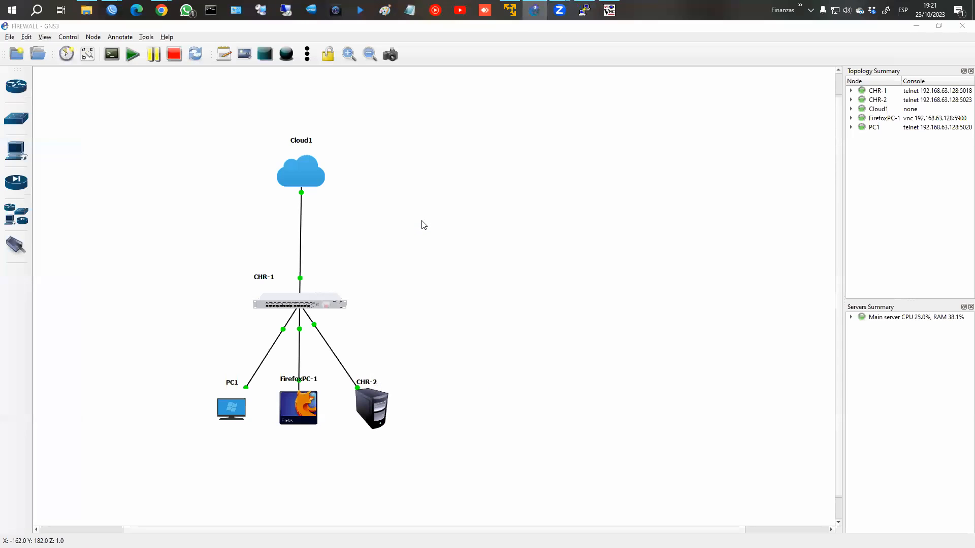
text(admin)
key(Return)
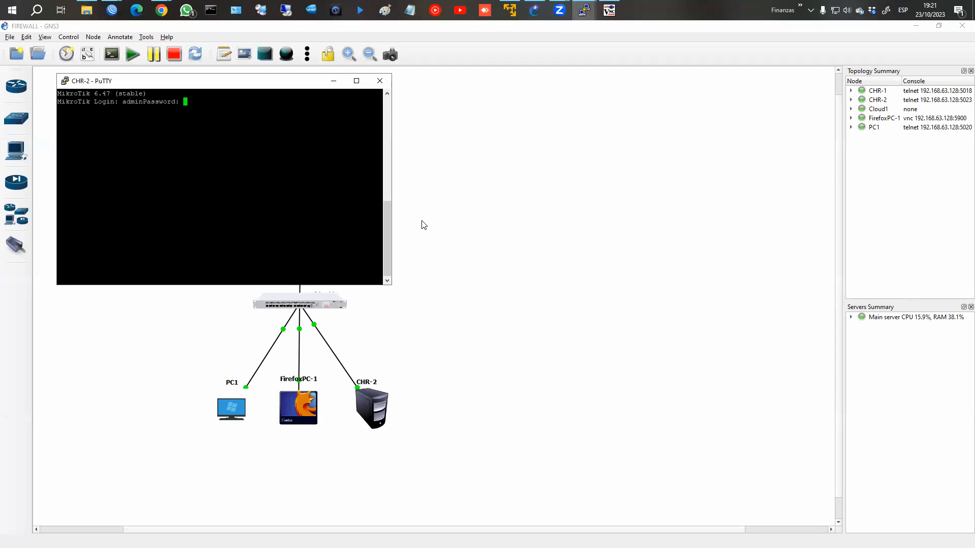
key(Return)
text(ip )
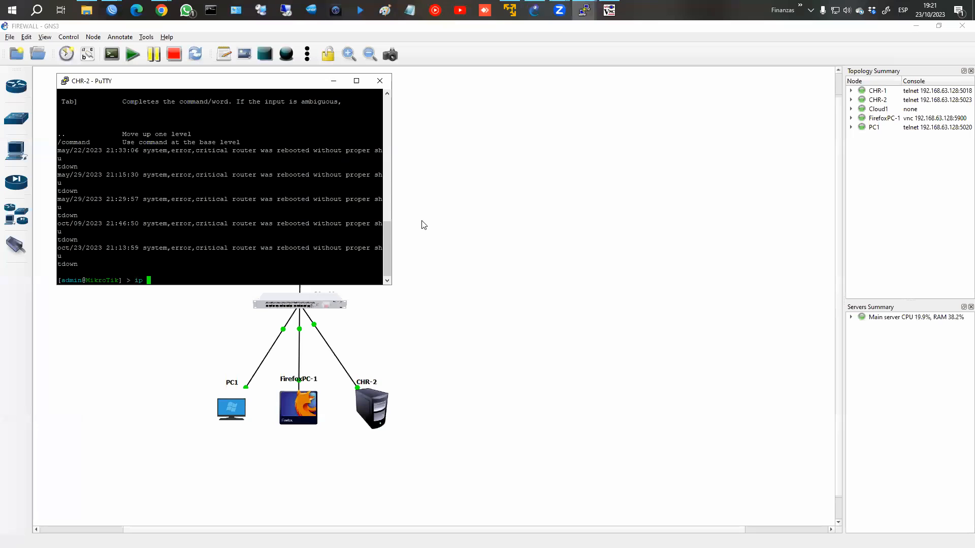
text(address print)
key(Return)
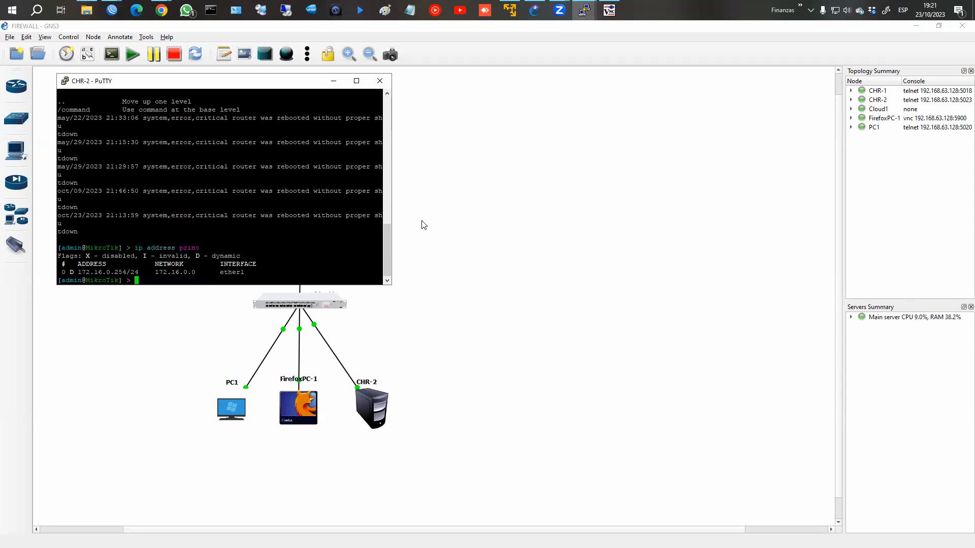
Step: Return to WinBox and start a new firewall address-list entry
click(112, 11)
click(164, 45)
click(86, 96)
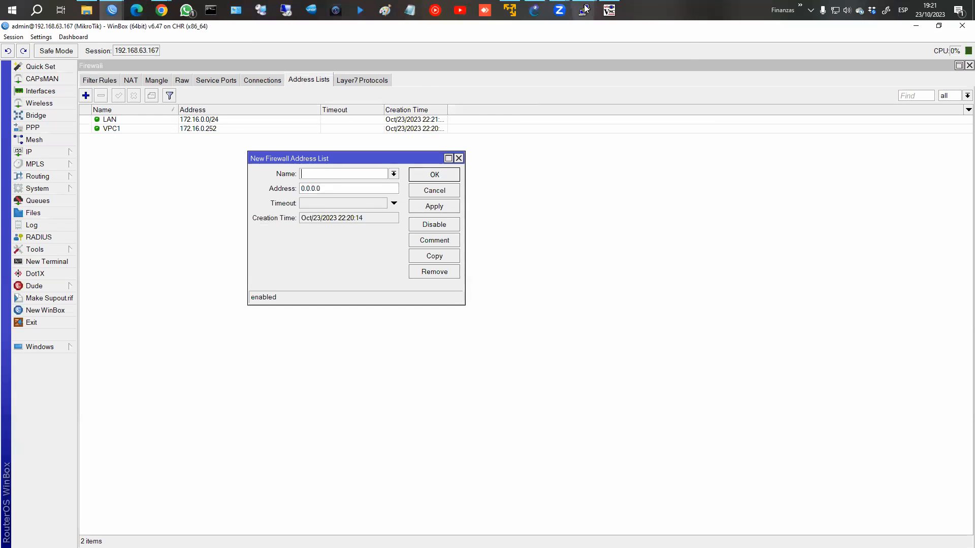
Step: Name the new entry Servers with address range 172.16.0.253-254, then apply and close
click(534, 10)
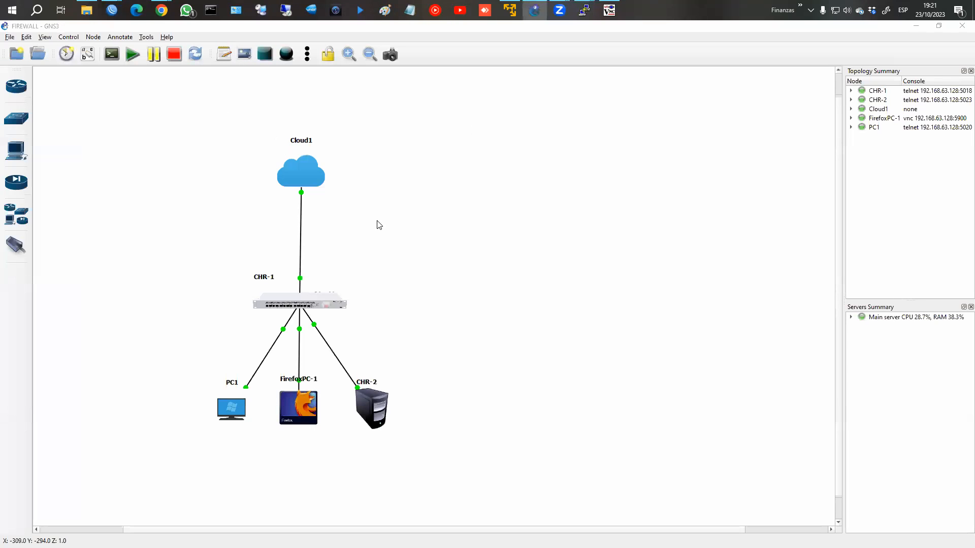
key(alt+Tab)
click(412, 206)
click(344, 172)
text(Server)
key(Tab)
click(344, 172)
text(s)
key(Tab)
text(172.16)
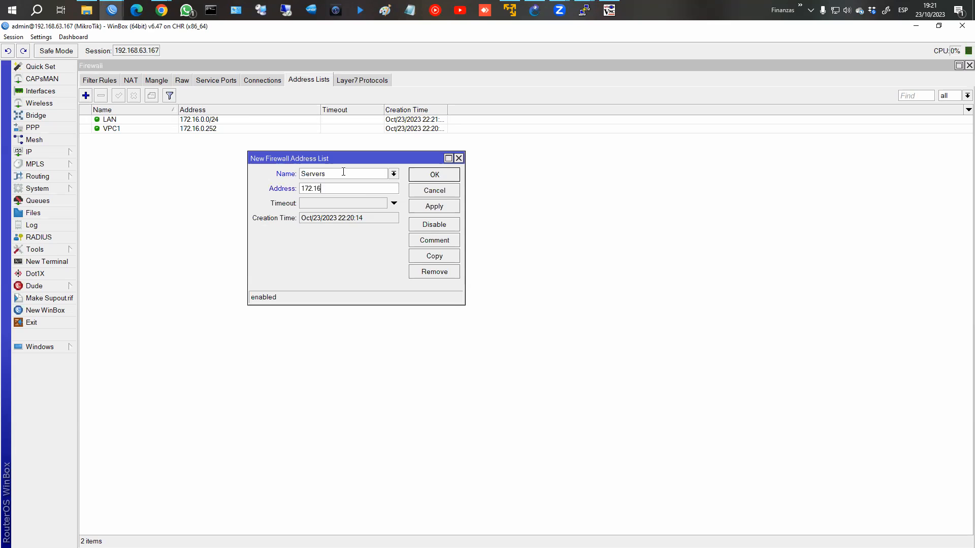
text(.0.253-254)
click(434, 207)
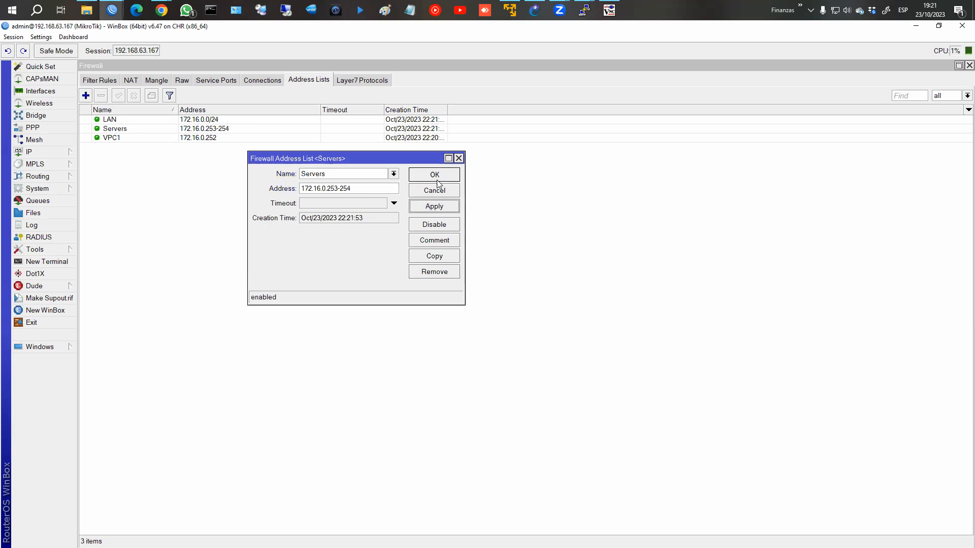
click(434, 175)
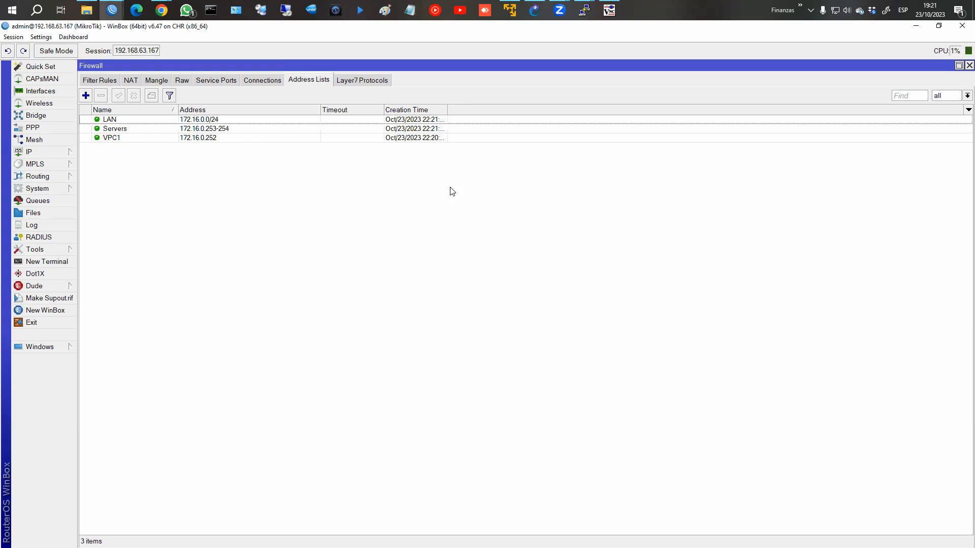
Step: Review the existing LAN, Servers and VPC1 address-list entries
click(232, 119)
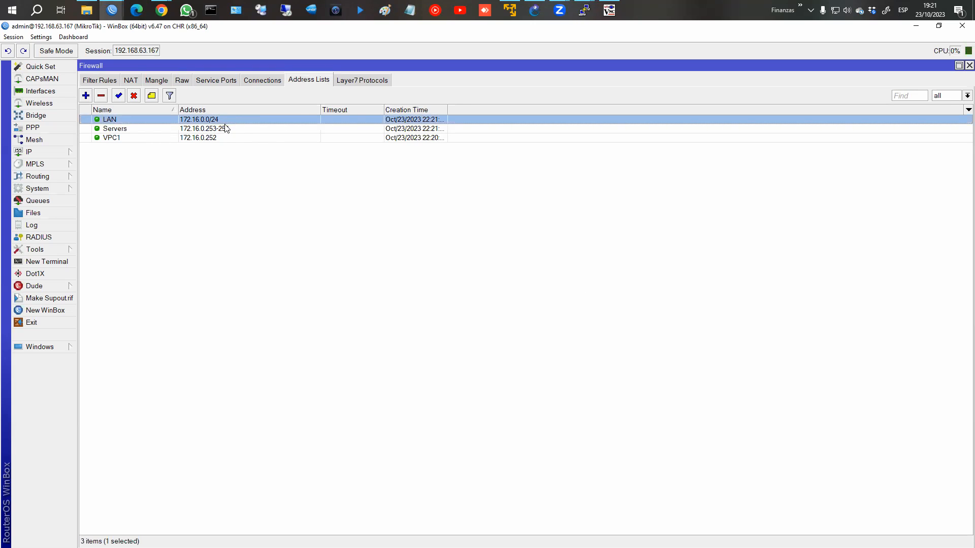
click(223, 128)
click(192, 139)
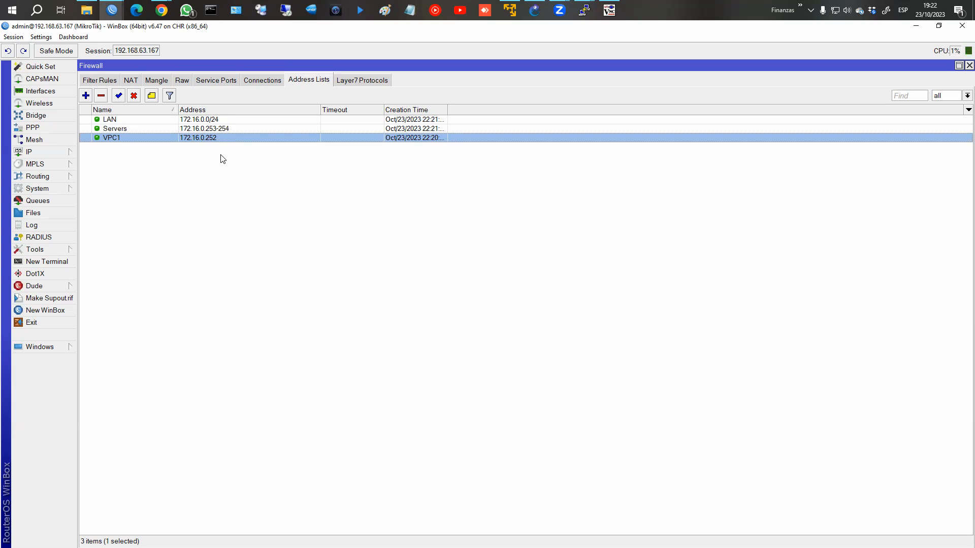
Step: Add a Facebook entry for fb.com and open its resolved 31.13.94.35 dynamic entry
click(85, 96)
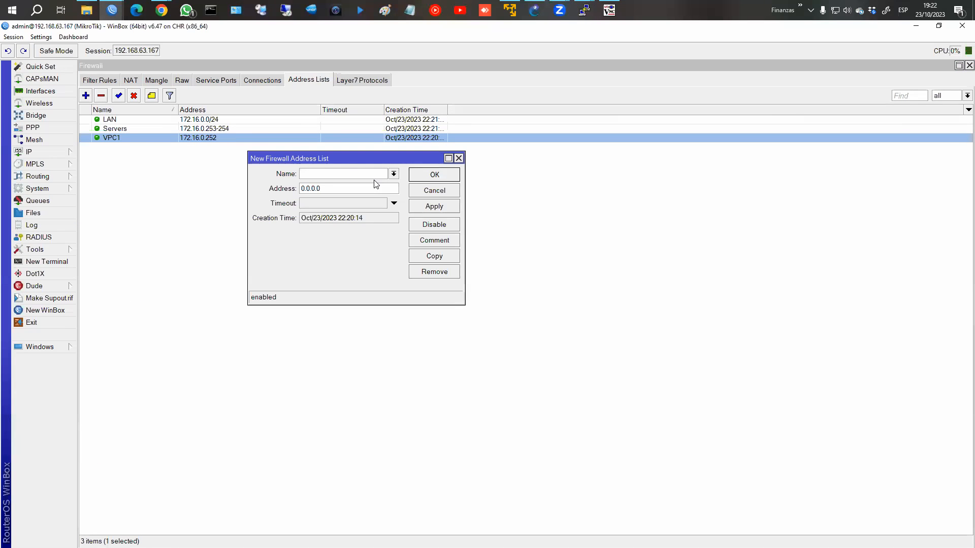
text(fb.com)
key(ctrl+a)
click(429, 206)
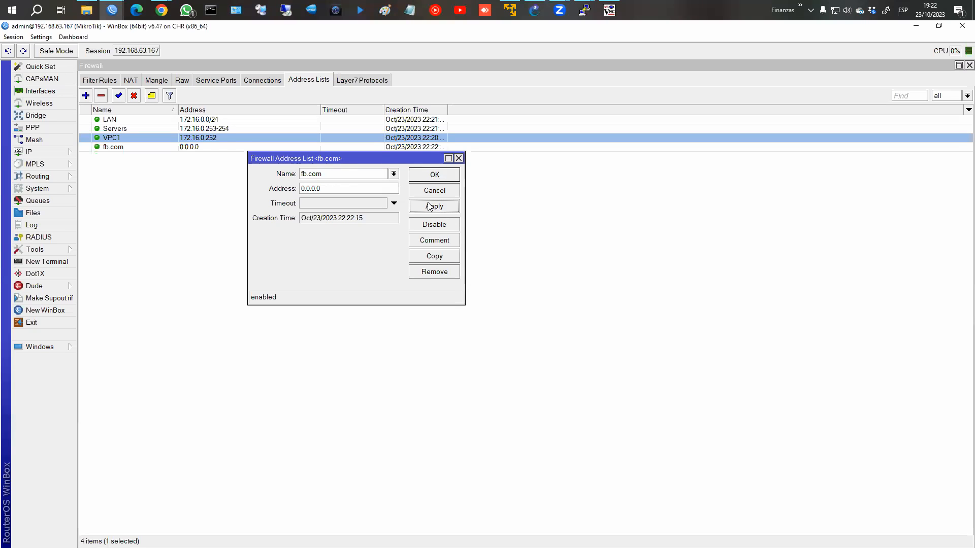
double_click(372, 188)
text(f.b)
key(BackSpace)
key(BackSpace)
text(b.com)
double_click(325, 174)
text(Facebook)
key(Return)
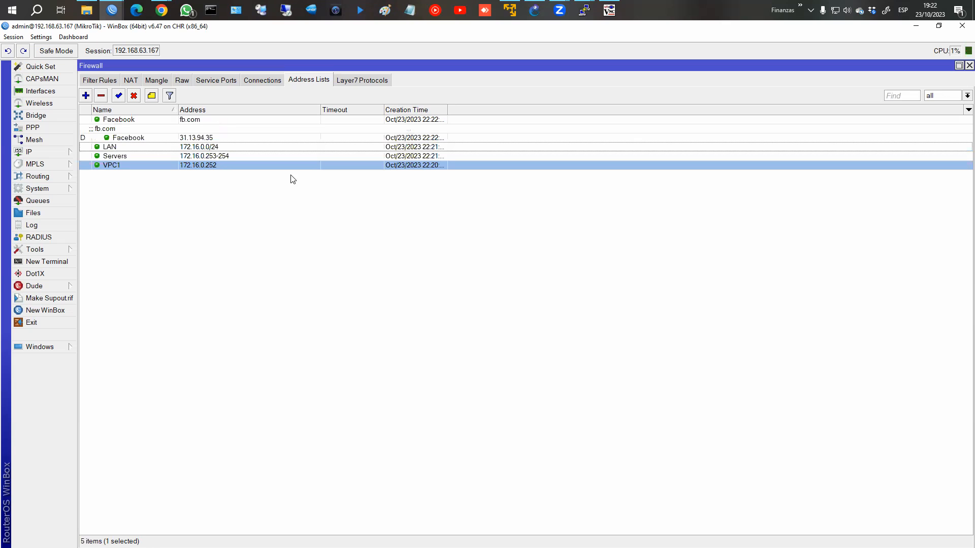
double_click(177, 132)
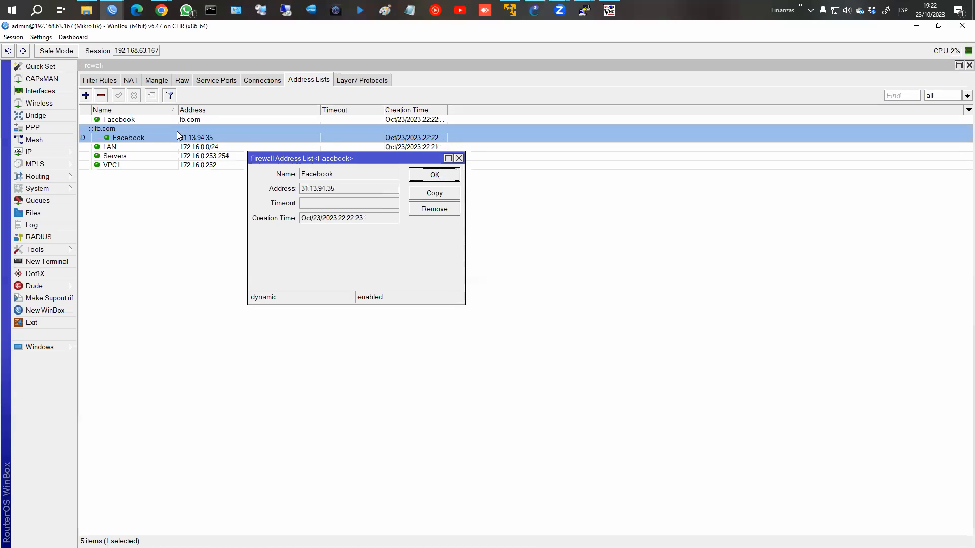
Step: Add a second Facebook address-list entry with address facebook.com
click(435, 175)
click(86, 96)
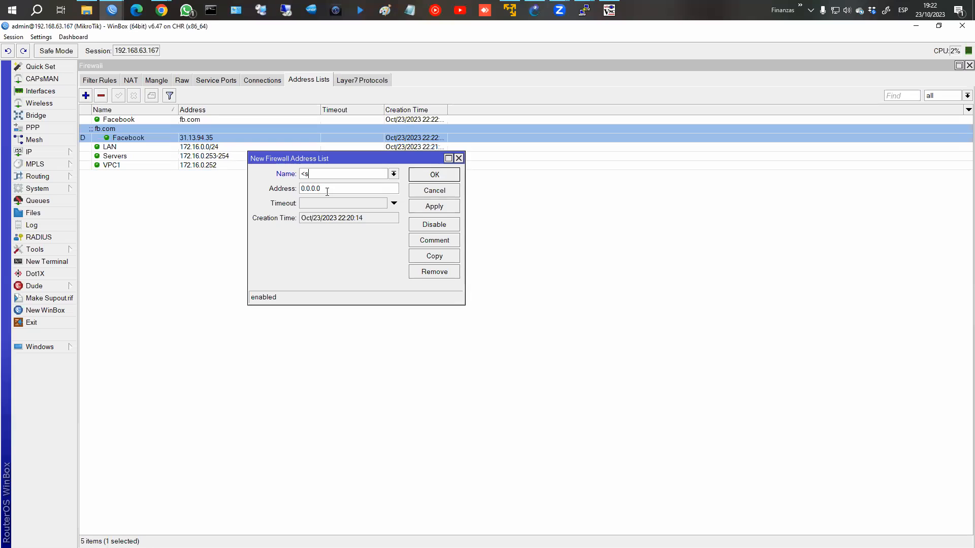
text(Ca)
key(BackSpace)
key(BackSpace)
text(Facebook)
key(Tab)
text(facebook.com)
click(434, 206)
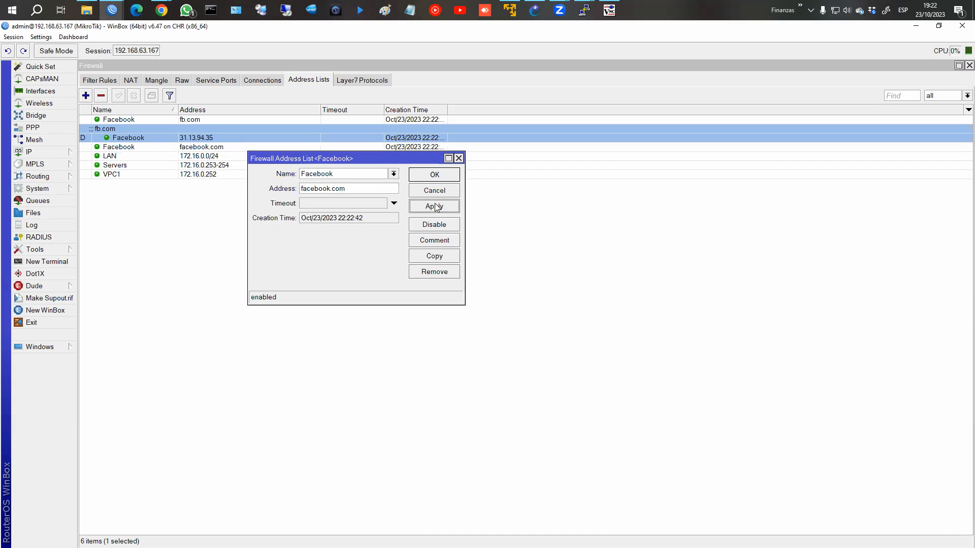
click(435, 175)
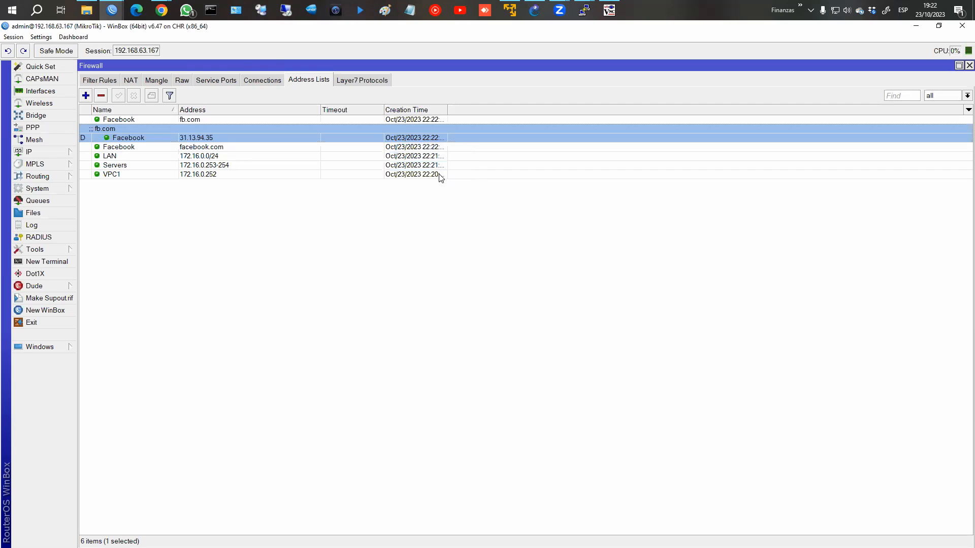
Step: Reopen the facebook.com entry and reapply its settings
click(192, 149)
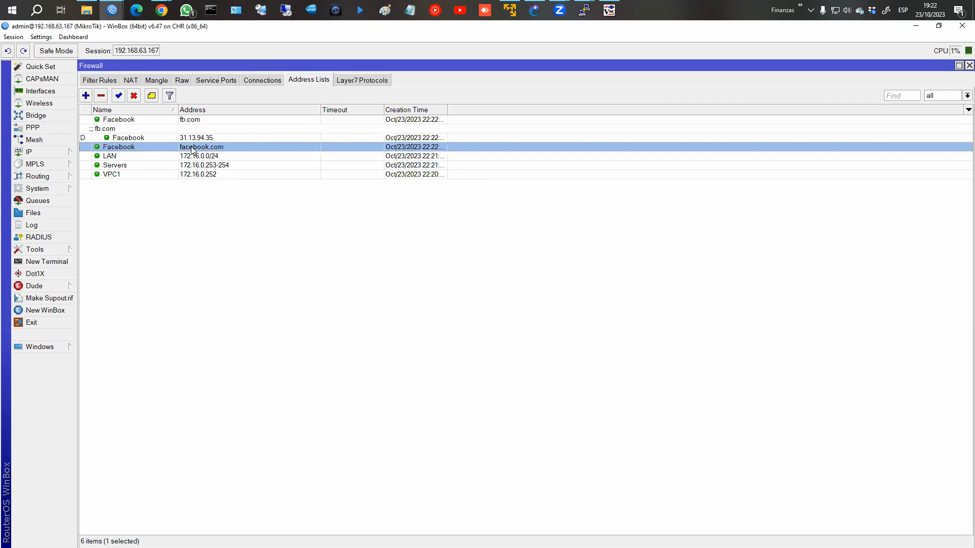
double_click(193, 149)
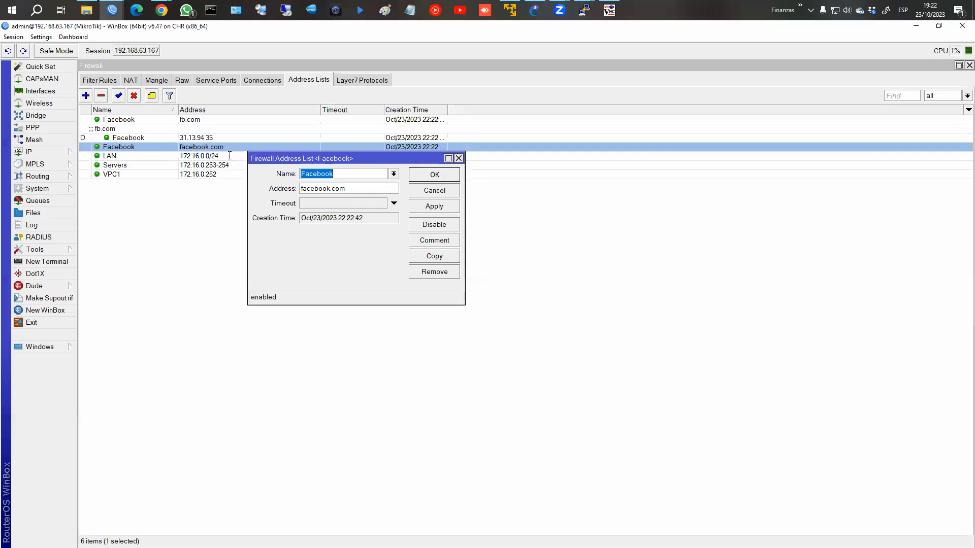
click(426, 208)
click(432, 179)
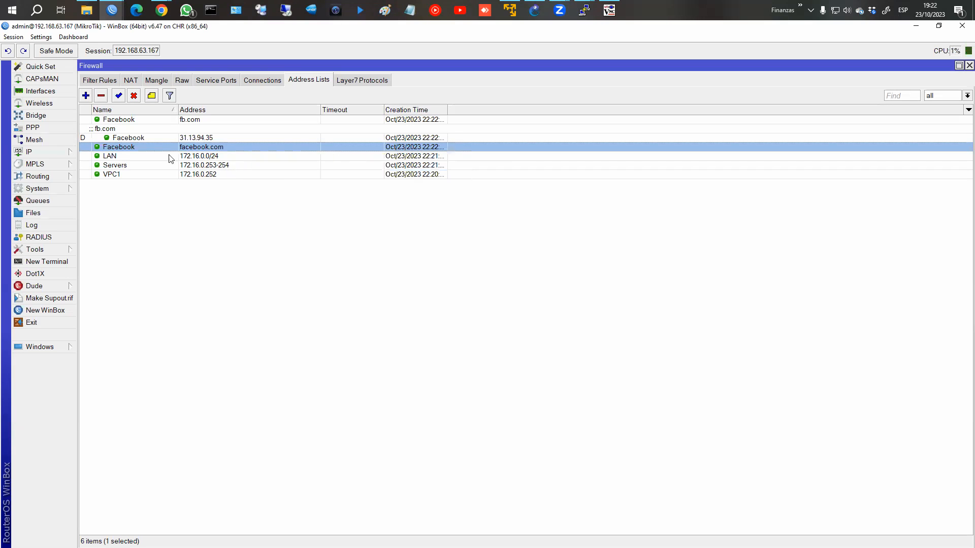
click(87, 96)
text(You)
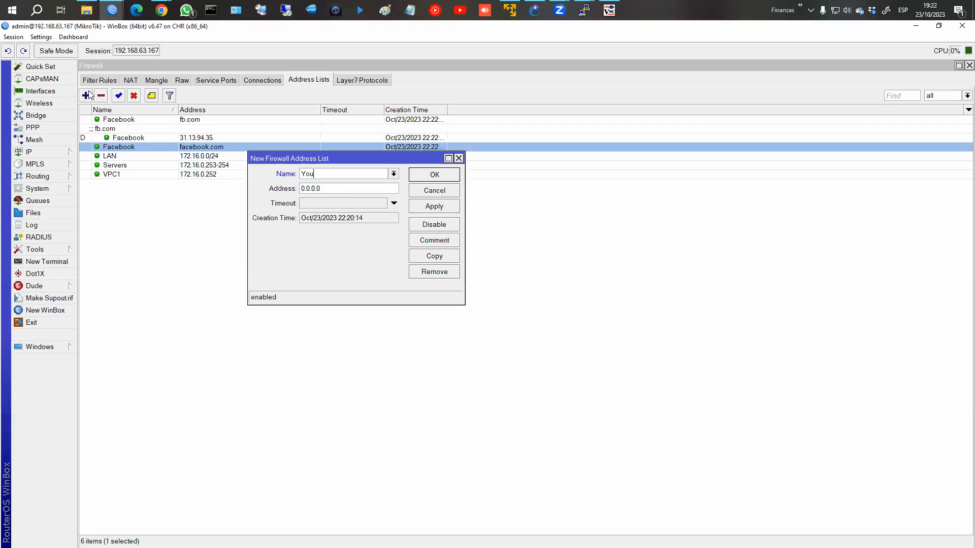
text(tube)
key(BackSpace)
text(be)
key(Tab)
text(www.yhou)
key(BackSpace)
text(outube.com)
click(440, 206)
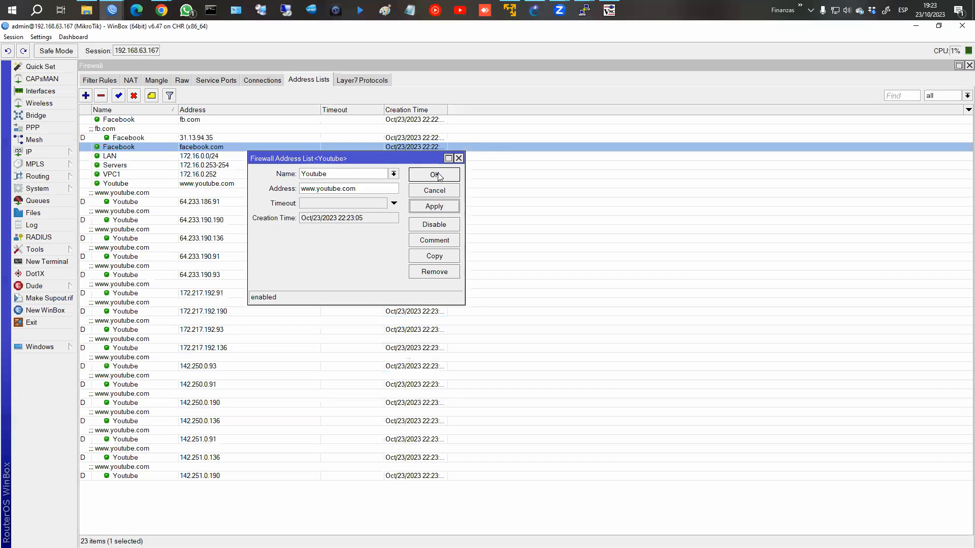
click(436, 174)
Step: Browse the resolved Youtube addresses such as 64.233.190.91, 64.233.190.136 and 64.233.186.91
click(97, 203)
click(95, 215)
click(96, 239)
click(100, 254)
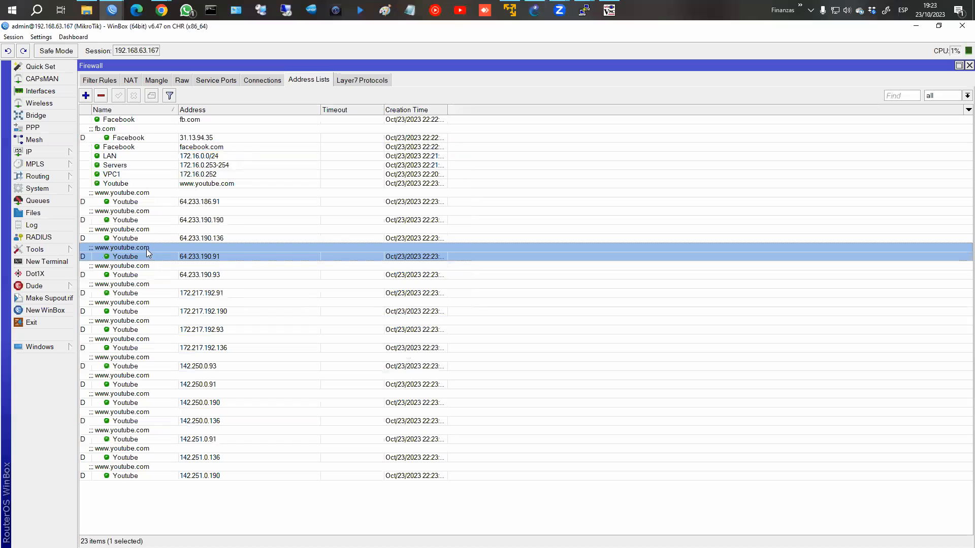
click(127, 241)
click(126, 251)
click(127, 267)
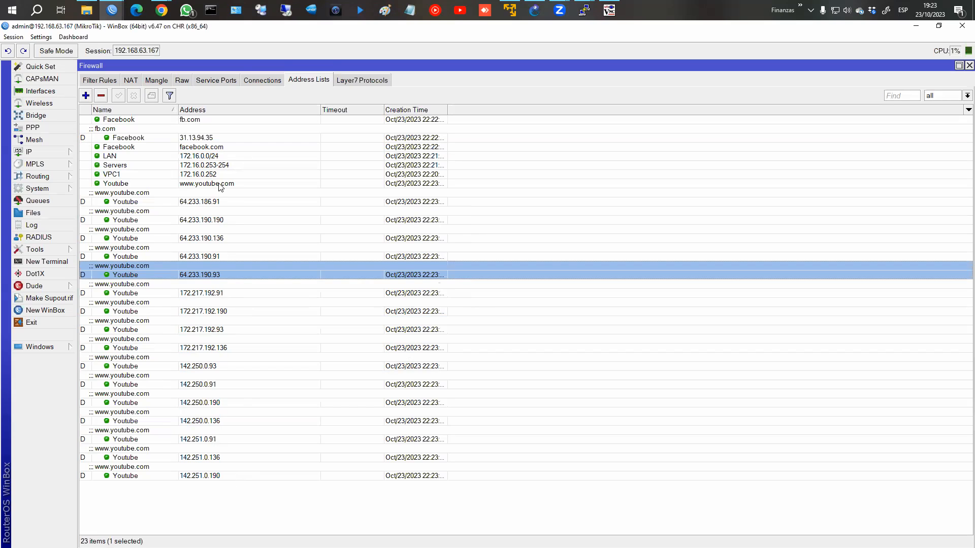
click(211, 202)
click(209, 221)
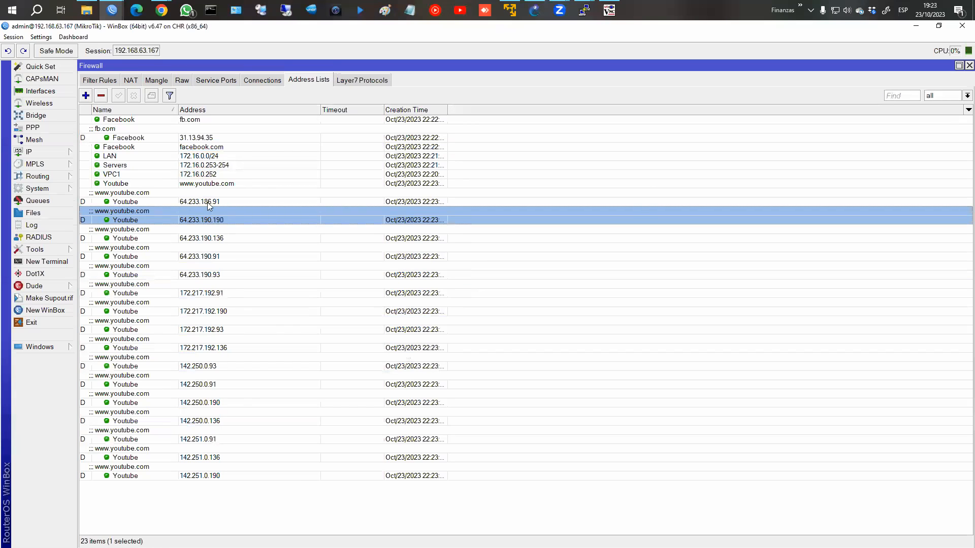
click(207, 202)
click(205, 234)
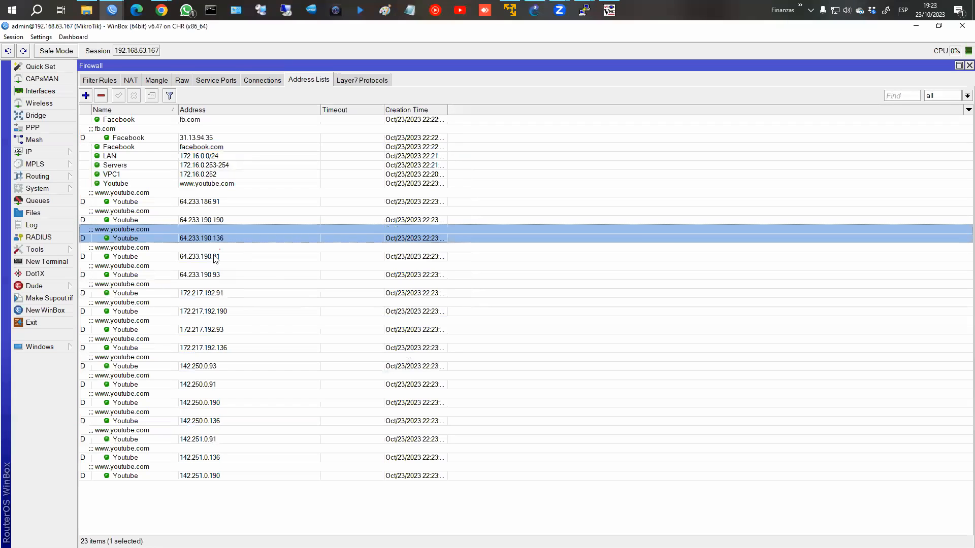
right_click(293, 253)
click(158, 137)
drag(169, 203, 176, 254)
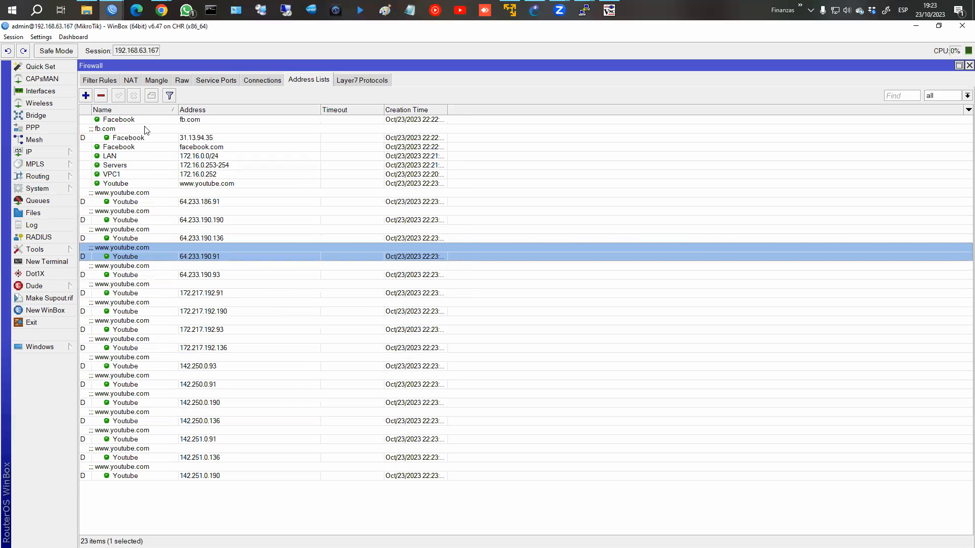
Step: Show the Filter Rules, then ping fb.com from PC1, getting five replies from 31.13.94.35
click(93, 83)
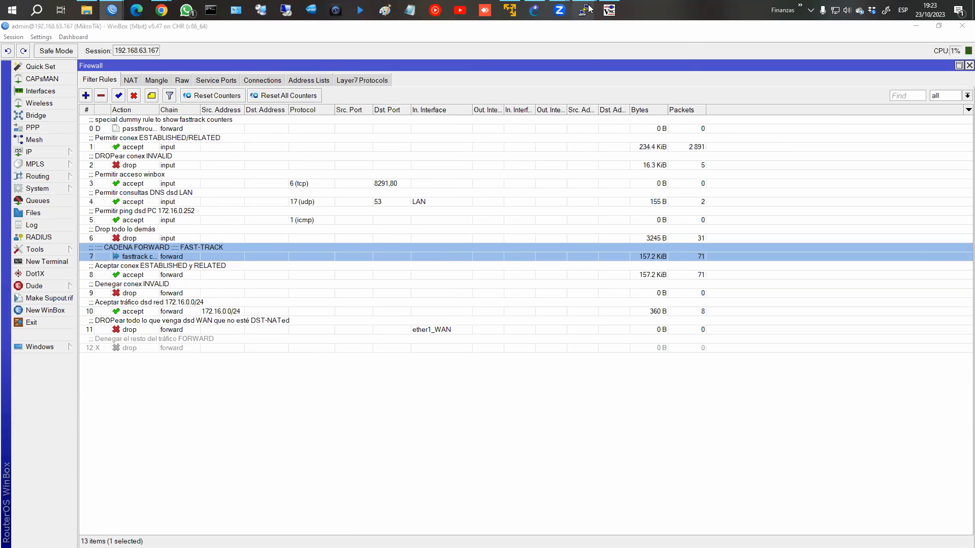
mouse_move(584, 10)
click(556, 60)
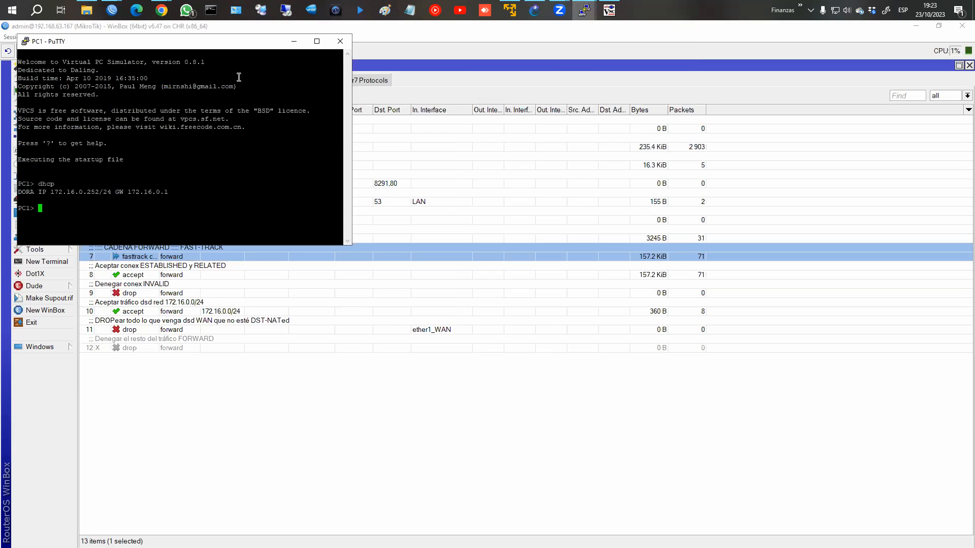
drag(229, 49, 761, 186)
text(ping )
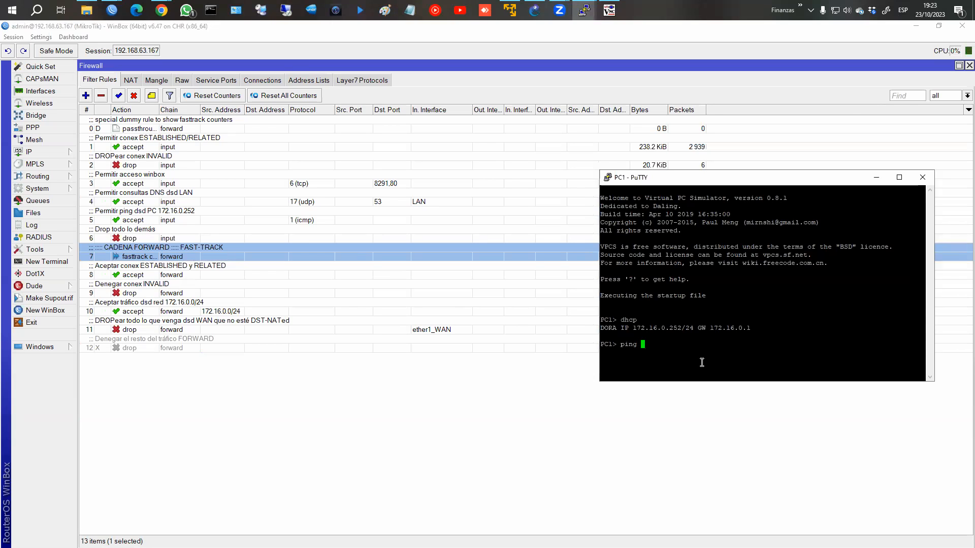
text(fb.com)
key(Return)
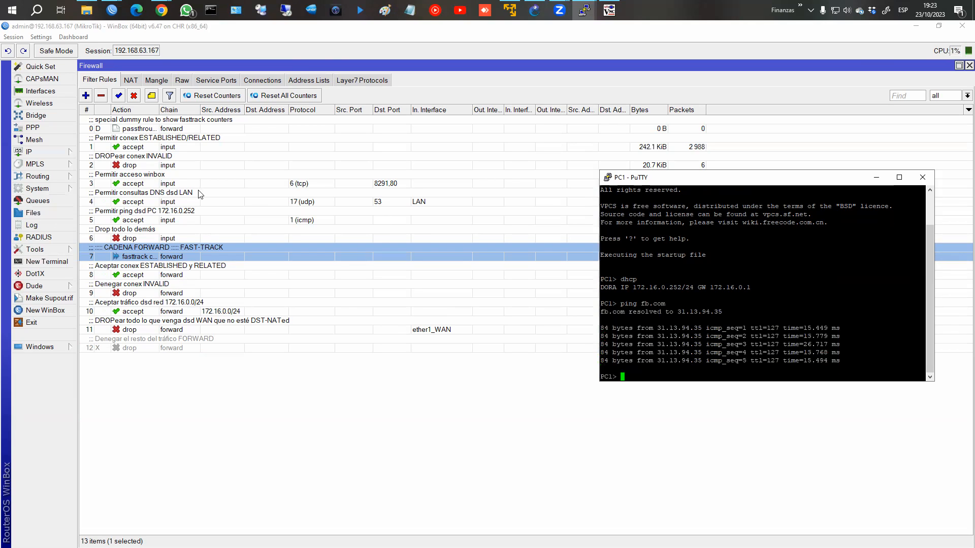
Step: Add a forward rule matching icmp from source address list VPC1 with action drop
click(86, 97)
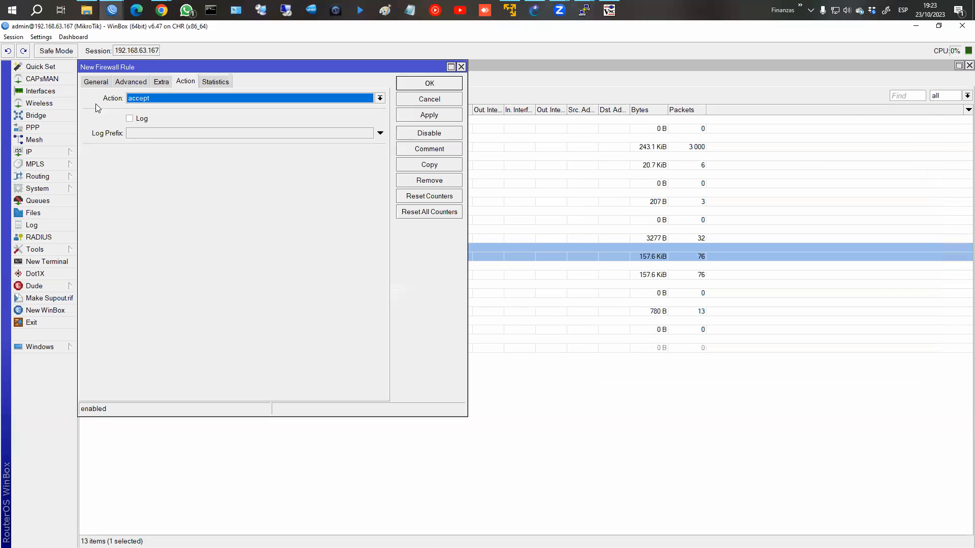
click(108, 85)
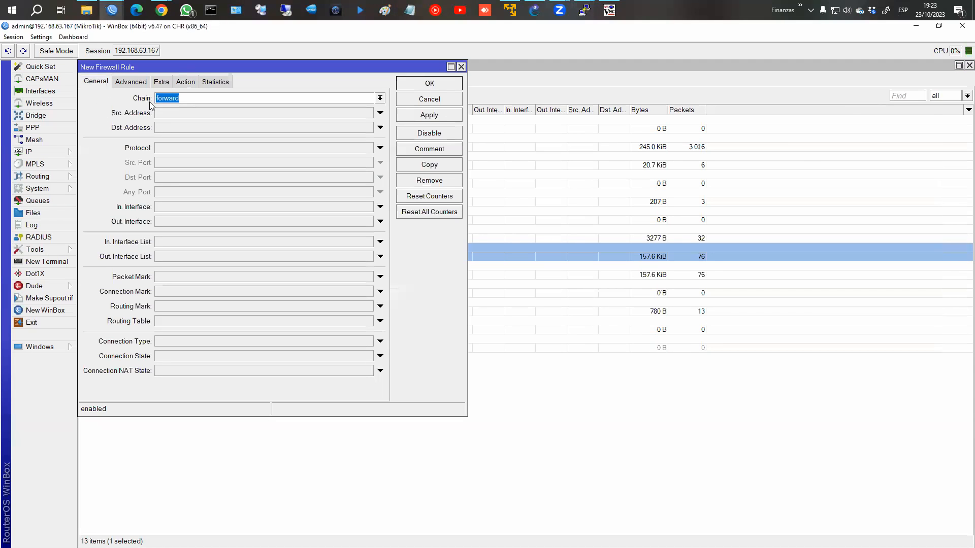
click(176, 148)
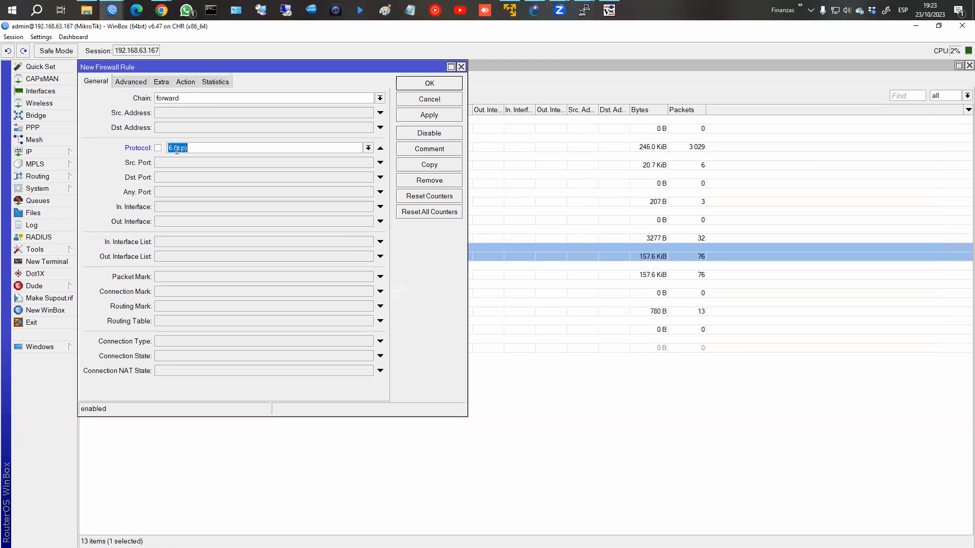
click(367, 148)
click(307, 157)
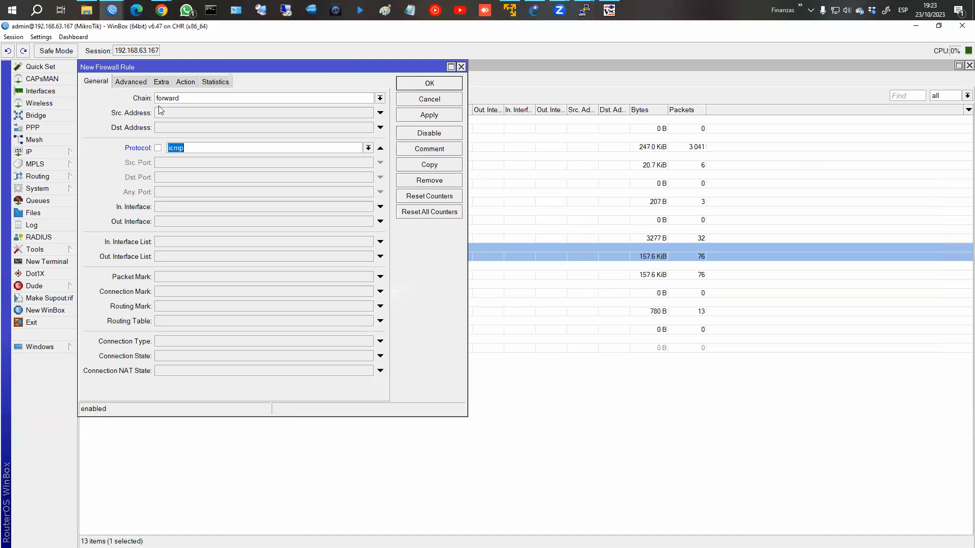
click(136, 84)
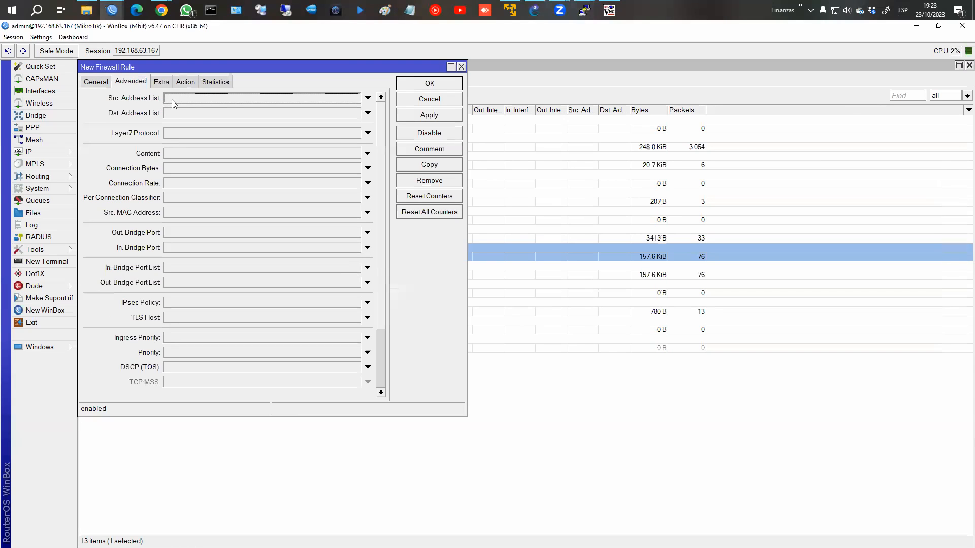
click(367, 98)
click(355, 98)
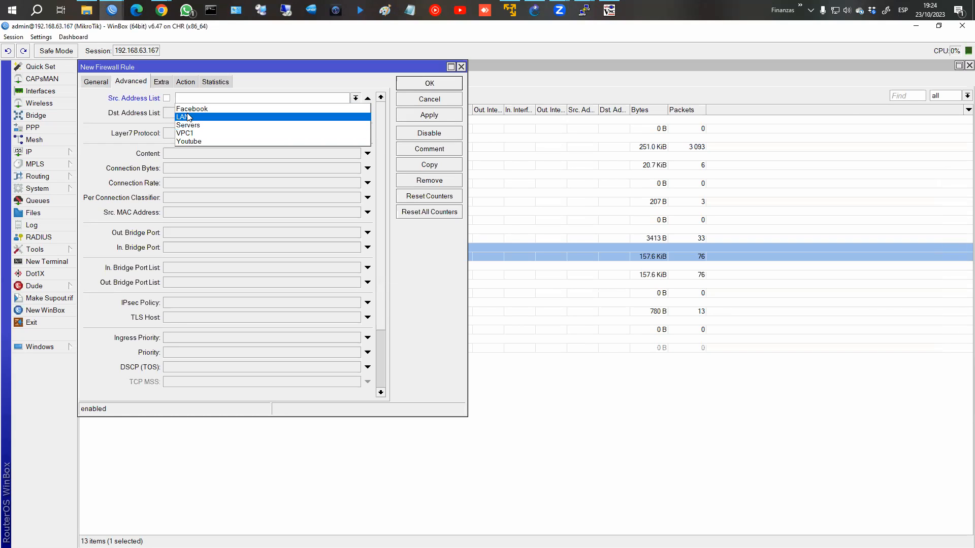
click(198, 133)
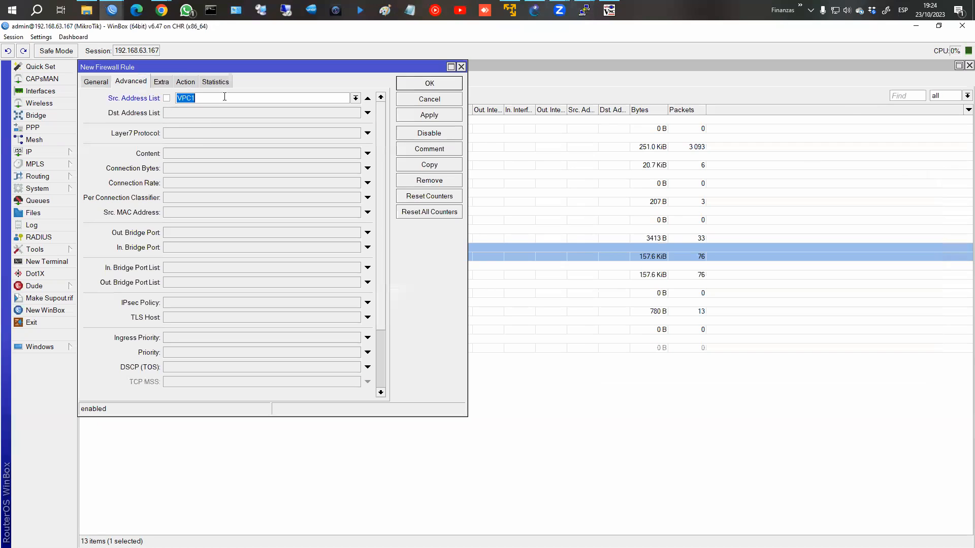
click(186, 82)
click(182, 98)
click(171, 133)
click(425, 85)
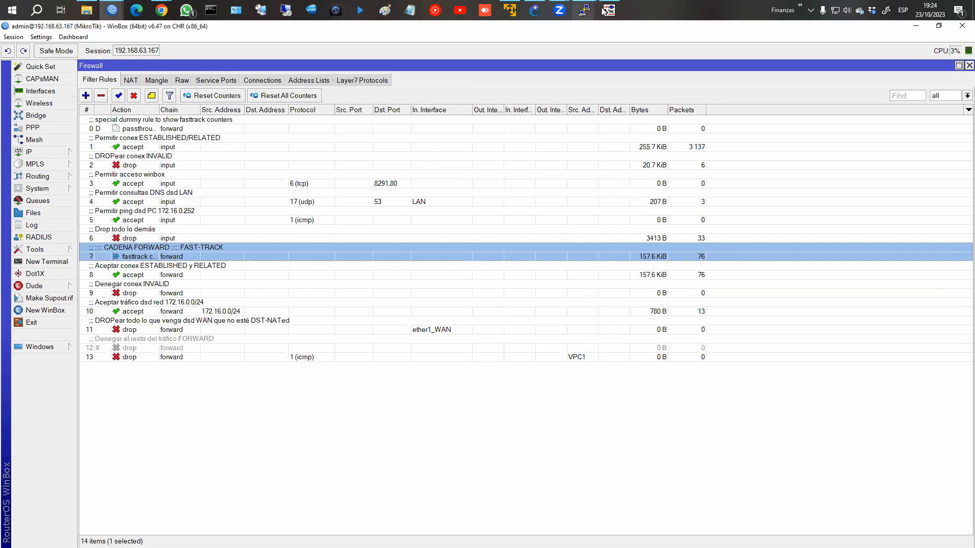
Step: Repeat the fb.com ping from PC1 and move its terminal aside to watch rule 13's counters
mouse_move(584, 10)
click(559, 65)
key(Up)
key(Return)
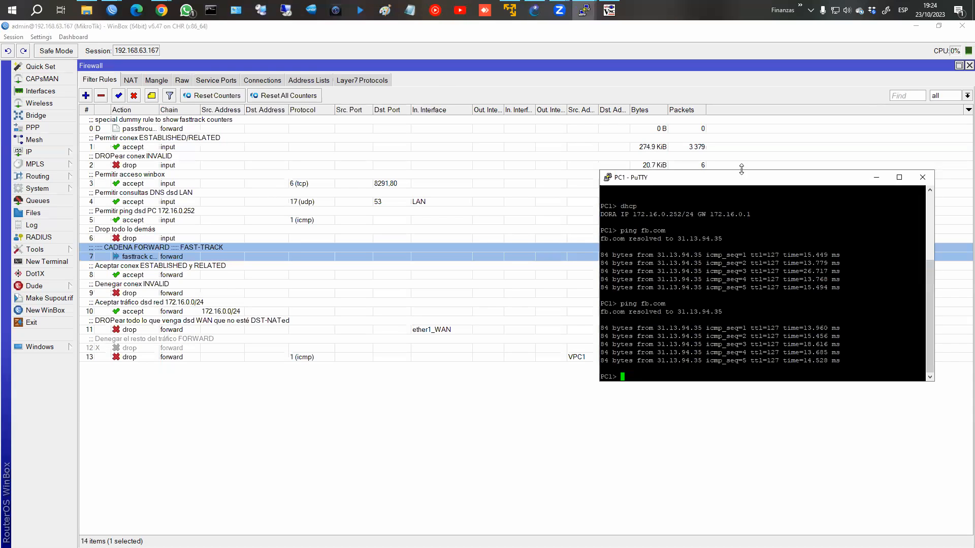
drag(743, 188, 720, 390)
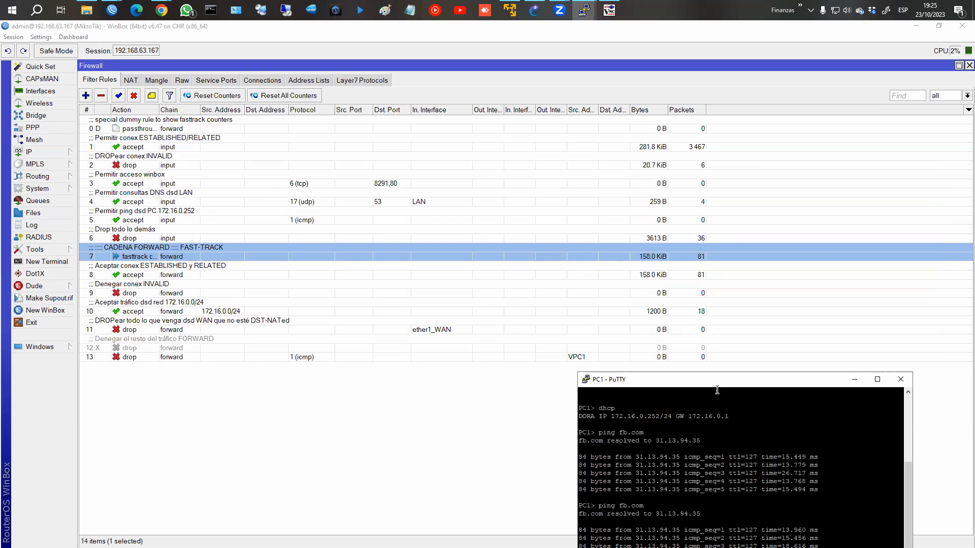
drag(716, 383, 714, 308)
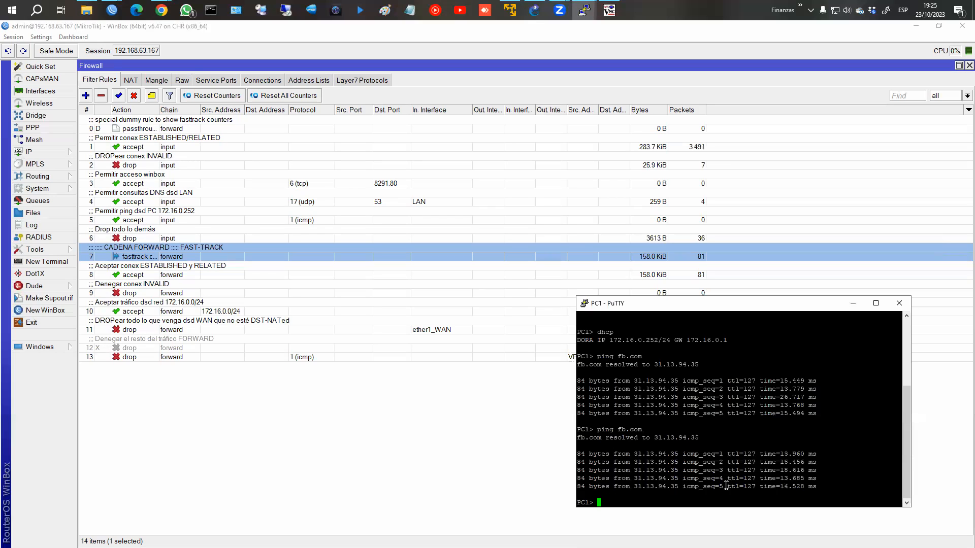
click(166, 203)
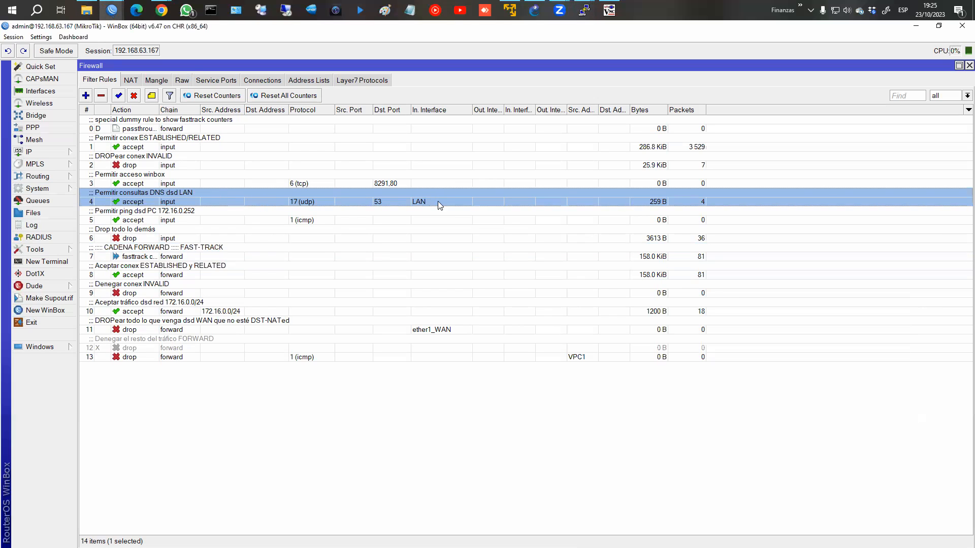
Step: Reset every firewall rule's byte and packet counters to zero
click(172, 255)
shift+click(197, 350)
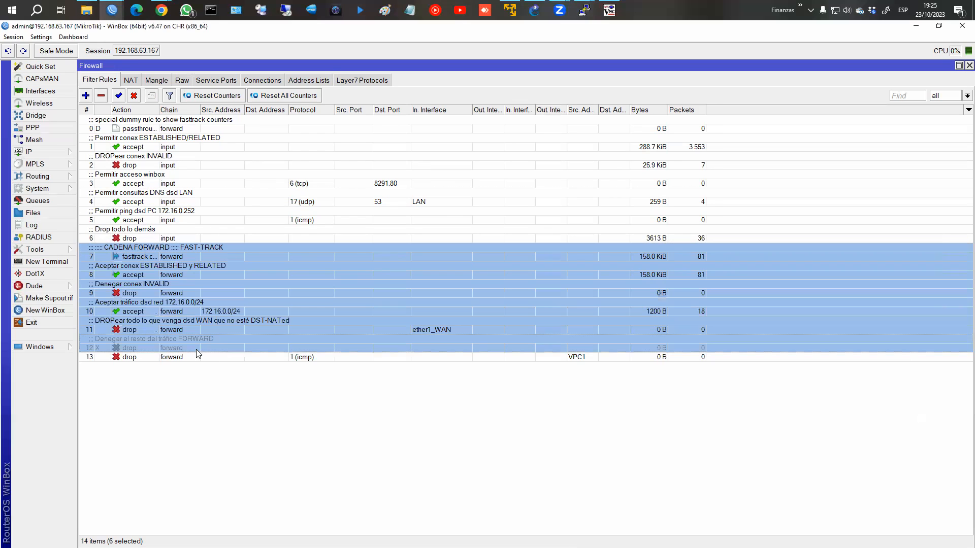
shift+click(197, 357)
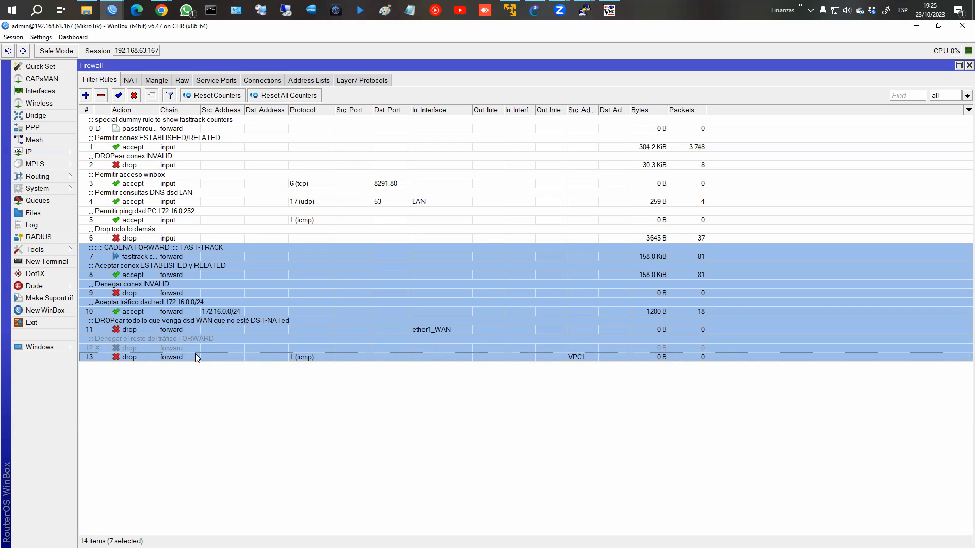
click(177, 310)
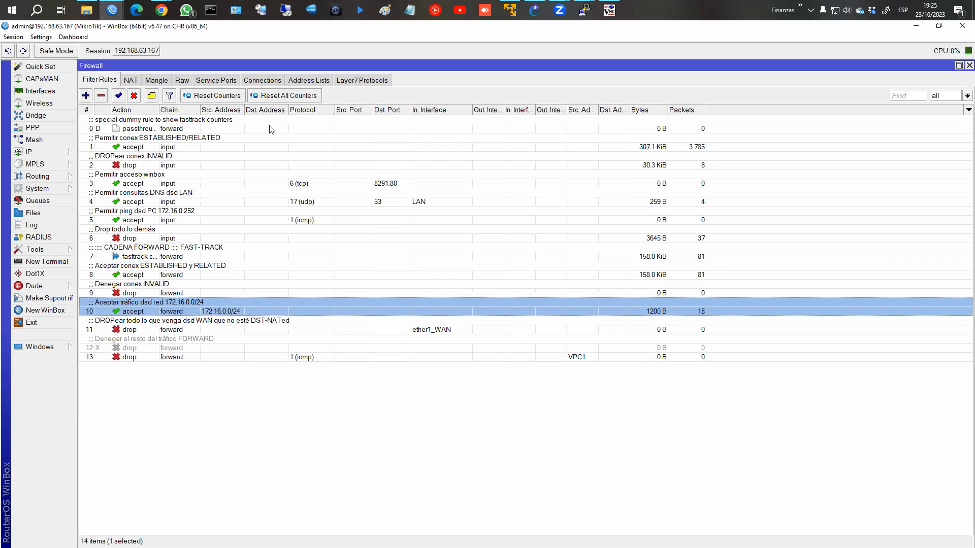
click(276, 97)
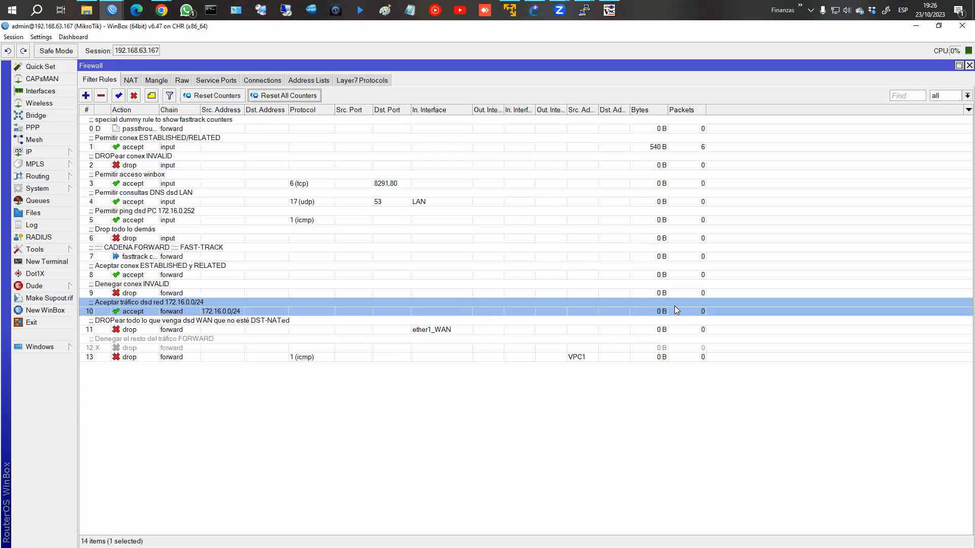
Step: Ping fb.com again from the PC1 terminal
mouse_move(584, 10)
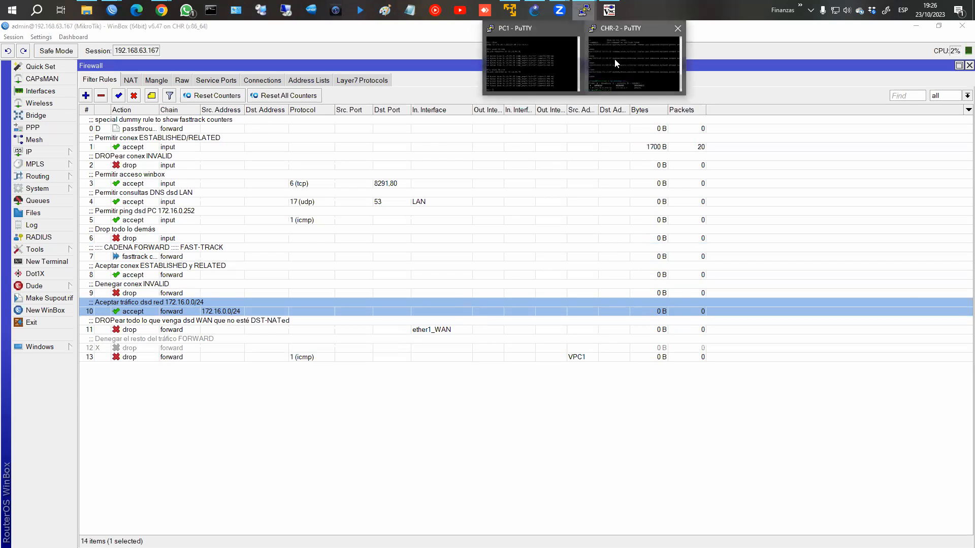
click(557, 50)
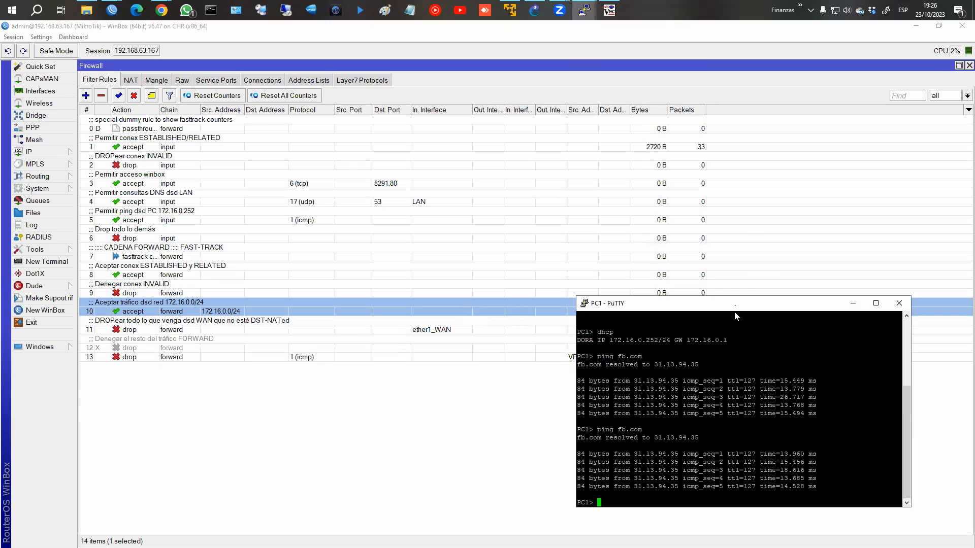
drag(734, 312, 732, 378)
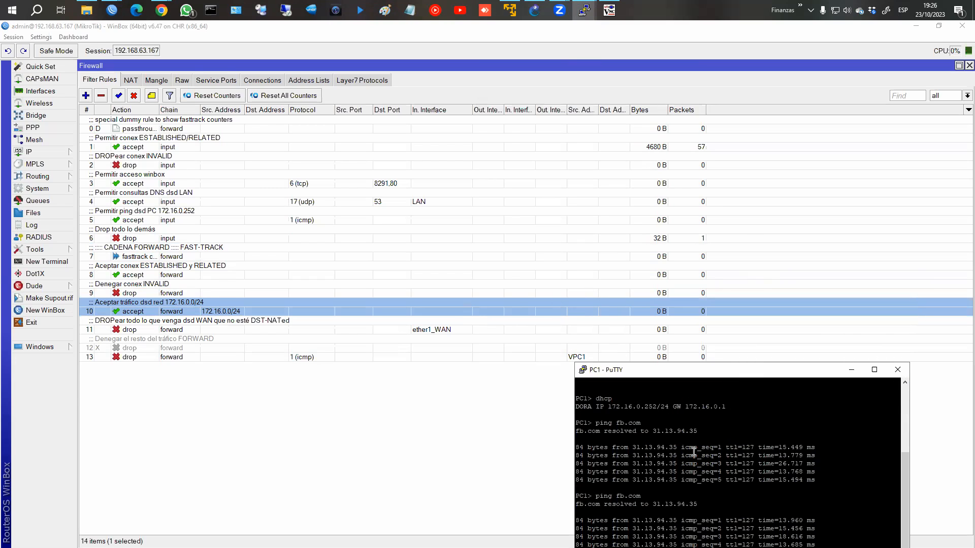
key(Return)
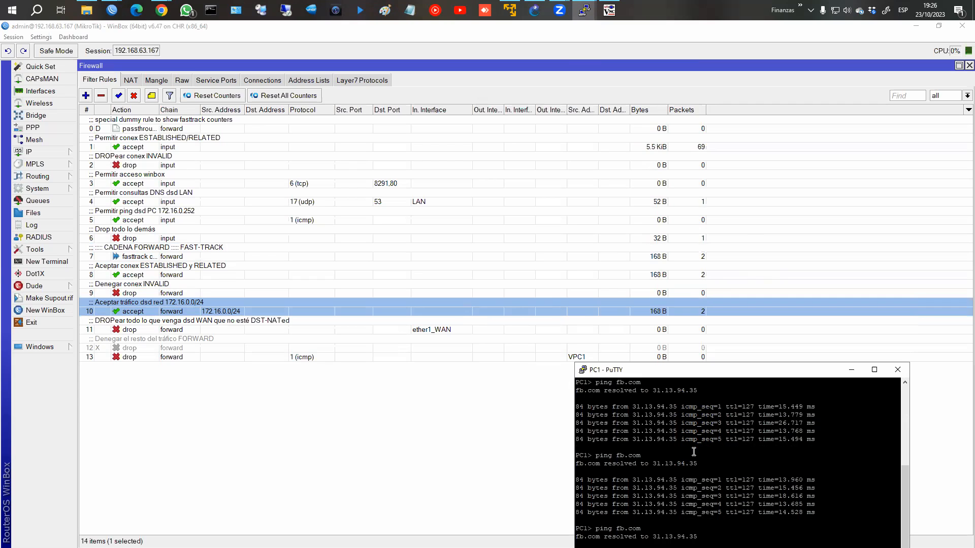
Step: Compare counters: fasttrack and forward accept rules at 5 packets, VPC1 drop rule at 0
click(679, 305)
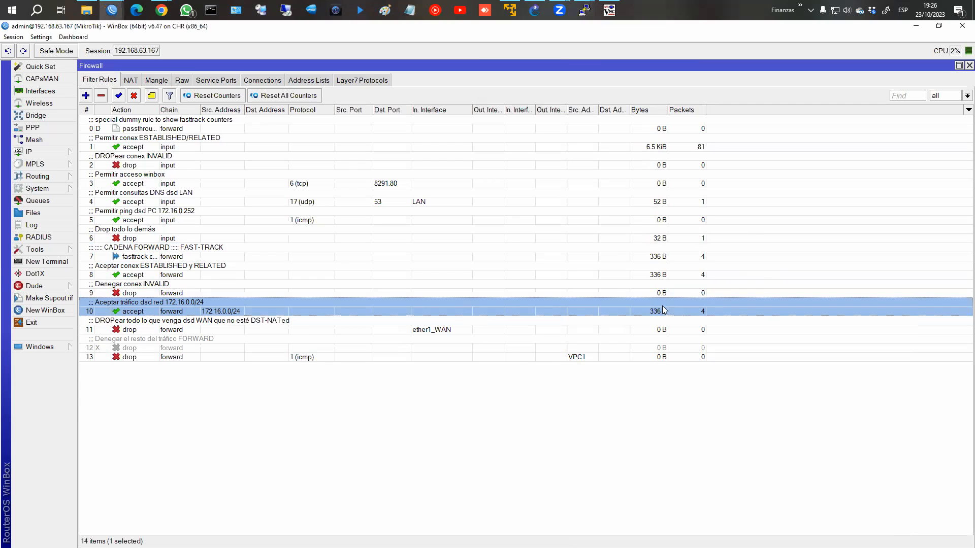
click(258, 257)
click(683, 311)
click(671, 256)
click(665, 274)
click(668, 256)
click(667, 274)
click(668, 254)
click(667, 274)
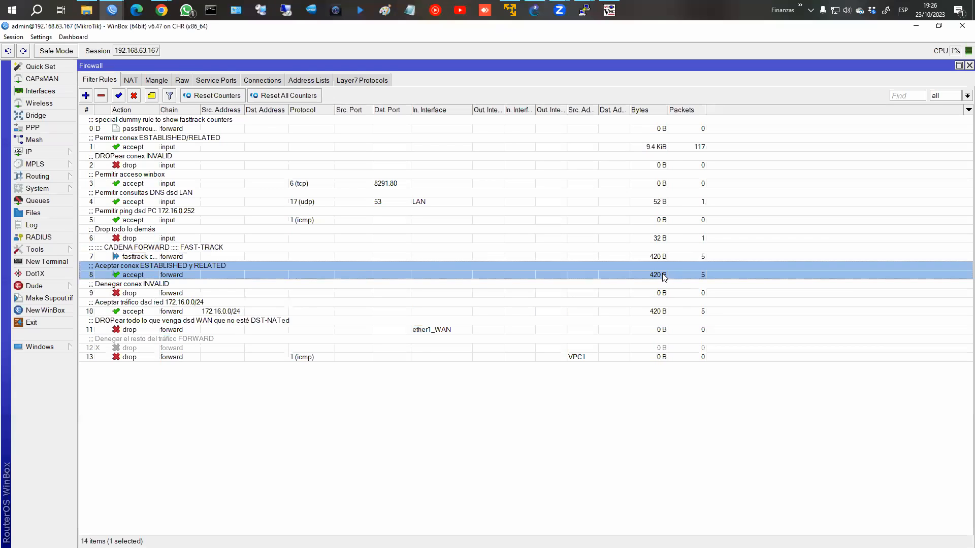
click(493, 331)
click(623, 312)
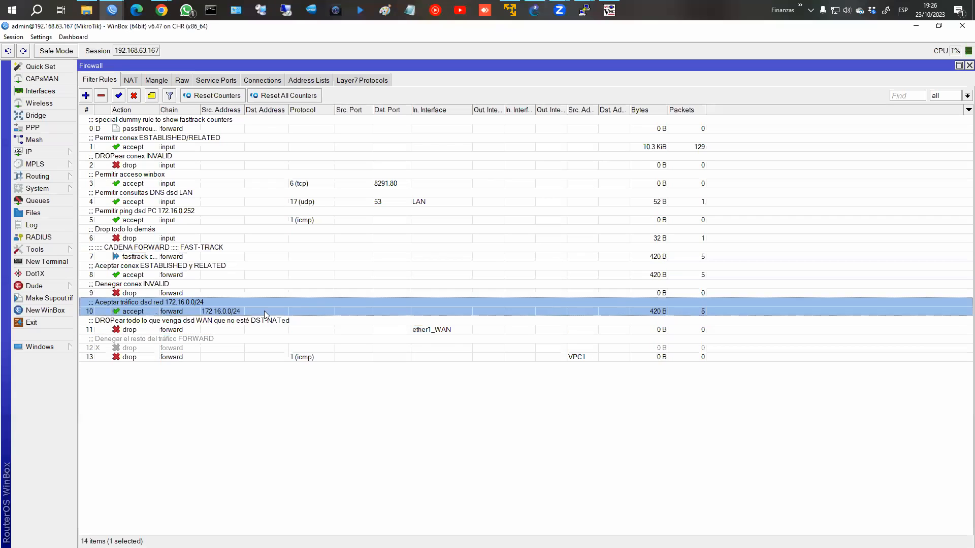
click(185, 356)
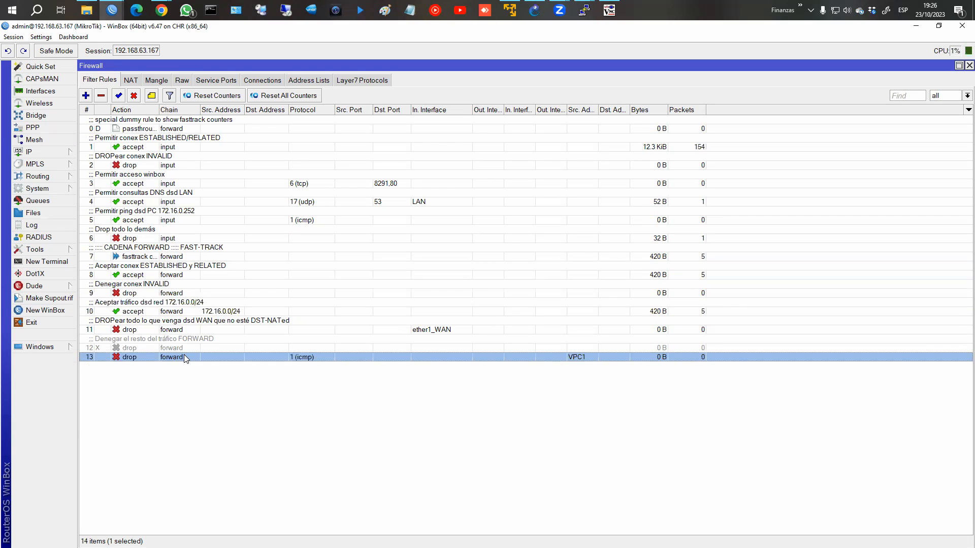
Step: Review the 172.16.0.0/24 accept rule, then drag the VPC1 ICMP drop rule above it to position 10
double_click(168, 312)
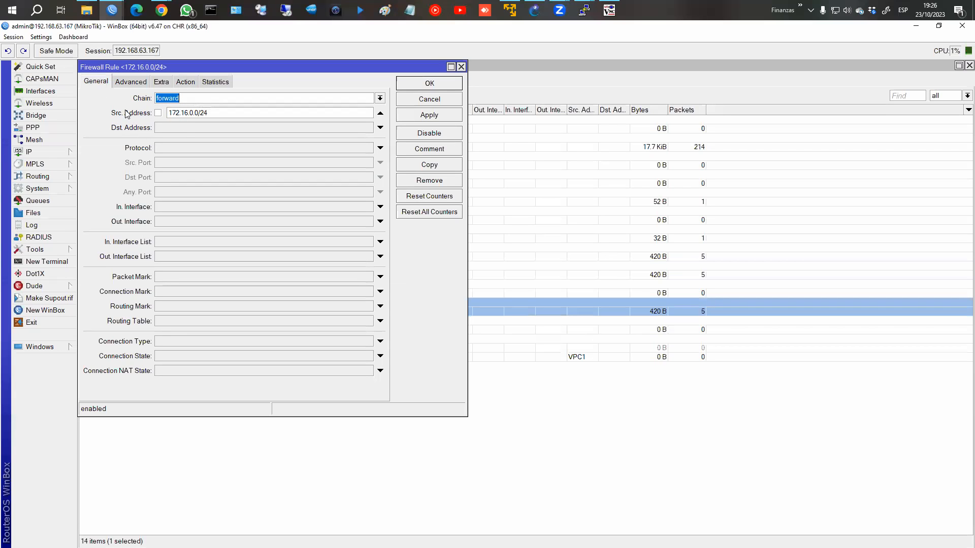
click(425, 89)
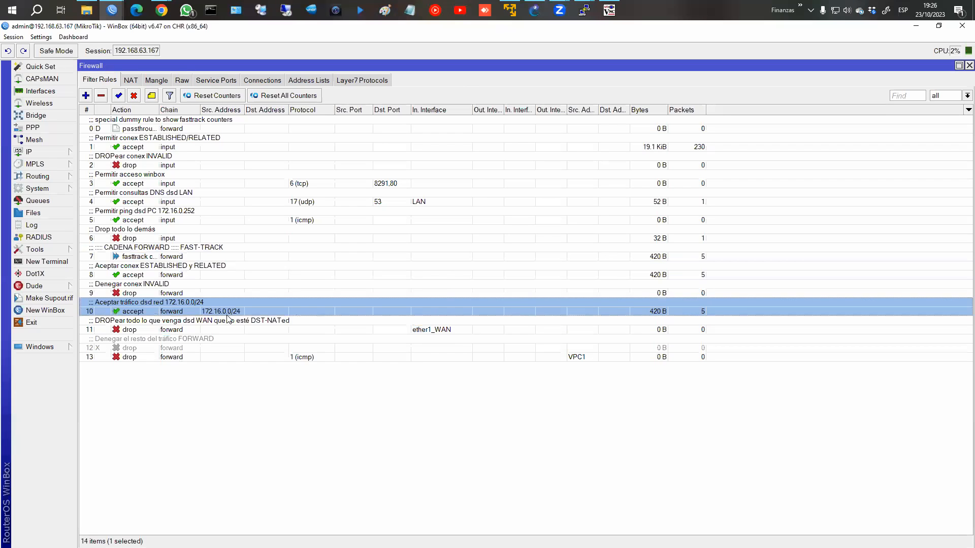
click(197, 360)
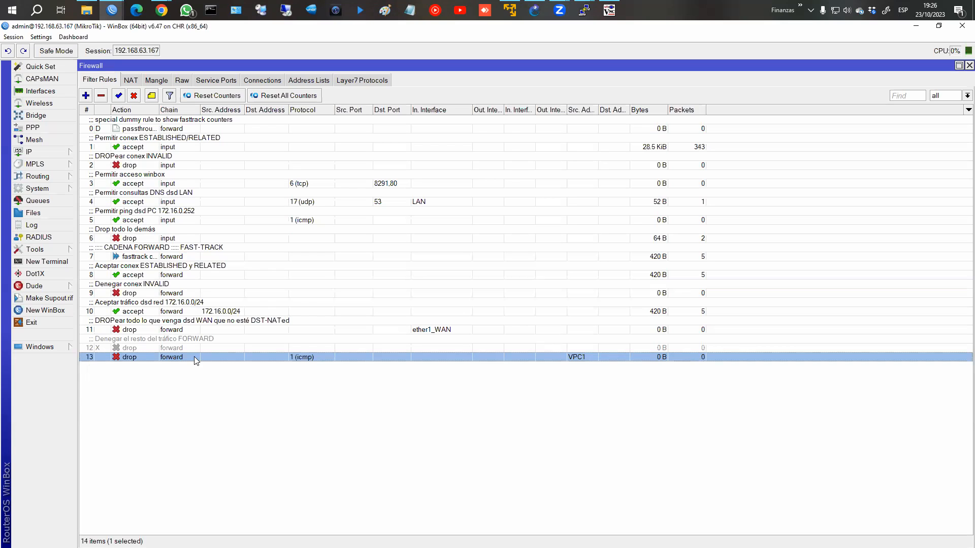
drag(194, 356, 196, 312)
Step: Comment the moved VPC1 drop rule as 'DROP ICMP dsd VPC1'
click(111, 317)
click(122, 302)
click(120, 316)
click(125, 303)
click(152, 96)
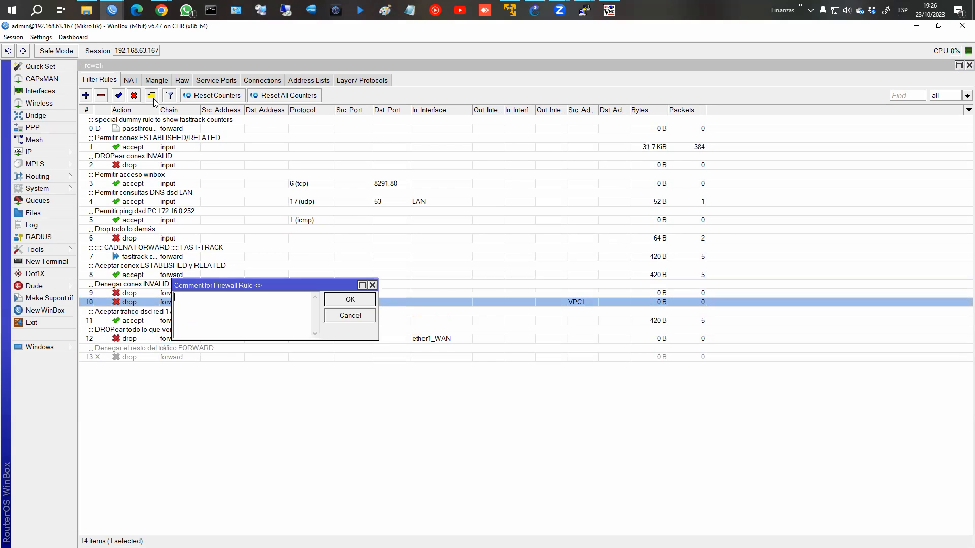
text(DROP ICMP dsd VPC1)
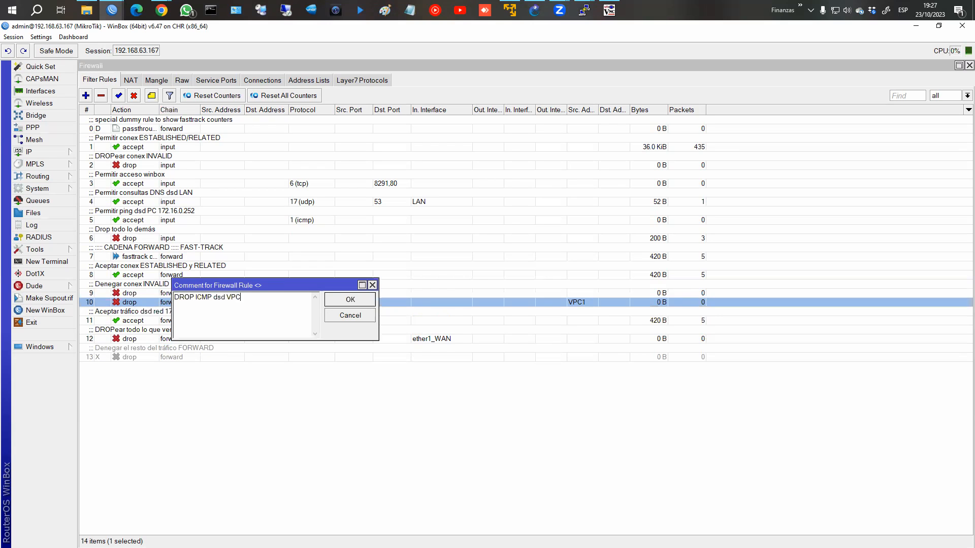
key(Return)
Step: Rerun the fb.com ping from the PC1 terminal
click(584, 10)
click(541, 51)
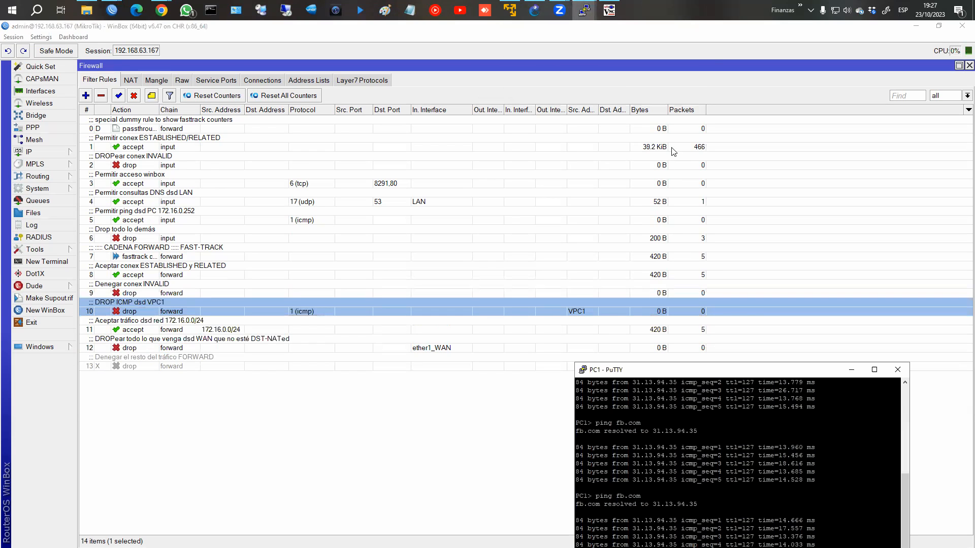
drag(755, 368, 773, 336)
key(Up)
key(Return)
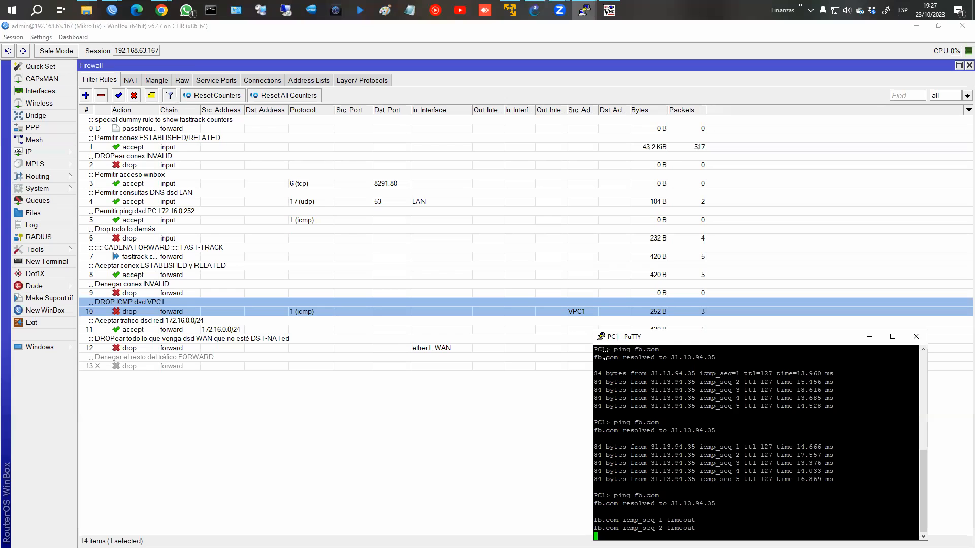
Step: Set rule 10's Dst. Address List to Facebook on the Advanced tab and save it
double_click(578, 311)
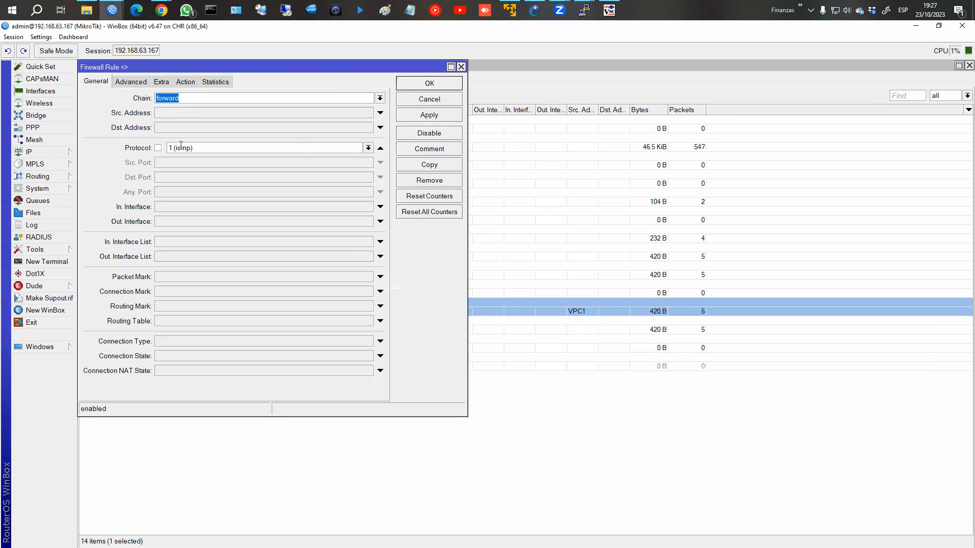
click(130, 82)
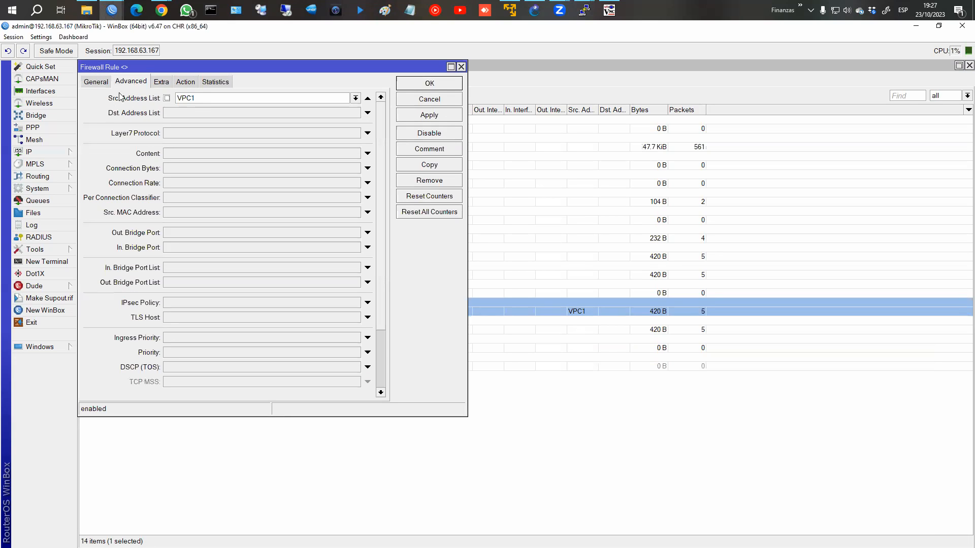
click(186, 81)
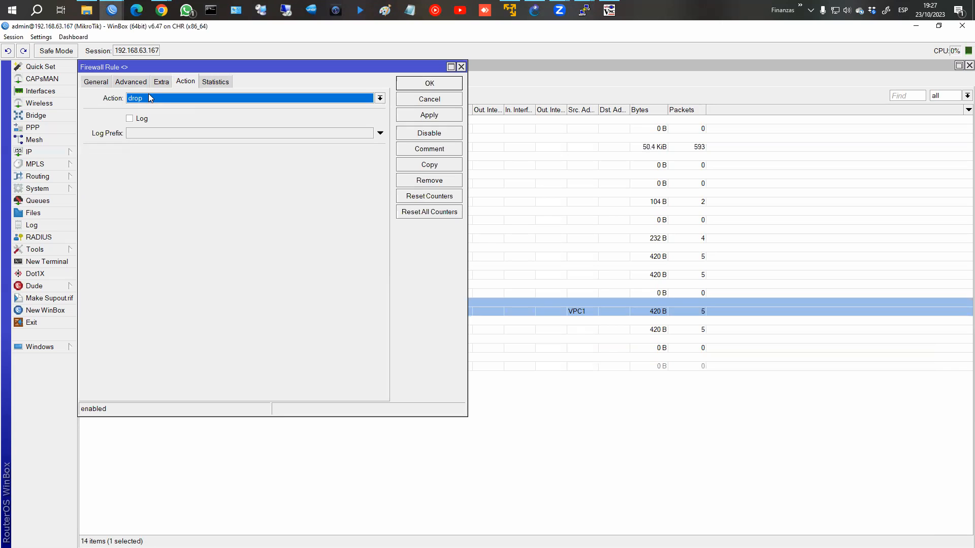
click(131, 83)
click(366, 113)
click(357, 113)
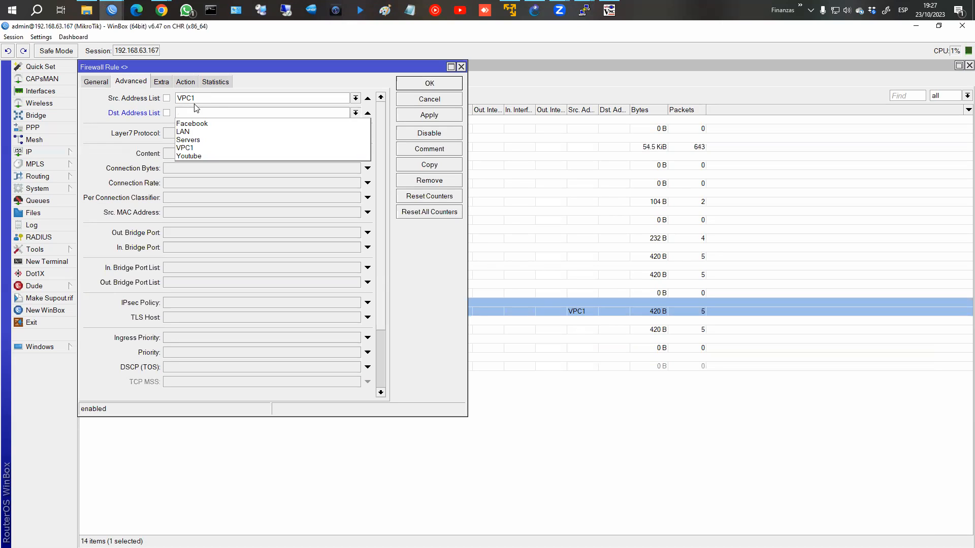
click(196, 123)
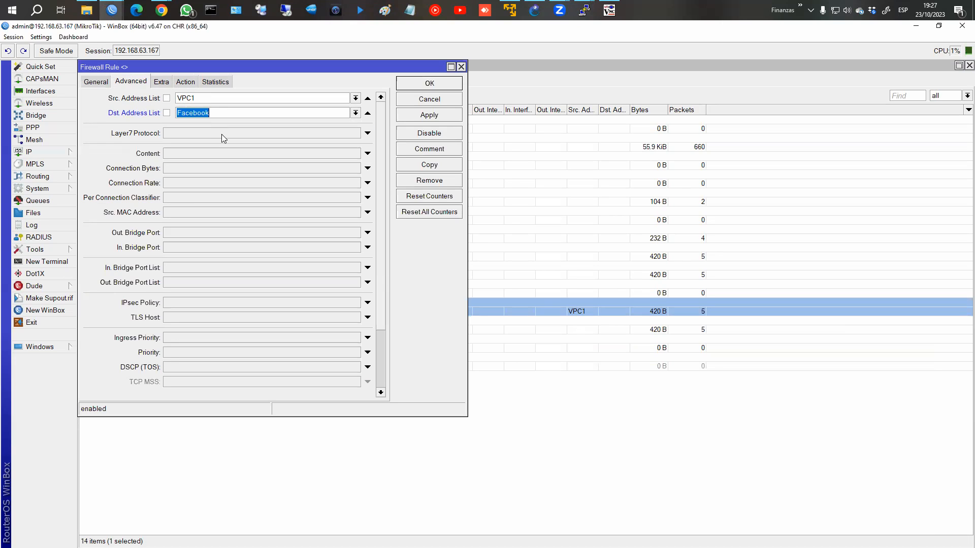
click(440, 116)
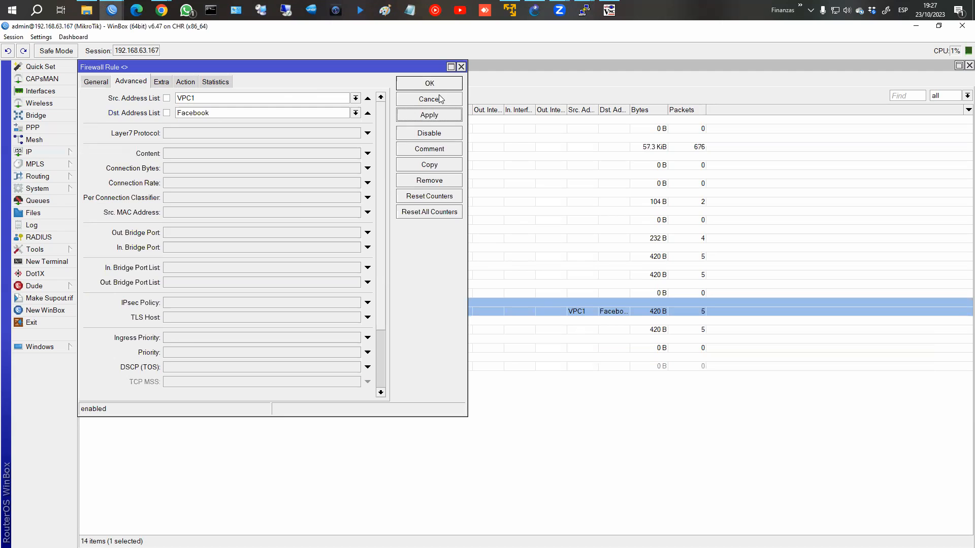
click(438, 85)
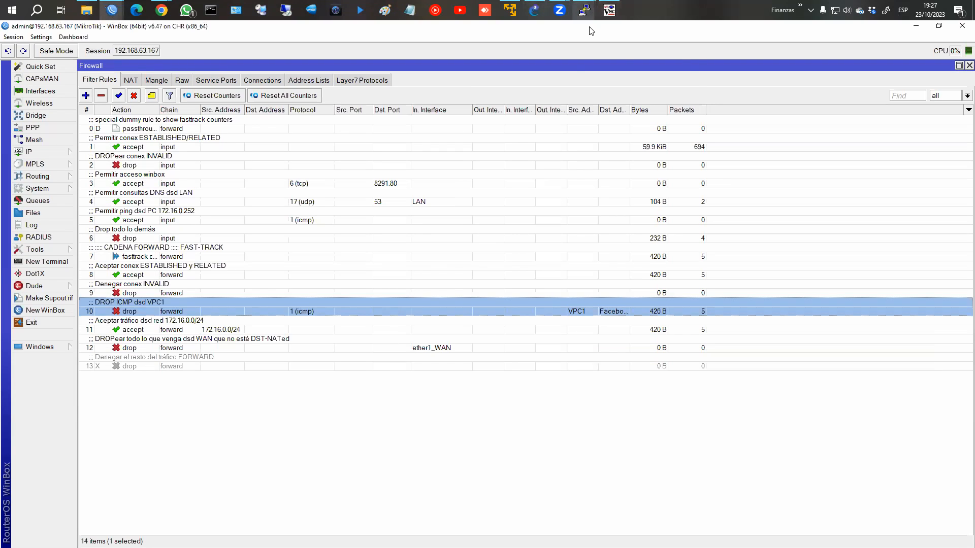
Step: Ping google.com from PC1 to confirm it still replies, then stop it
click(585, 13)
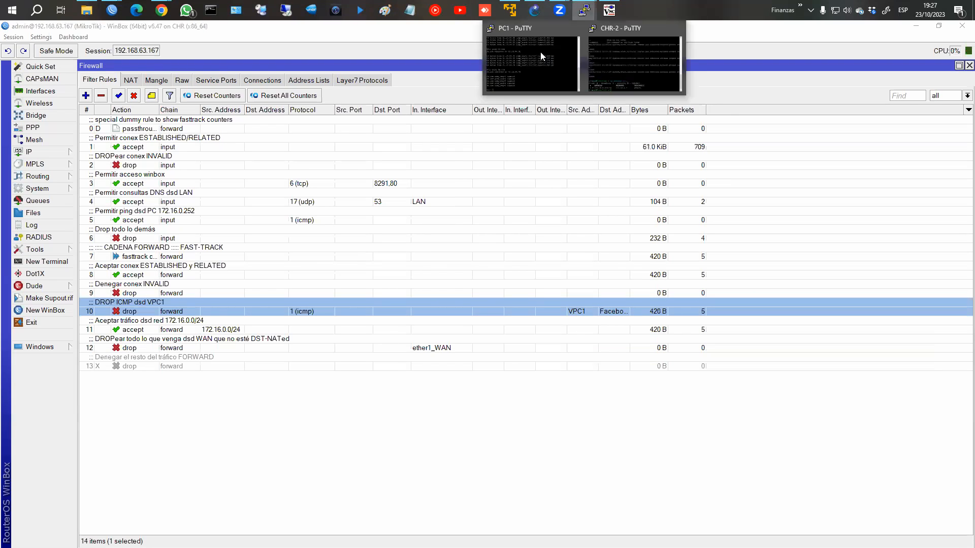
mouse_move(584, 12)
click(549, 50)
text(ping )
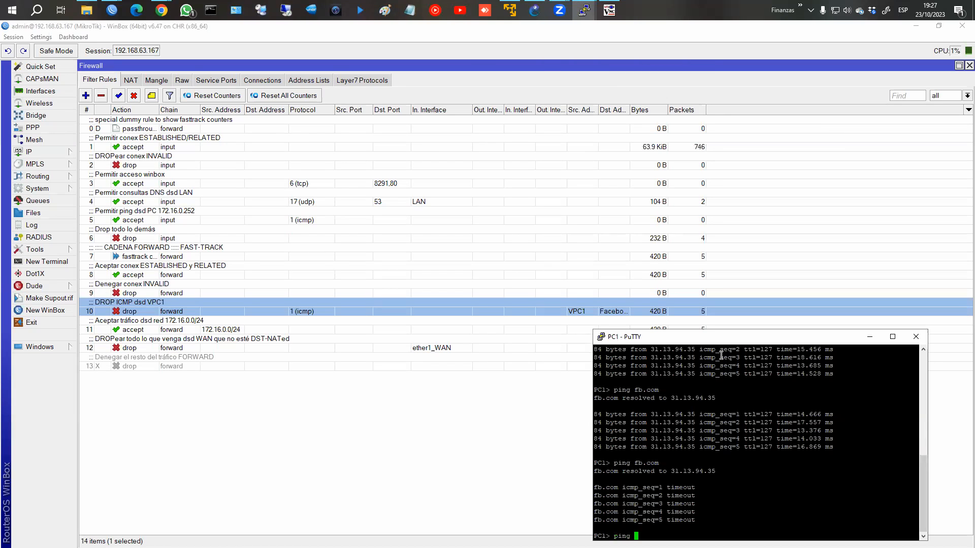
text(google.com)
key(Return)
key(ctrl+c)
Step: Rerun ping fb.com, which now times out, and reopen the VPC1 drop rule
key(Up)
key(Up)
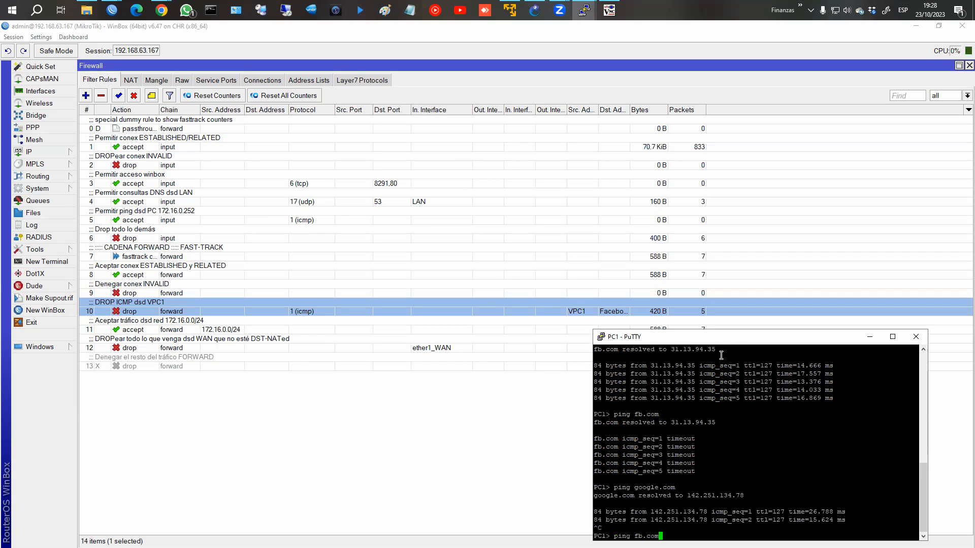
key(Return)
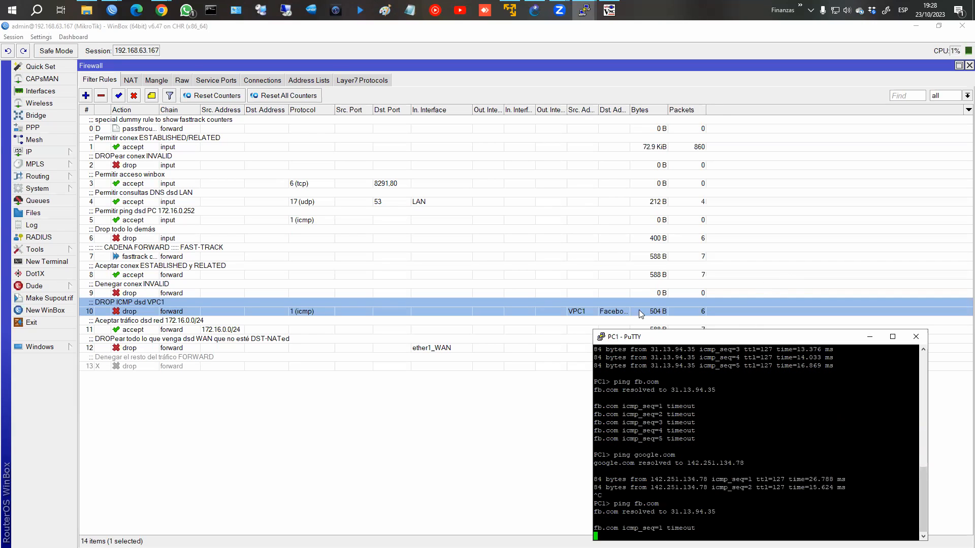
double_click(606, 309)
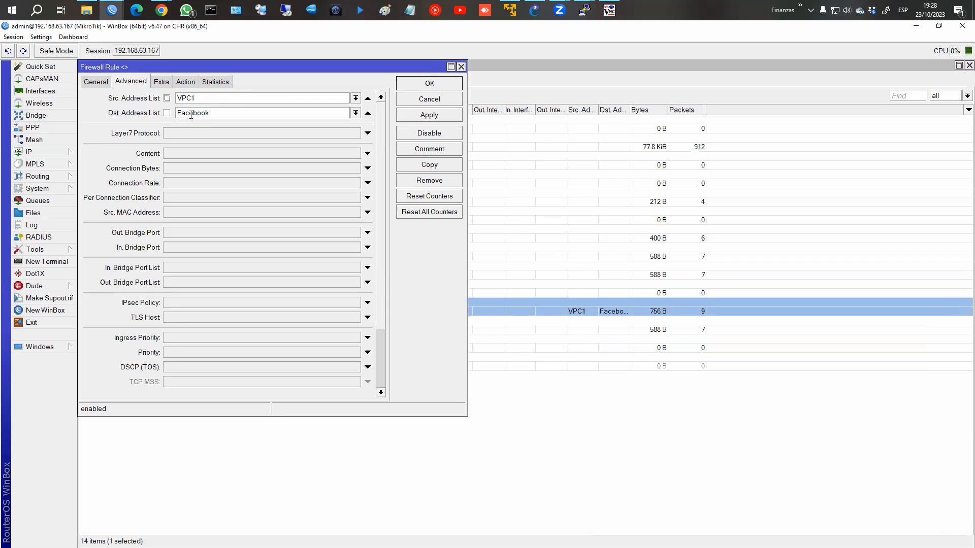
Step: Close the VPC1 drop rule unchanged and review the facebook.com entry in Address Lists
click(186, 81)
click(429, 99)
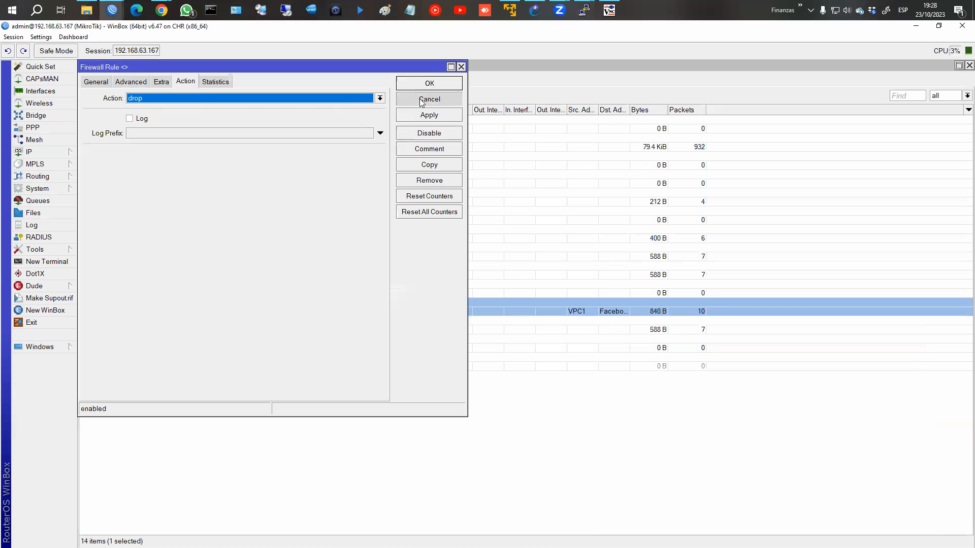
click(298, 80)
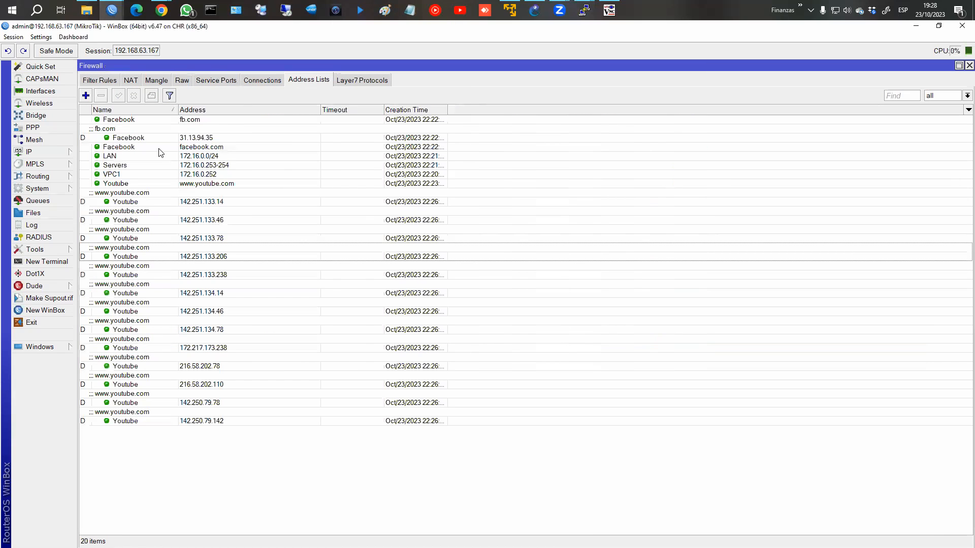
click(130, 146)
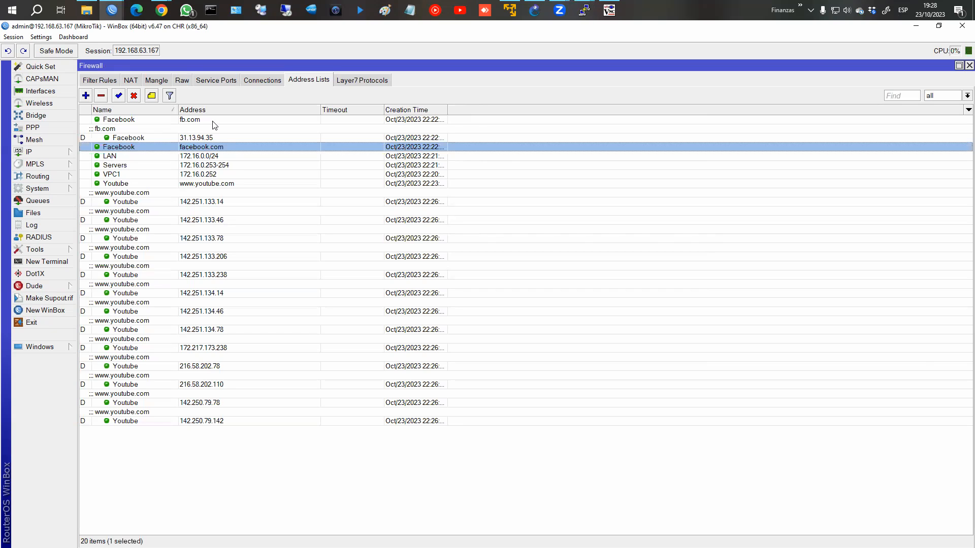
Step: Start a new forward-chain filter rule
click(104, 82)
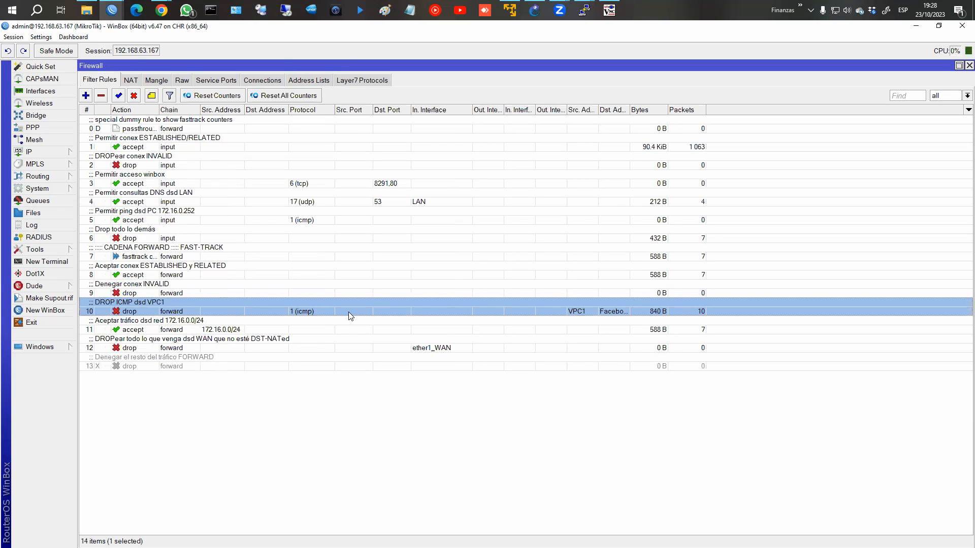
click(85, 96)
click(91, 82)
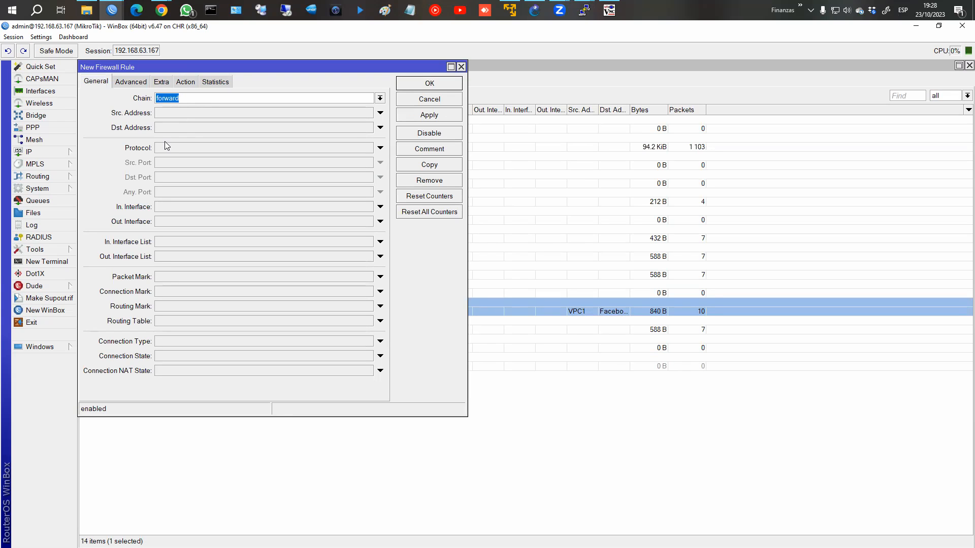
Step: Make the new rule match protocol icmp with Out. Interface ether1_WAN
click(380, 148)
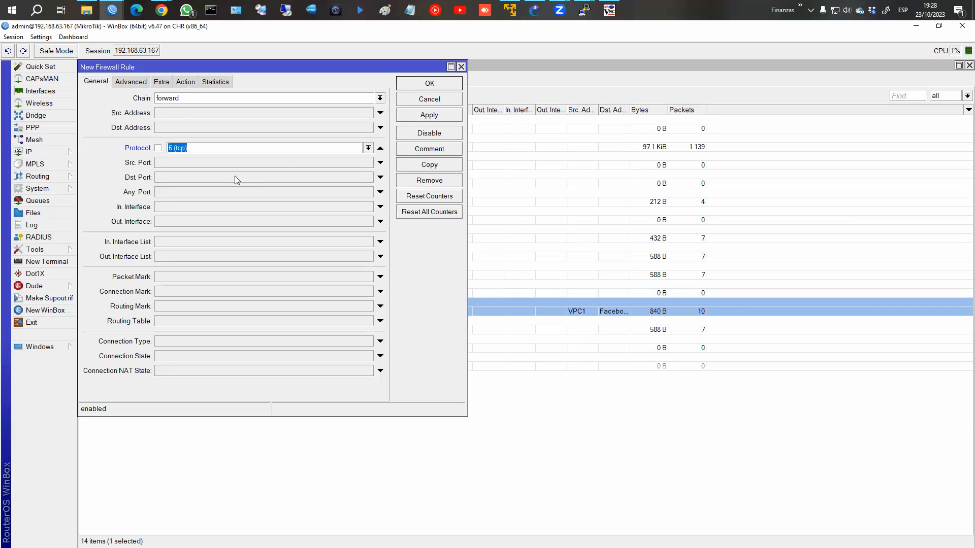
click(368, 148)
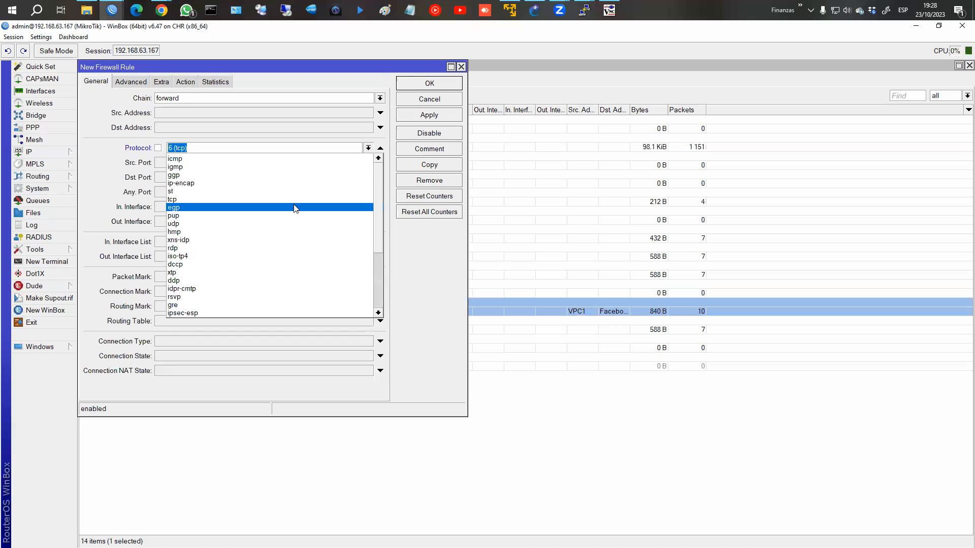
click(235, 159)
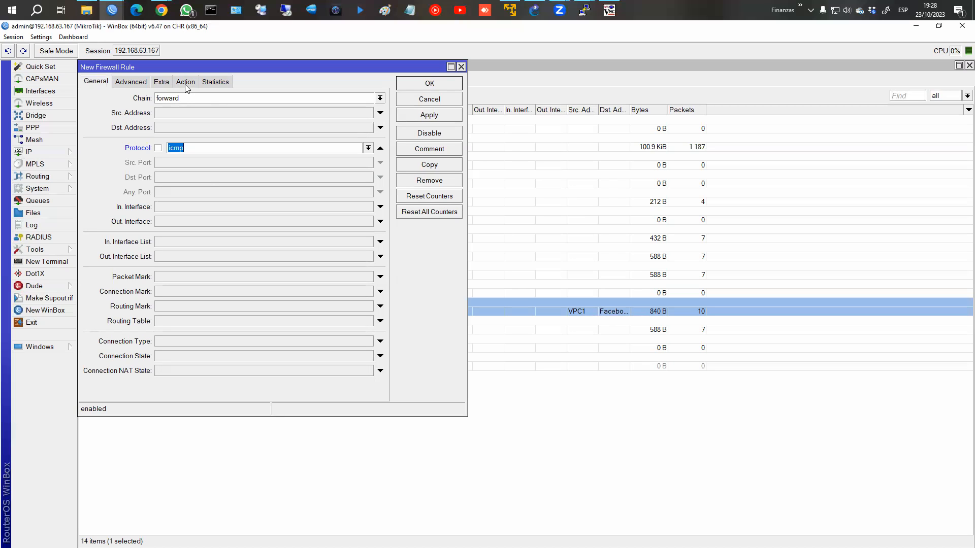
click(181, 221)
click(367, 222)
click(367, 222)
click(368, 221)
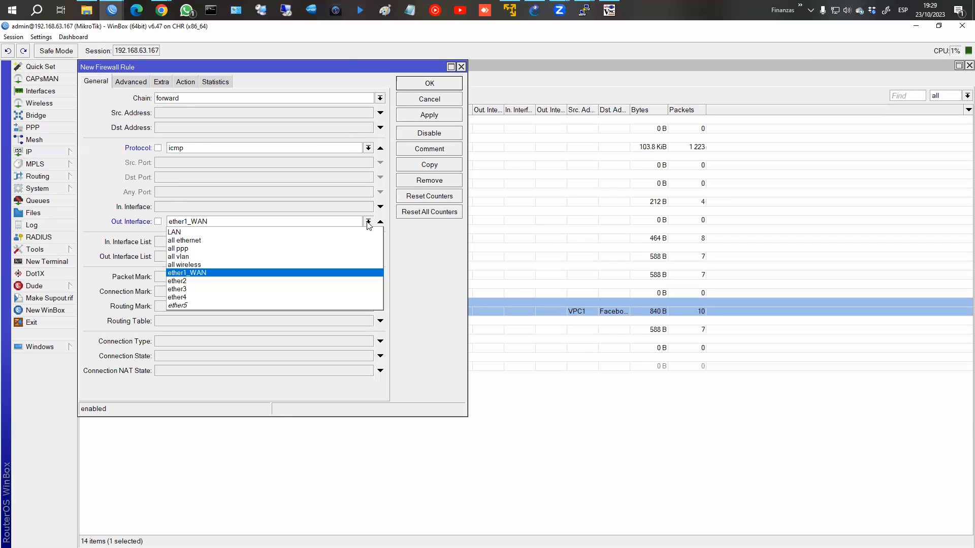
click(304, 275)
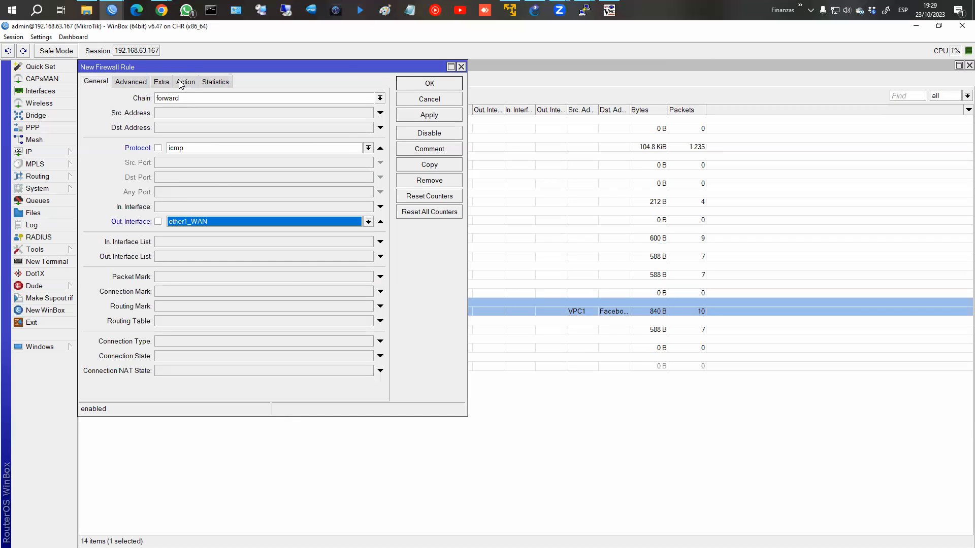
Step: Set action 'add src to address list' LAN ICMP, save, and move the rule below rule 10
click(180, 83)
click(197, 99)
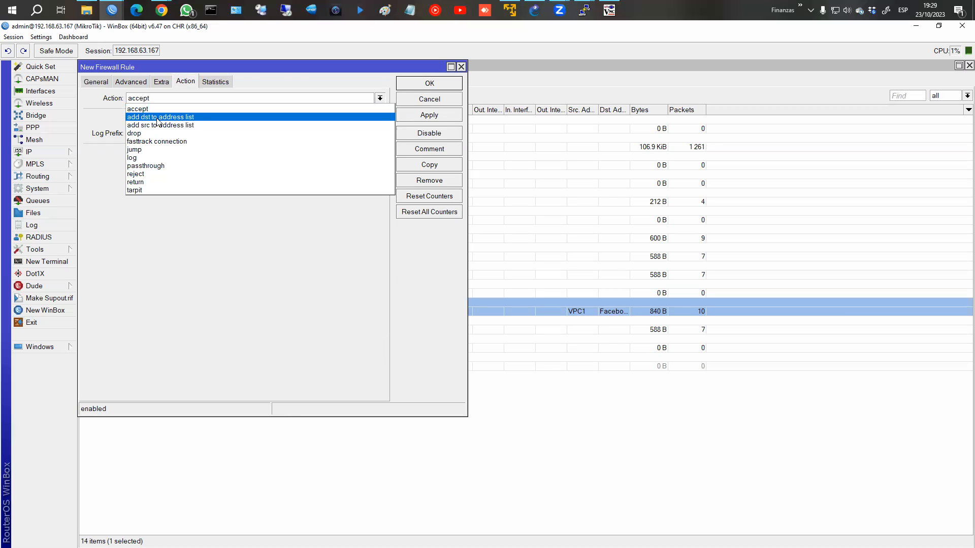
click(194, 126)
click(160, 154)
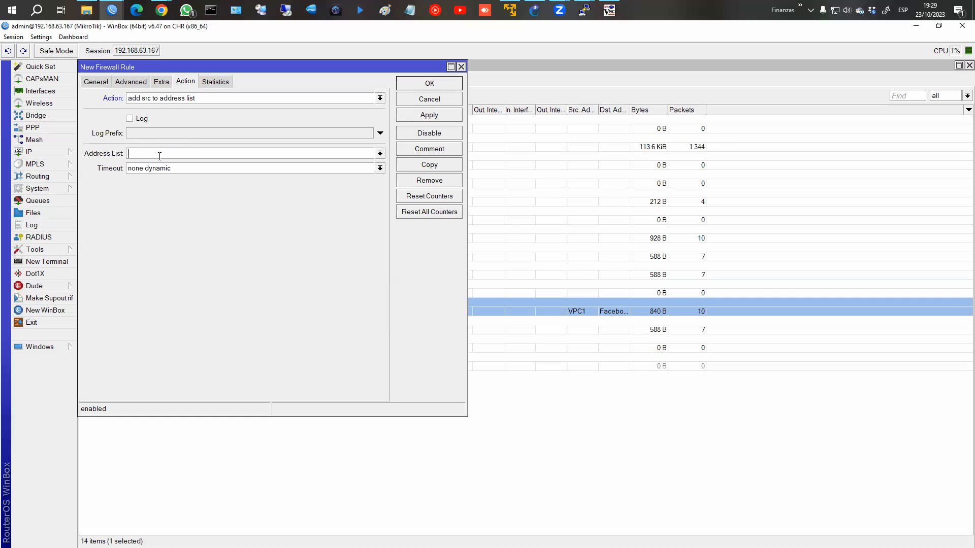
text(LAN ICMP)
click(439, 116)
click(434, 85)
drag(143, 376, 148, 324)
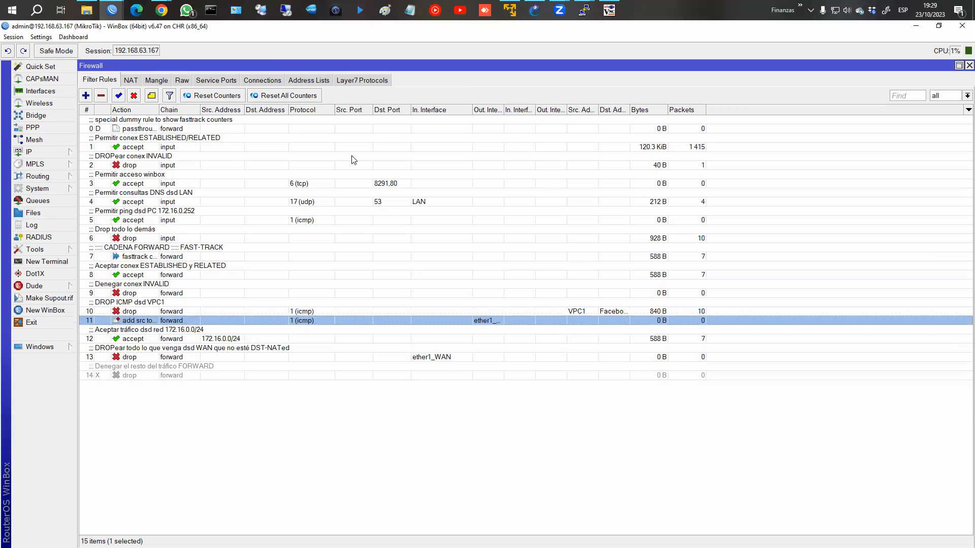
Step: Disable the DROP ICMP dsd VPC1 rule
click(311, 80)
click(587, 8)
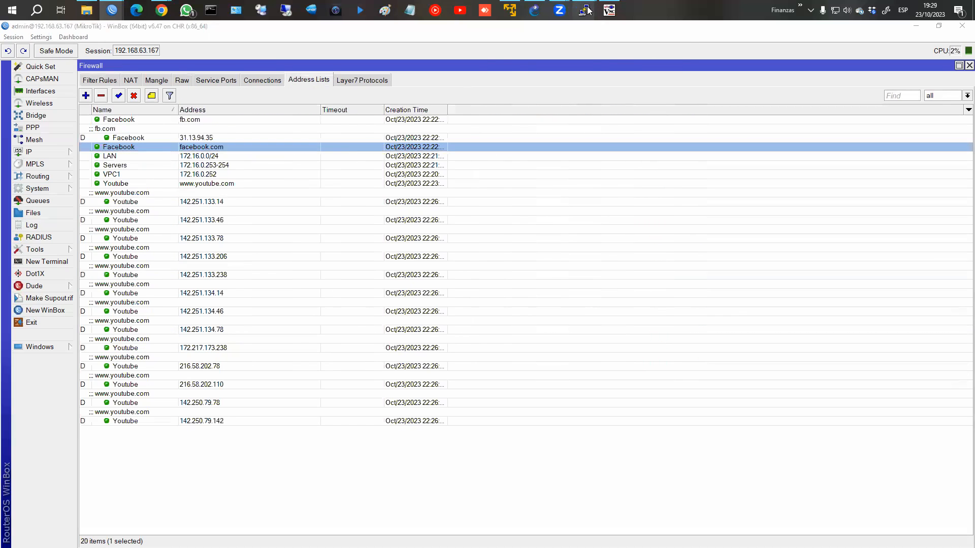
click(100, 82)
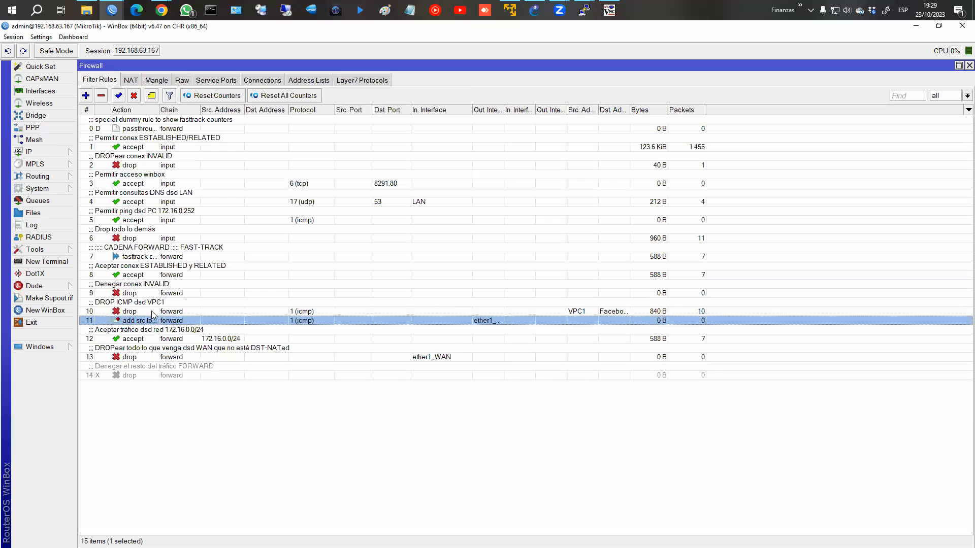
click(151, 309)
click(135, 96)
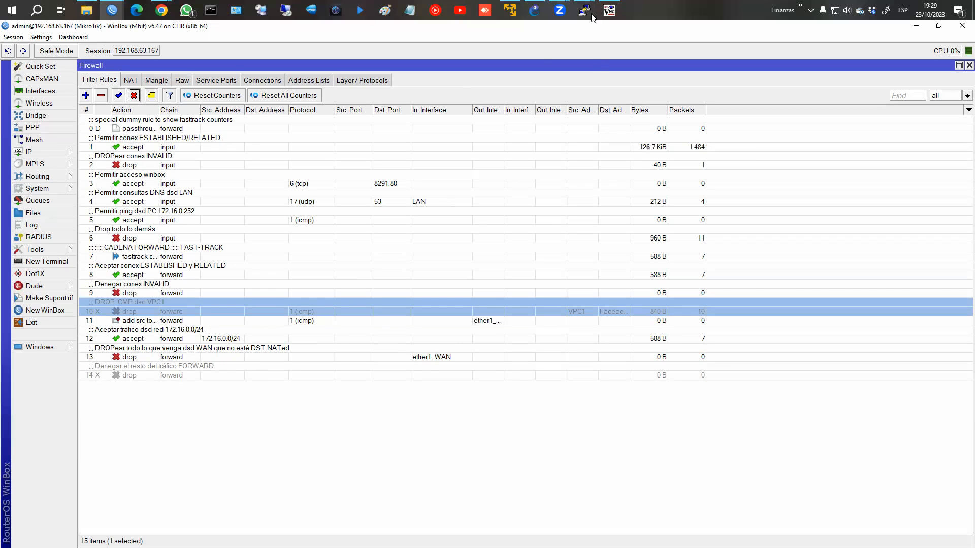
Step: Rerun the fb.com ping from PC1
mouse_move(584, 11)
click(540, 50)
key(Up)
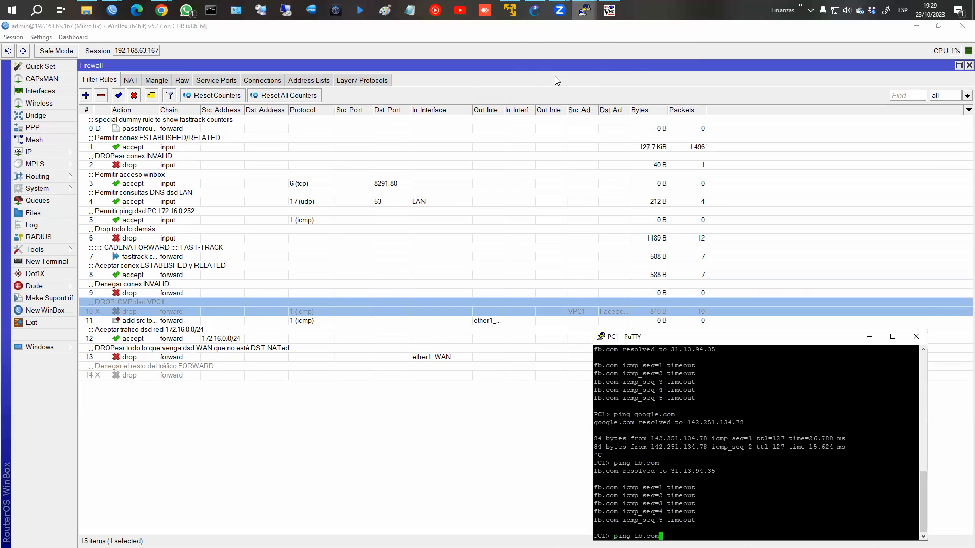
key(Return)
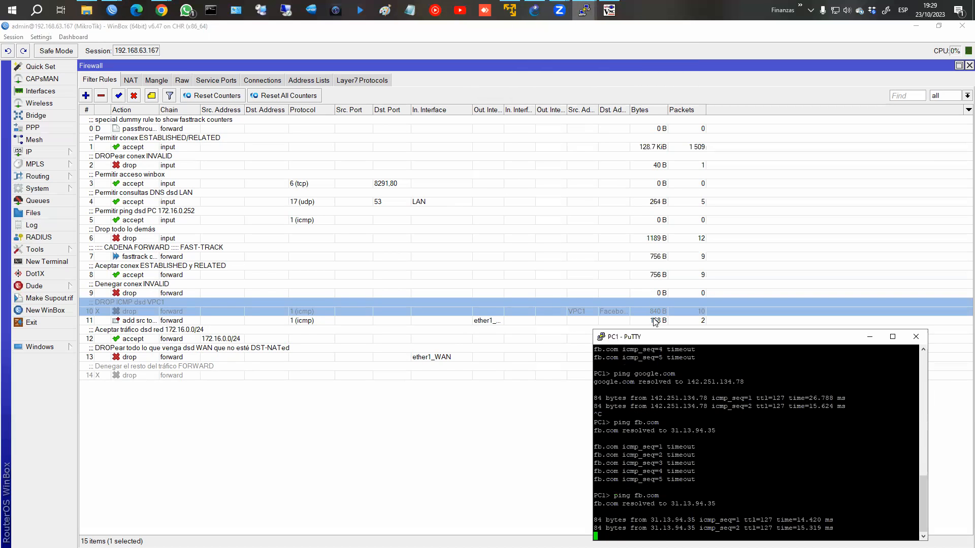
Step: Find the dynamic LAN ICMP entry for 172.16.0.252 in Address Lists
click(656, 322)
click(312, 81)
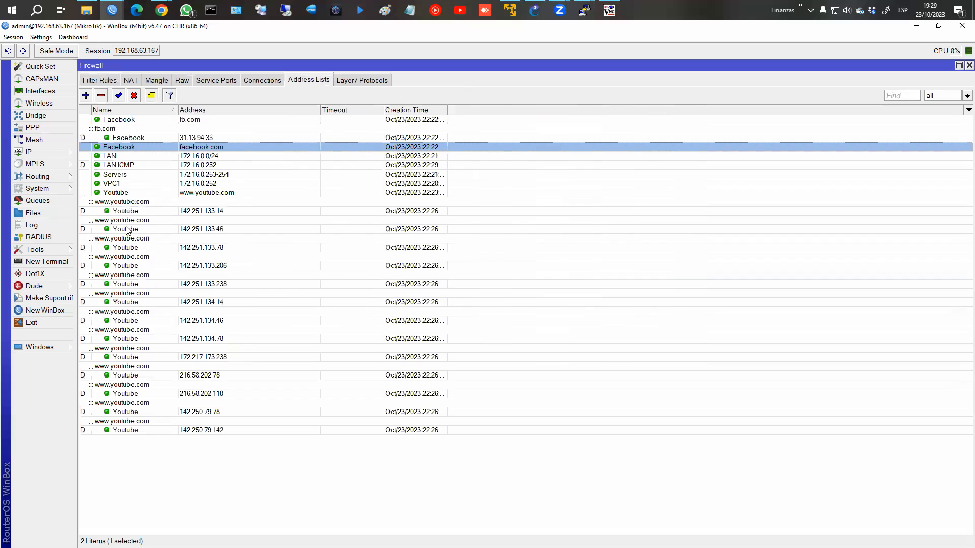
click(123, 165)
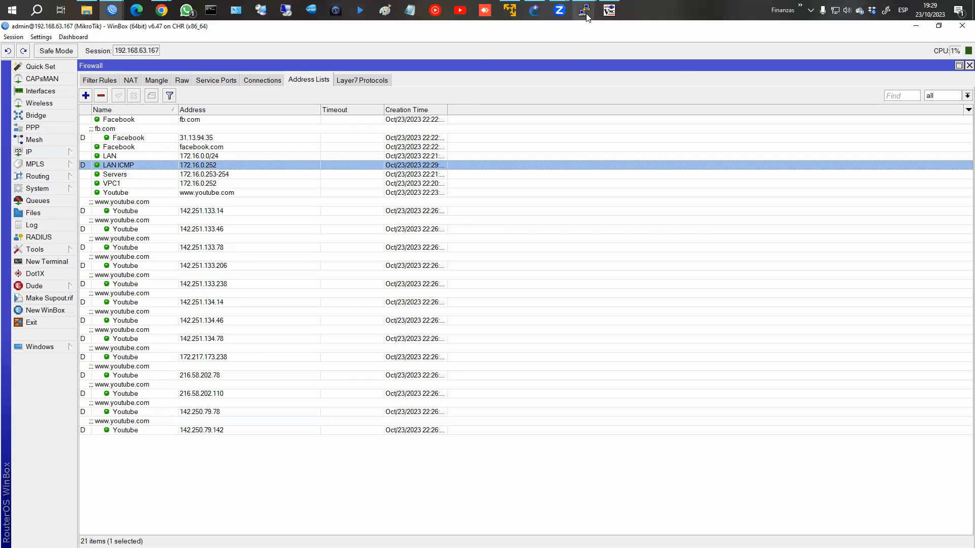
mouse_move(585, 13)
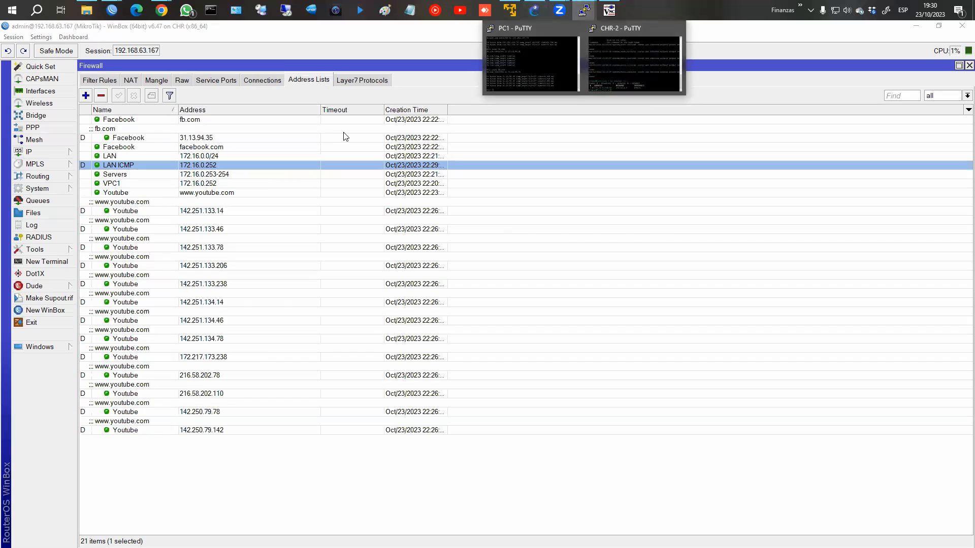
Step: Set rule 11's address-list timeout to 01:00:00 after '1h' is rejected, and save
click(97, 80)
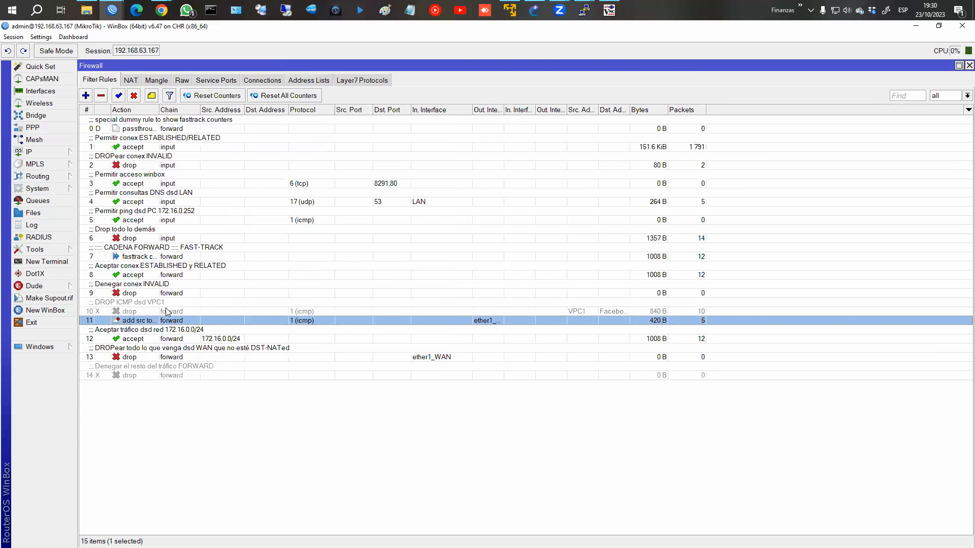
double_click(166, 320)
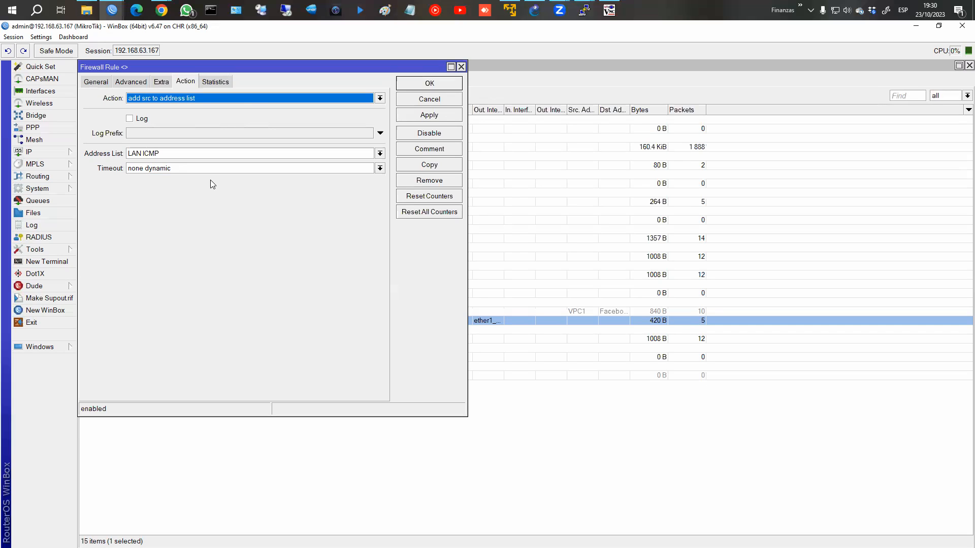
click(239, 166)
text(1)
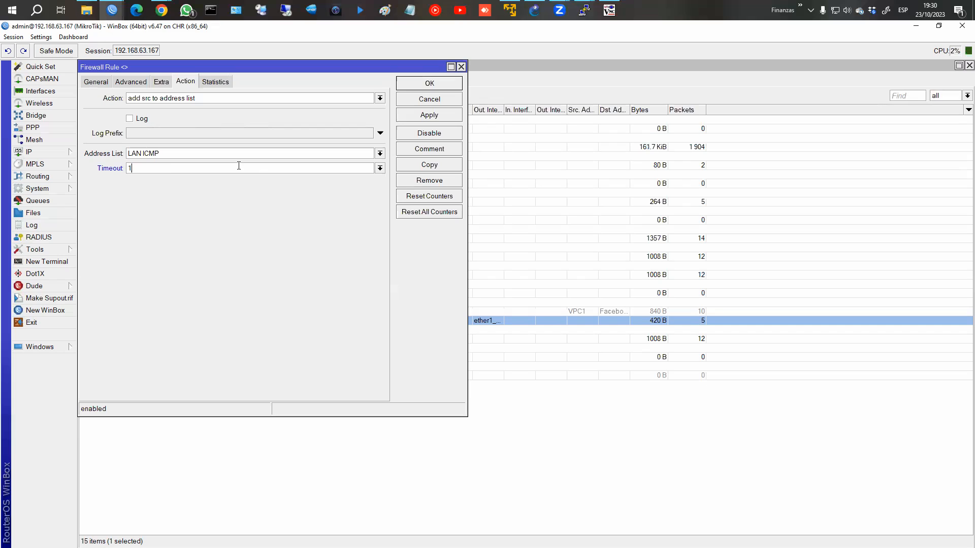
key(BackSpace)
text(1h)
click(429, 114)
click(590, 301)
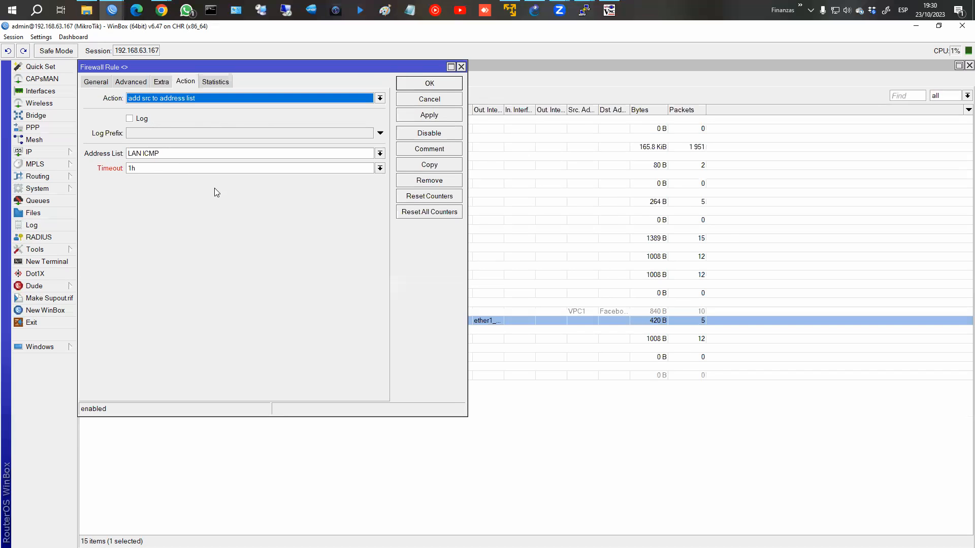
text(01:)
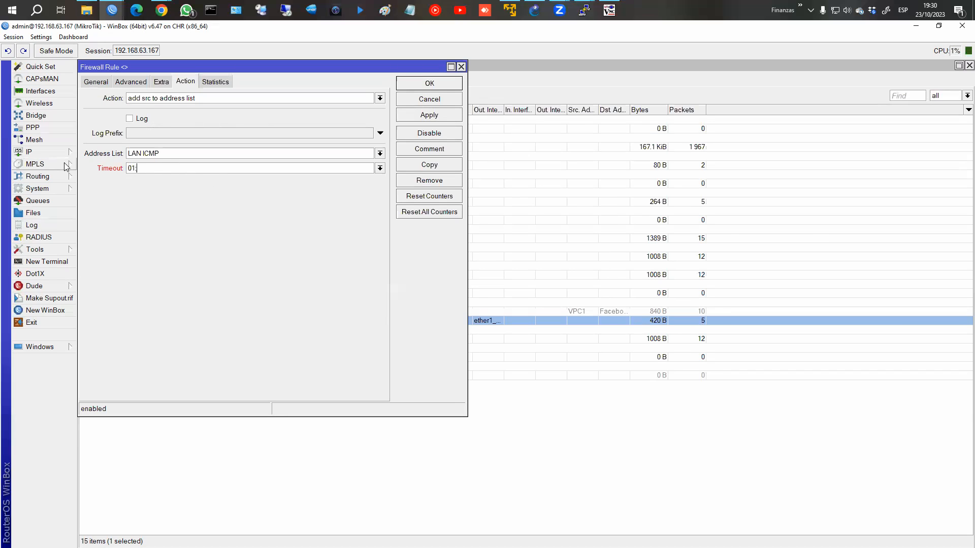
text(00:00)
click(412, 117)
click(413, 82)
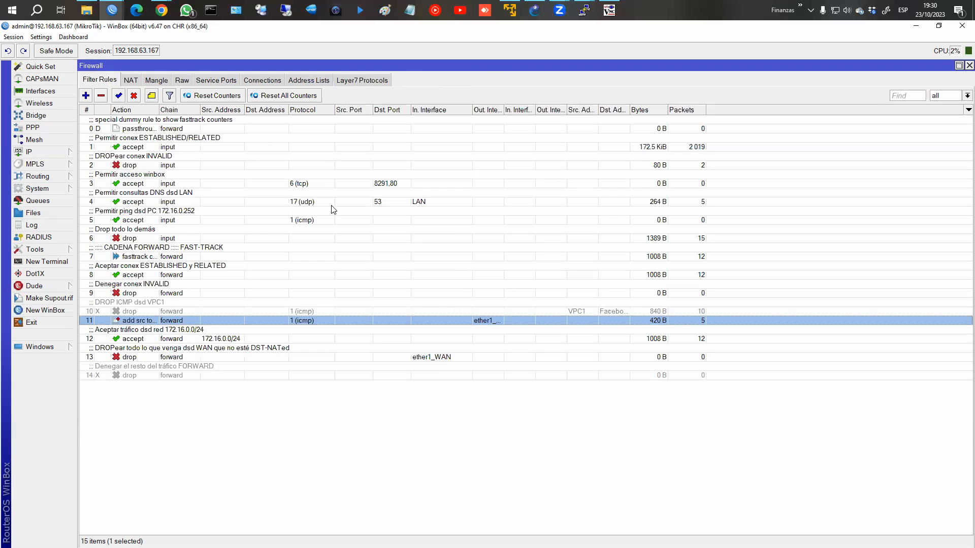
Step: Ping fb.com from PC1 again and widen the Address Lists Creation Time column
click(554, 69)
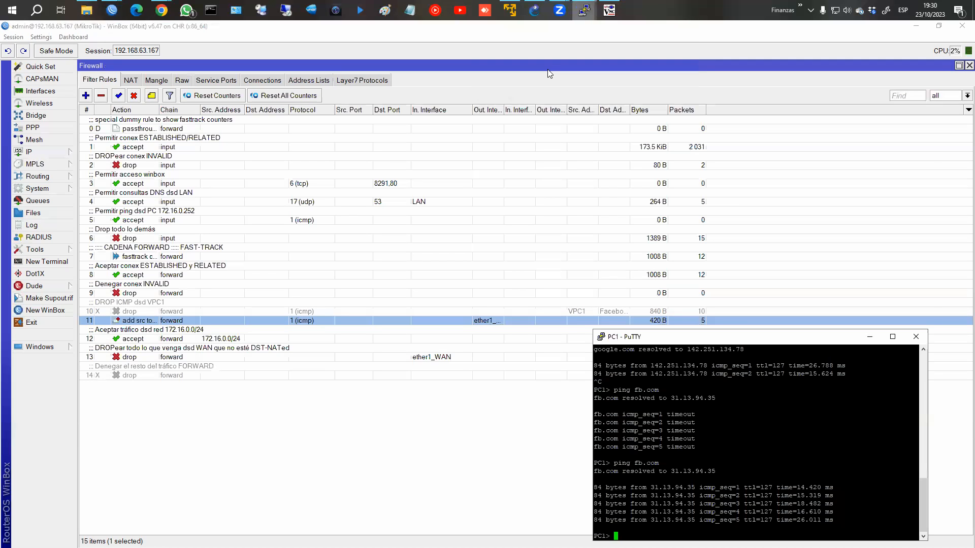
key(Return)
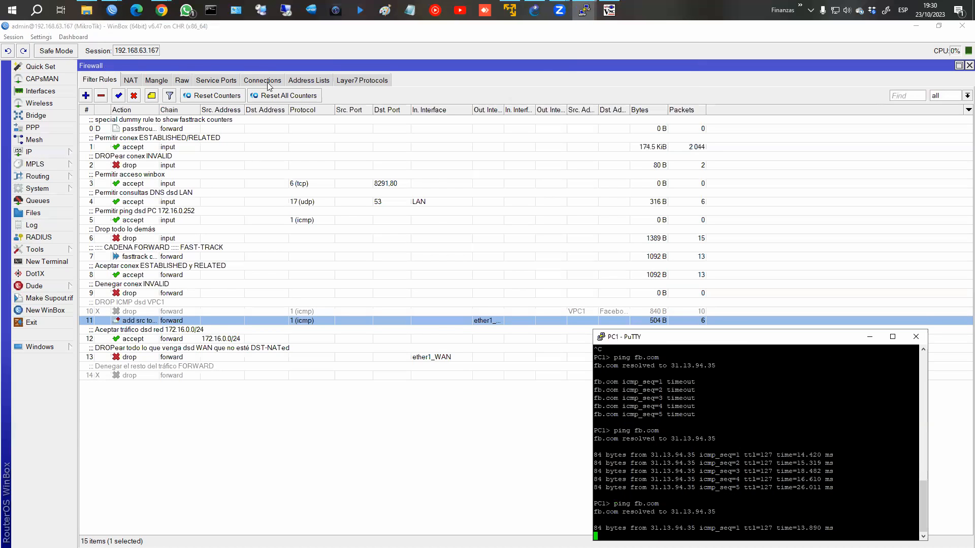
click(301, 86)
click(300, 85)
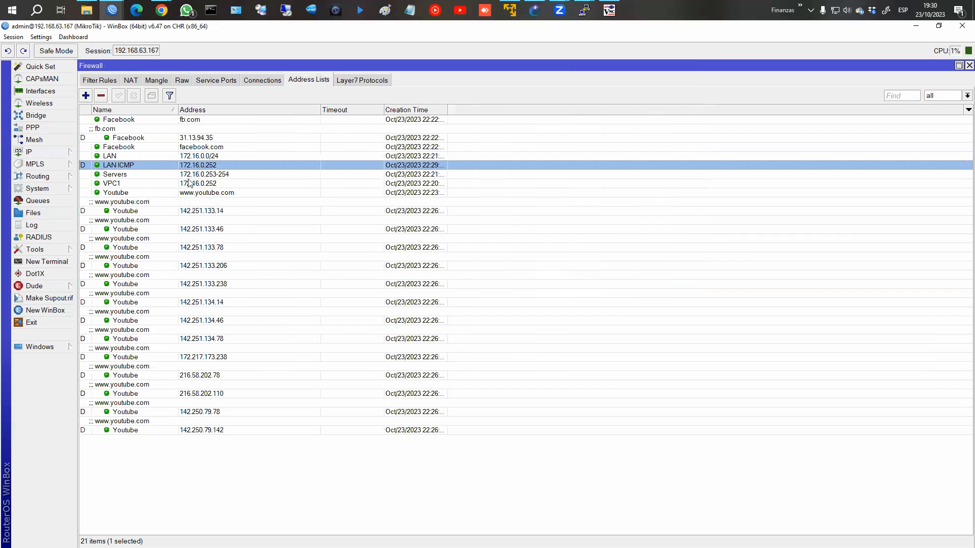
drag(447, 109, 497, 112)
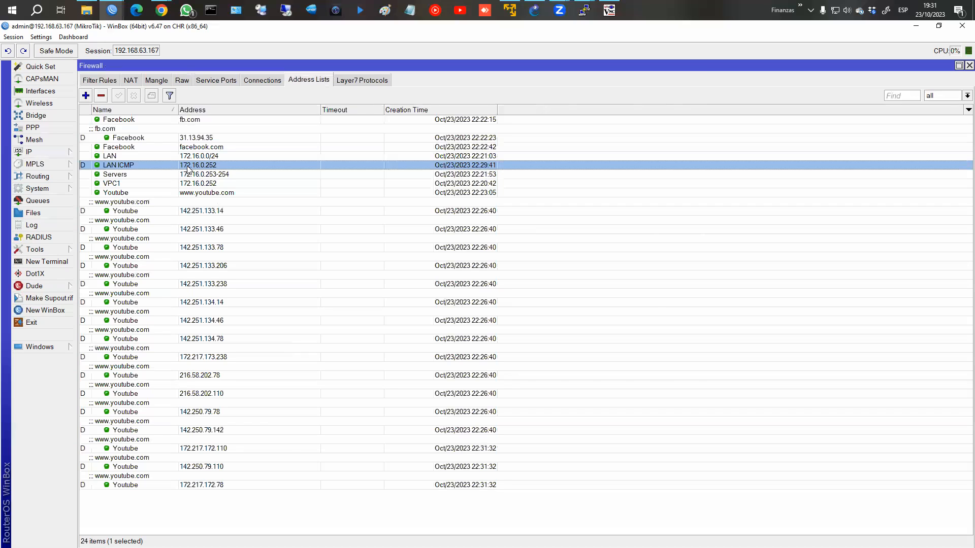
click(94, 82)
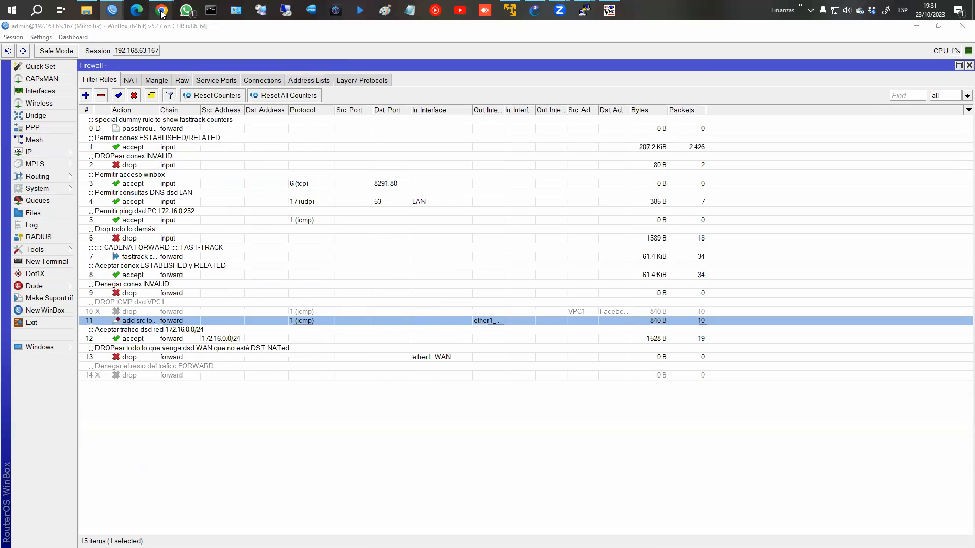
Step: Bring the Chrome course notes to the front and close the stray Edge window
mouse_move(162, 11)
click(253, 69)
click(138, 17)
click(683, 43)
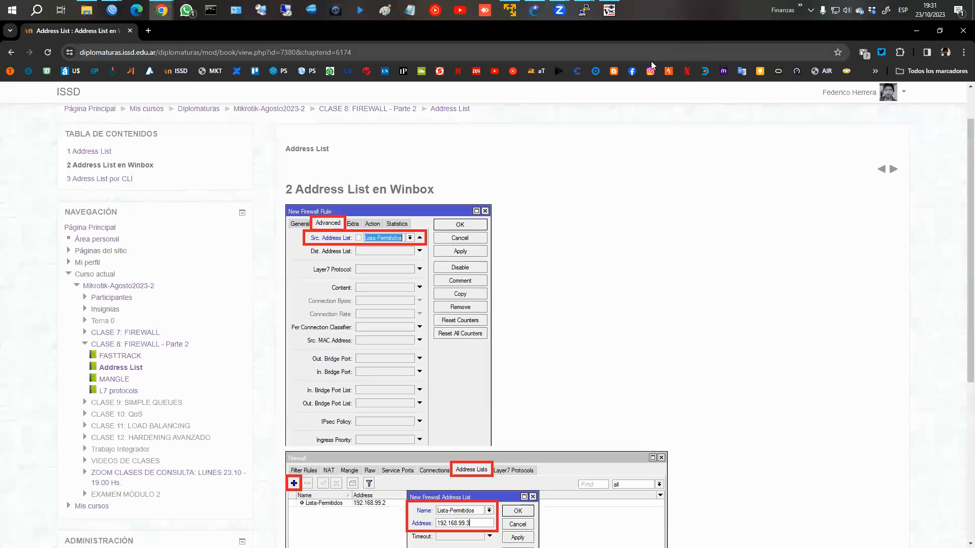
Step: Move through the Firewall Parte 2 notes to the MANGLE chapter '1 Sección Mangle'
click(894, 169)
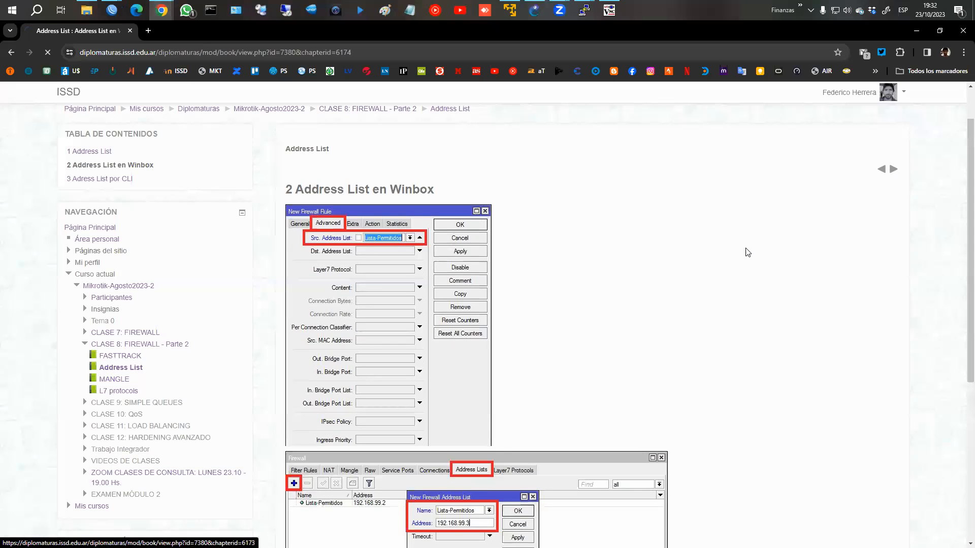
scroll(711, 247, down, 2)
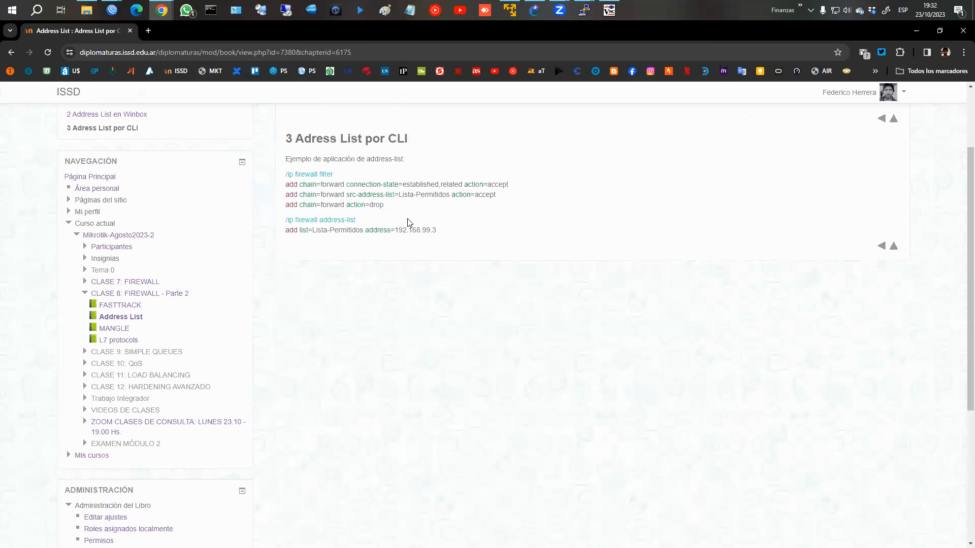
click(894, 249)
scroll(472, 254, down, 1)
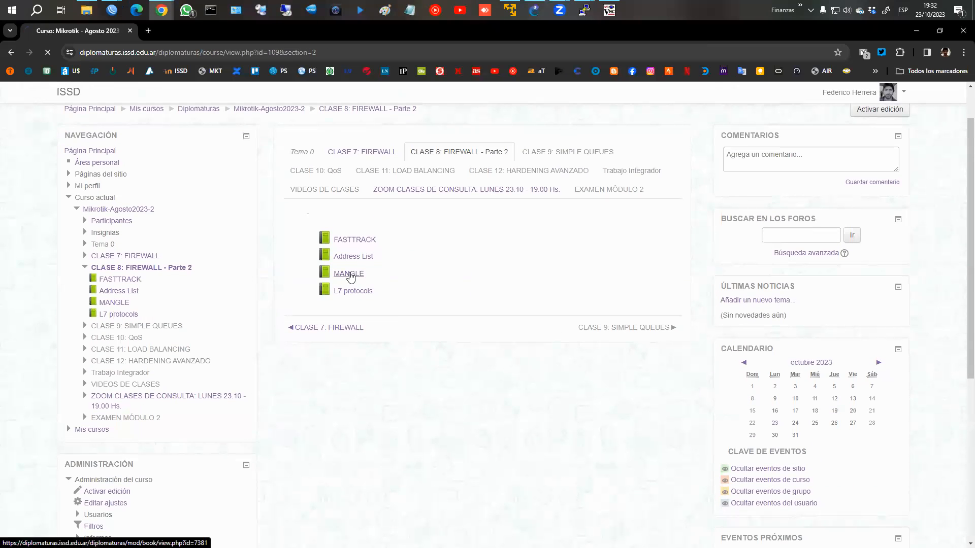
click(349, 274)
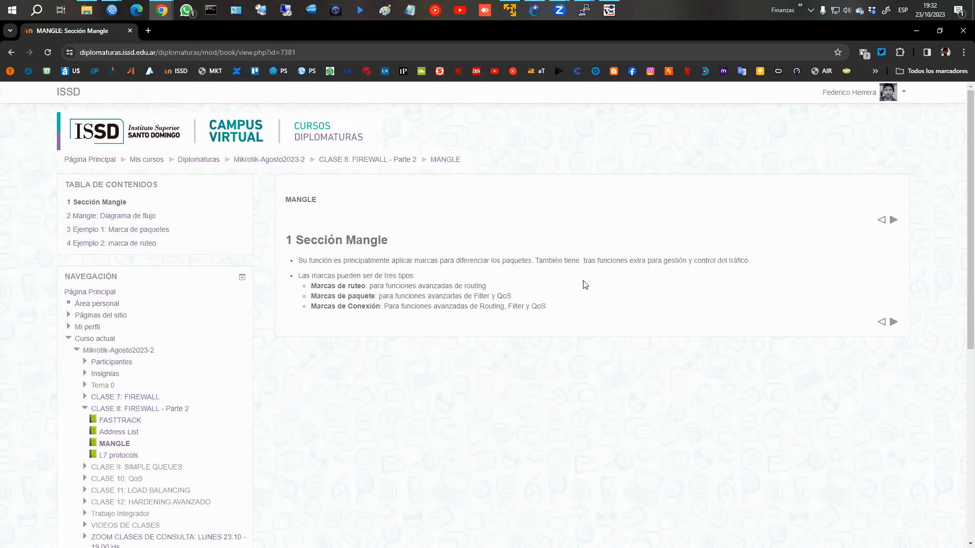
Step: Return to WinBox with the firewall filter rules window (15 items) in front
mouse_move(112, 10)
click(186, 71)
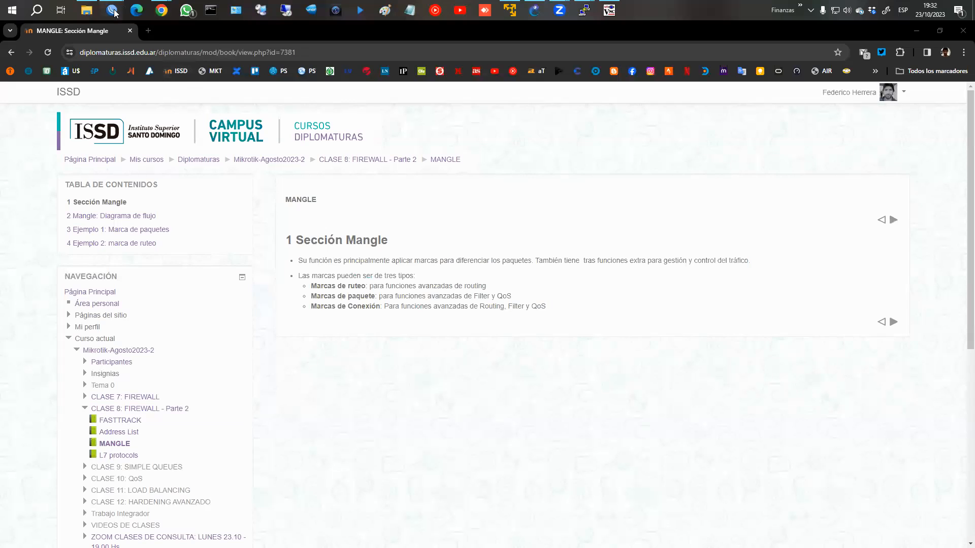
click(170, 61)
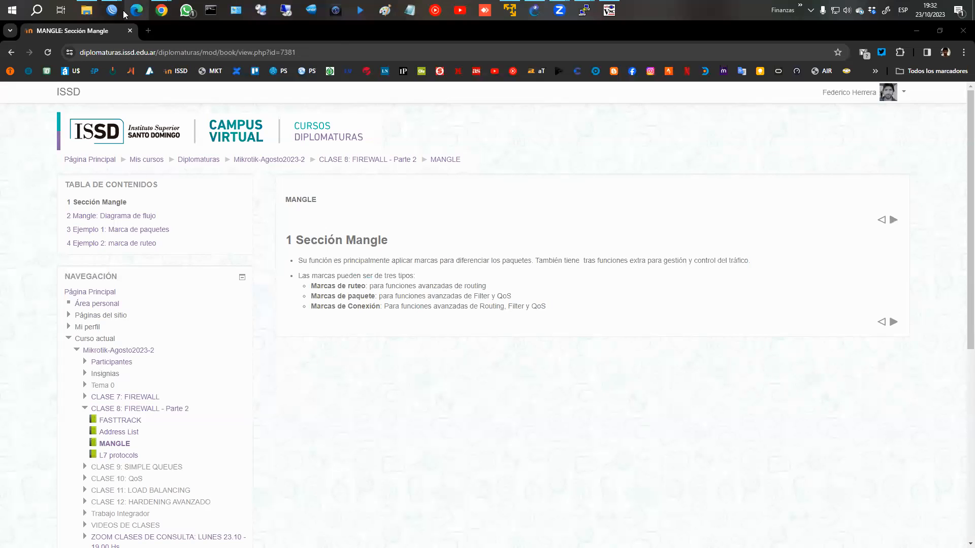
click(148, 51)
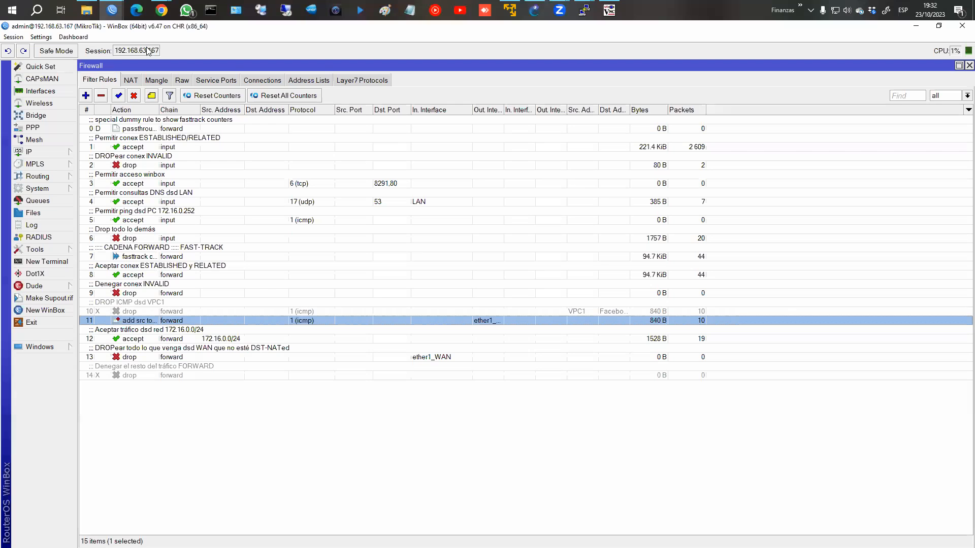
Step: Check the three dummy rules on the Firewall Mangle tab, then return to the Chrome MANGLE notes
click(162, 81)
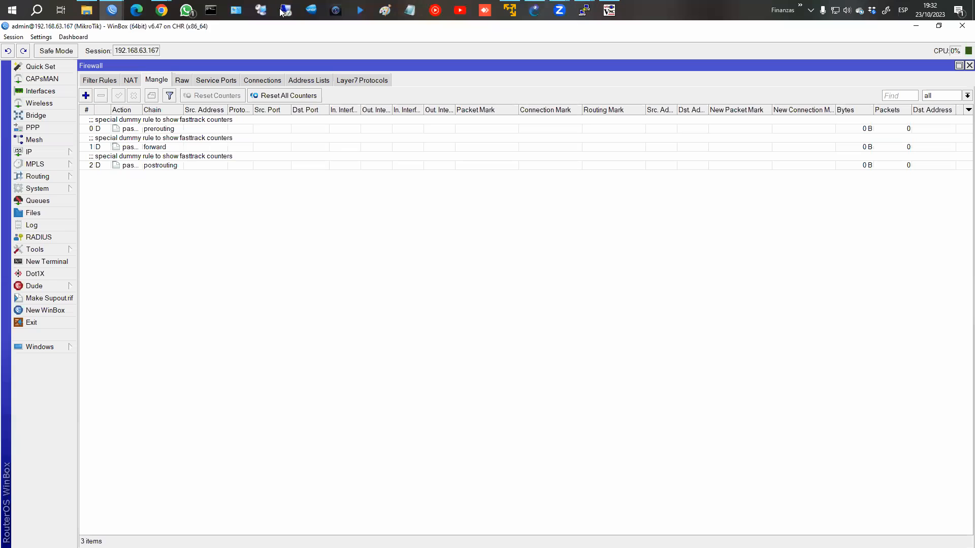
mouse_move(161, 12)
click(208, 43)
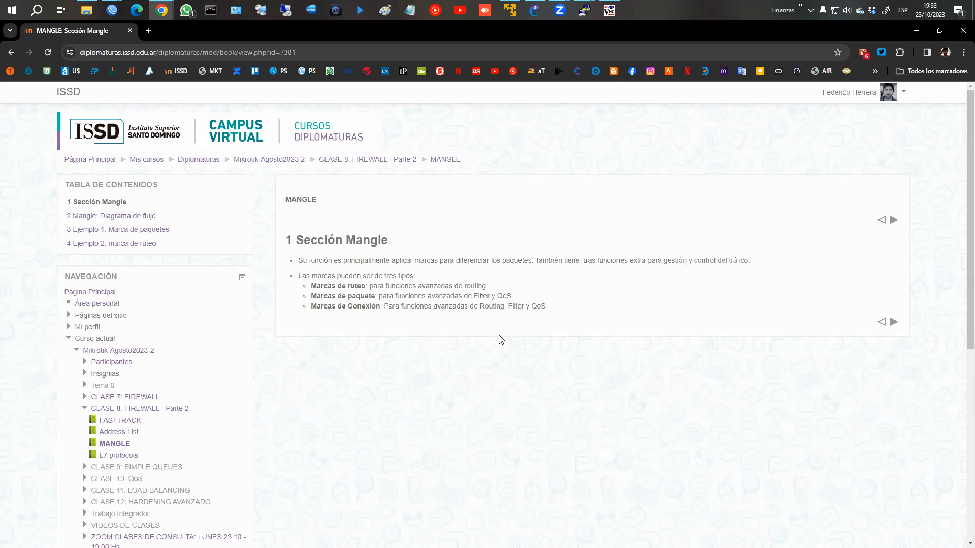
Step: Advance to the Mangle packet-flow diagram and circle the prerouting and postrouting stages in red
click(894, 321)
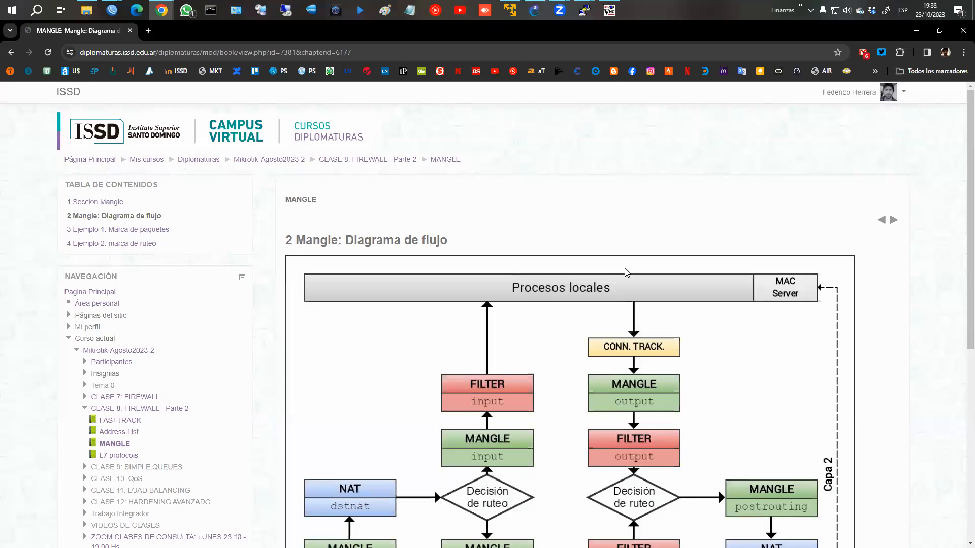
scroll(628, 273, down, 3)
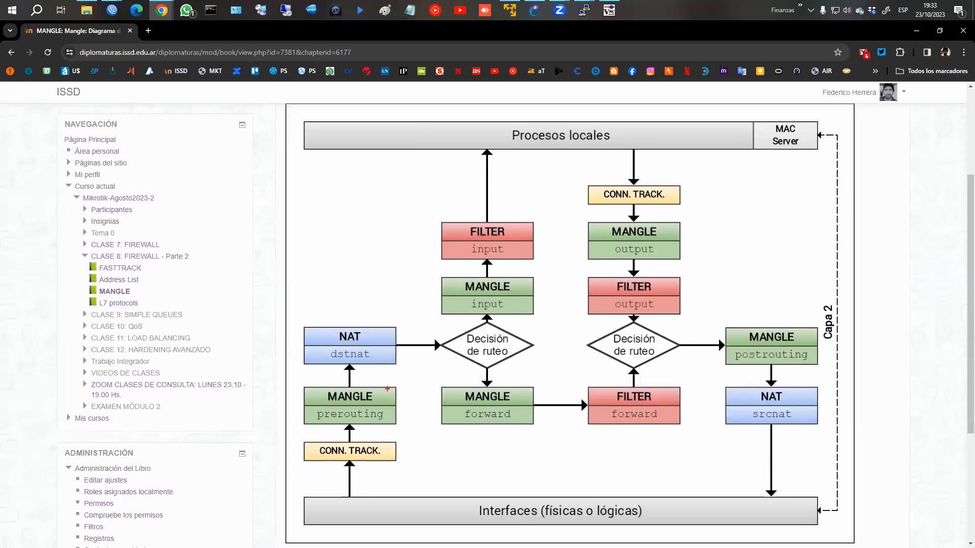
mouse_move(387, 389)
mouse_down()
mouse_move(319, 386)
mouse_move(304, 424)
mouse_move(369, 429)
mouse_move(396, 399)
mouse_move(387, 389)
mouse_up()
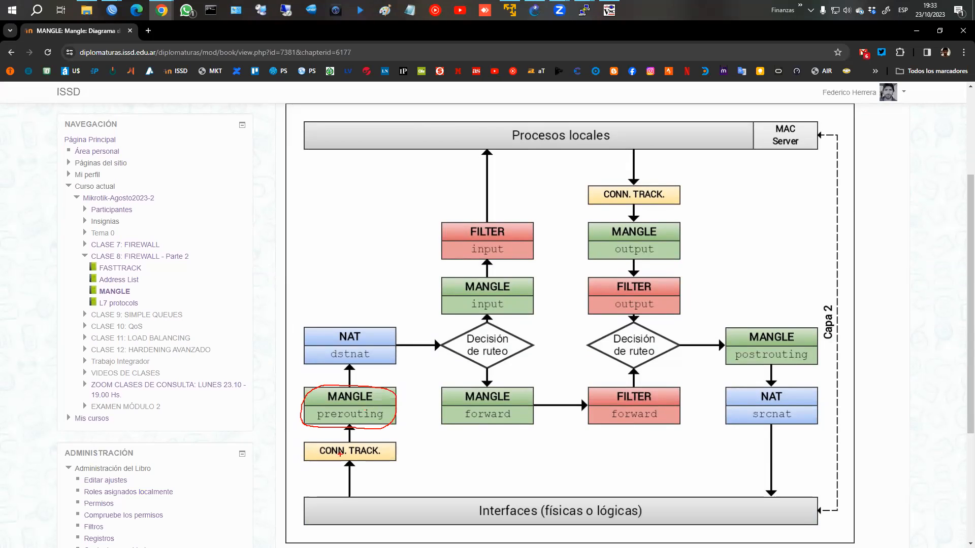
mouse_move(727, 332)
mouse_down()
mouse_move(726, 348)
mouse_move(760, 362)
mouse_move(815, 359)
mouse_move(795, 330)
mouse_move(734, 340)
mouse_up()
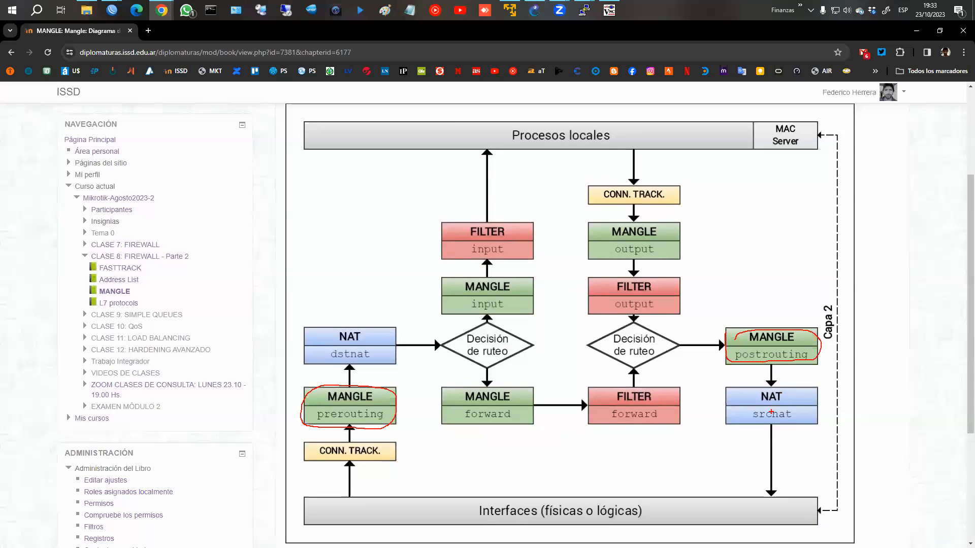
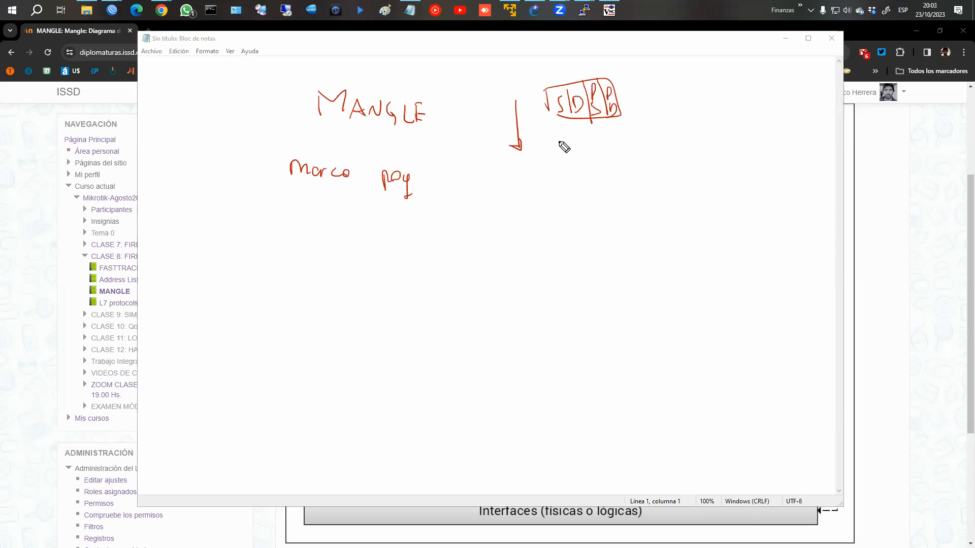
Step: Sketch a box after the arrow with check and cross outcomes, plus dots below it
mouse_move(526, 154)
mouse_down()
mouse_move(575, 168)
mouse_move(639, 153)
mouse_up()
mouse_move(575, 166)
mouse_down()
mouse_move(639, 162)
mouse_move(696, 132)
mouse_move(721, 155)
mouse_up()
drag(720, 145, 670, 179)
click(588, 200)
click(585, 231)
click(585, 239)
click(588, 258)
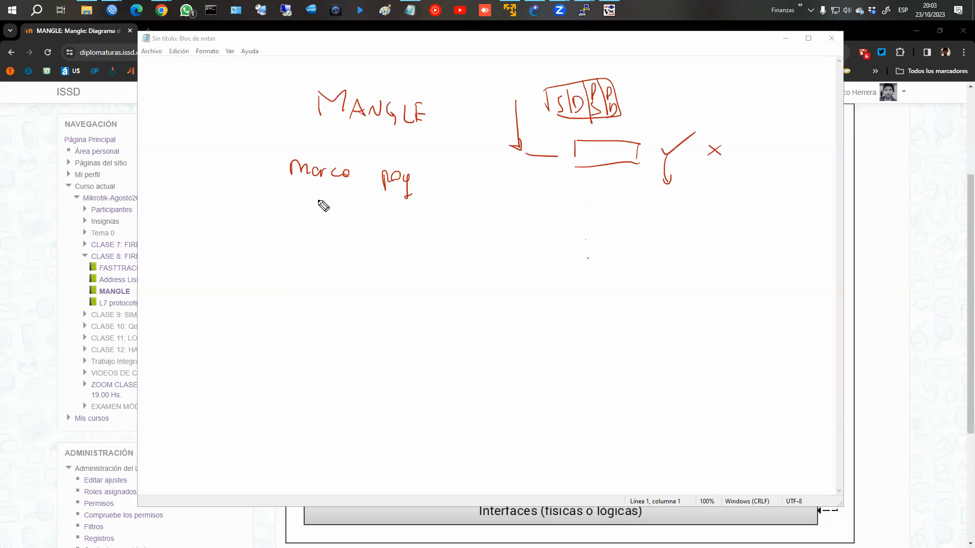
Step: Underline the marking note, write ↑CPU at the upper right, and circle MANGLE
drag(295, 188, 436, 185)
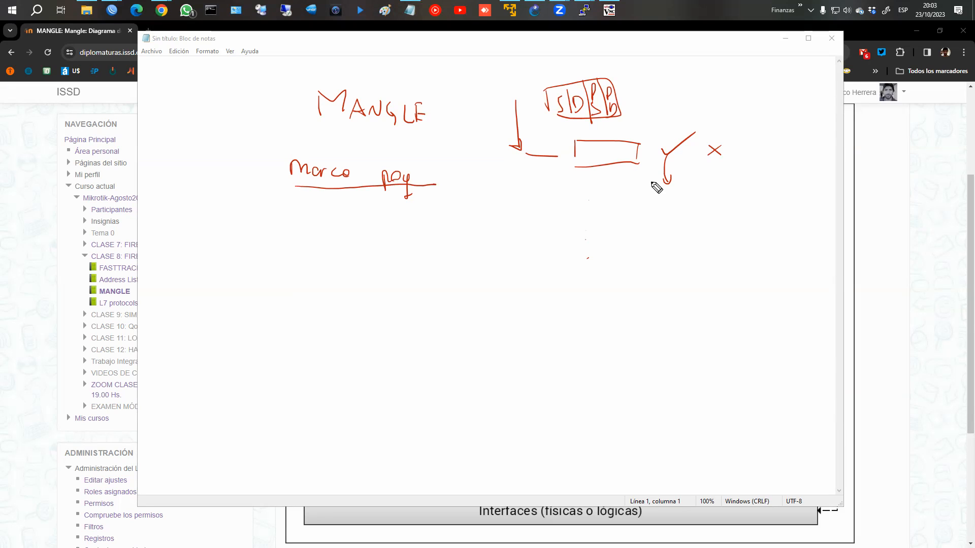
mouse_move(773, 105)
mouse_down()
mouse_move(785, 126)
mouse_move(813, 115)
mouse_up()
drag(824, 107, 834, 108)
mouse_move(303, 118)
mouse_down()
mouse_move(422, 77)
mouse_move(302, 131)
mouse_up()
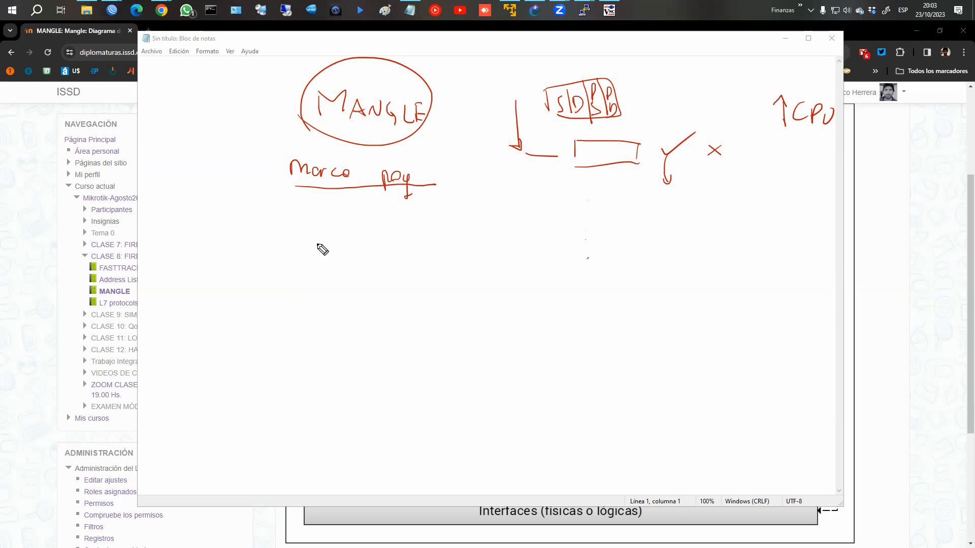
Step: Draw a new rectangular box below the notes
mouse_move(312, 235)
mouse_down()
mouse_move(313, 263)
mouse_move(418, 237)
mouse_up()
drag(331, 263, 408, 263)
drag(408, 240, 407, 264)
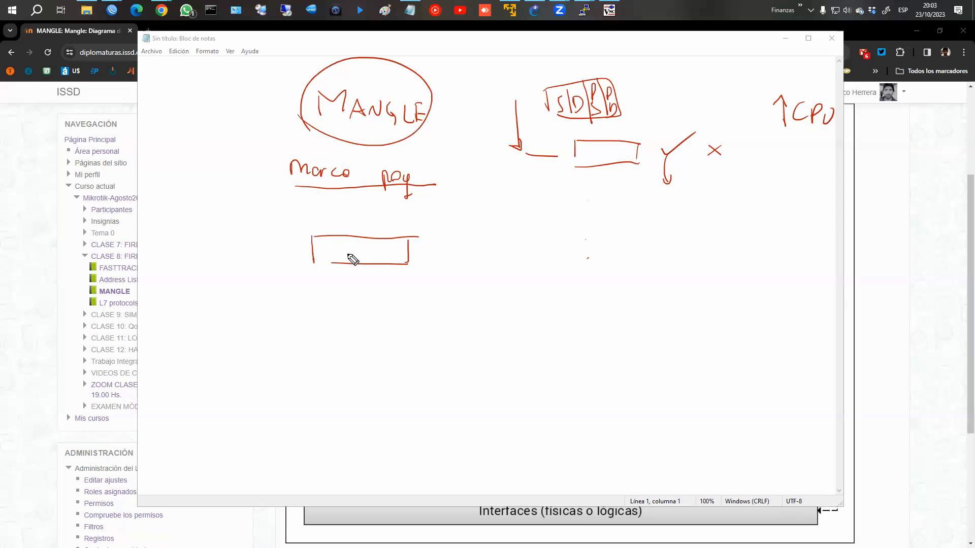
Step: Write 'new +' and 'marco conexión' beside the lower box, circling 'new'
mouse_move(456, 261)
mouse_down()
mouse_move(503, 262)
mouse_move(483, 269)
mouse_move(470, 259)
mouse_move(518, 251)
mouse_move(512, 259)
mouse_up()
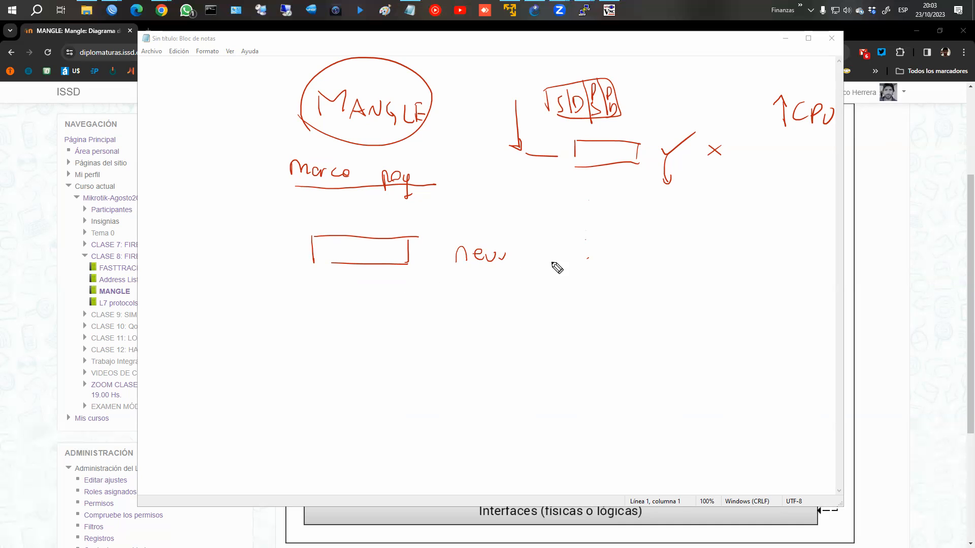
drag(541, 245, 538, 265)
mouse_move(535, 257)
mouse_down()
mouse_move(570, 258)
mouse_move(577, 241)
mouse_move(667, 257)
mouse_up()
key(ctrl+z)
mouse_move(466, 299)
mouse_down()
mouse_move(609, 303)
mouse_move(632, 290)
mouse_up()
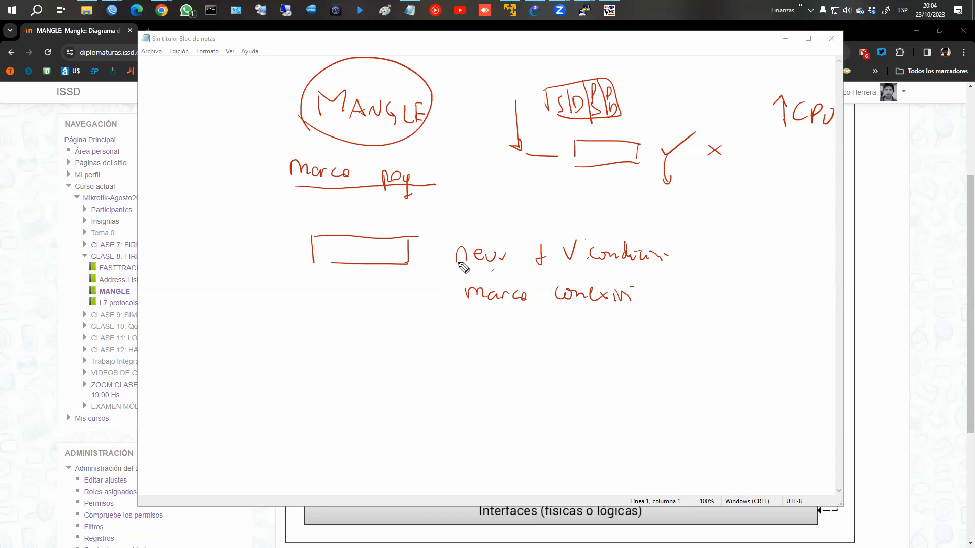
drag(477, 220, 487, 219)
drag(629, 288, 634, 284)
Step: Draw a second box under the first, then wipe all ink off the whiteboard
click(479, 313)
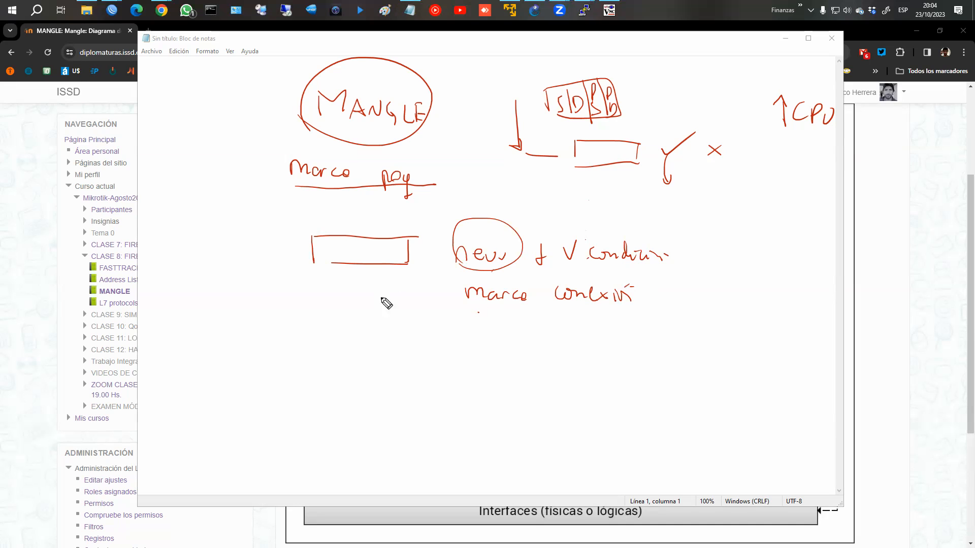
mouse_move(345, 314)
mouse_down()
mouse_move(345, 338)
mouse_move(409, 336)
mouse_up()
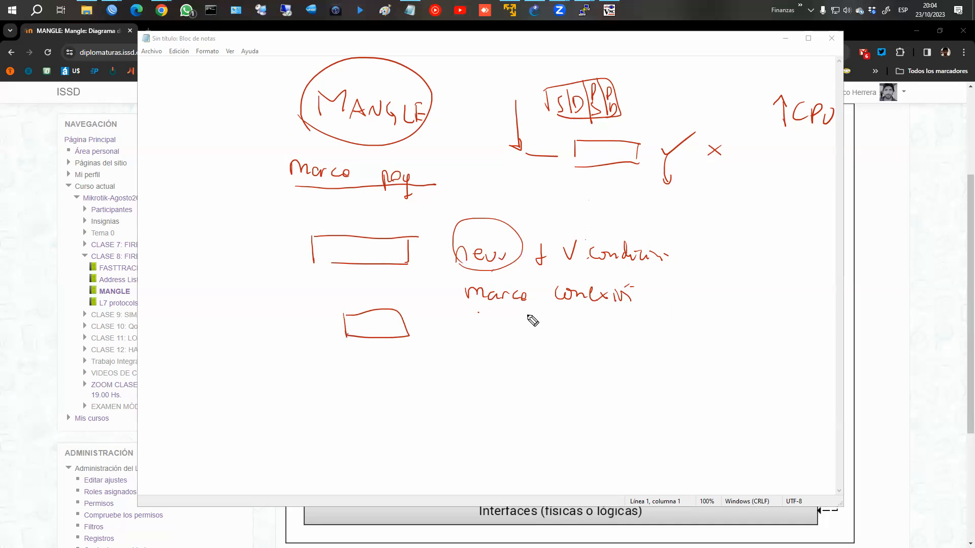
drag(478, 308, 544, 322)
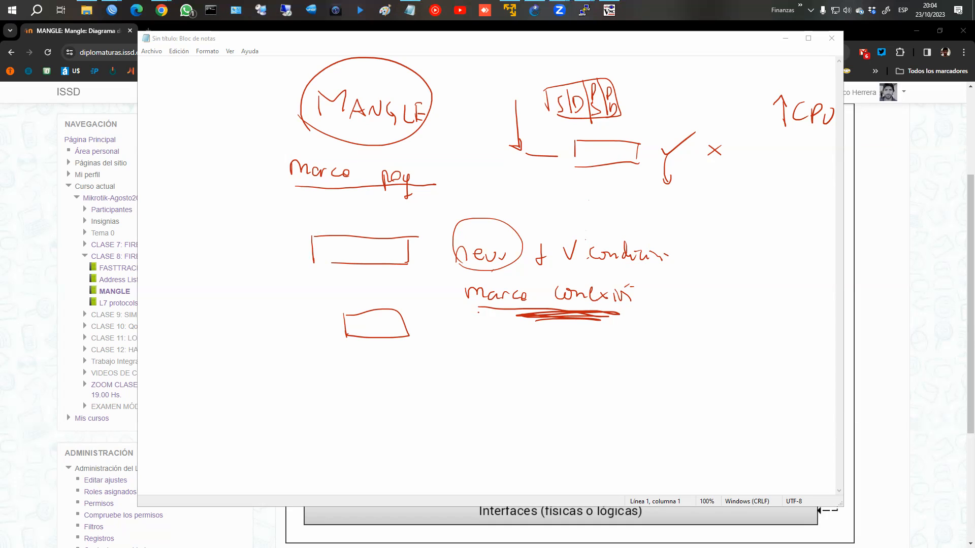
key(Escape)
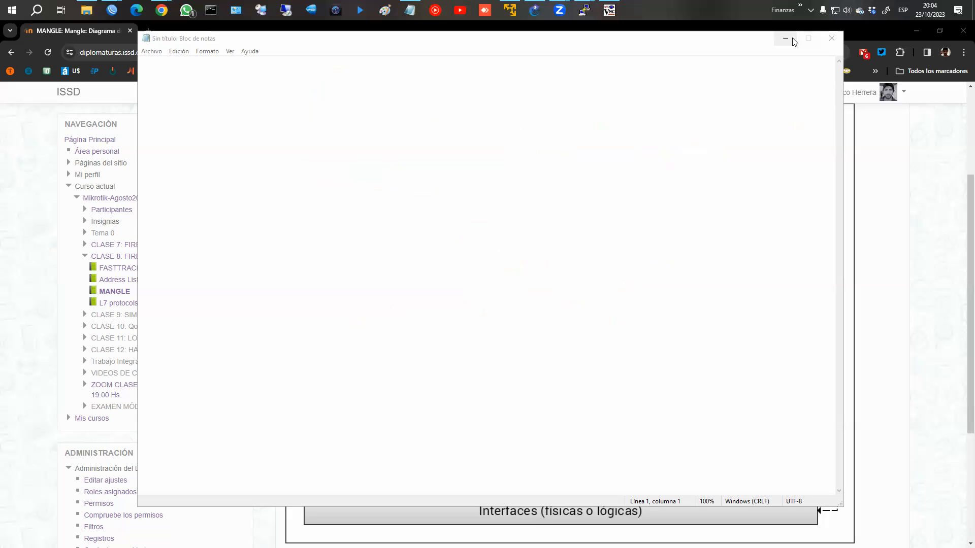
Step: Close the blank whiteboard, step to chapter 3 of the MANGLE book, then open VIDEOS DE CLASES
click(832, 39)
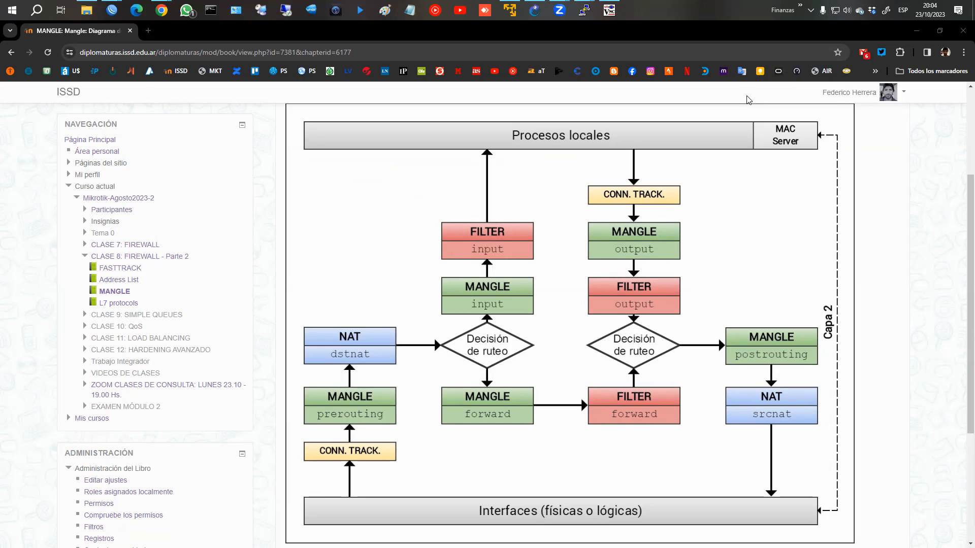
scroll(896, 333, down, 2)
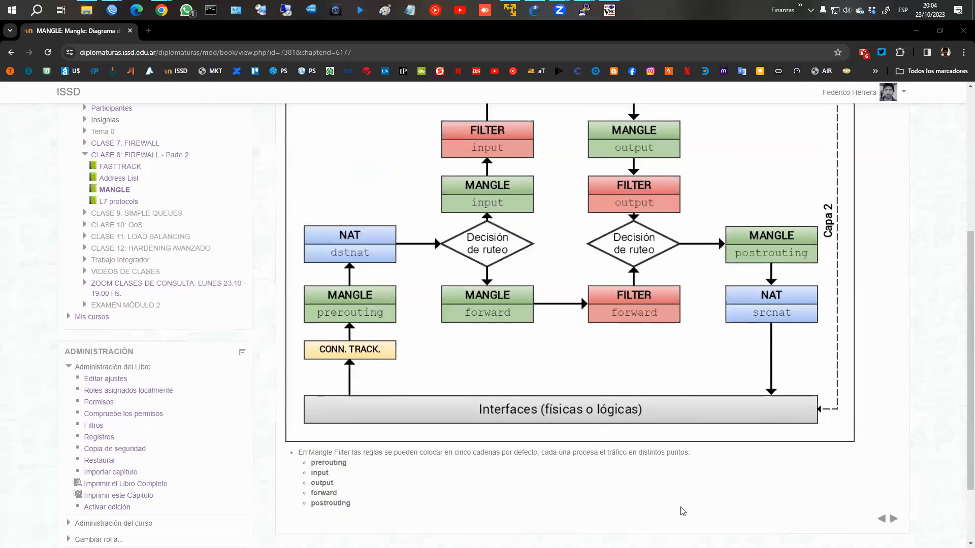
click(893, 518)
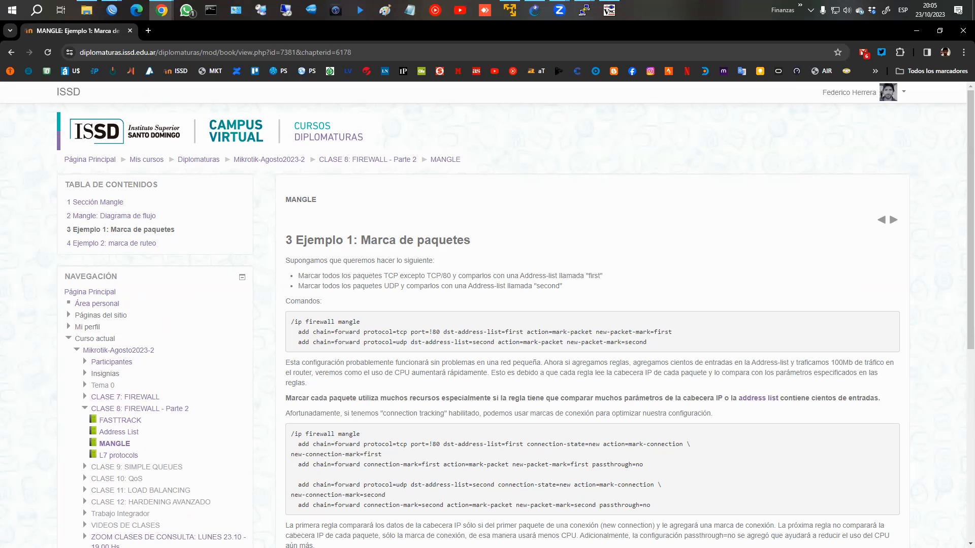
scroll(137, 524, down, 3)
click(128, 375)
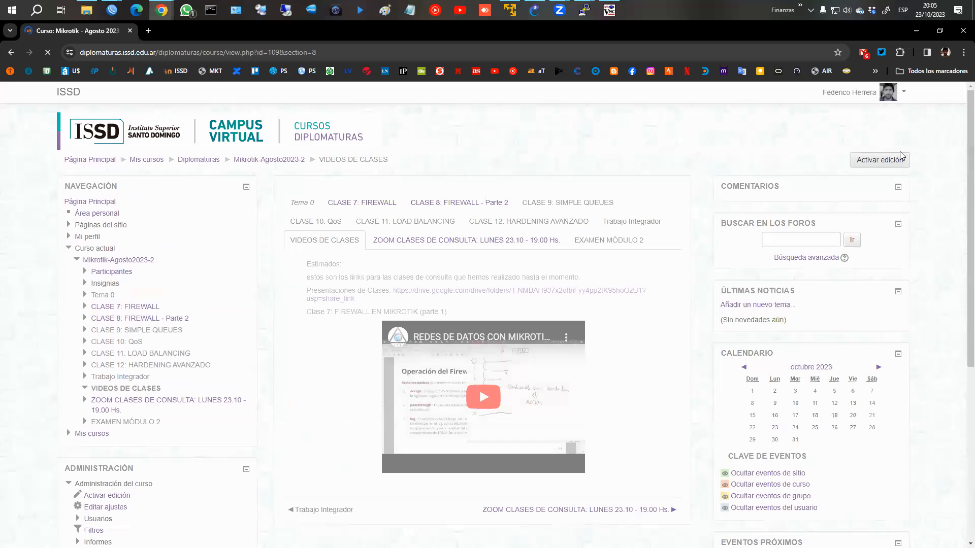
Step: Enable Activar edición, then return to CLASE 8: FIREWALL - Parte 2's Mangle: Diagrama de flujo chapter
click(867, 161)
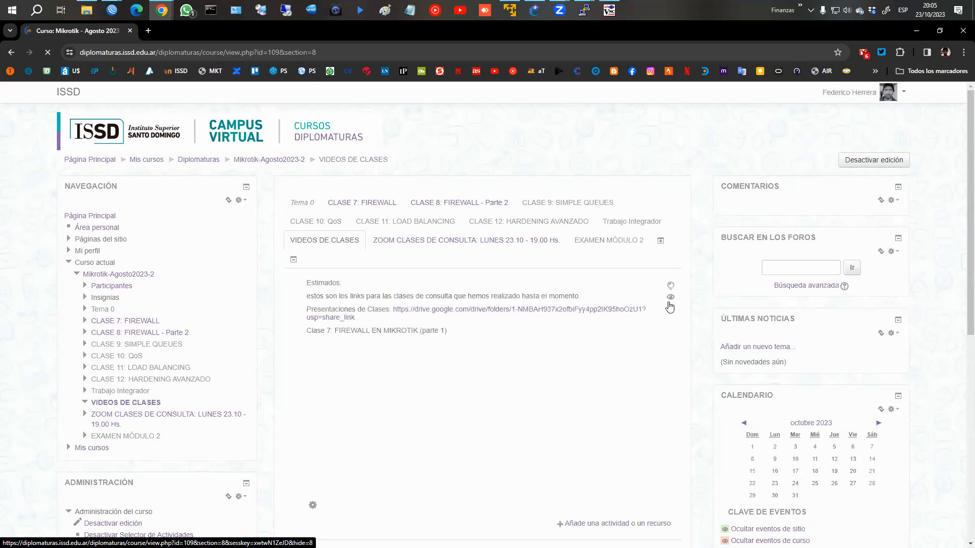
scroll(623, 296, down, 2)
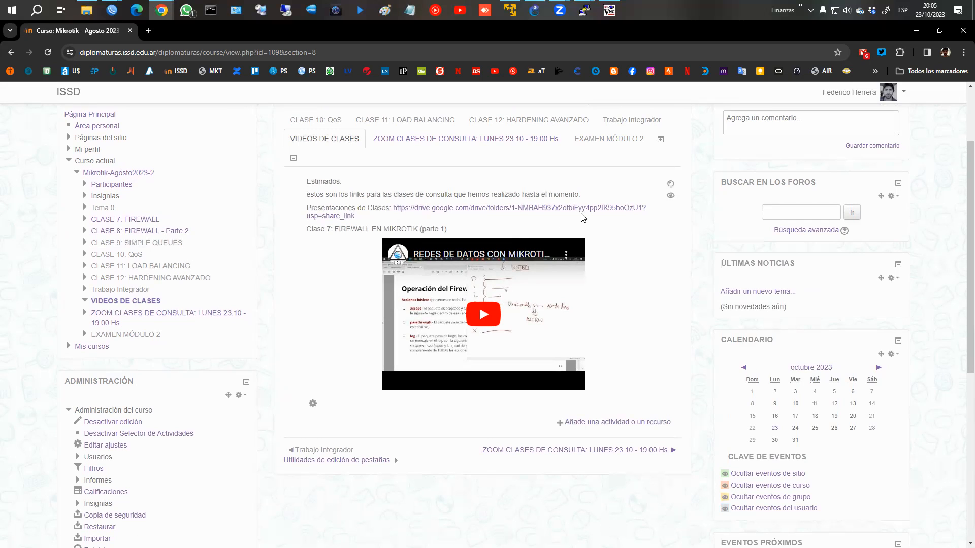
scroll(496, 193, up, 2)
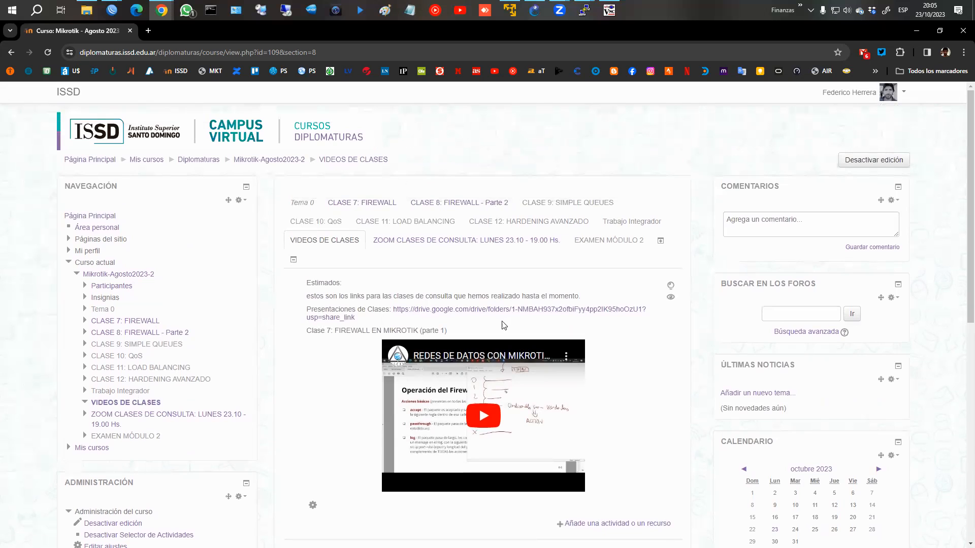
scroll(505, 325, down, 1)
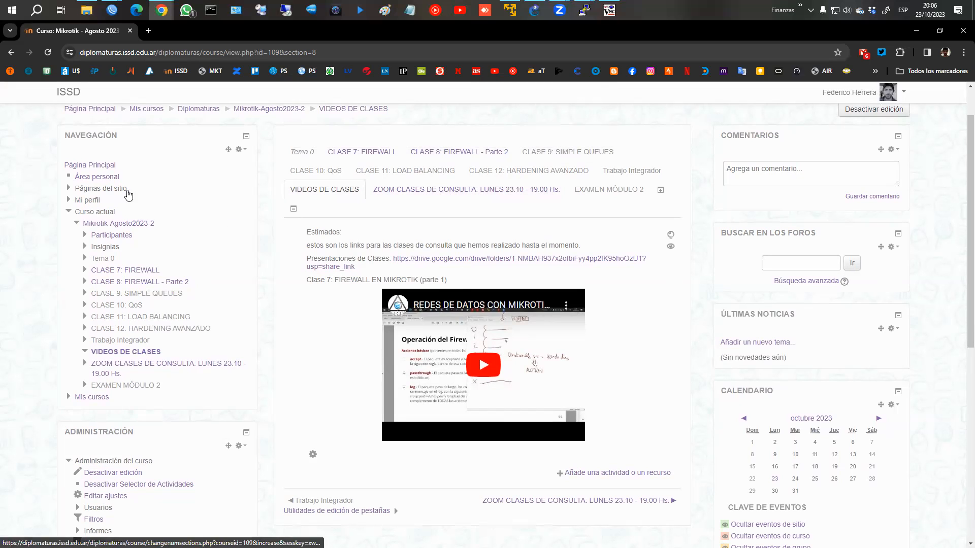
click(157, 282)
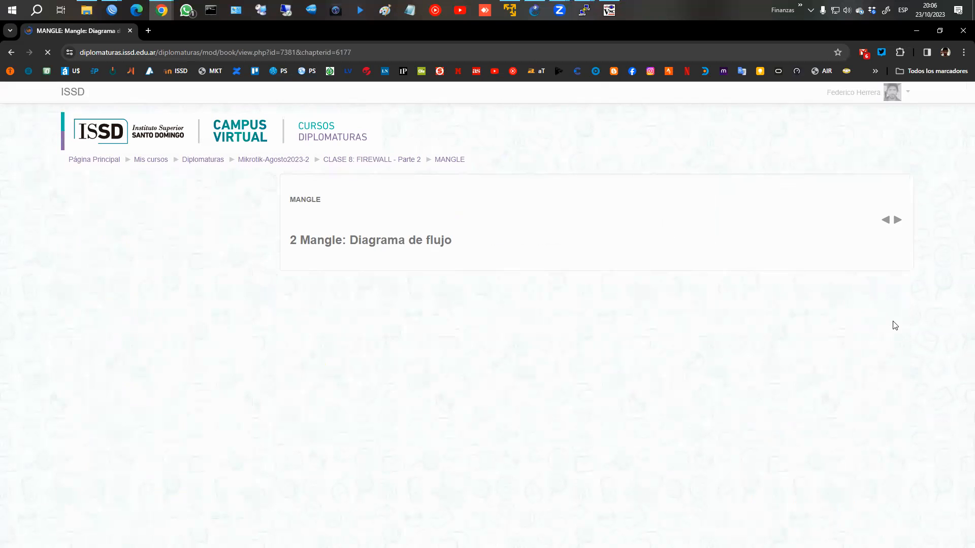
Step: Advance the MANGLE book through chapter 3 to chapter 4, Ejemplo 2: marca de ruteo
click(894, 225)
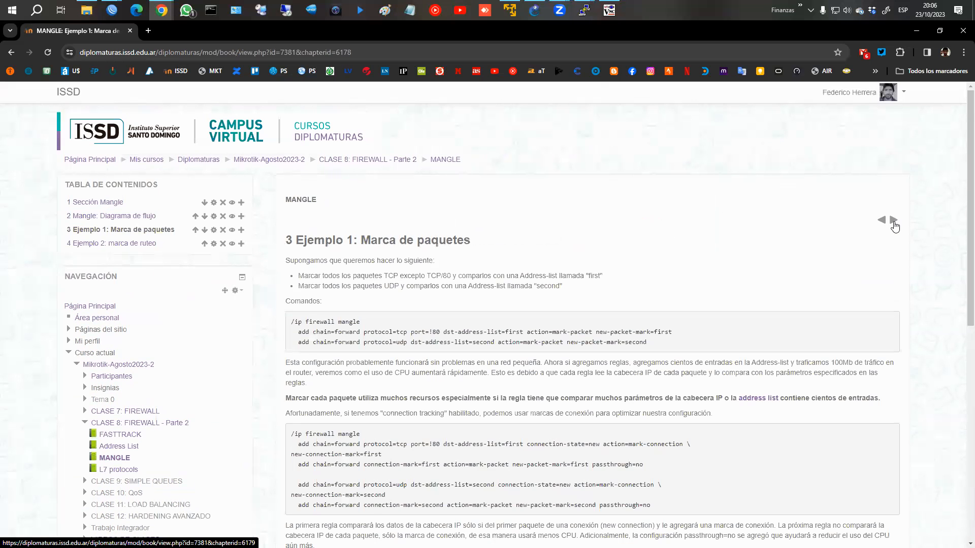
scroll(892, 224, down, 3)
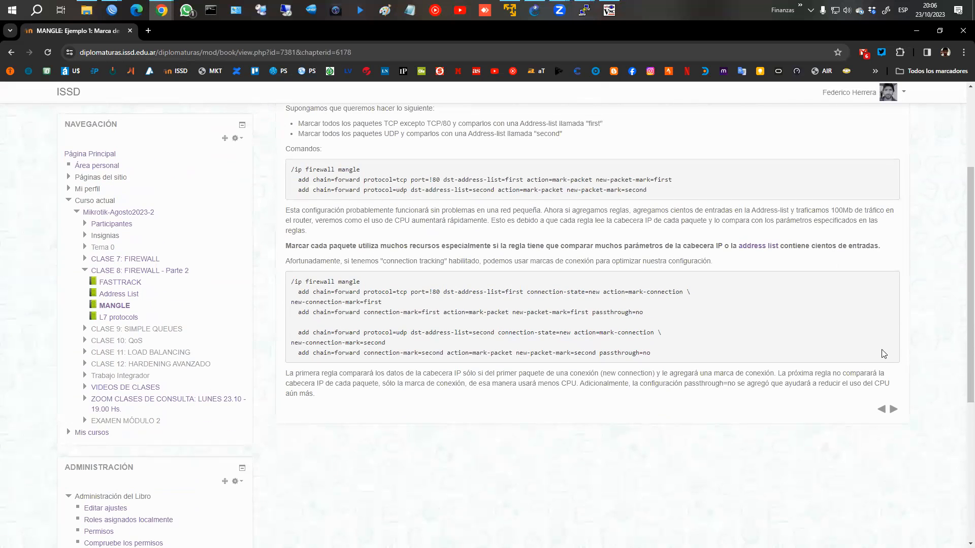
click(894, 411)
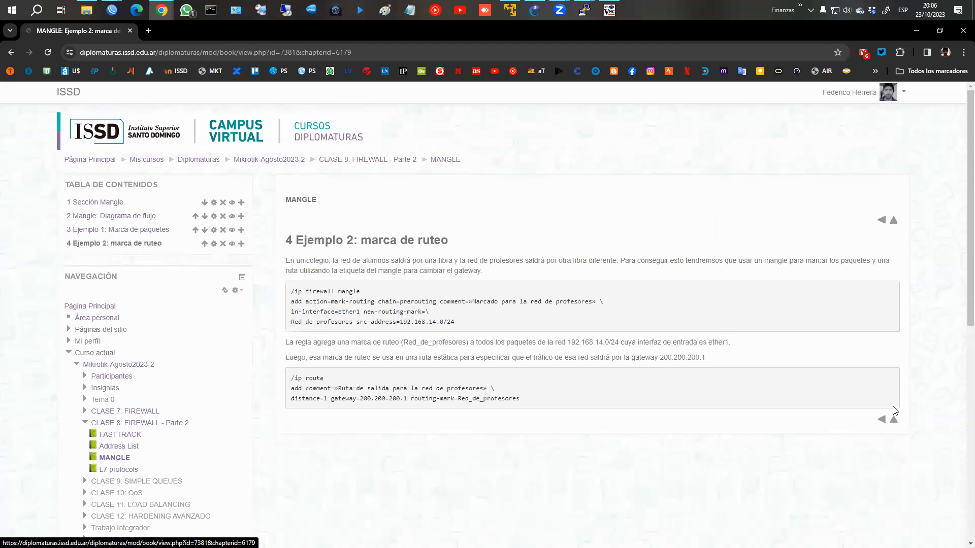
scroll(607, 290, down, 2)
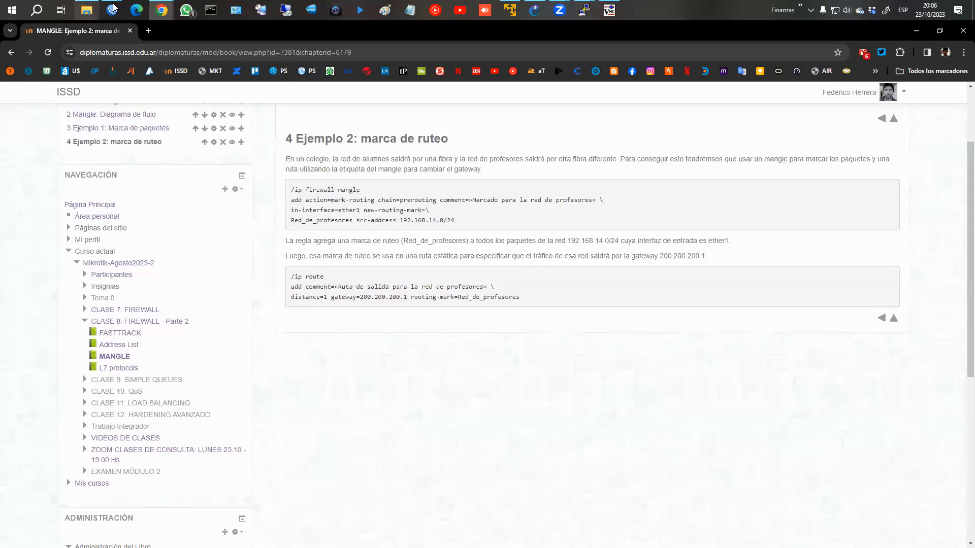
Step: Bring the WinBox router session with its Bridge list, then GNS3, to the front
mouse_move(111, 10)
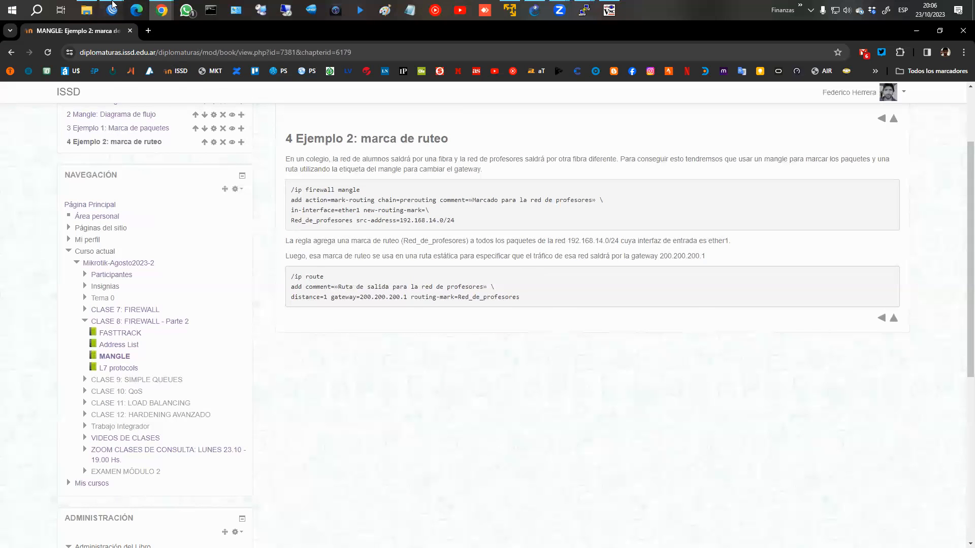
click(168, 63)
click(961, 26)
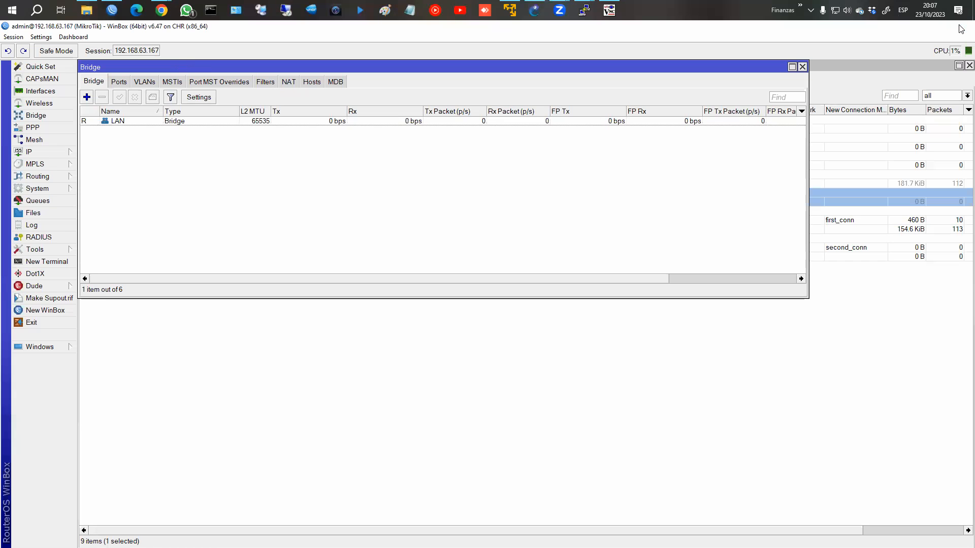
Step: Open the saved PBR project from the GNS3 project library
click(538, 8)
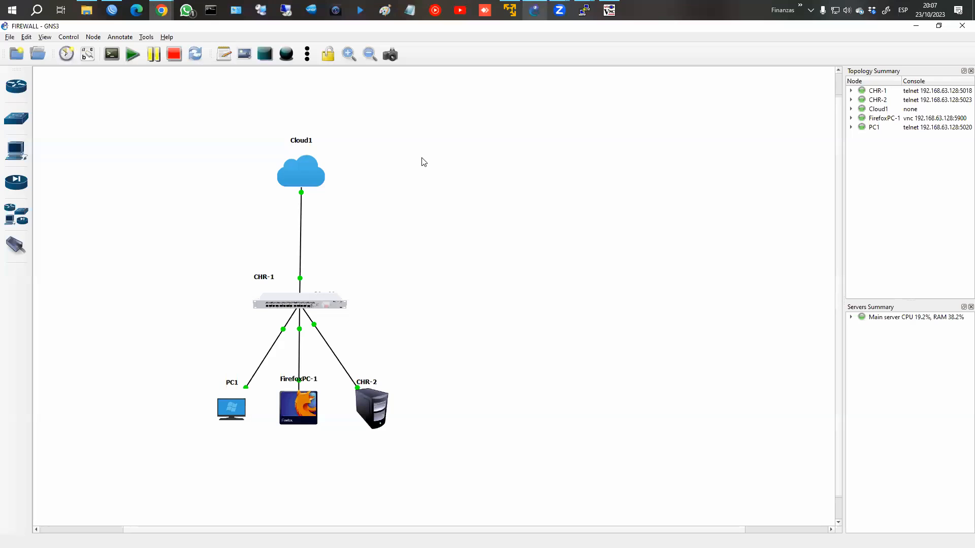
click(37, 54)
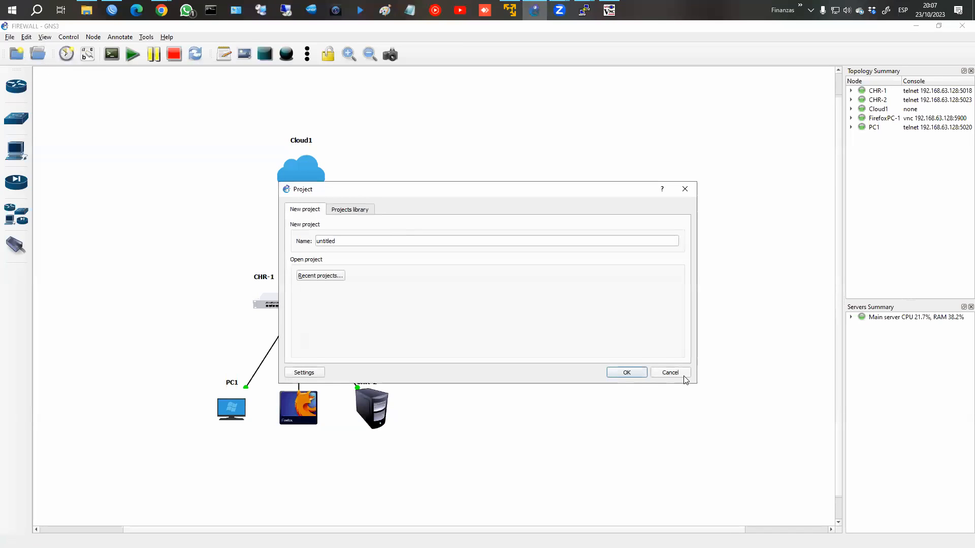
click(669, 372)
click(38, 54)
click(350, 209)
scroll(382, 259, down, 6)
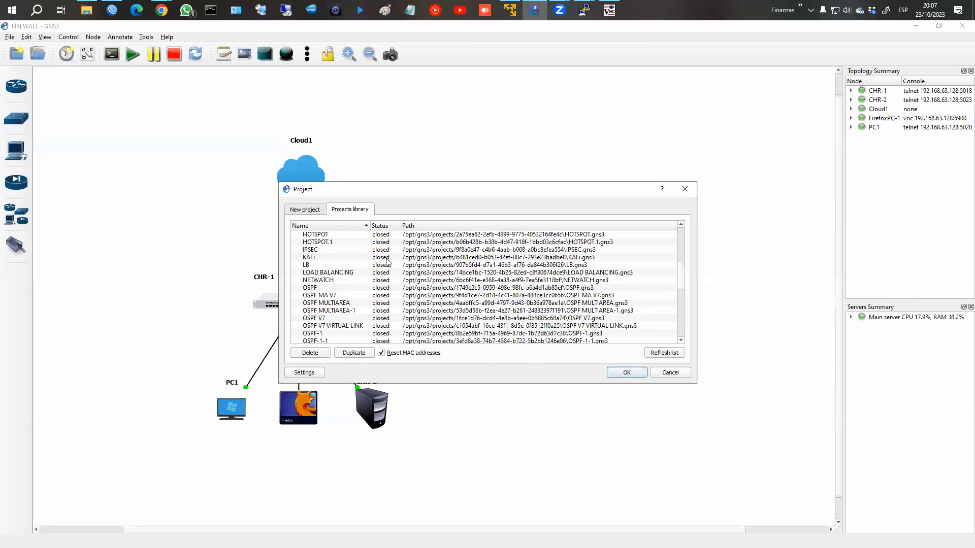
click(324, 310)
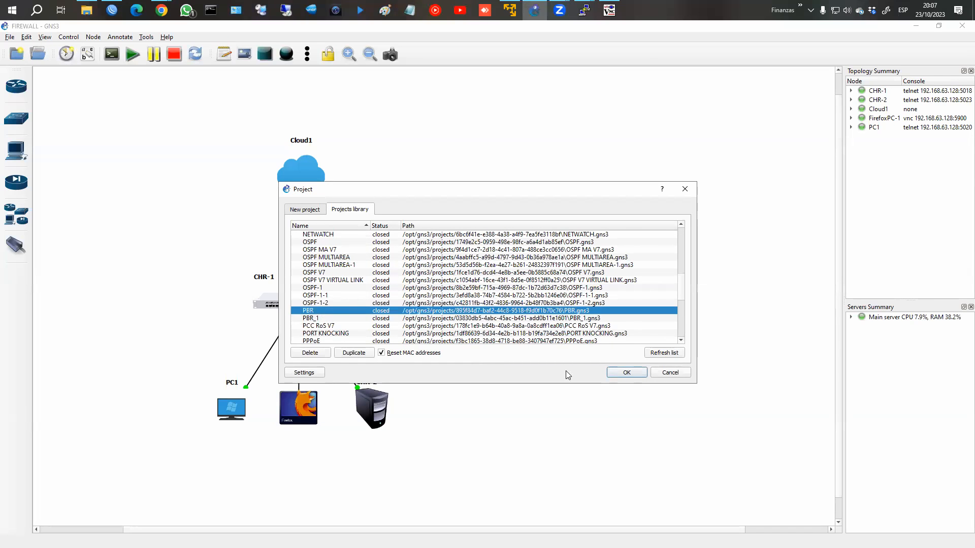
click(623, 371)
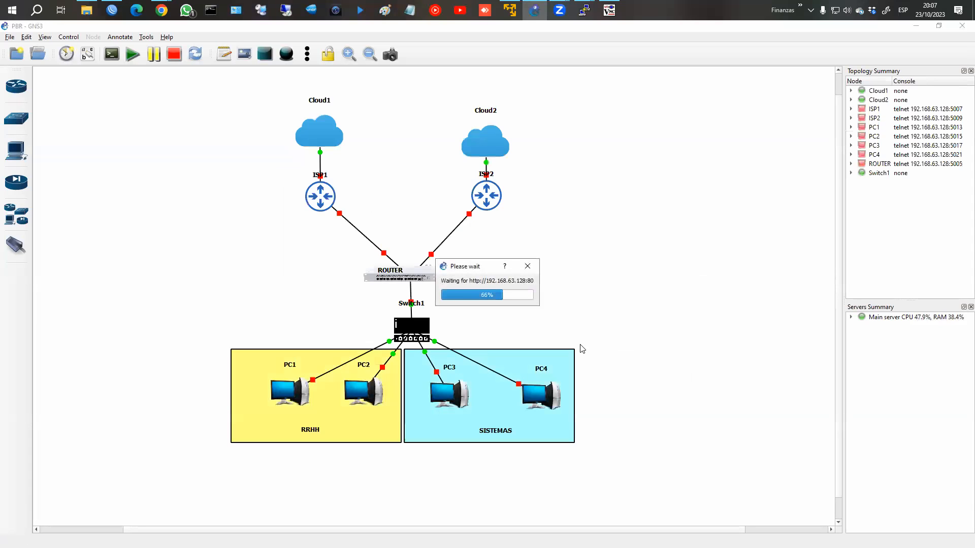
Step: Start all nodes in the PBR topology and confirm
click(121, 55)
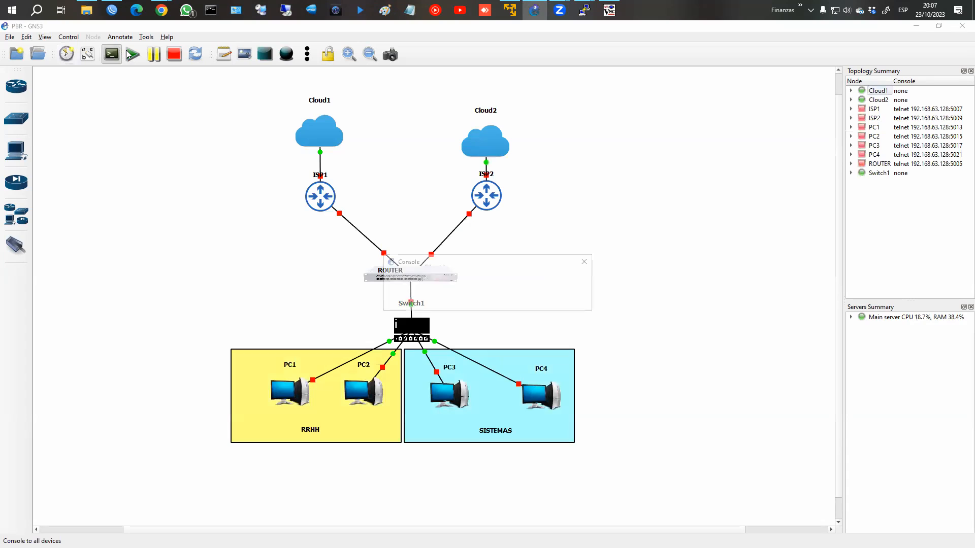
click(568, 298)
click(133, 54)
click(492, 300)
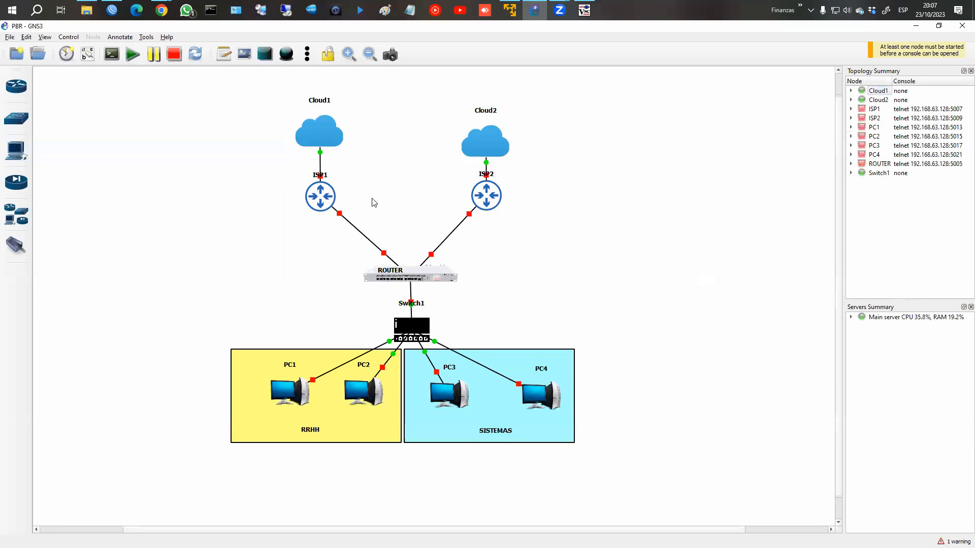
Step: Circle ROUTER, ISP1, ISP2, the RRHH and SISTEMAS groups and their path, then clear the annotations
mouse_move(437, 258)
mouse_down()
mouse_move(353, 271)
mouse_move(468, 269)
mouse_move(436, 252)
mouse_up()
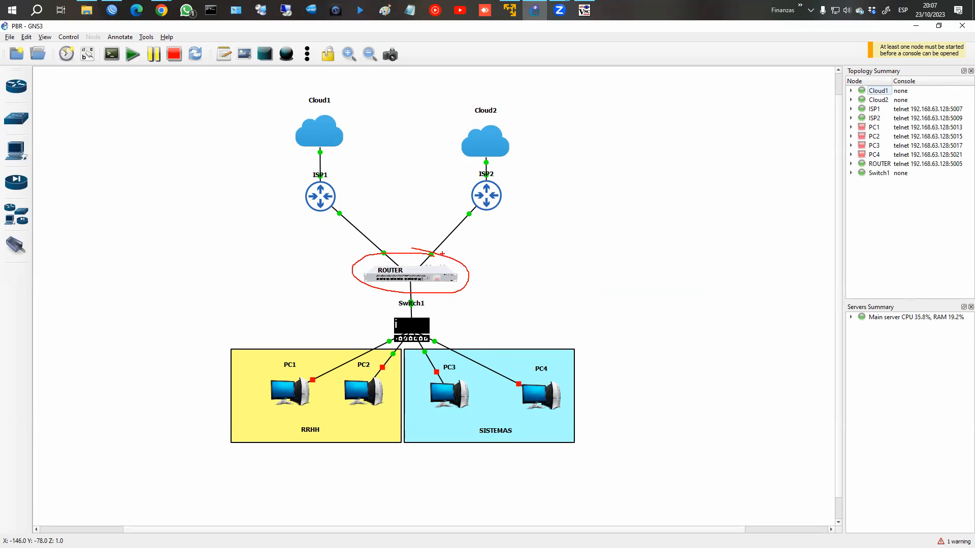
mouse_move(297, 217)
mouse_down()
mouse_move(300, 173)
mouse_move(295, 208)
mouse_up()
mouse_move(473, 171)
mouse_down()
mouse_move(521, 196)
mouse_move(472, 170)
mouse_up()
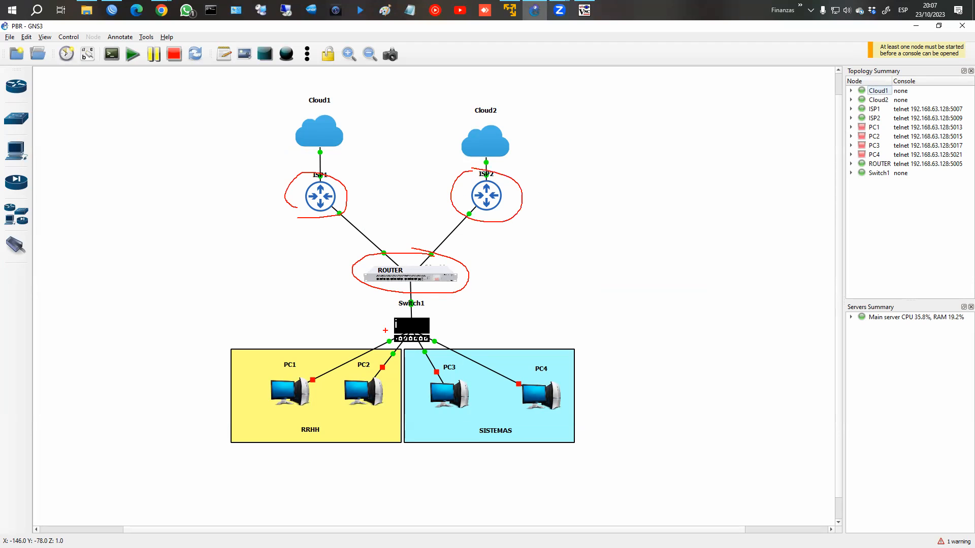
mouse_move(367, 357)
mouse_down()
mouse_move(243, 391)
mouse_move(359, 411)
mouse_move(385, 362)
mouse_up()
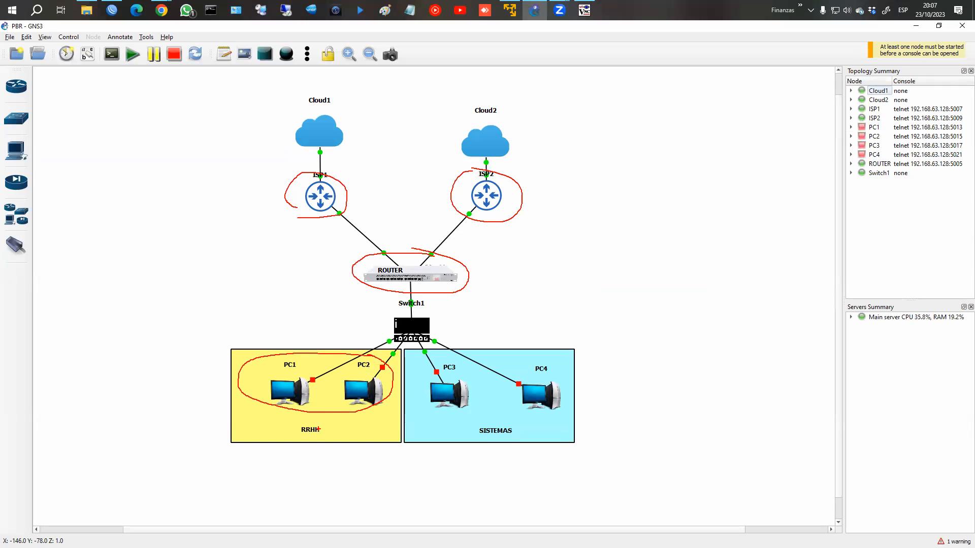
drag(314, 420, 330, 432)
mouse_move(337, 375)
mouse_down()
mouse_move(329, 246)
mouse_move(315, 258)
mouse_up()
mouse_move(491, 412)
mouse_down()
mouse_move(466, 420)
mouse_move(476, 396)
mouse_move(441, 301)
mouse_move(491, 235)
mouse_up()
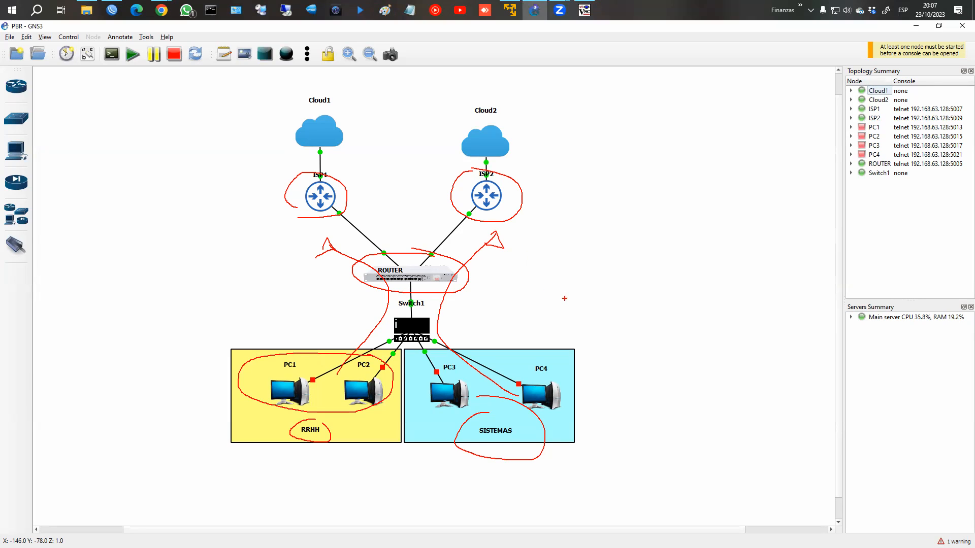
key(Escape)
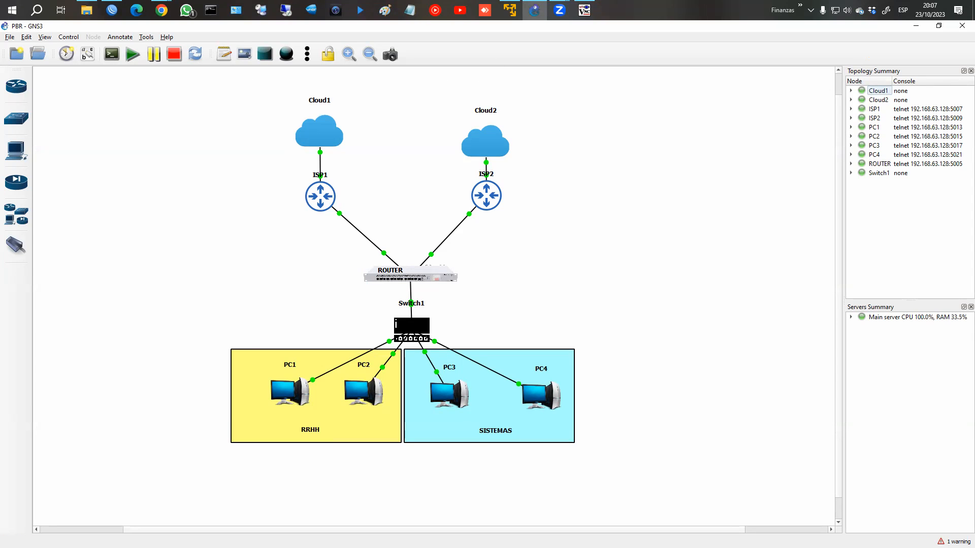
key(alt+Tab)
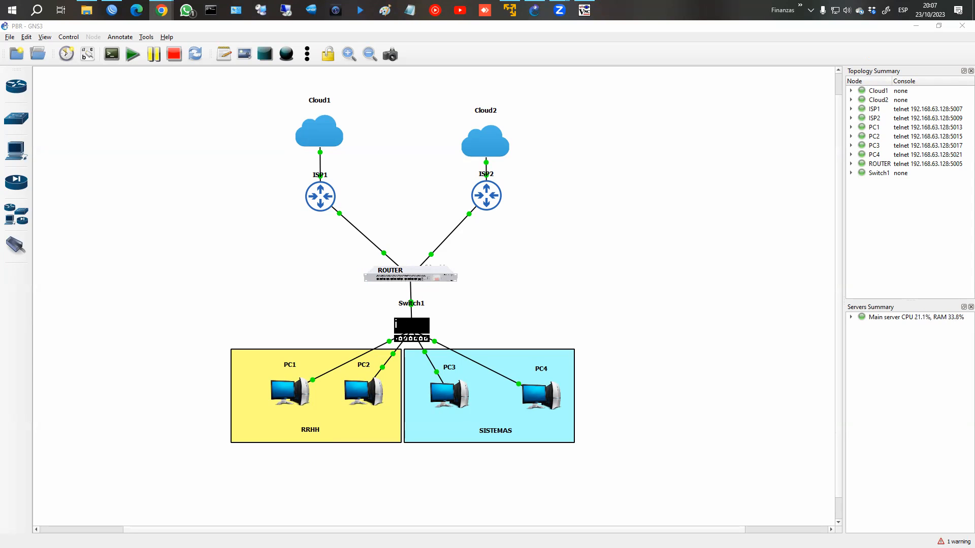
Step: Refresh the WinBox neighbor list and open sessions to ISP1 and ISP2
click(111, 9)
click(38, 195)
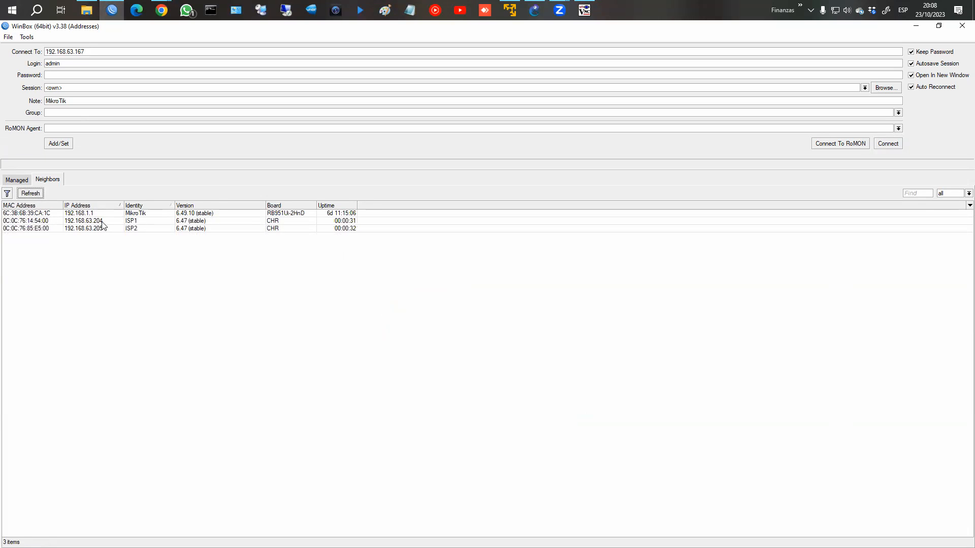
click(103, 221)
click(890, 144)
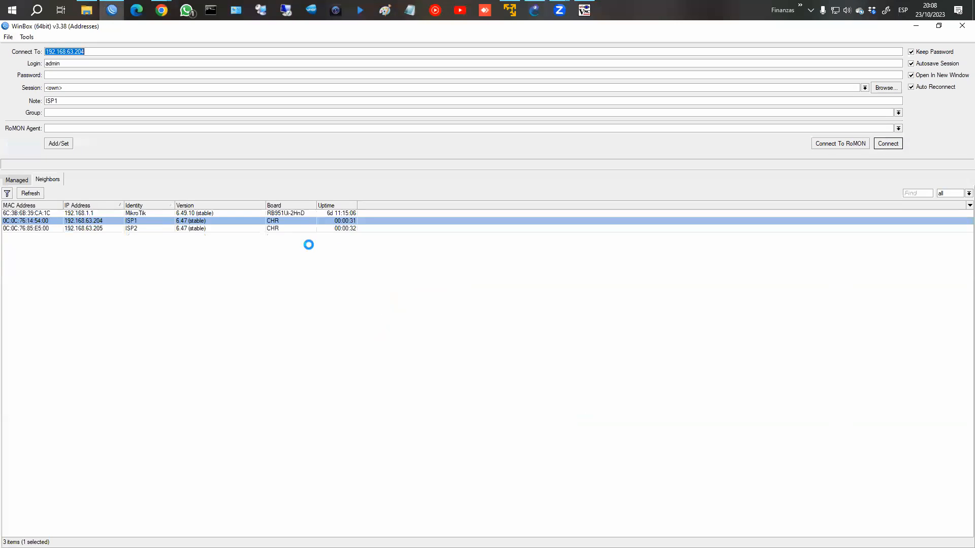
key(alt+Tab)
key(alt+Tab)
key(alt+Tab)
click(112, 230)
click(883, 144)
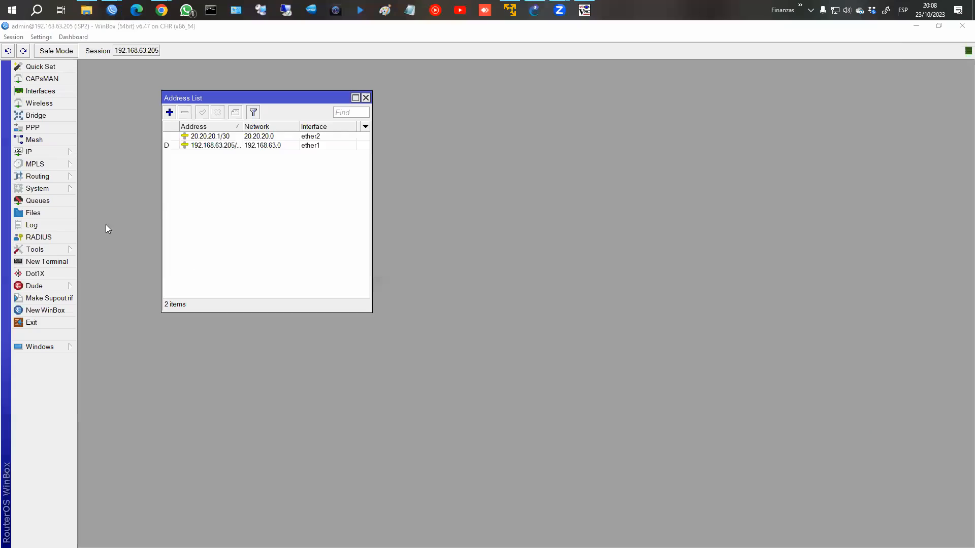
key(alt+Tab)
Step: Log into the Router via RoMON through ISP1 and show its interface list
click(102, 221)
click(835, 144)
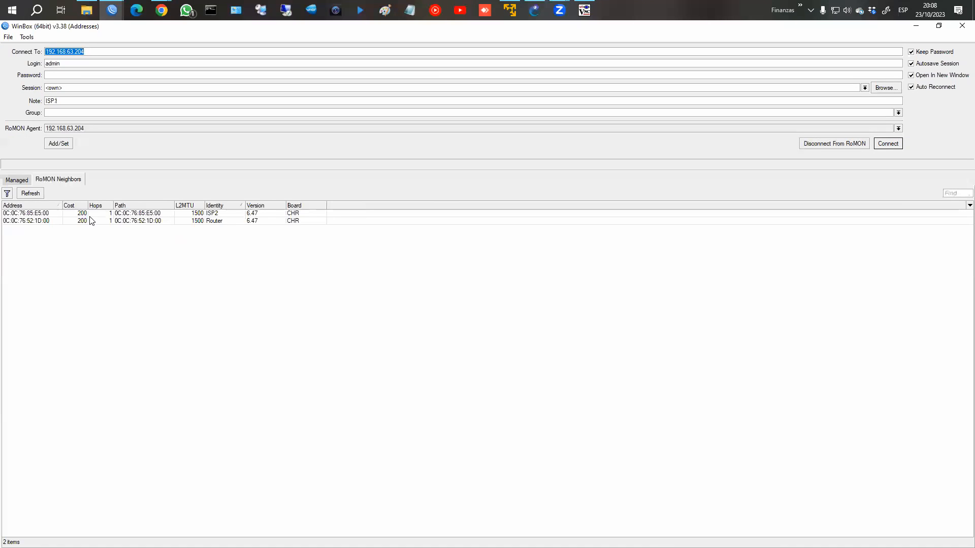
click(134, 221)
click(887, 145)
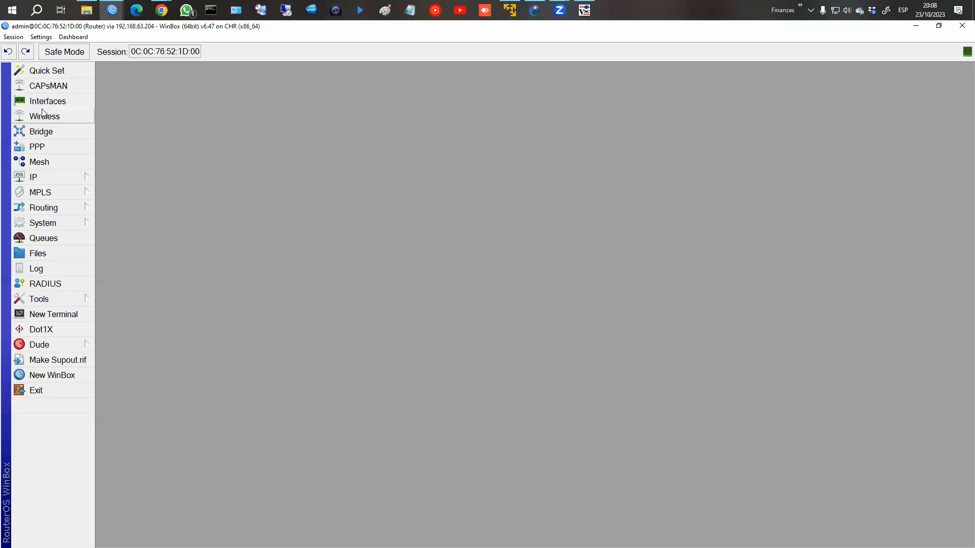
click(61, 103)
click(121, 149)
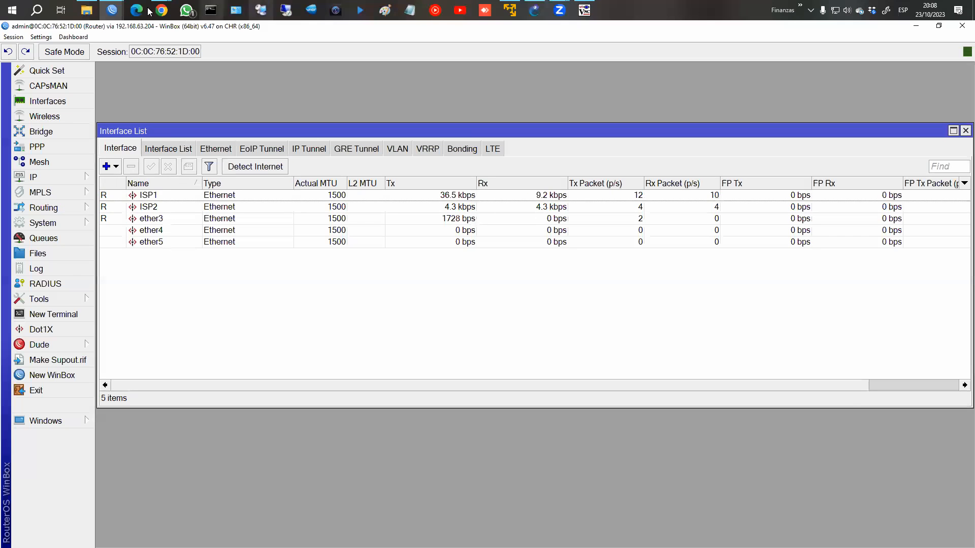
Step: On ISP1, view the IP addresses 10.10.10.1/30 on ether2 and 192.168.63.204/24 on ether1
mouse_move(113, 10)
click(194, 66)
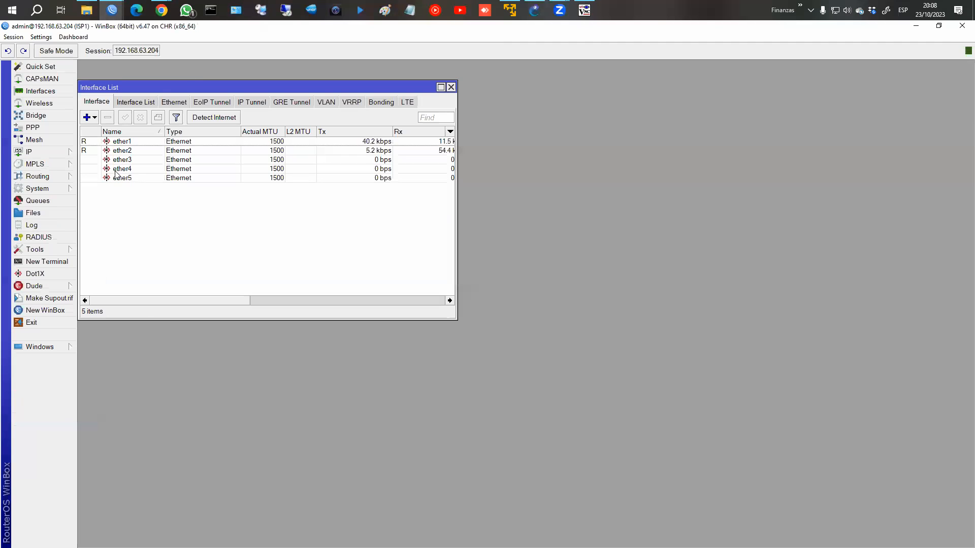
click(30, 152)
click(110, 177)
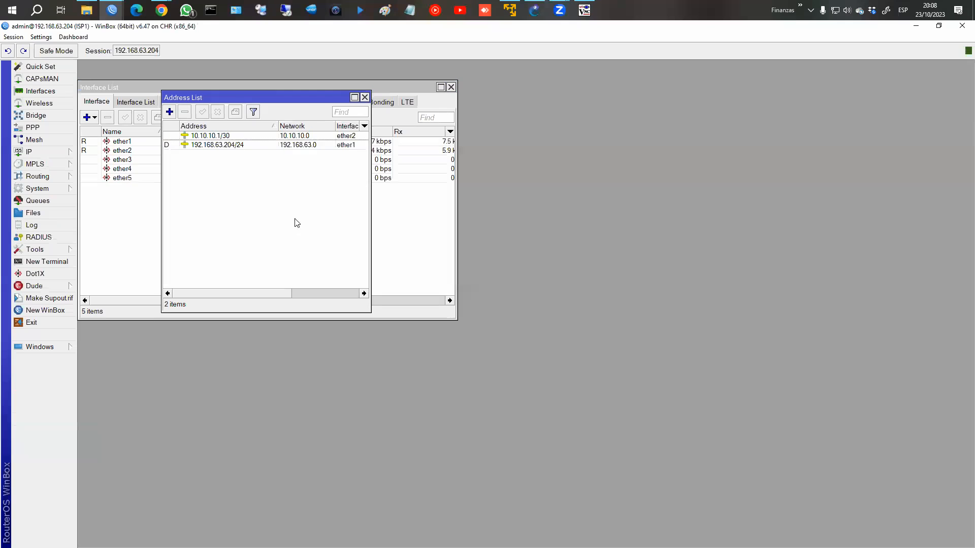
click(211, 136)
click(192, 149)
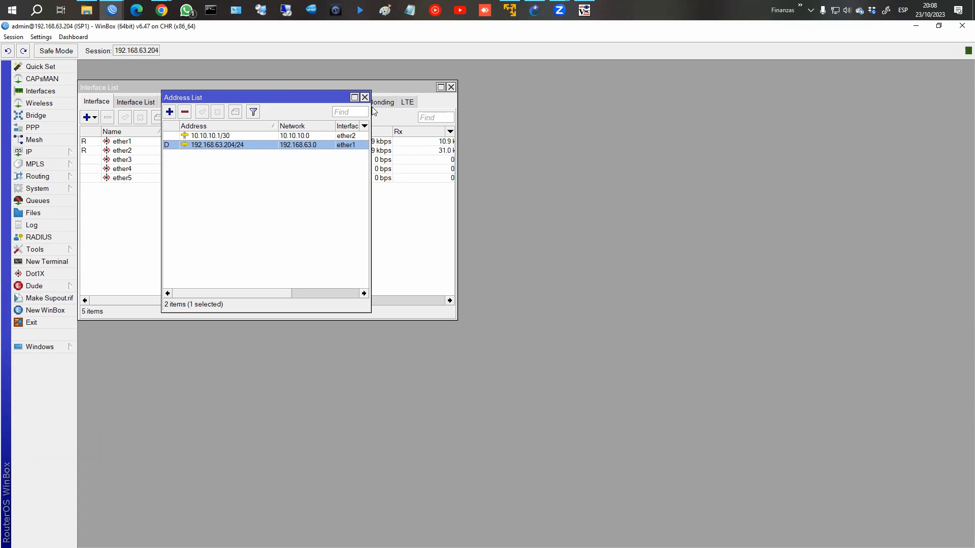
Step: Check the ISP2 session, then bring the Router session back to the front
mouse_move(112, 10)
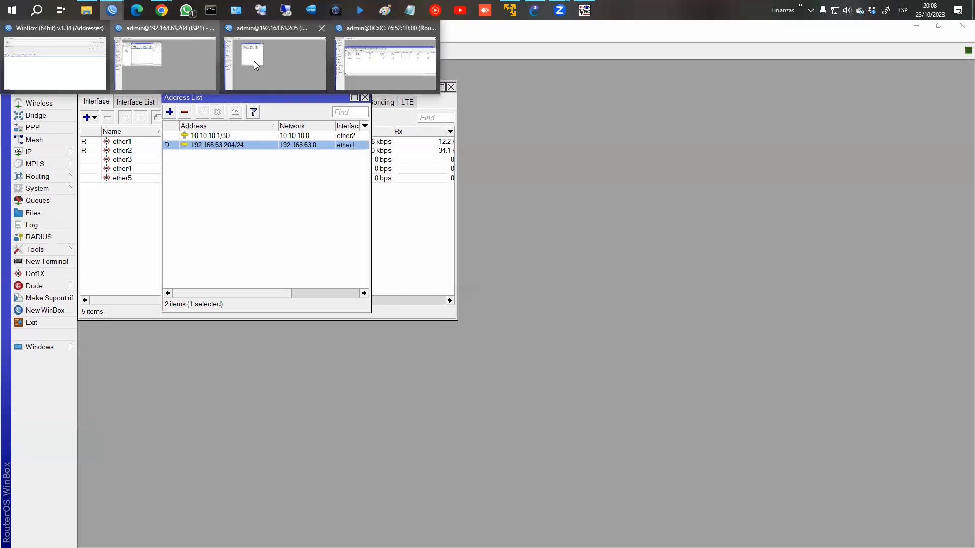
click(254, 61)
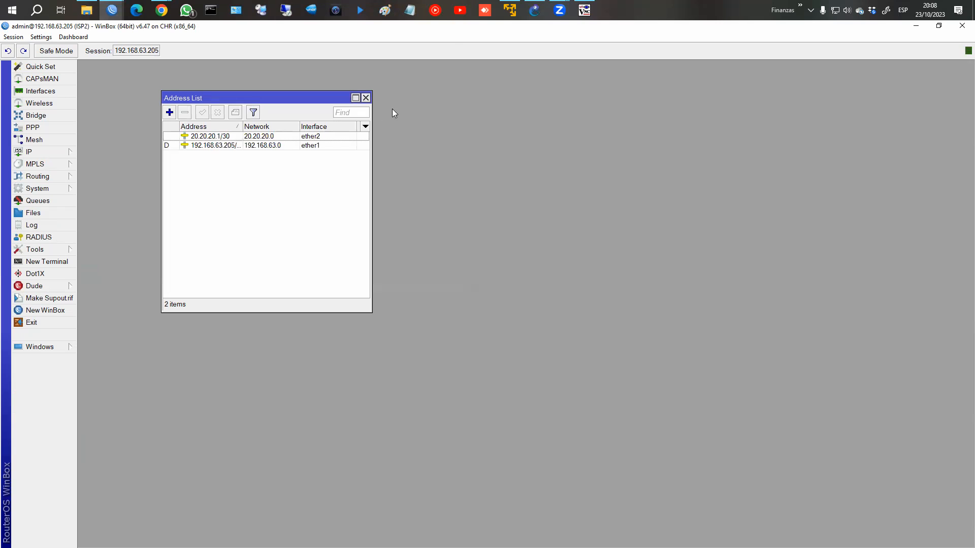
mouse_move(111, 11)
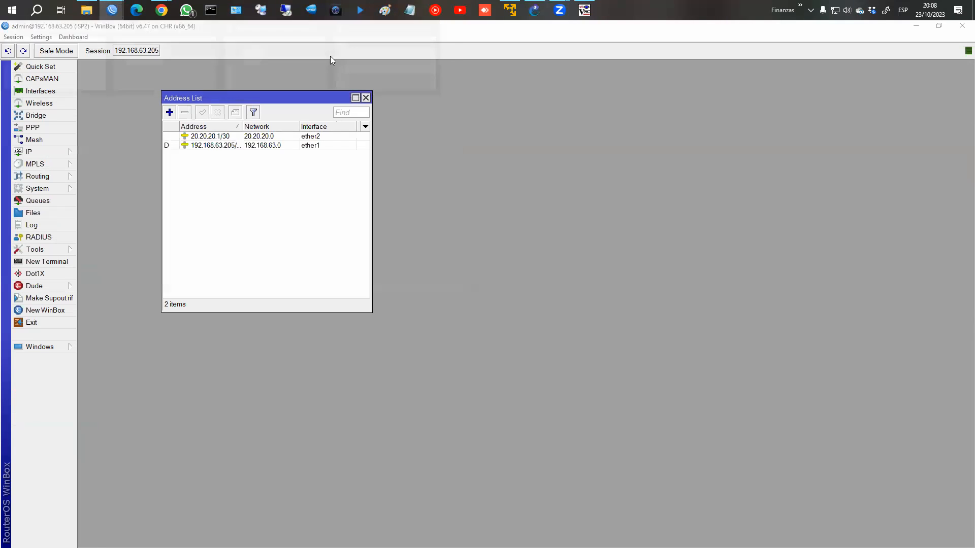
click(353, 60)
Step: Zoom the WinBox display in once, then zoom out twice
click(41, 37)
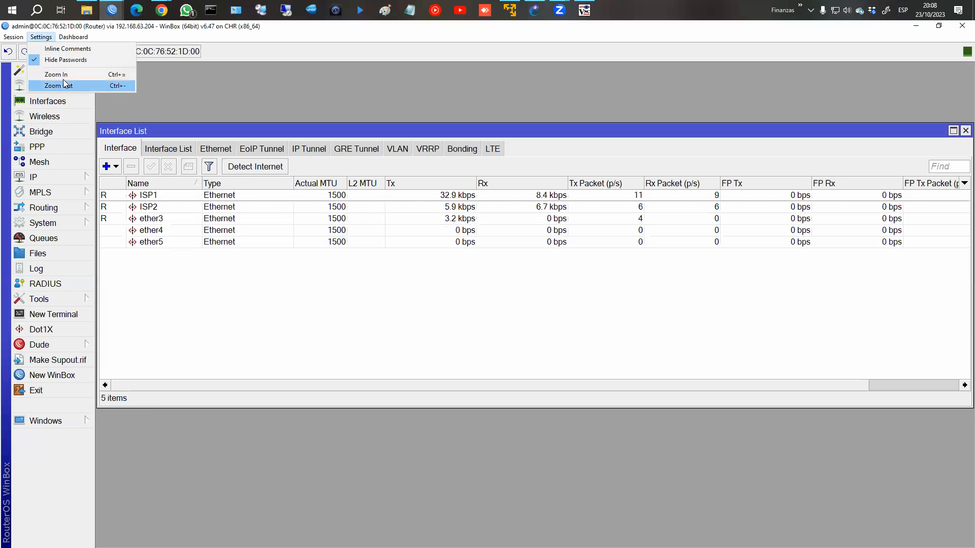
click(64, 75)
click(41, 36)
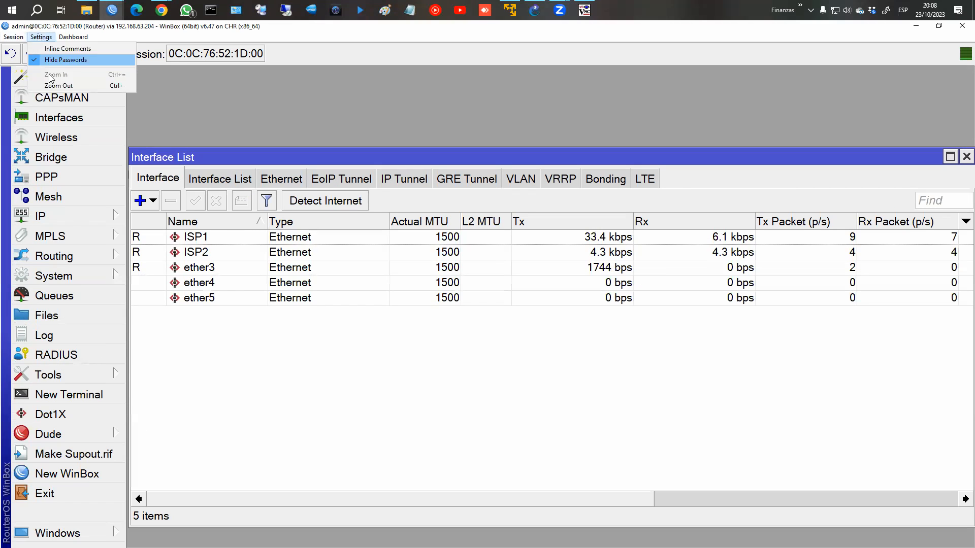
click(58, 86)
click(41, 37)
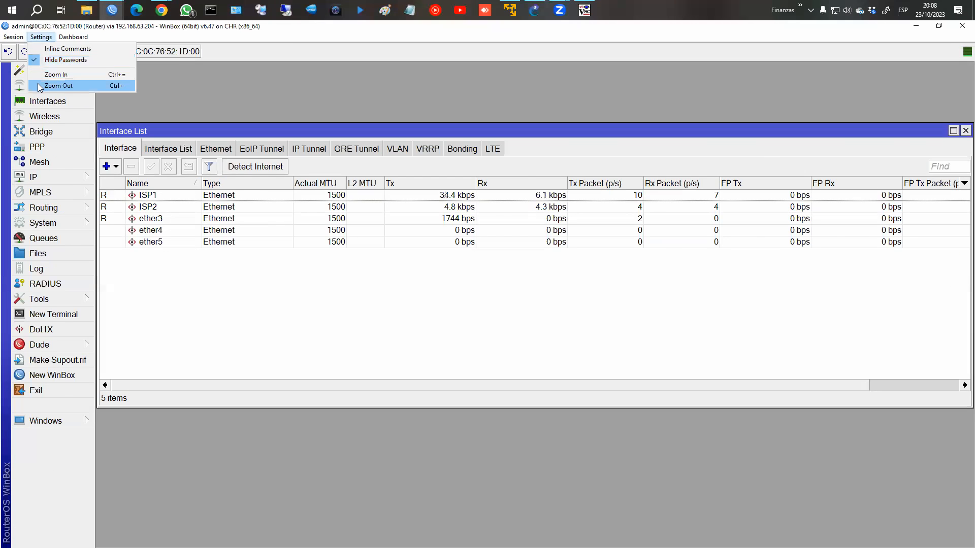
click(58, 85)
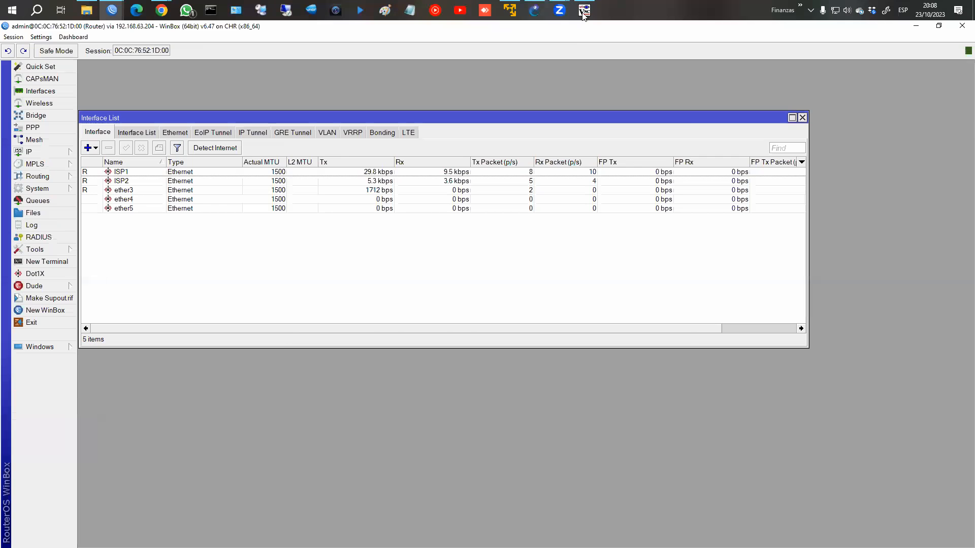
Step: Glance at the FirefoxPC-1 view and router session, then return to the GNS3 topology
click(584, 11)
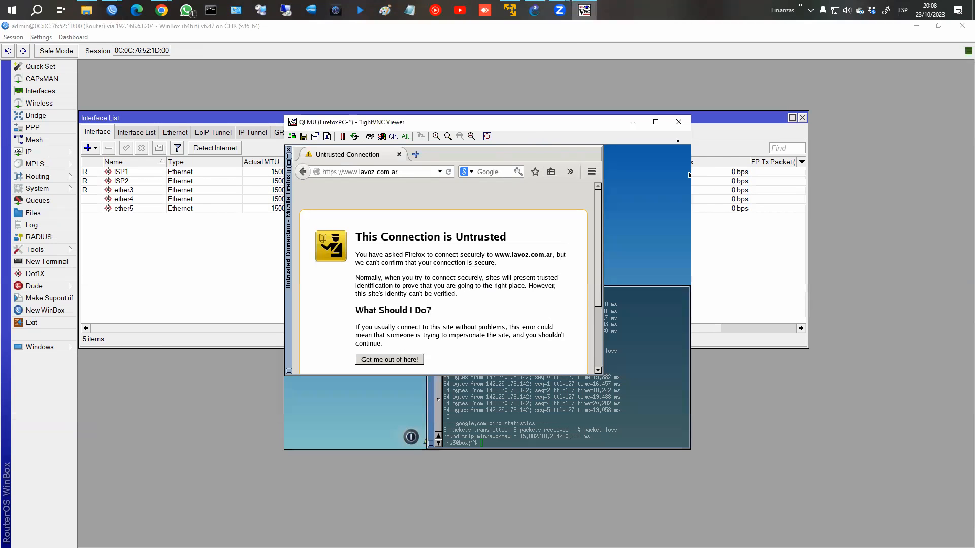
click(692, 174)
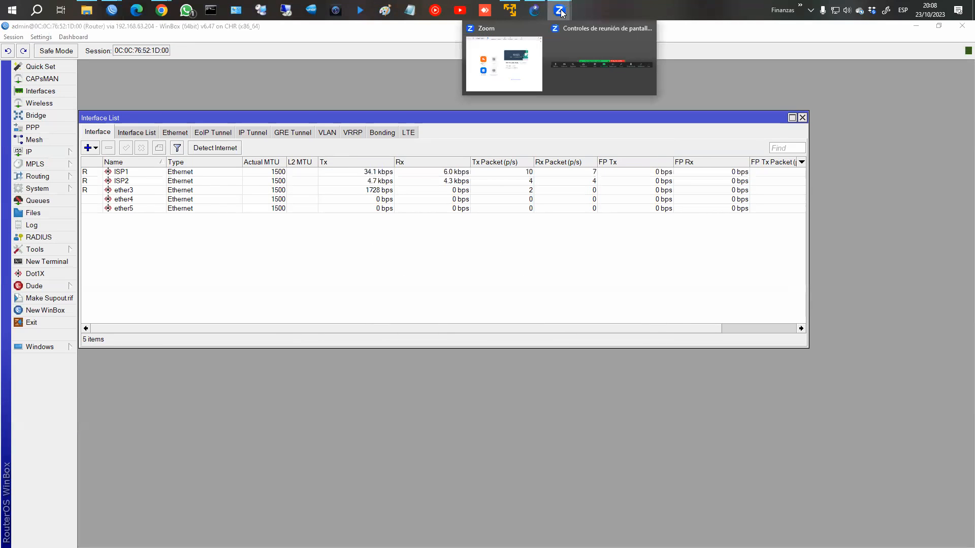
click(534, 10)
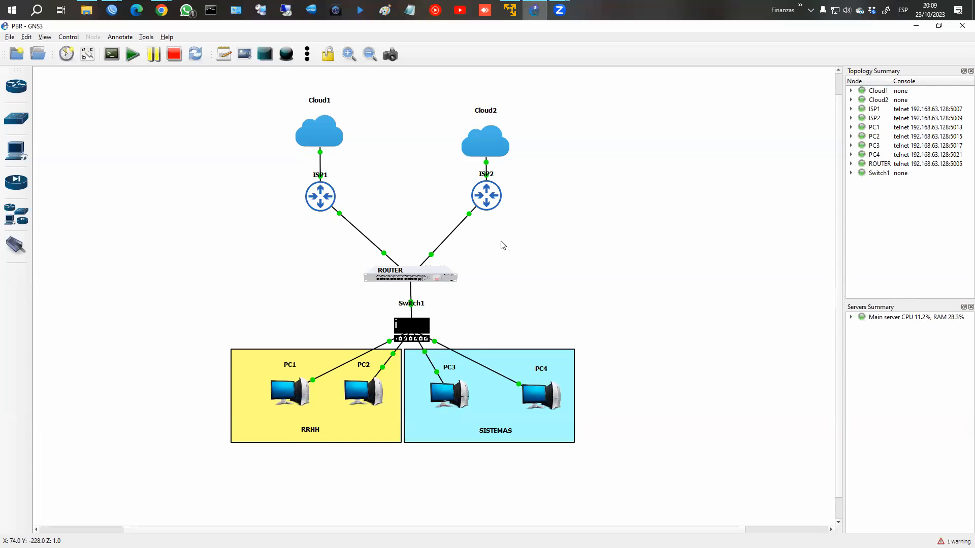
Step: Open VPCS consoles on PC1, PC2, PC3 and PC4, then return to the router's WinBox session
right_click(284, 394)
click(303, 174)
right_click(363, 392)
click(391, 334)
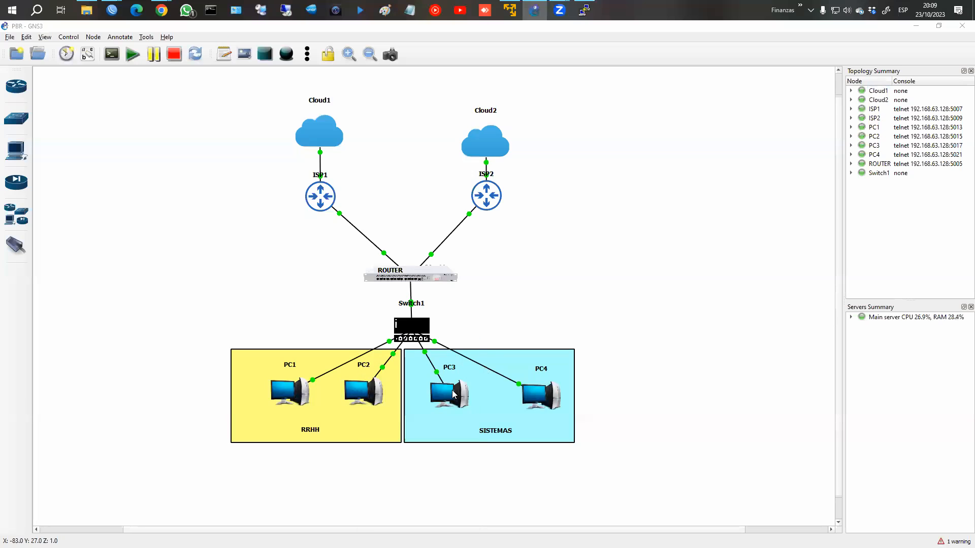
right_click(447, 391)
click(469, 178)
right_click(533, 315)
click(554, 332)
mouse_move(112, 9)
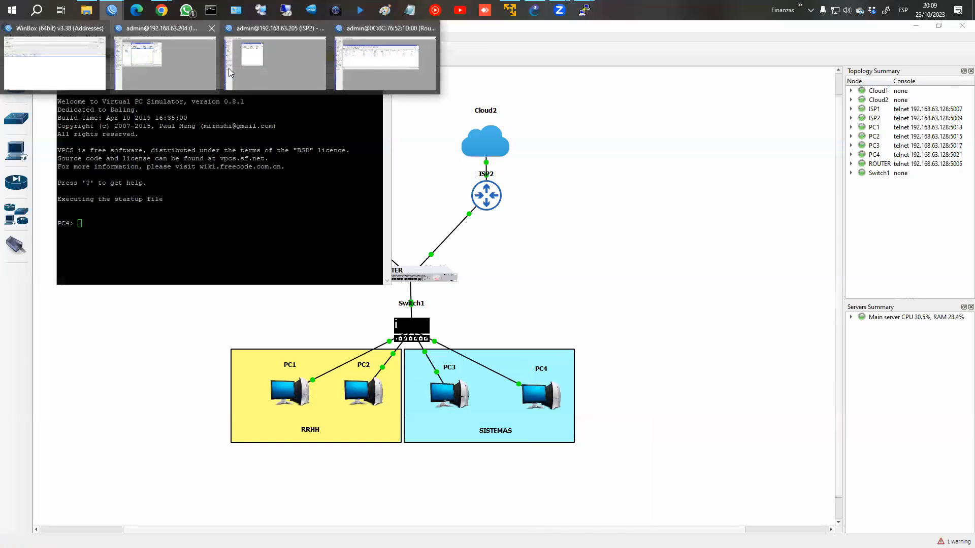
click(350, 63)
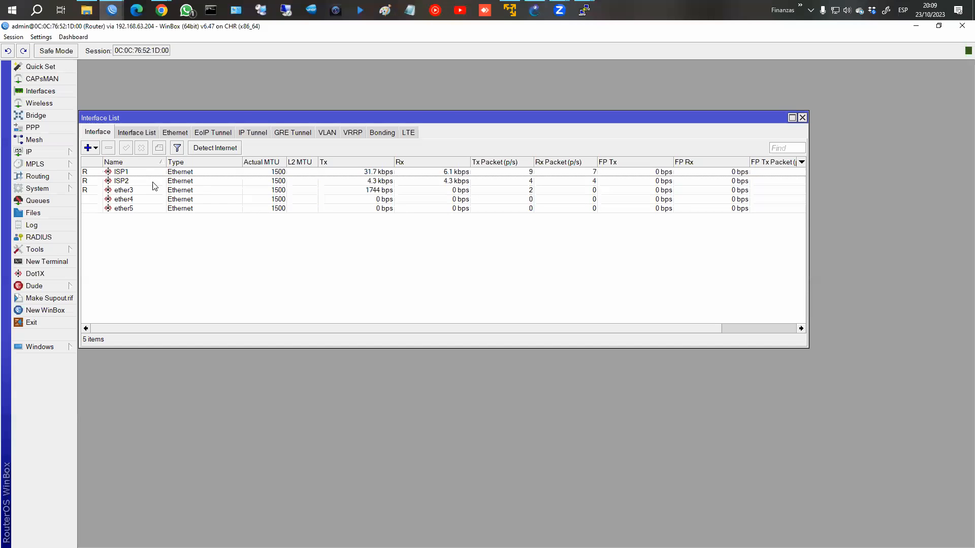
Step: Review the router's ISP and 192.168.50.1/24 LAN addresses and the dhcp1 server on ether3
click(47, 152)
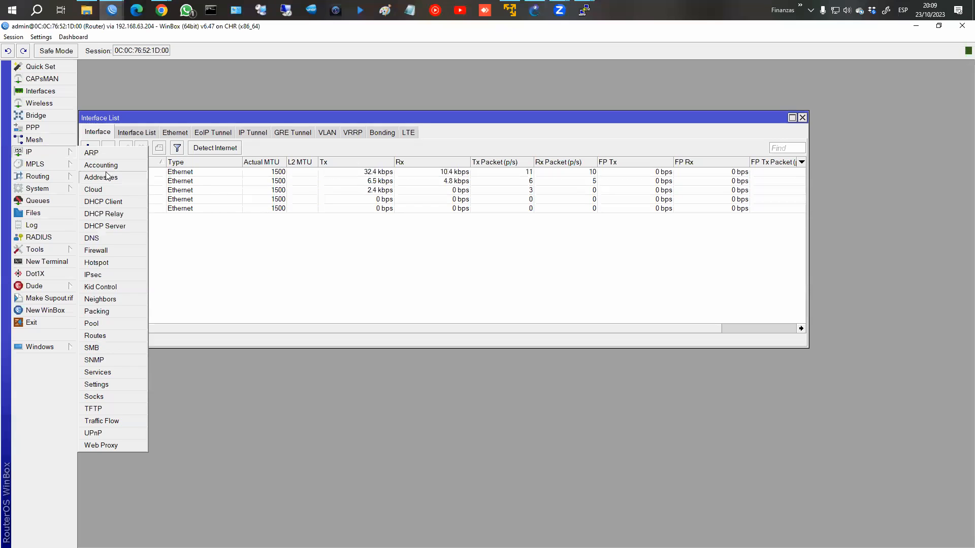
click(106, 177)
click(221, 135)
shift+click(223, 145)
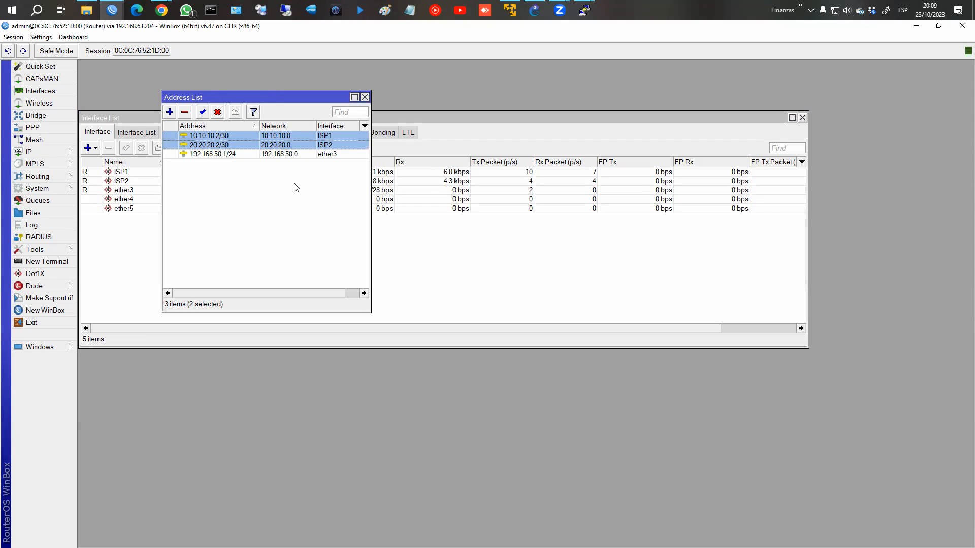
click(229, 157)
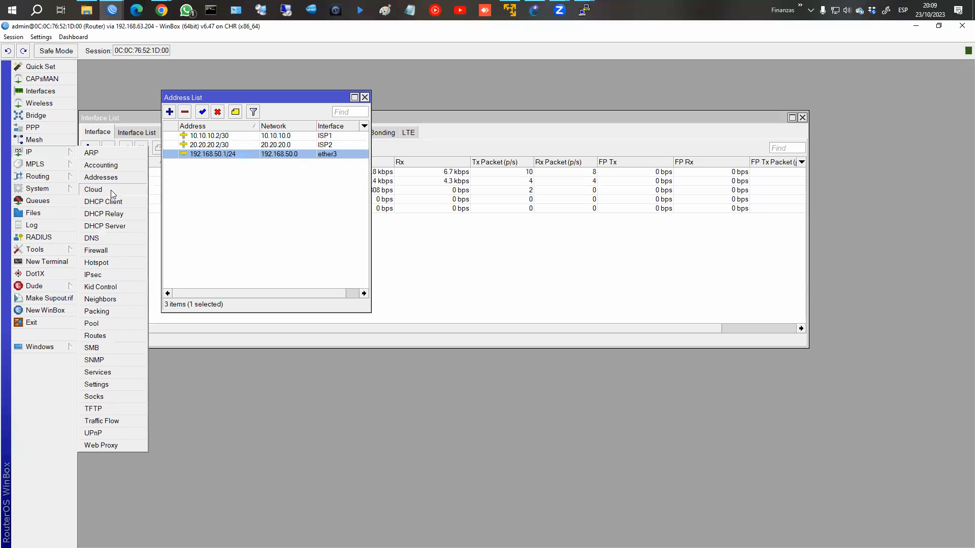
click(115, 227)
click(251, 199)
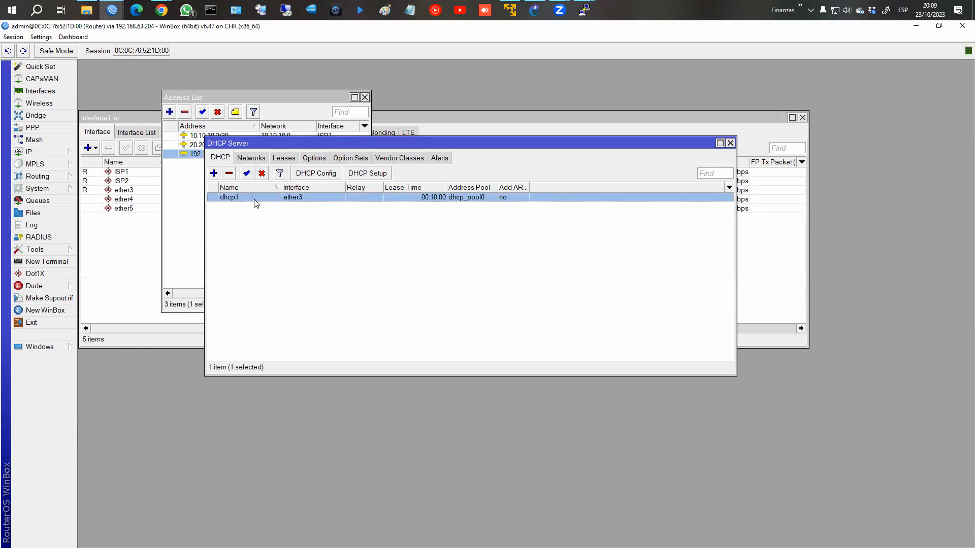
click(731, 143)
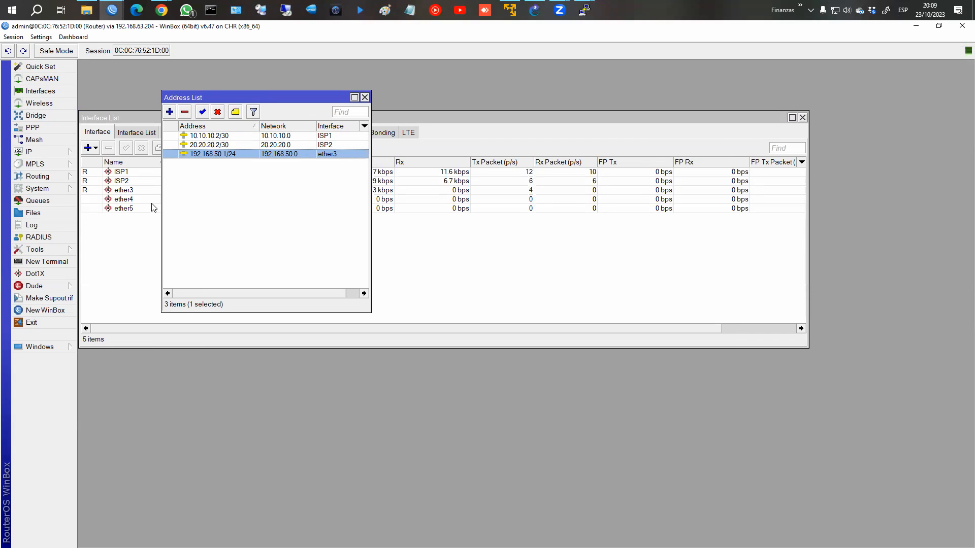
Step: Confirm the DNS settings, then show the NAT masquerade rules out ISP1 and ISP2
click(30, 152)
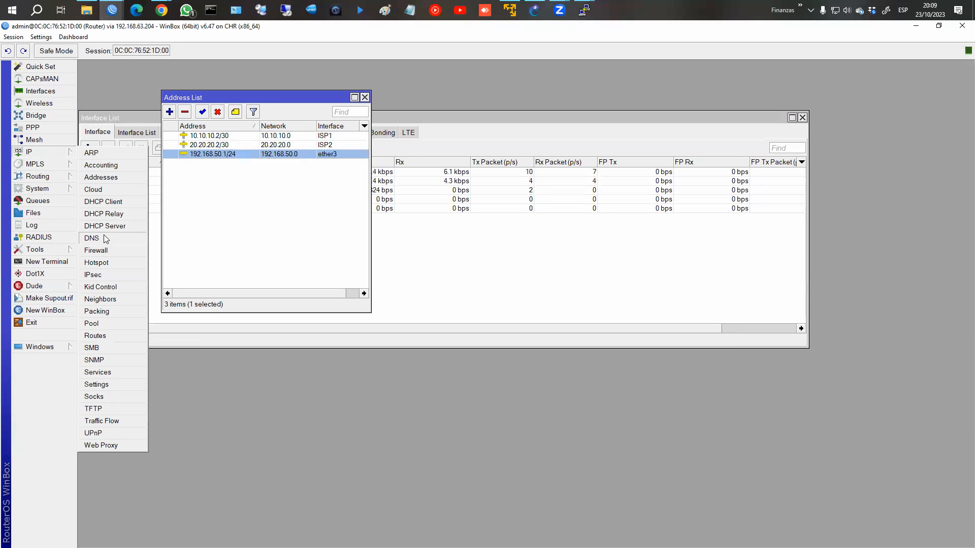
click(106, 239)
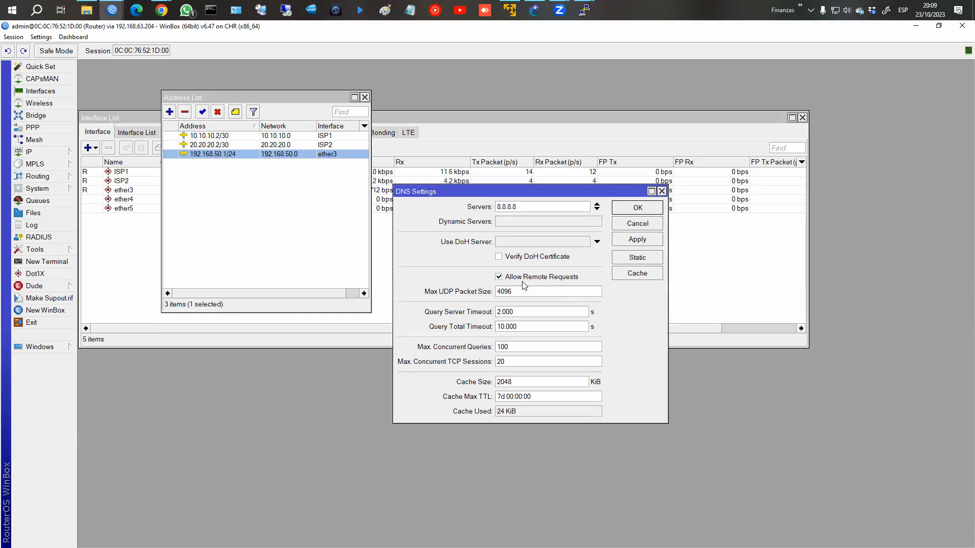
click(649, 210)
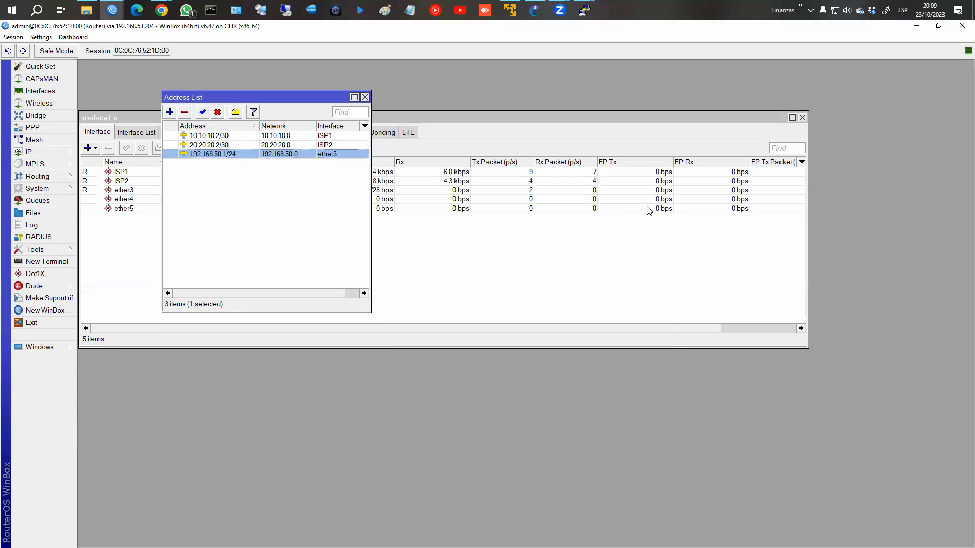
click(40, 152)
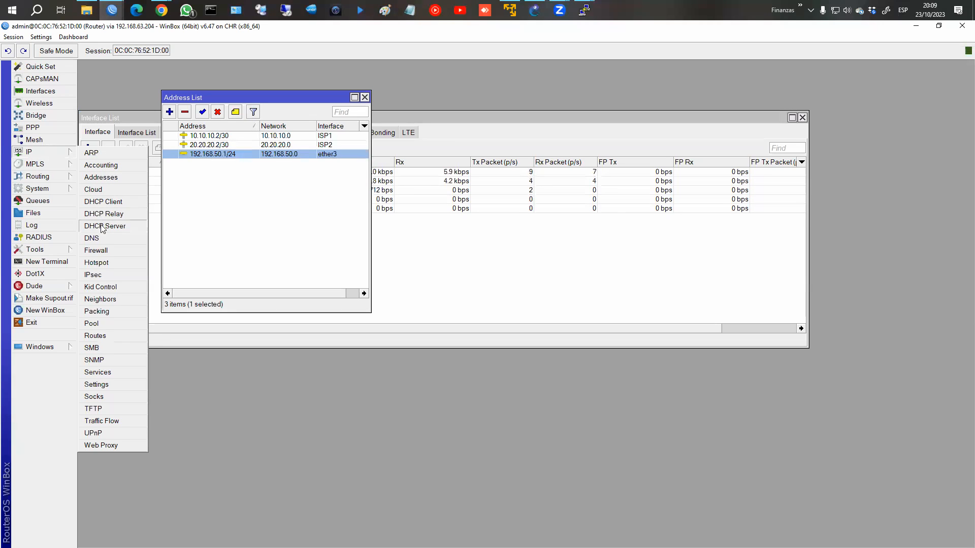
click(111, 251)
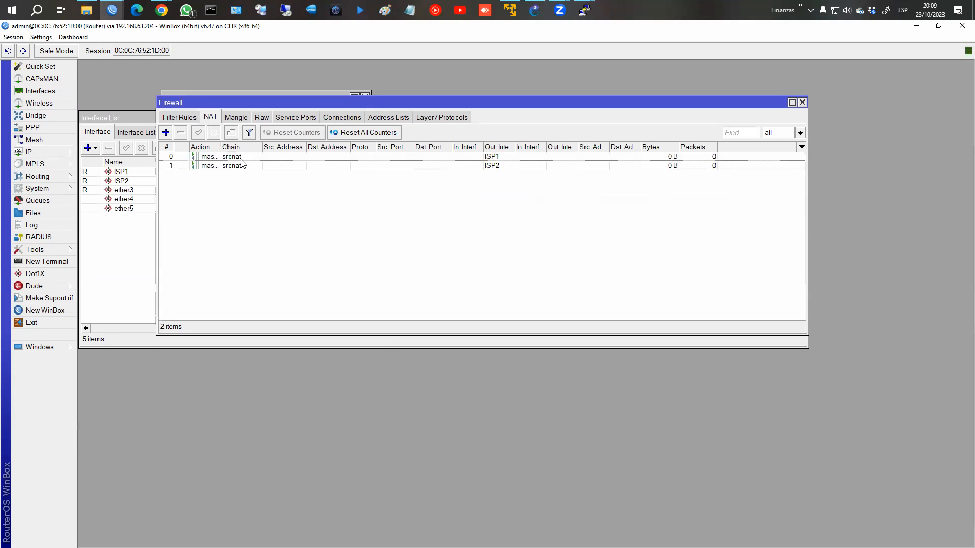
click(488, 159)
click(487, 168)
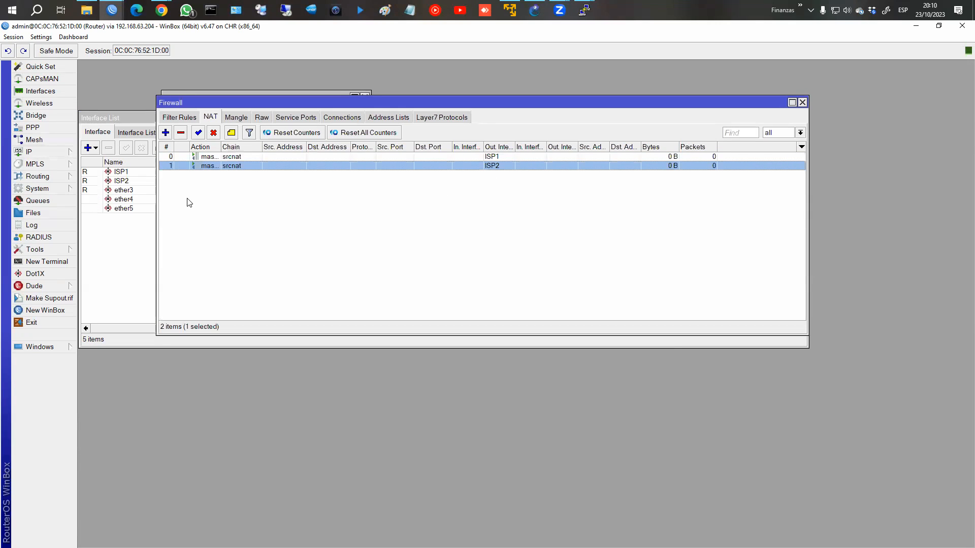
mouse_move(584, 10)
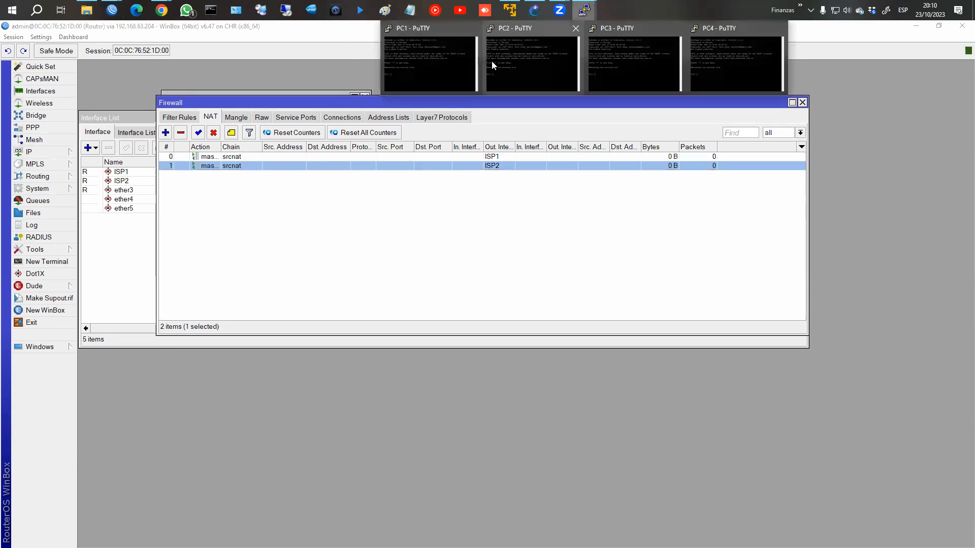
Step: Tile the PC1–PC4 consoles into the four corners of the screen
click(488, 59)
click(535, 83)
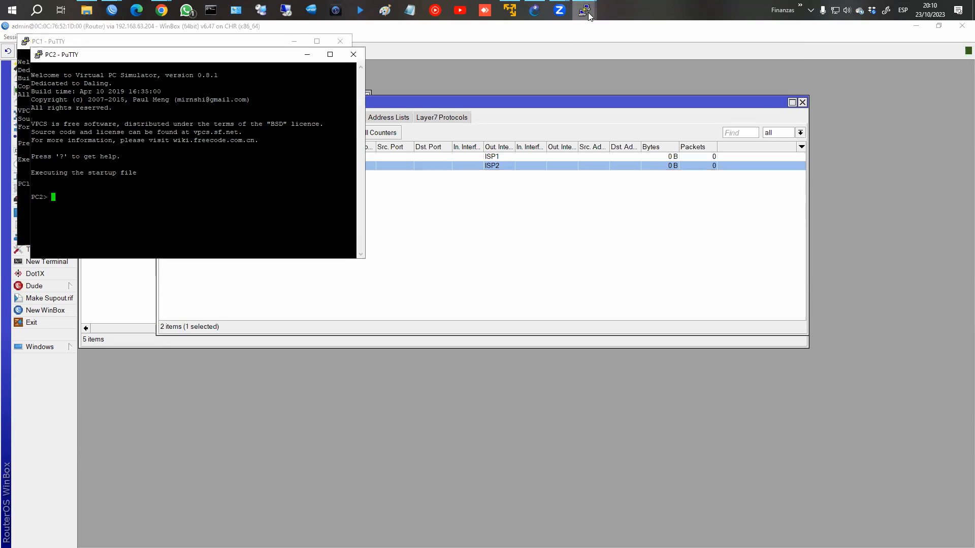
drag(272, 57, 638, 39)
mouse_move(584, 11)
click(619, 58)
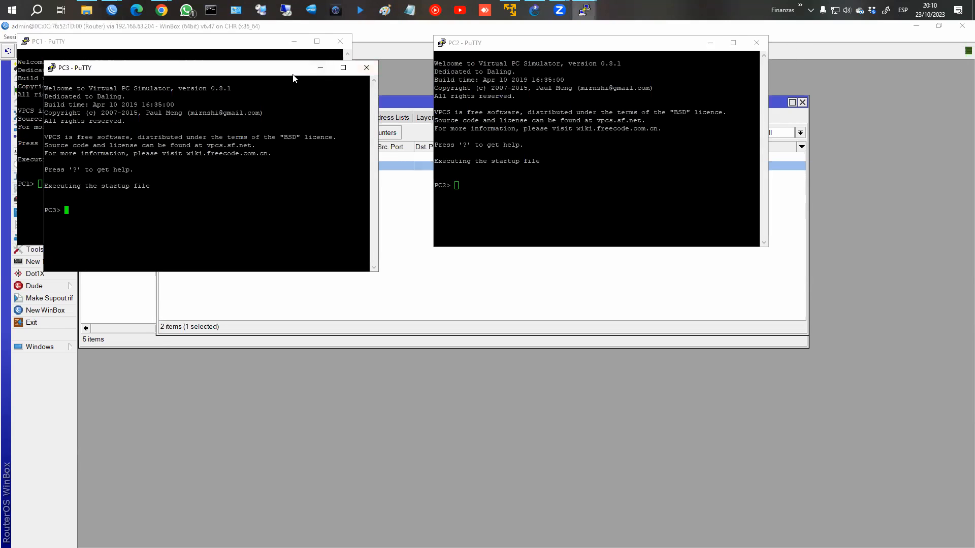
drag(294, 74, 284, 331)
mouse_move(584, 10)
click(700, 79)
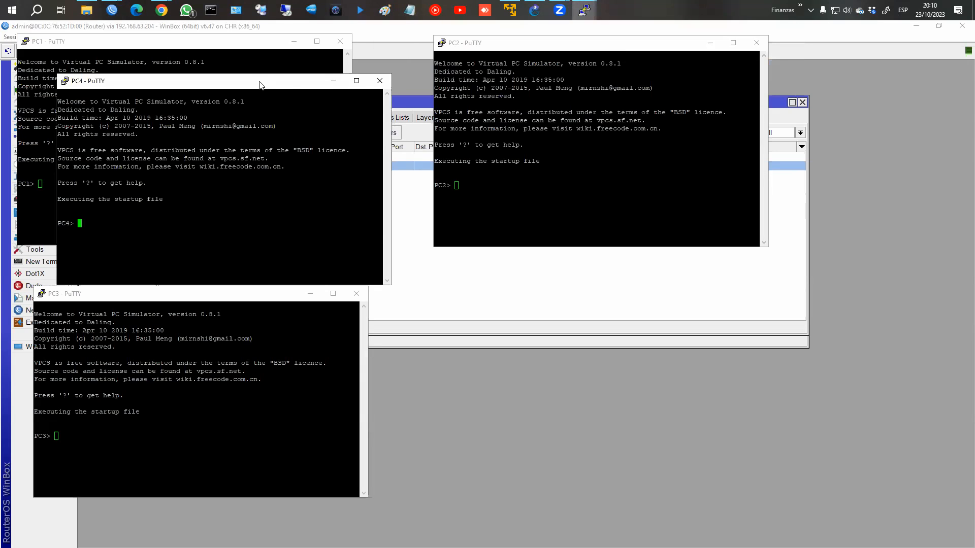
drag(260, 81, 694, 298)
Step: Run dhcp on PC1 and PC2, which receive 192.168.50.254 and .253
click(265, 203)
text(dhcp)
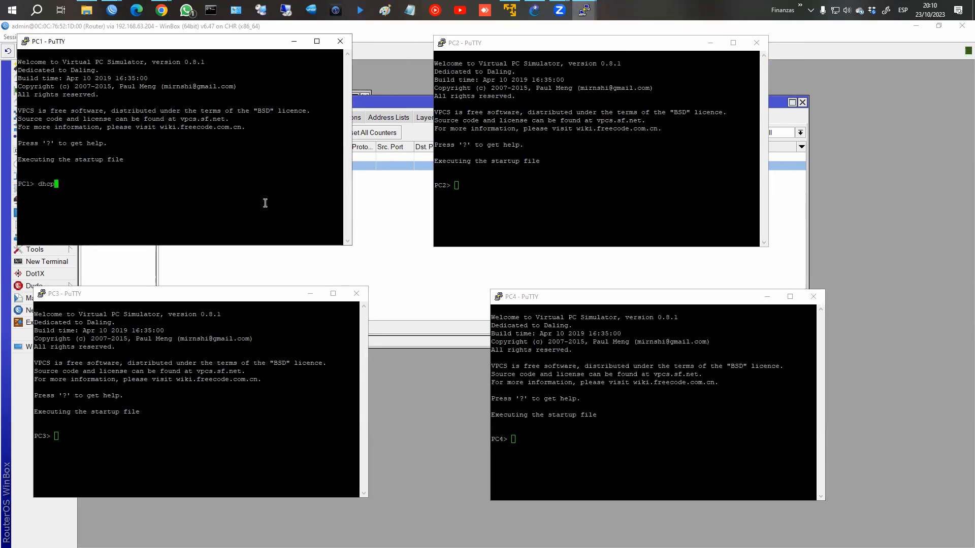
key(Return)
click(605, 219)
text(d)
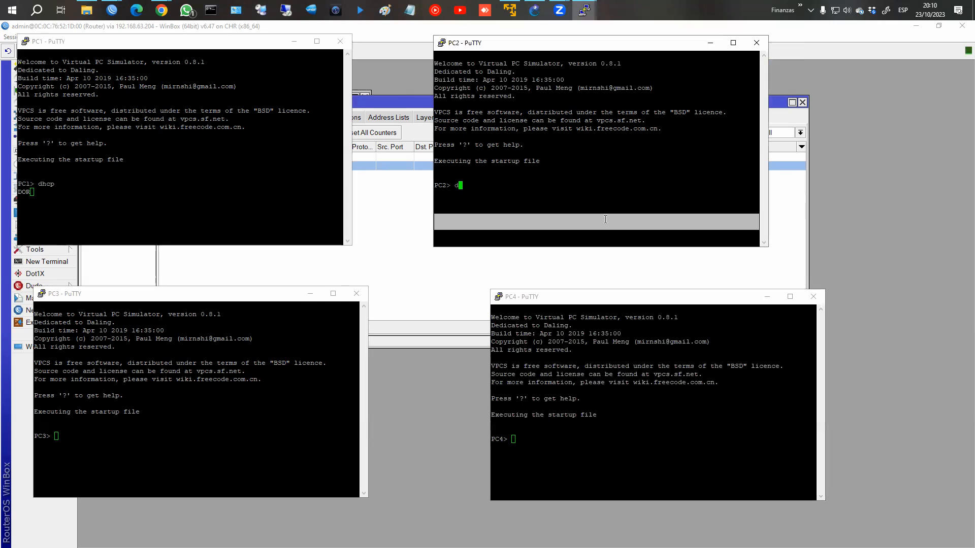
text(ccp)
key(Return)
Step: Run dhcp on PC3 and PC4, which receive 192.168.50.252 and .251
click(129, 425)
text(dcp)
key(BackSpace)
key(BackSpace)
text(hcp)
key(Return)
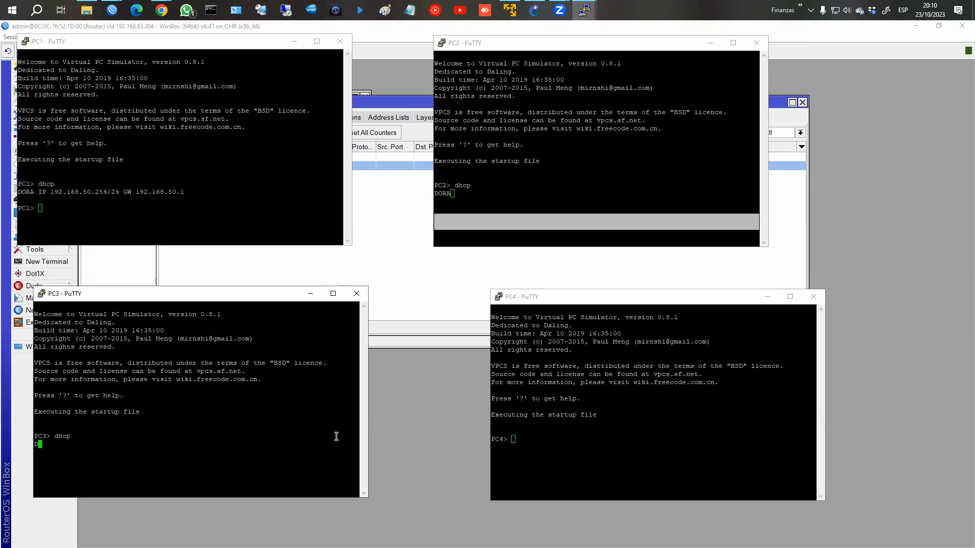
click(558, 478)
text(h)
text(hcp)
key(Return)
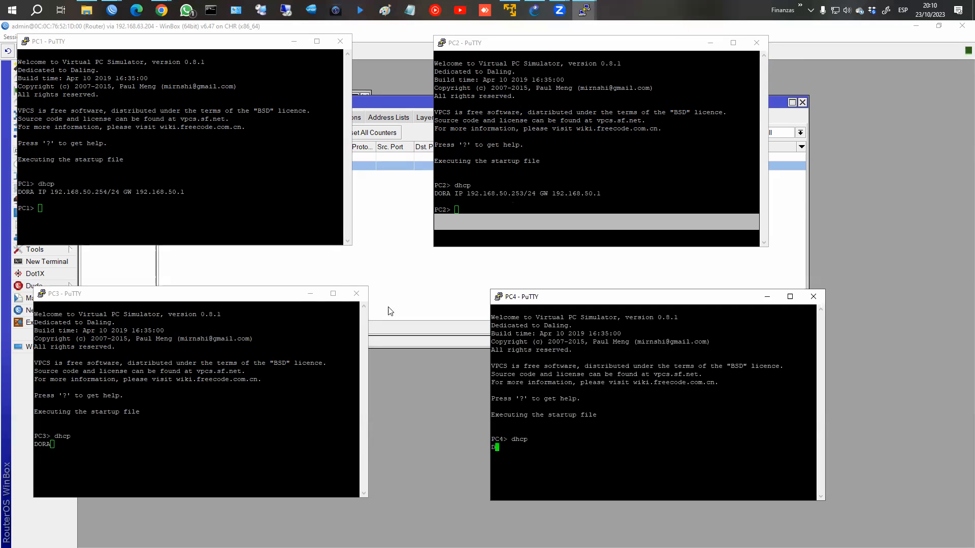
click(83, 193)
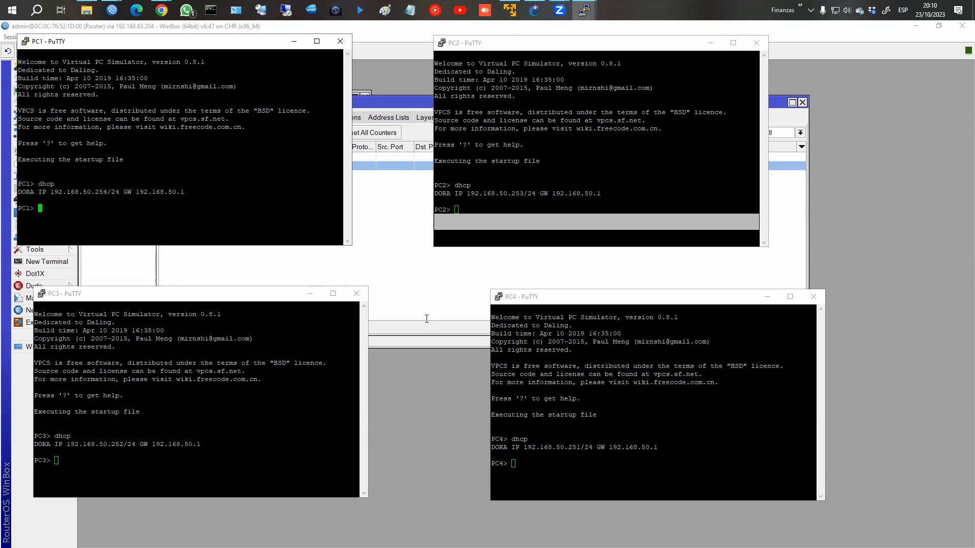
Step: From PC2, ping fb.com, trace fb.com, and highlight the 10.10.10.1 hop
click(541, 211)
text(pin)
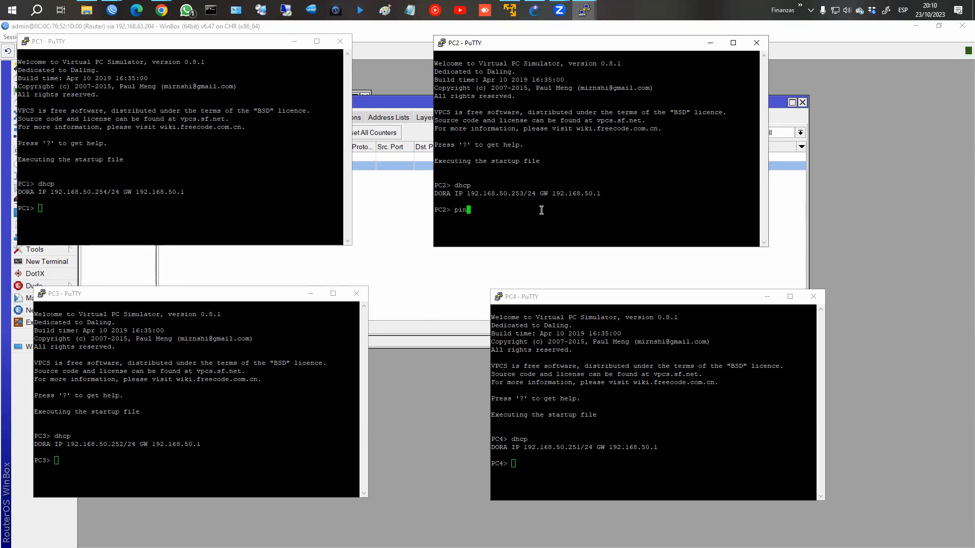
text(g fb.com)
key(Return)
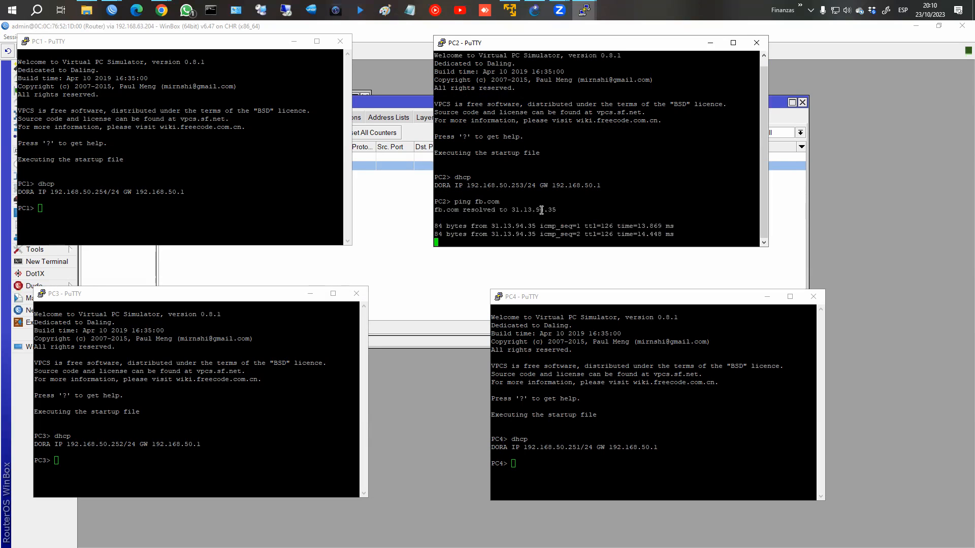
text(trace)
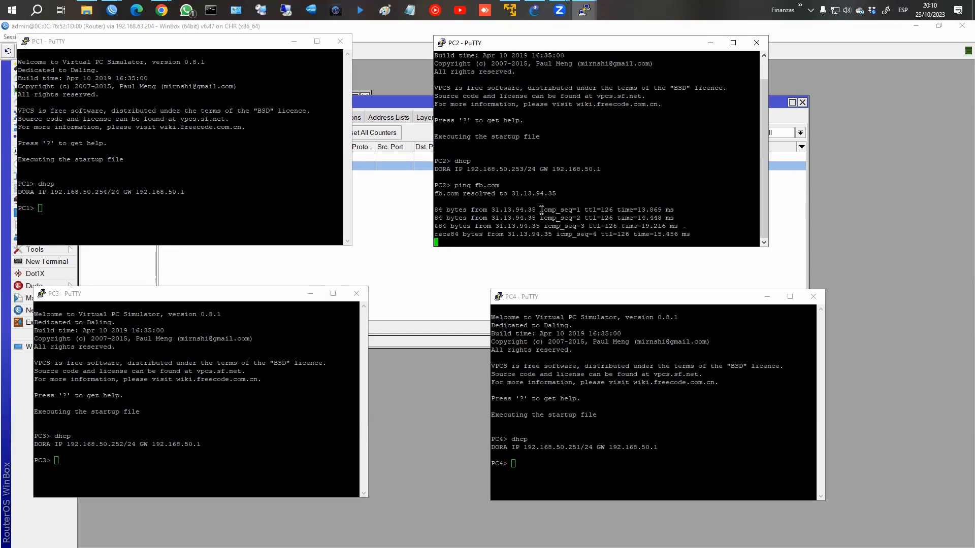
text(c)
key(BackSpace)
text(cb.)
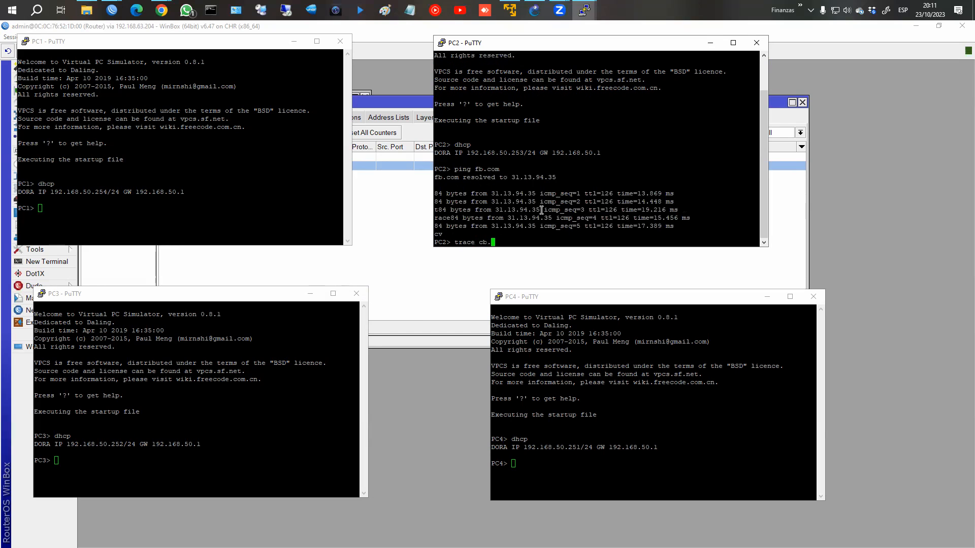
key(BackSpace)
key(BackSpace)
key(BackSpace)
text(fb.com)
key(Return)
drag(450, 226, 636, 227)
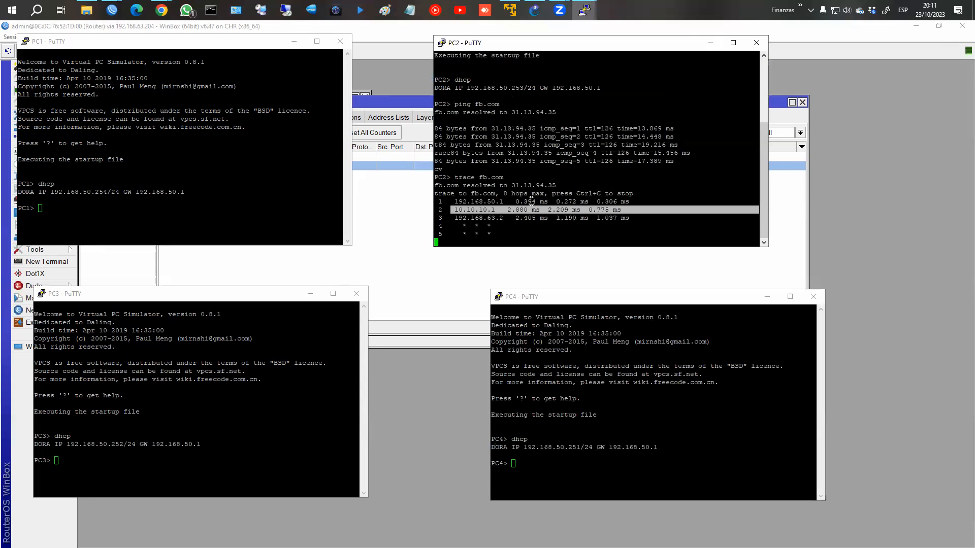
Step: From PC4, trace fb.com and highlight the 10.10.10.1 hop
click(568, 416)
text(trace fb.)
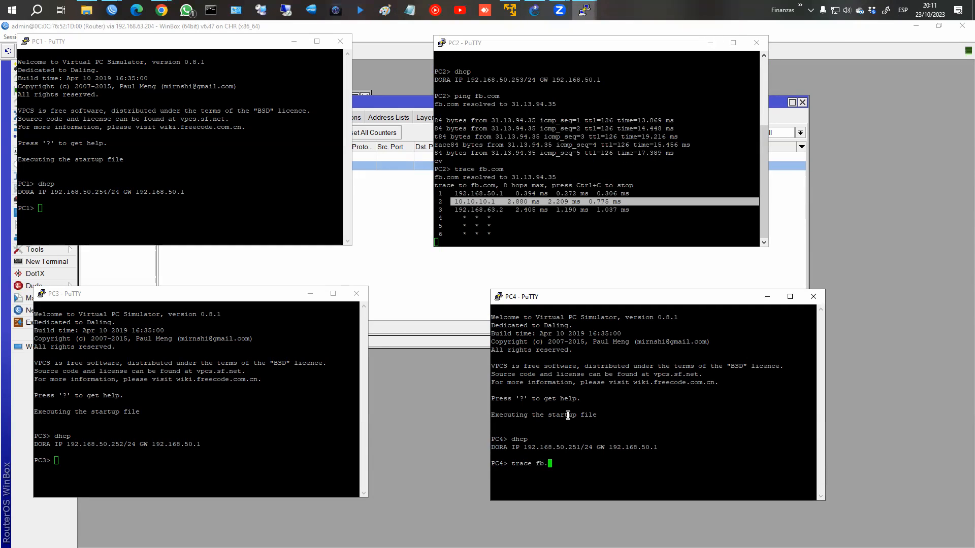
text(com)
key(Return)
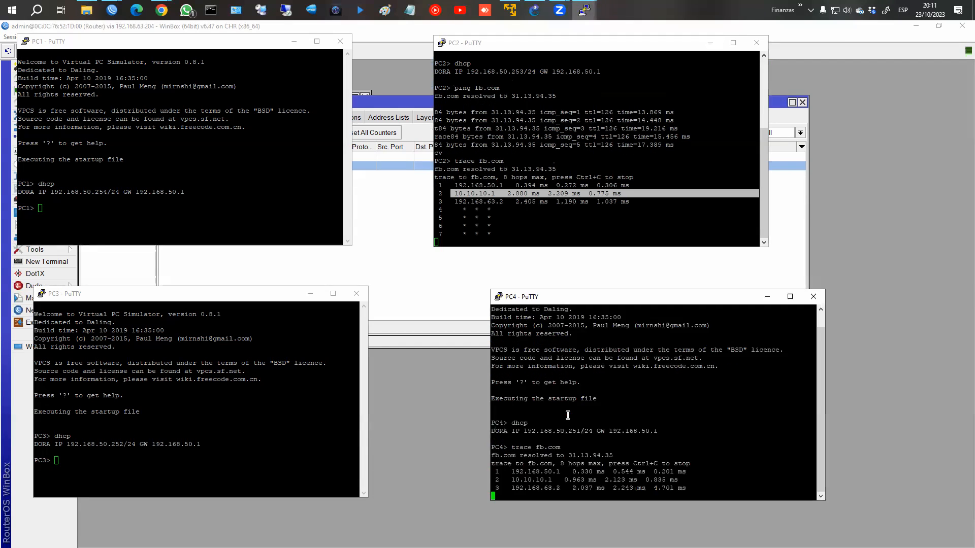
drag(511, 480, 692, 480)
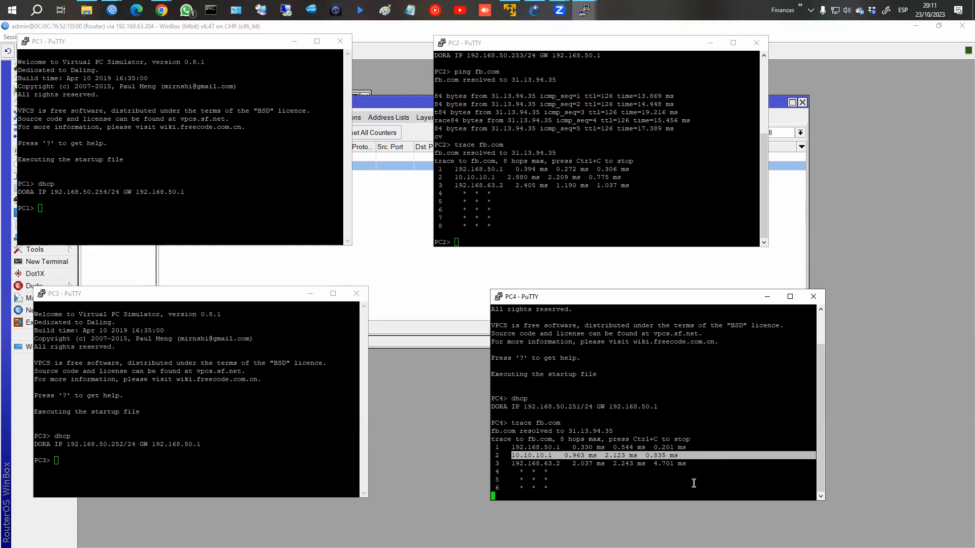
click(450, 313)
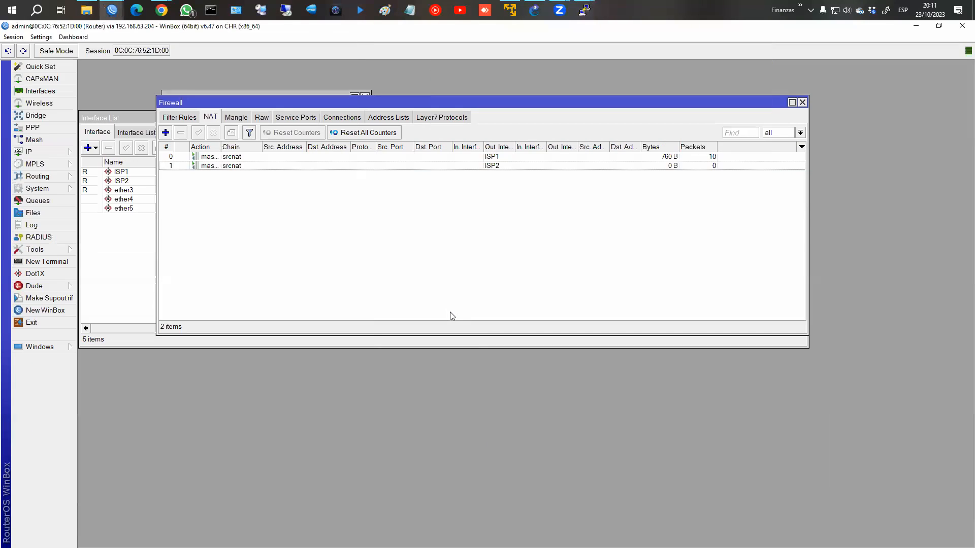
click(241, 121)
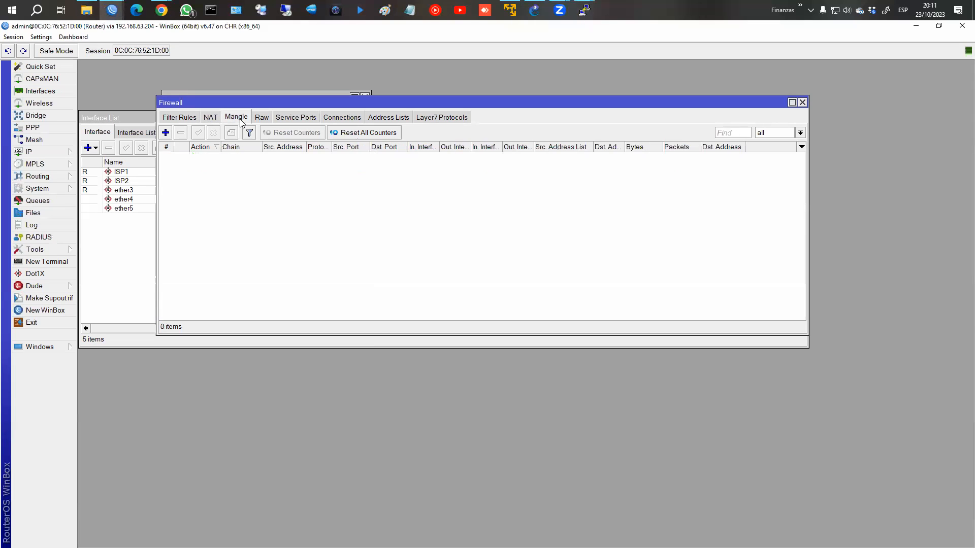
click(211, 118)
click(231, 168)
click(230, 158)
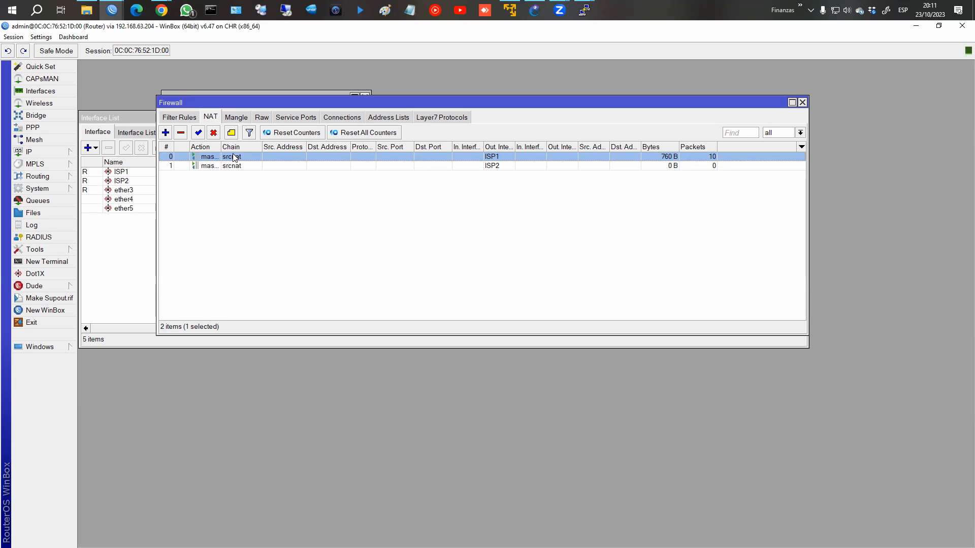
click(271, 166)
click(271, 156)
click(270, 163)
click(272, 158)
click(270, 161)
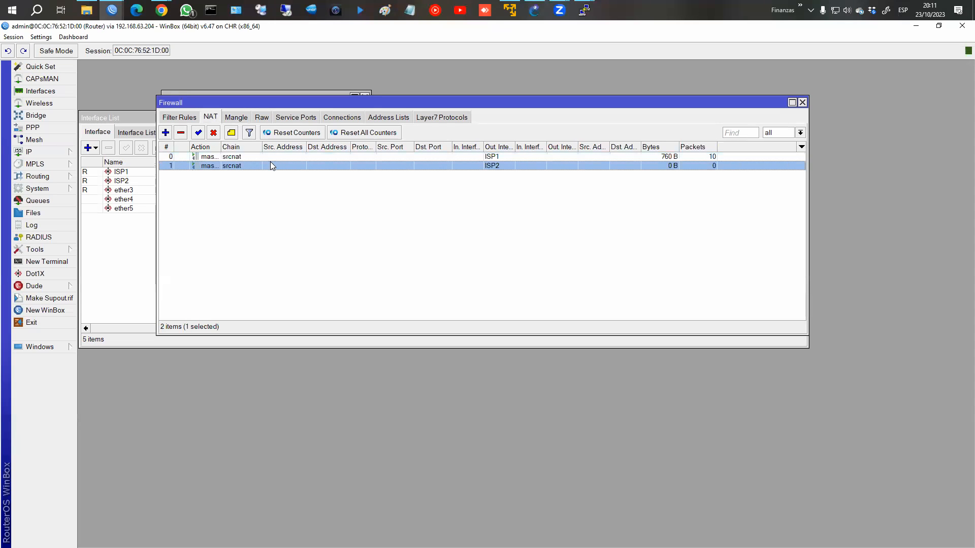
click(273, 156)
click(272, 163)
click(275, 156)
click(272, 165)
click(271, 159)
double_click(234, 159)
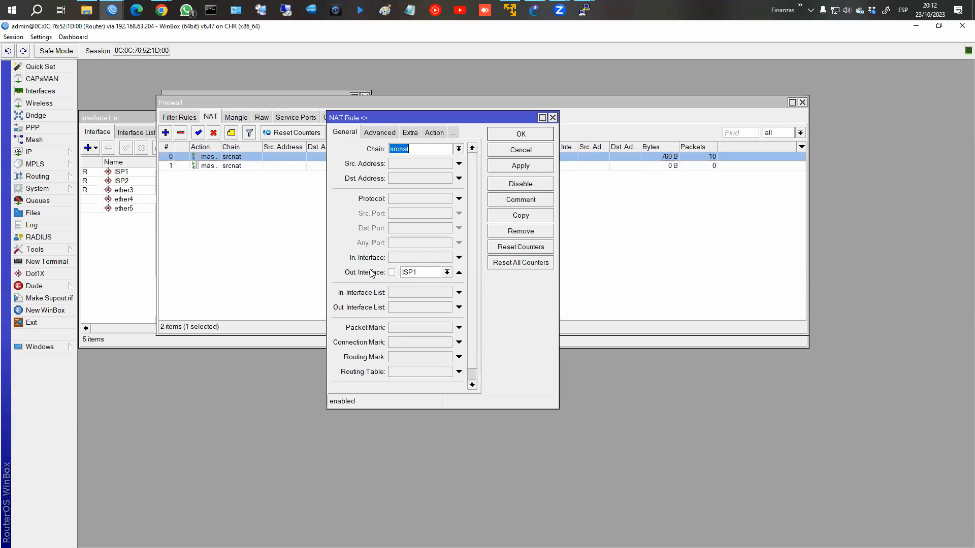
click(434, 133)
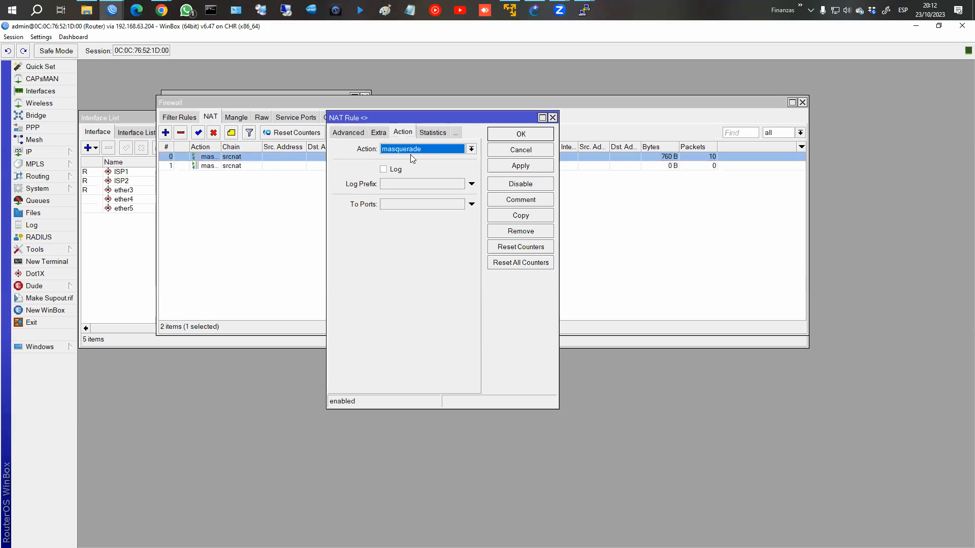
click(519, 135)
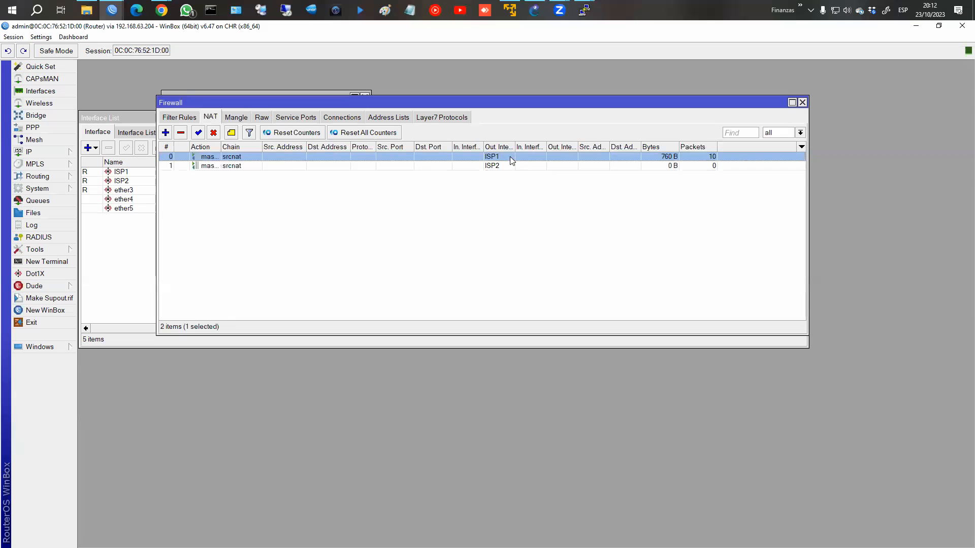
click(508, 166)
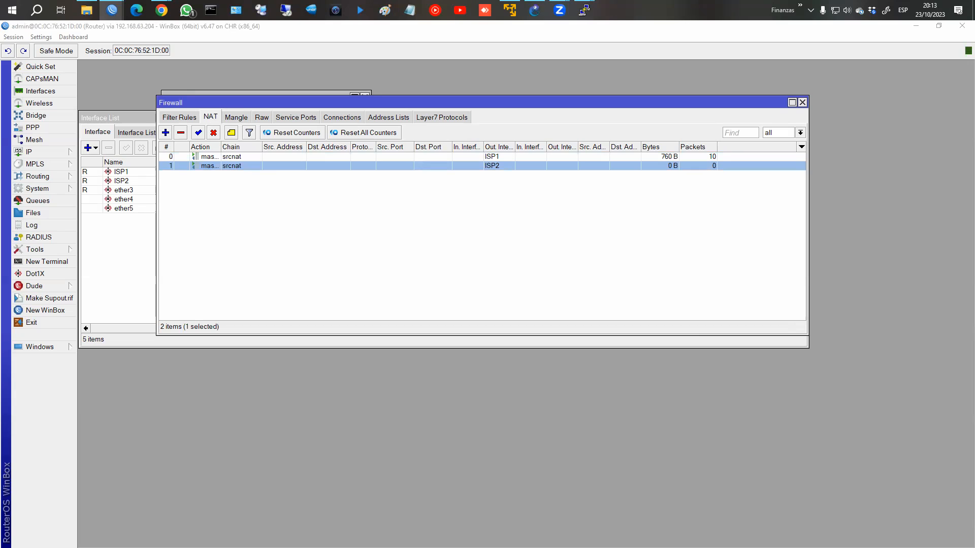
Step: Create a new interface list named WAN
click(47, 92)
click(133, 132)
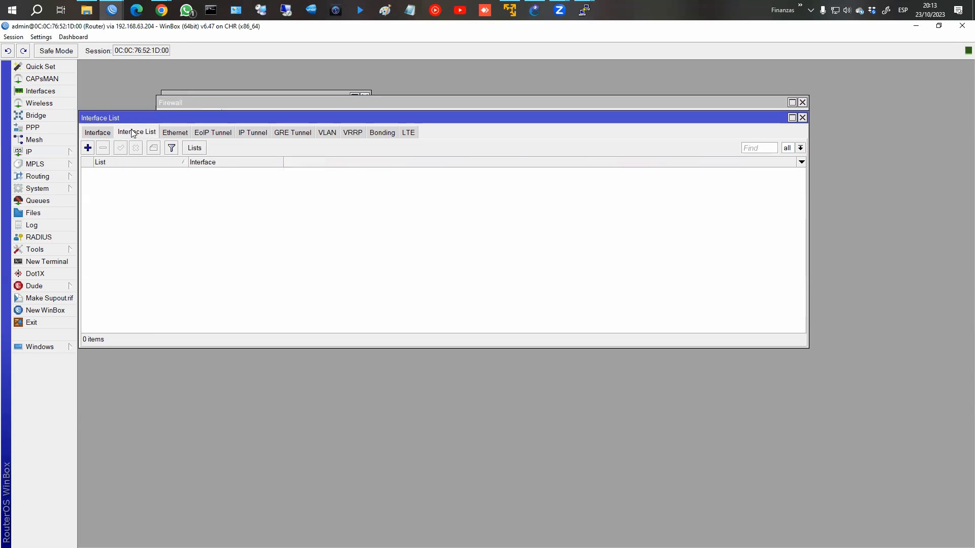
click(191, 148)
click(393, 173)
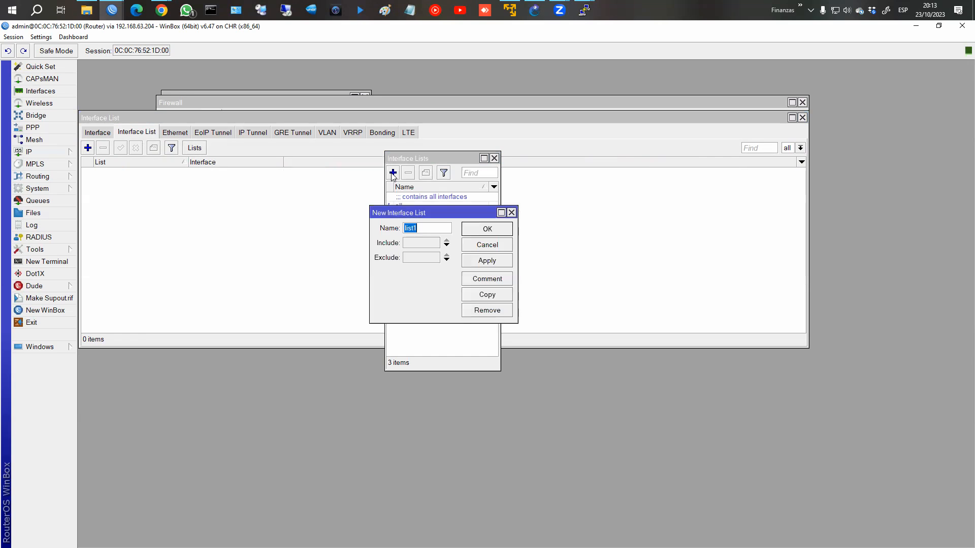
text(WAN)
click(485, 229)
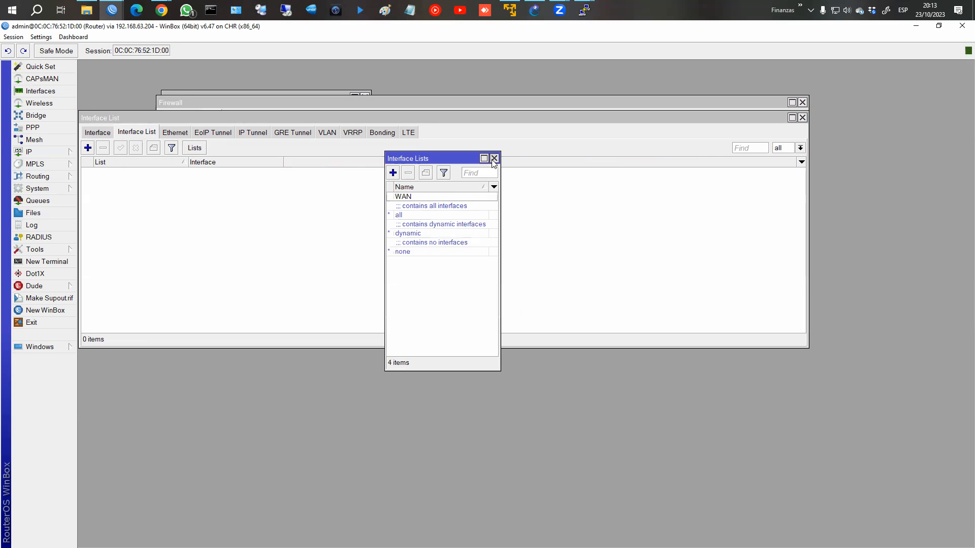
click(494, 158)
Step: Add ISP1 and ISP2 as members of the WAN list
click(88, 147)
text(WAN)
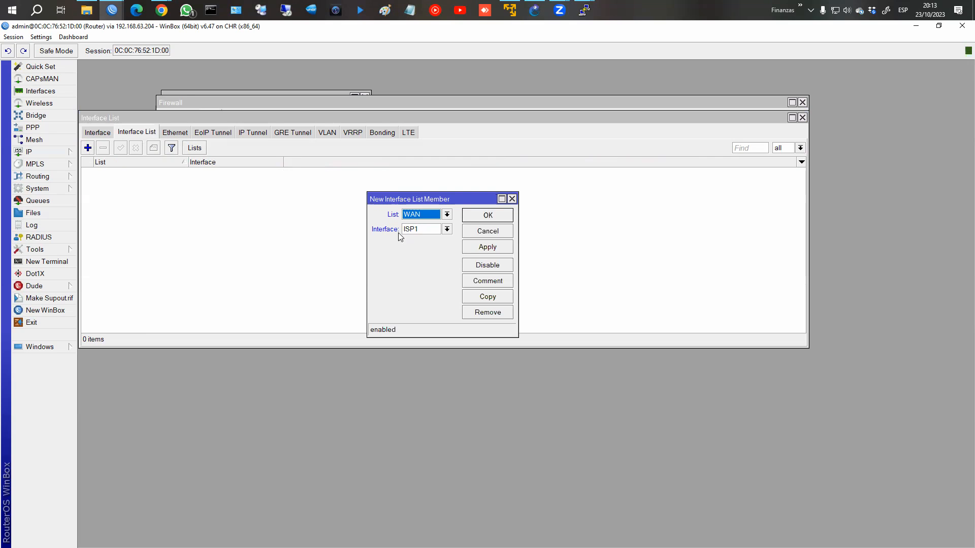
click(476, 247)
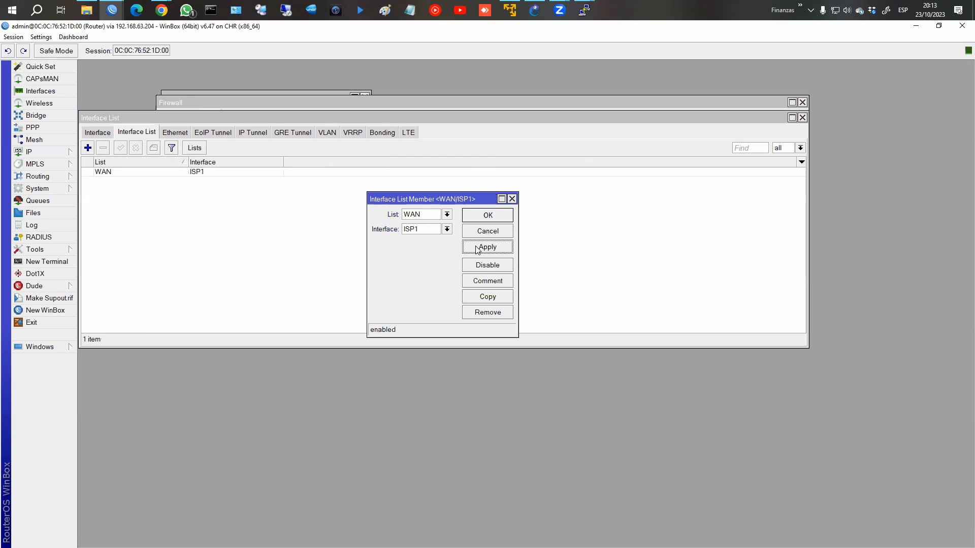
click(486, 294)
click(435, 242)
click(432, 260)
click(499, 227)
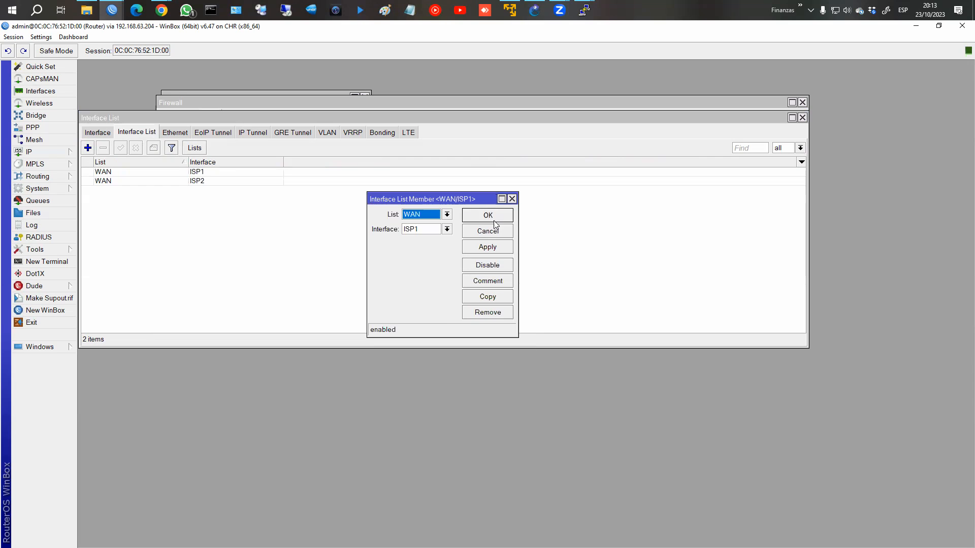
click(485, 216)
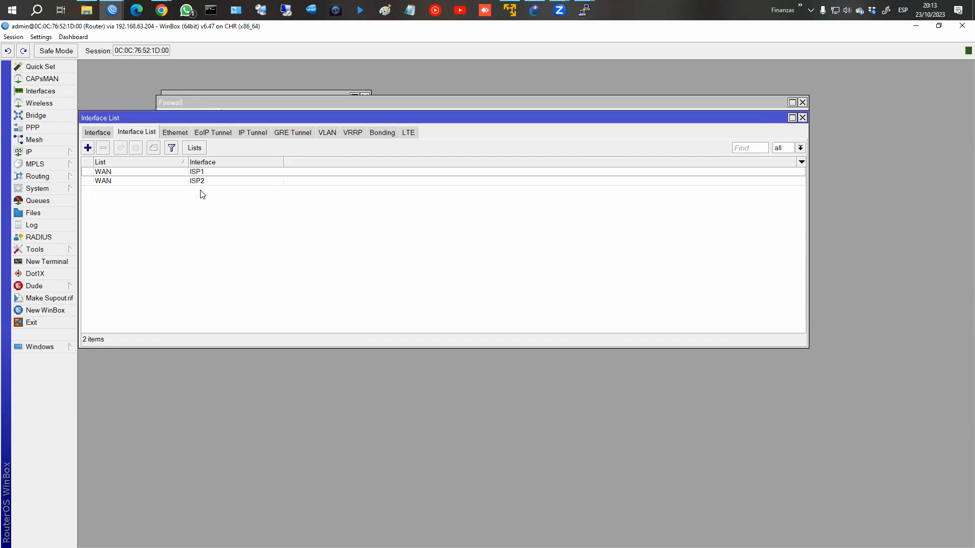
click(802, 118)
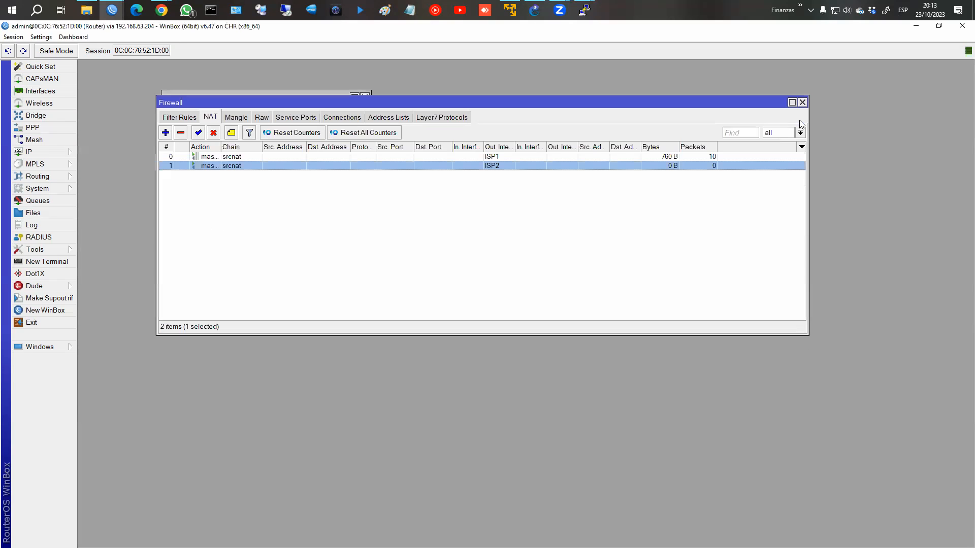
Step: Add a srcnat masquerade NAT rule for Out. Interface List WAN
click(165, 132)
click(339, 136)
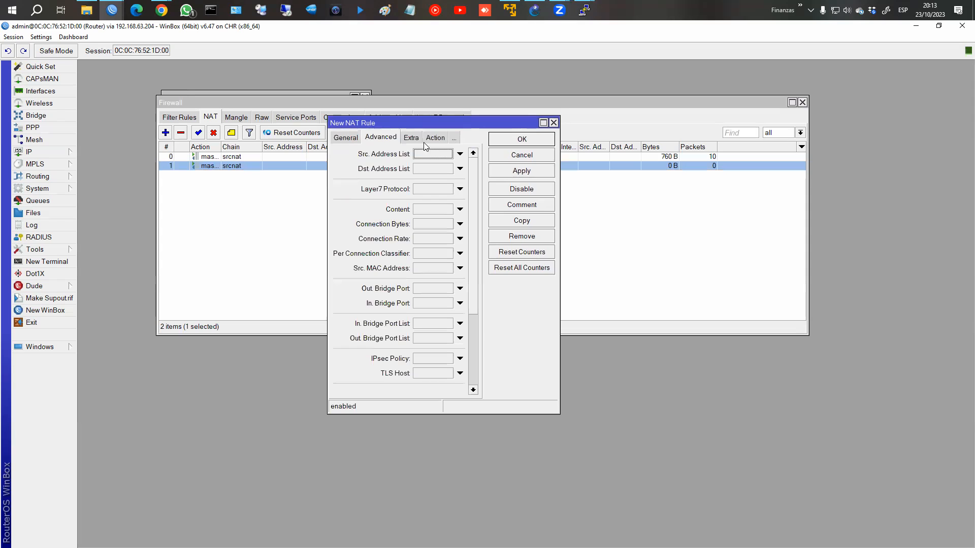
click(346, 137)
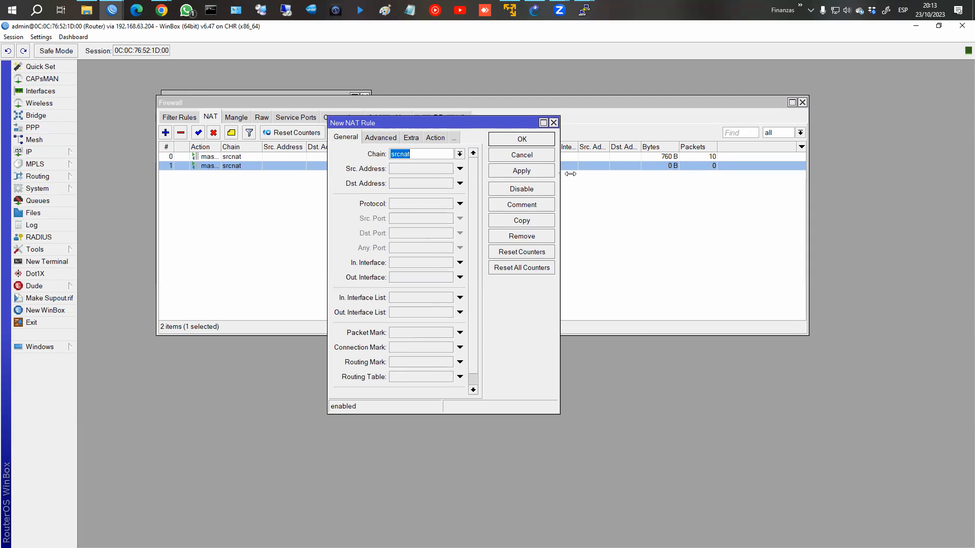
drag(559, 173, 642, 173)
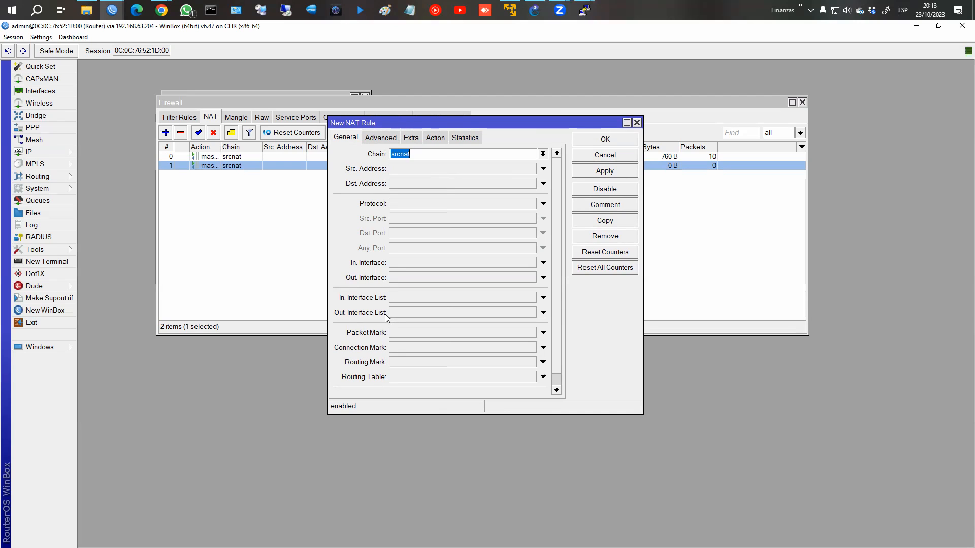
click(543, 312)
click(530, 312)
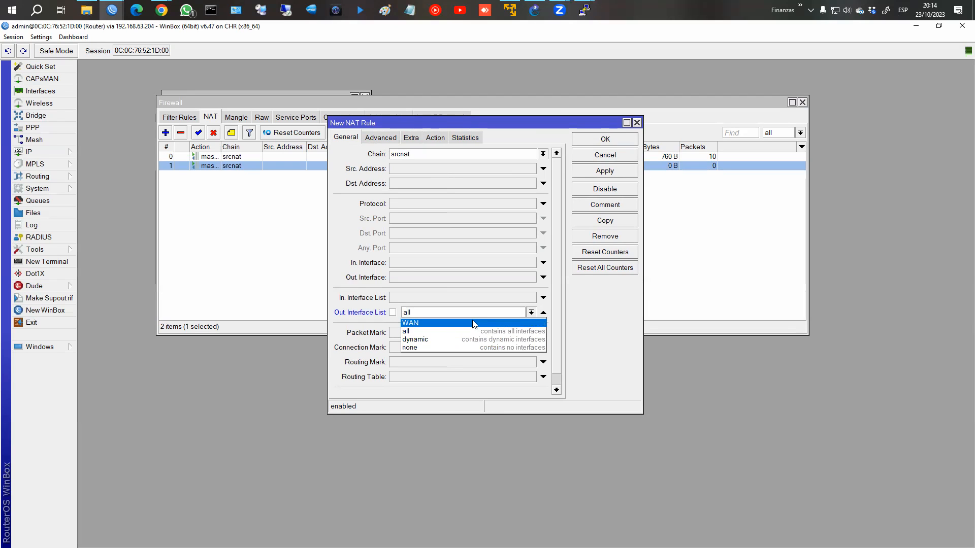
click(474, 323)
click(435, 137)
click(424, 153)
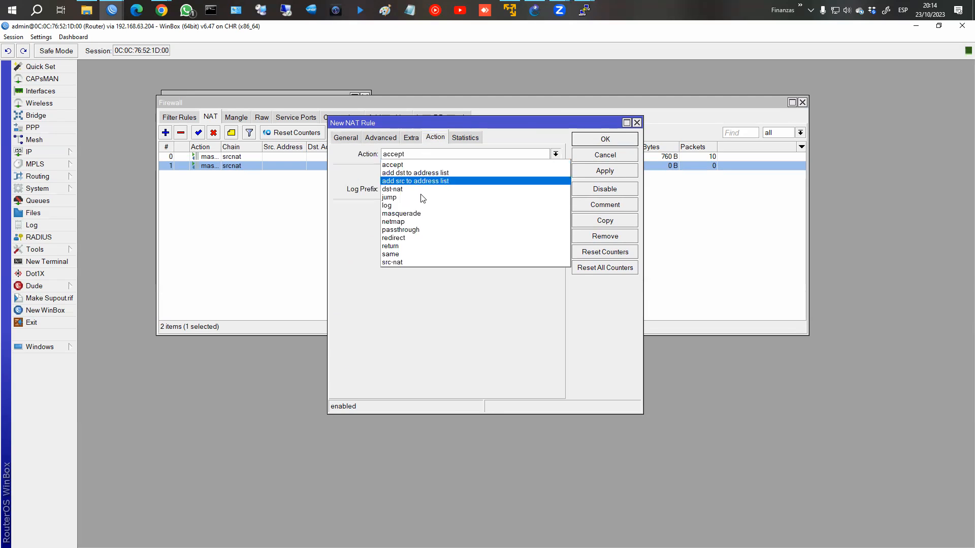
click(424, 213)
click(604, 139)
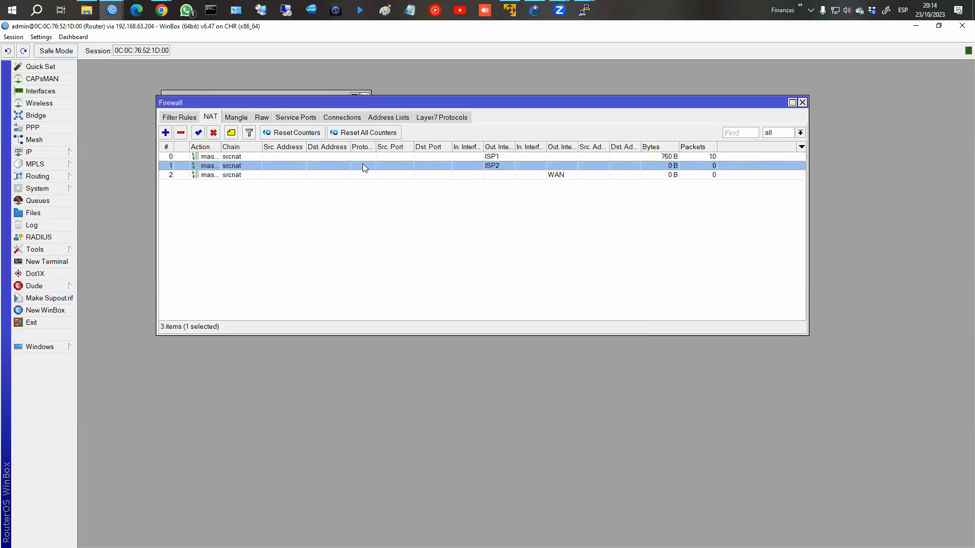
Step: Disable the old ISP1 and ISP2 NAT rules
click(360, 157)
shift+click(347, 164)
click(213, 133)
click(433, 212)
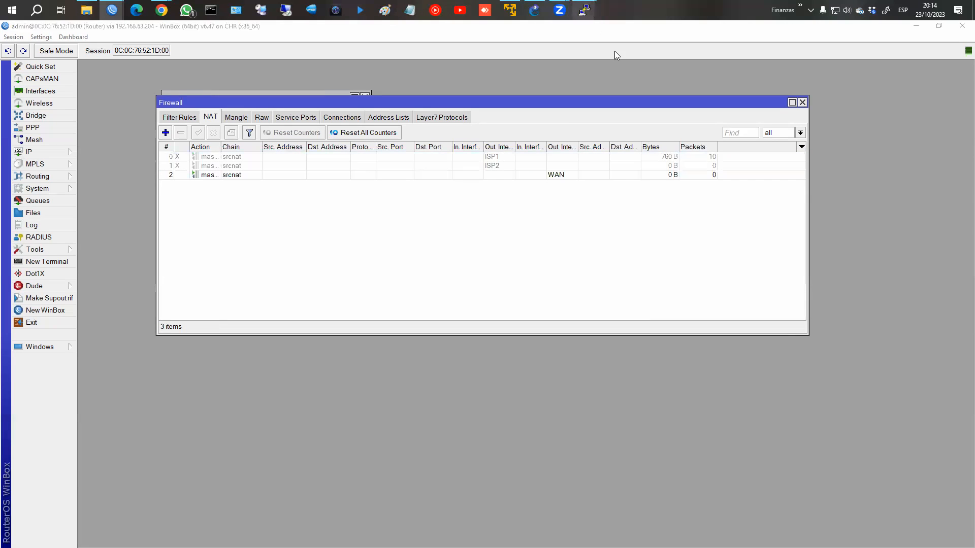
Step: Rerun trace fb.com on PC4, highlight the 10.10.10.1 hop, and return to WinBox
click(708, 73)
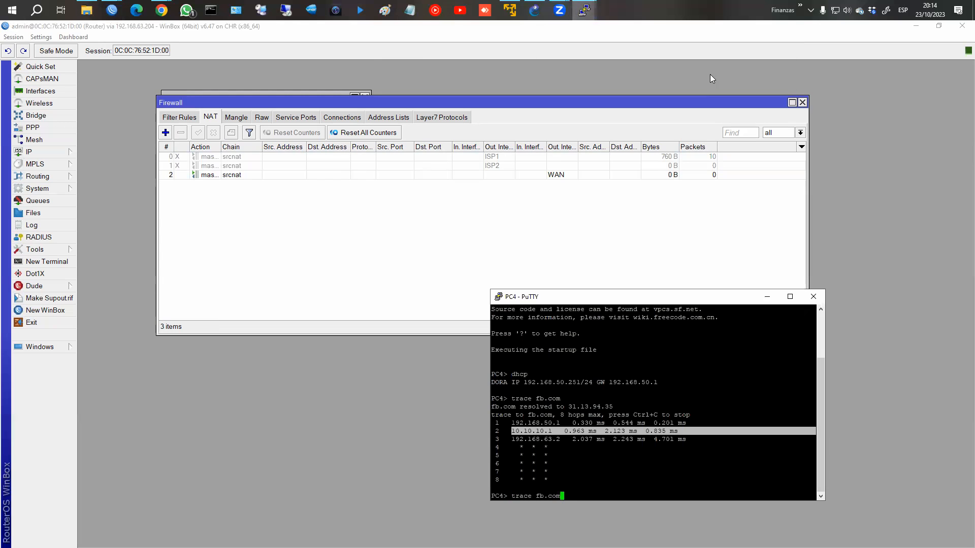
key(Return)
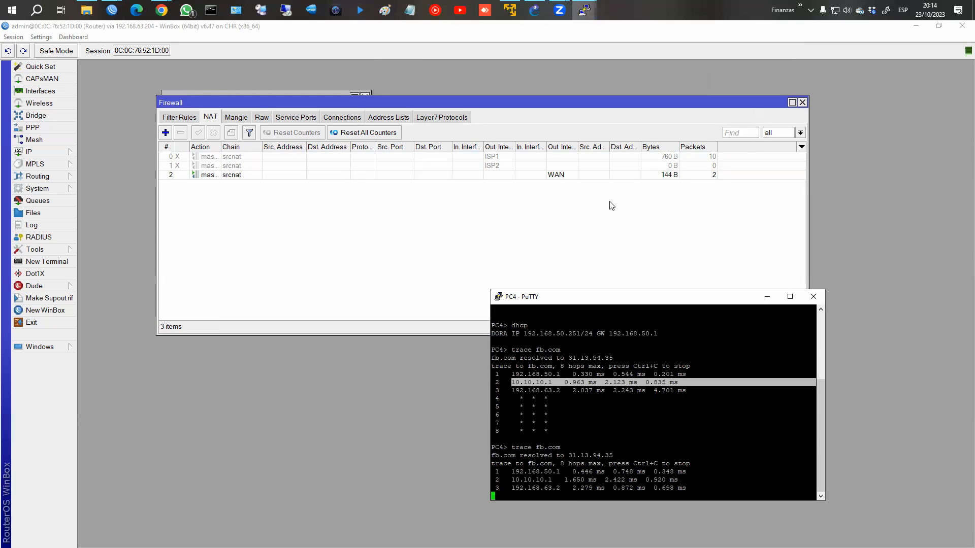
drag(504, 472, 730, 471)
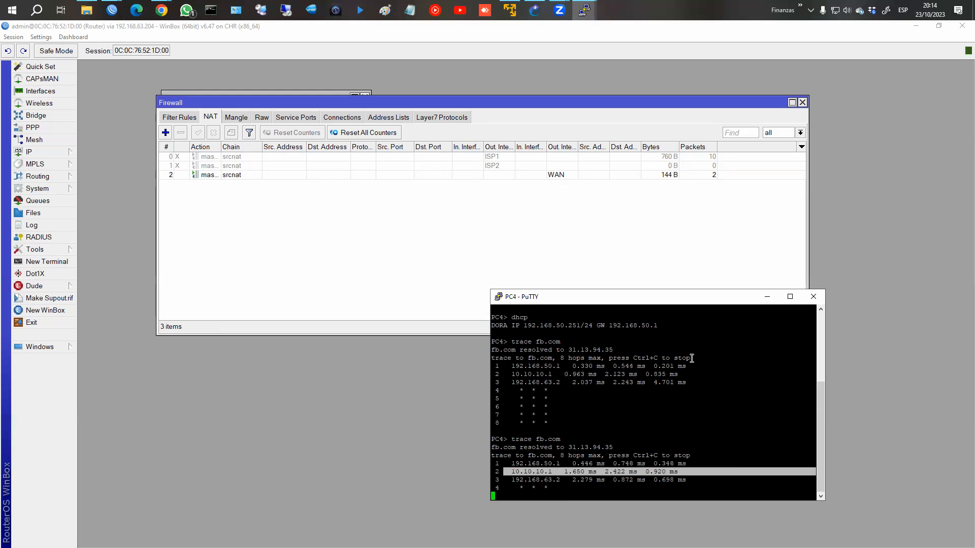
click(425, 245)
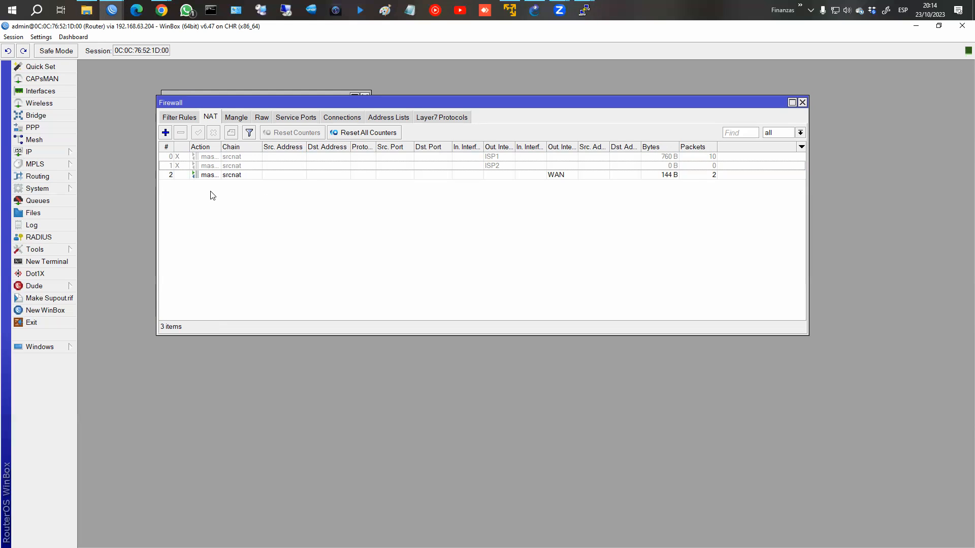
Step: View the empty Mangle table, preview and cancel a new mangle rule, then show Address Lists
click(239, 116)
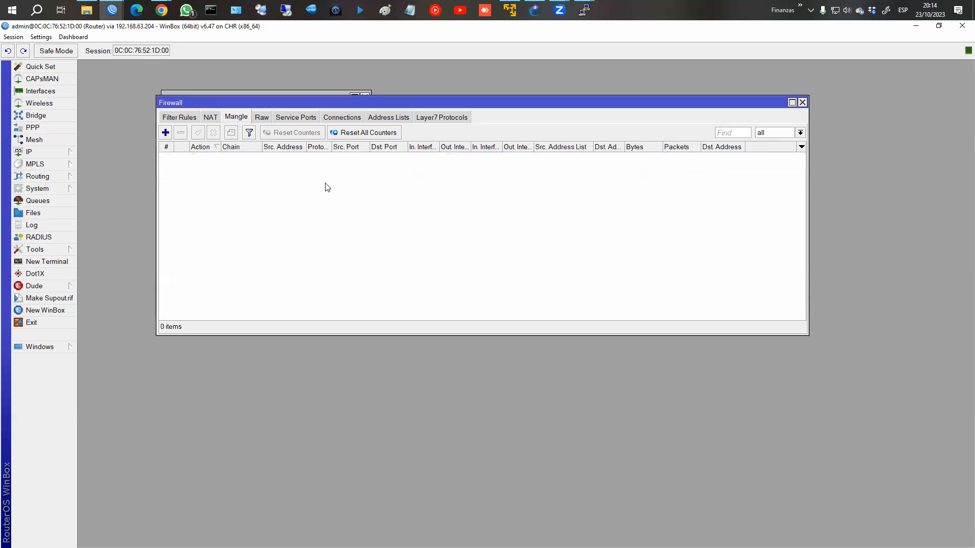
click(165, 133)
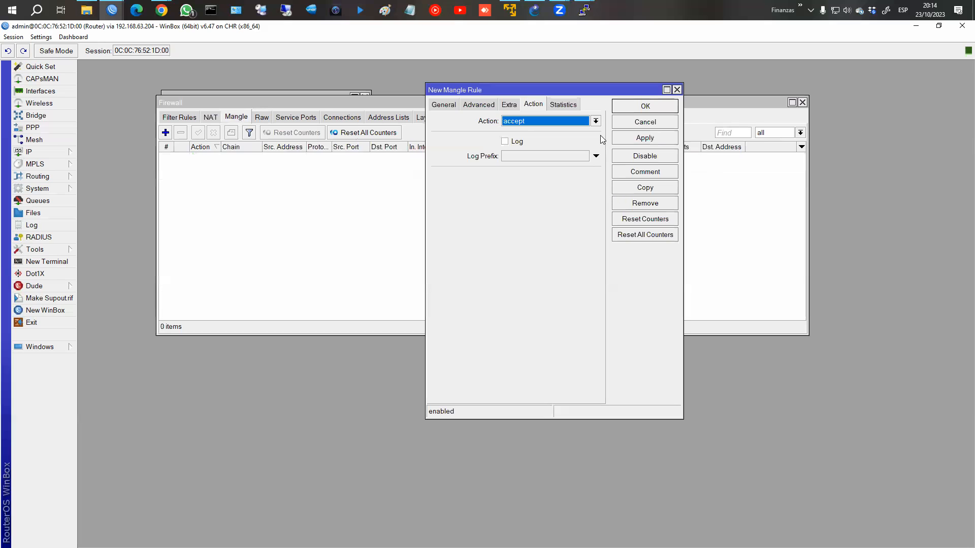
click(442, 105)
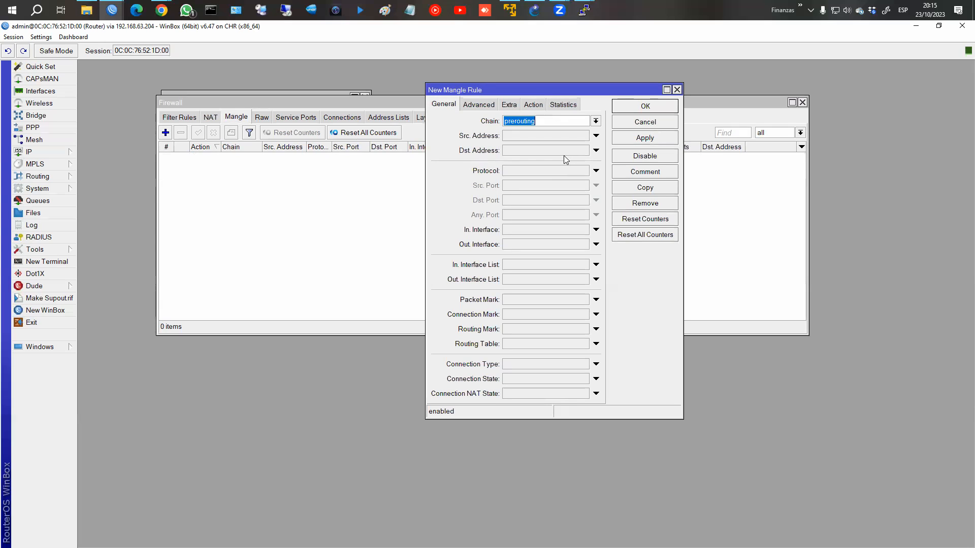
click(624, 127)
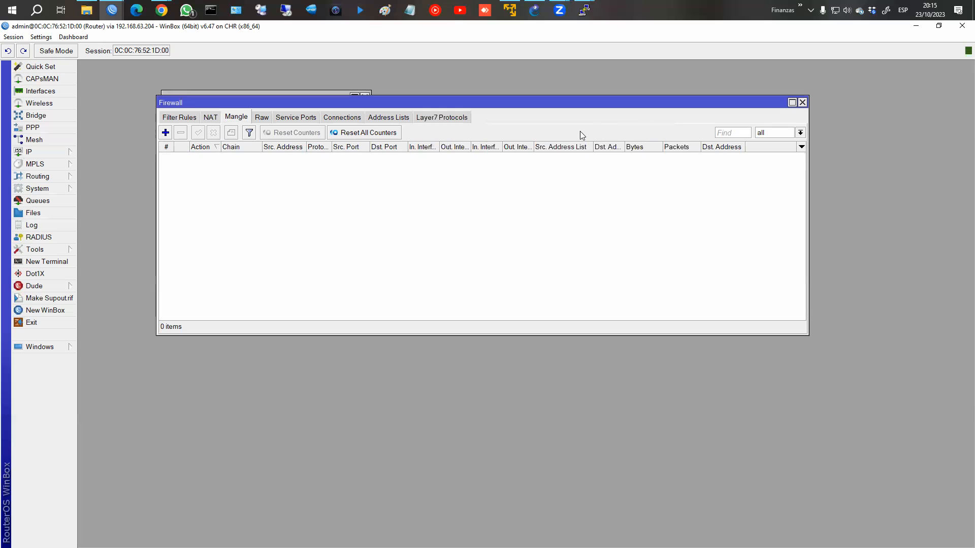
click(394, 121)
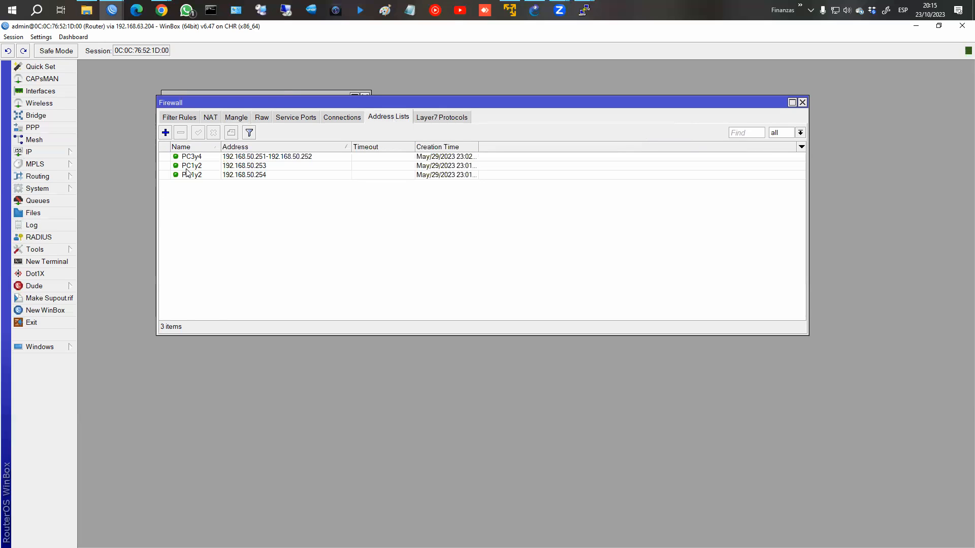
Step: Delete the old address list entries and add RRHH with address 192.168.50.254
drag(193, 161, 190, 174)
click(181, 133)
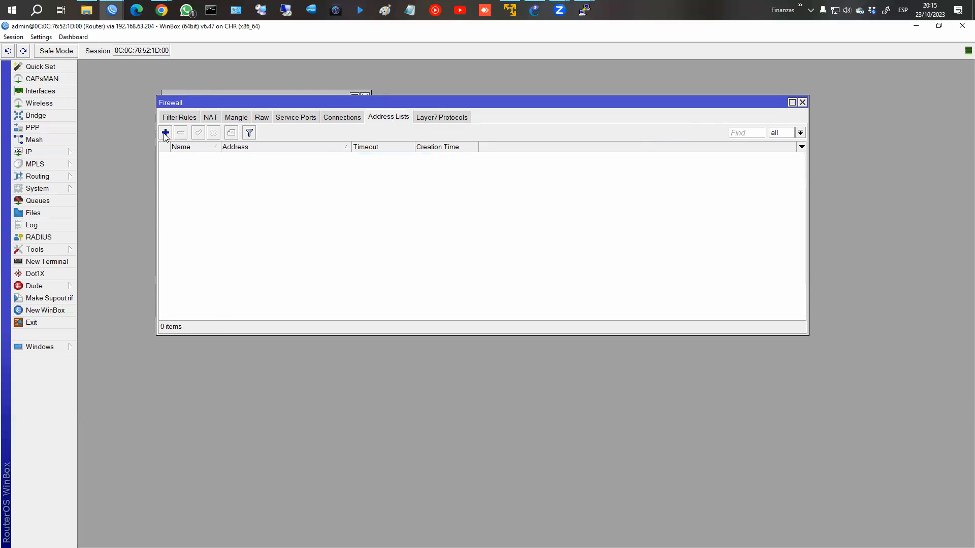
click(165, 133)
text(RRHH)
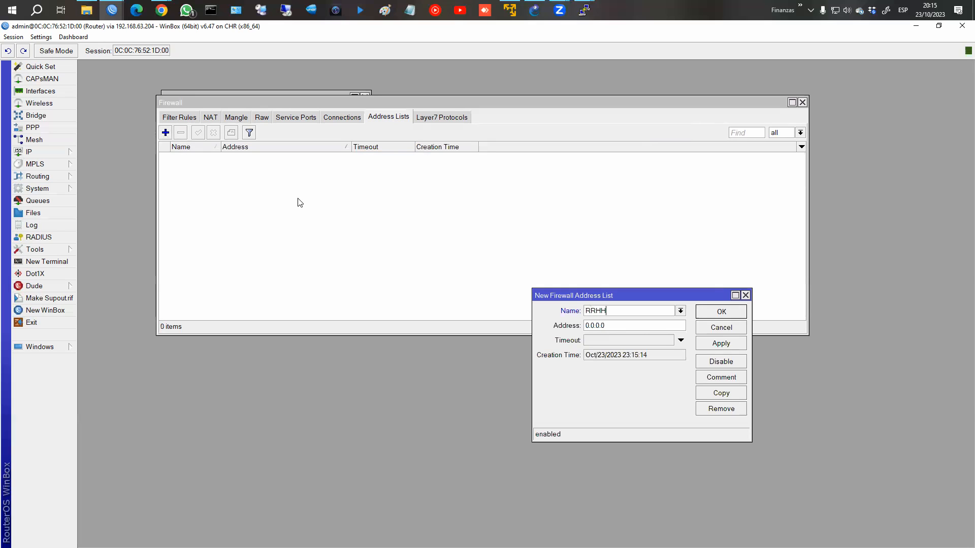
click(613, 326)
key(ctrl+a)
text(17)
key(BackSpace)
text(92.168.50.254)
click(721, 344)
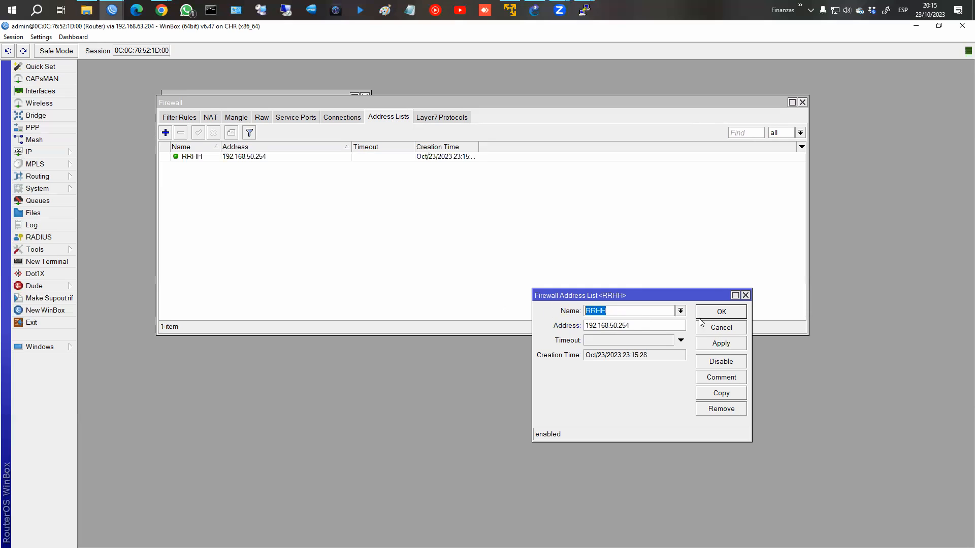
Step: Copy the RRHH entry as 192.168.50.253 and select both RRHH entries
click(720, 391)
click(650, 337)
key(shift+Left)
text(3)
click(744, 324)
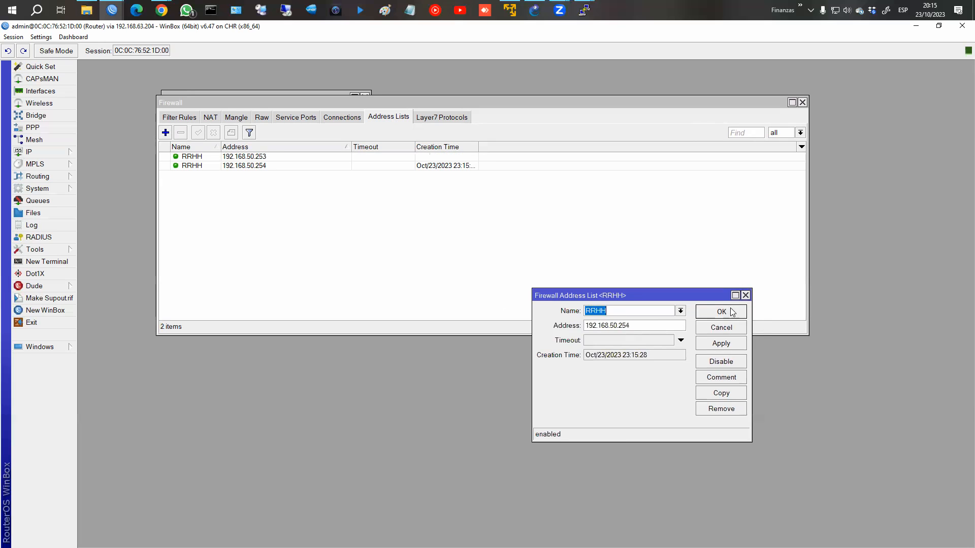
click(731, 312)
key(ctrl+a)
click(204, 156)
click(202, 165)
click(204, 158)
click(206, 167)
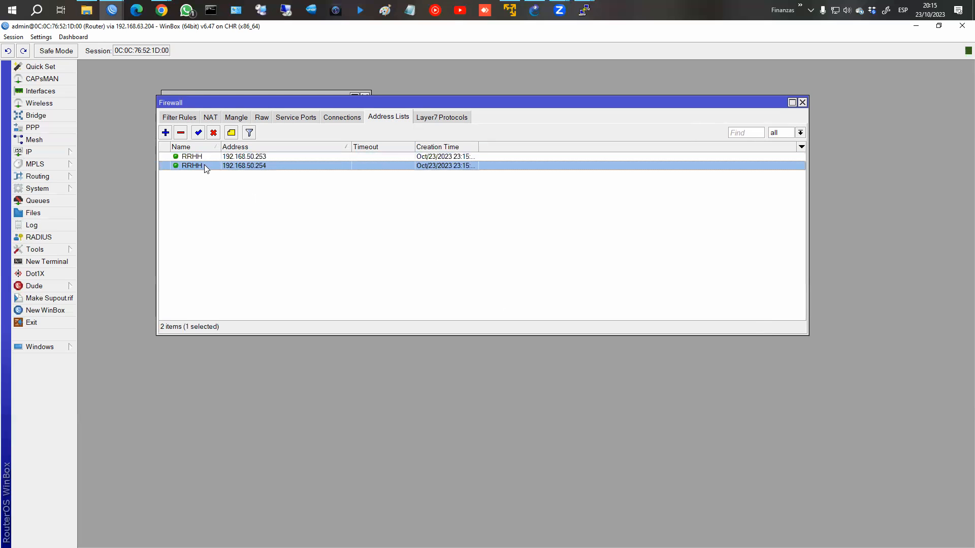
click(207, 157)
click(204, 167)
Step: Add a Sistemas address list entry for 192.168.50.251-252
click(165, 133)
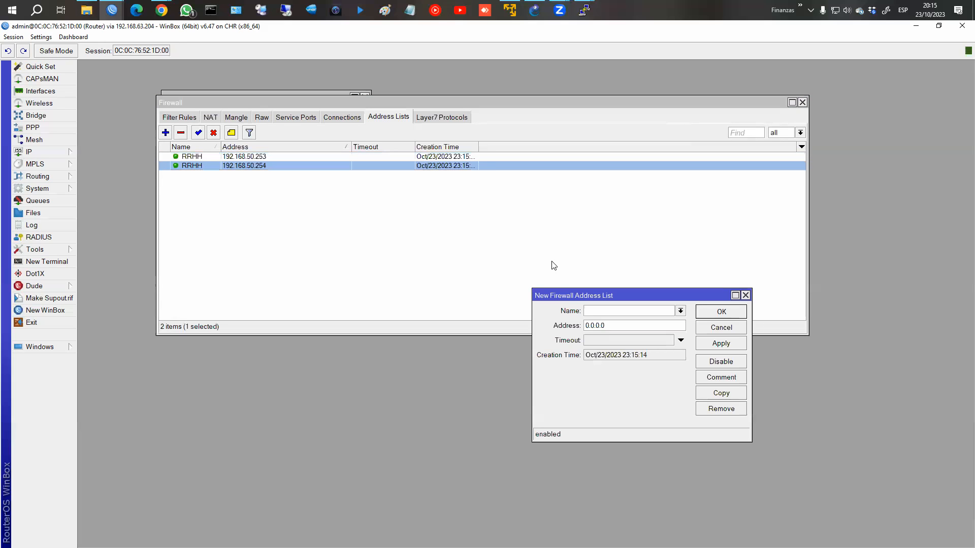
text(Sistemas)
key(Tab)
text(192.168.50.251-252)
key(Return)
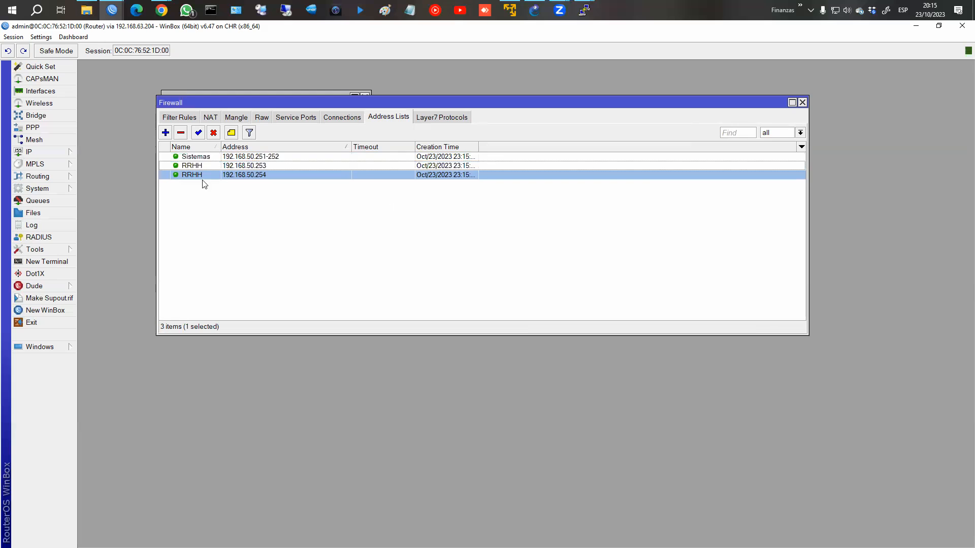
click(196, 158)
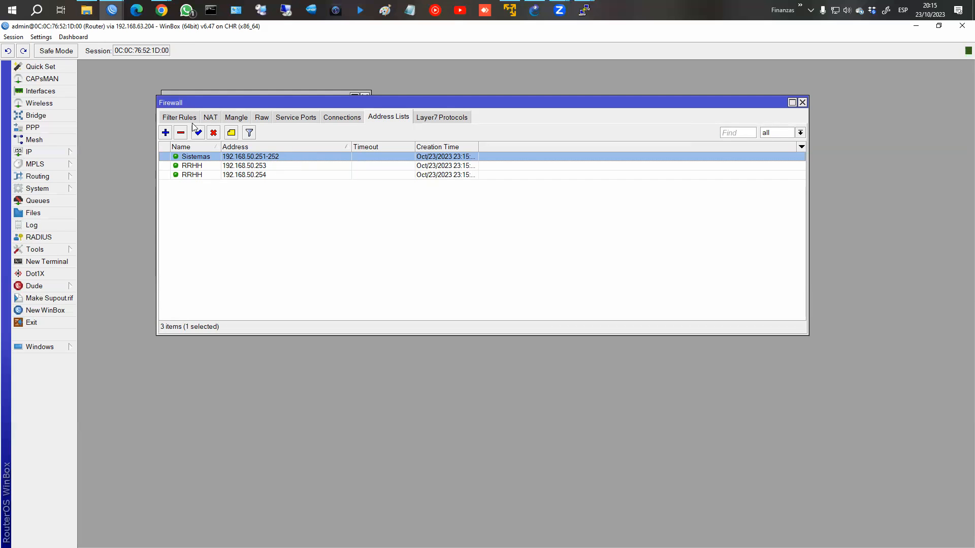
Step: Start a new mangle rule matching Src. Address List RRHH
click(237, 119)
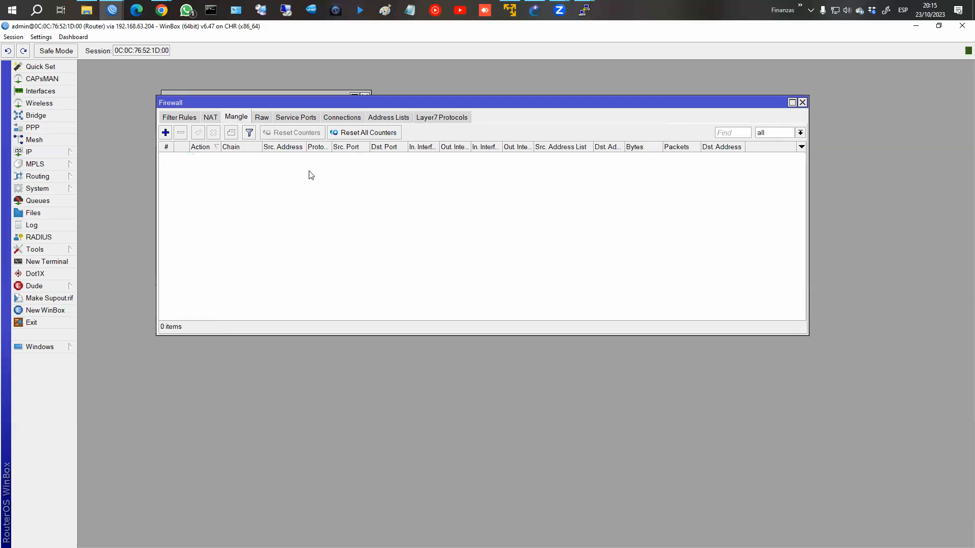
click(165, 133)
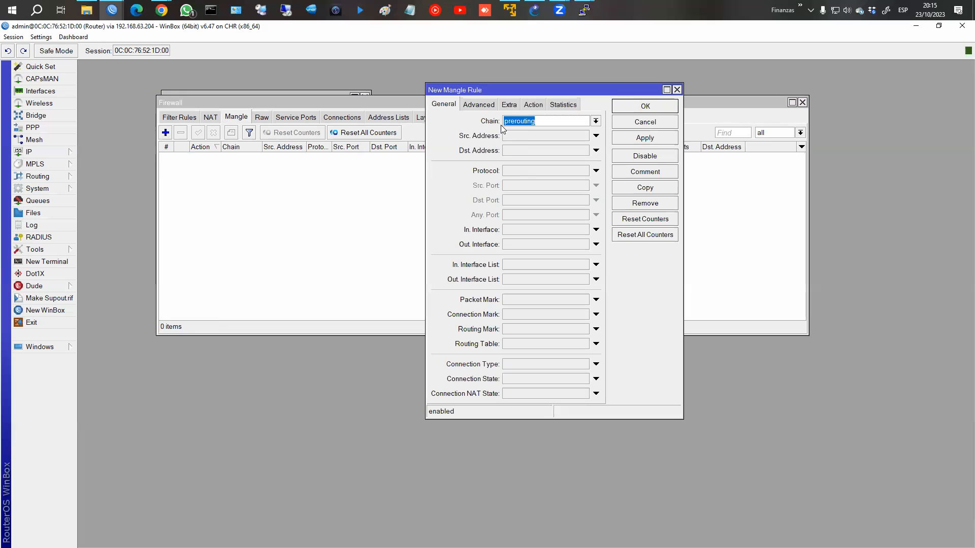
click(479, 104)
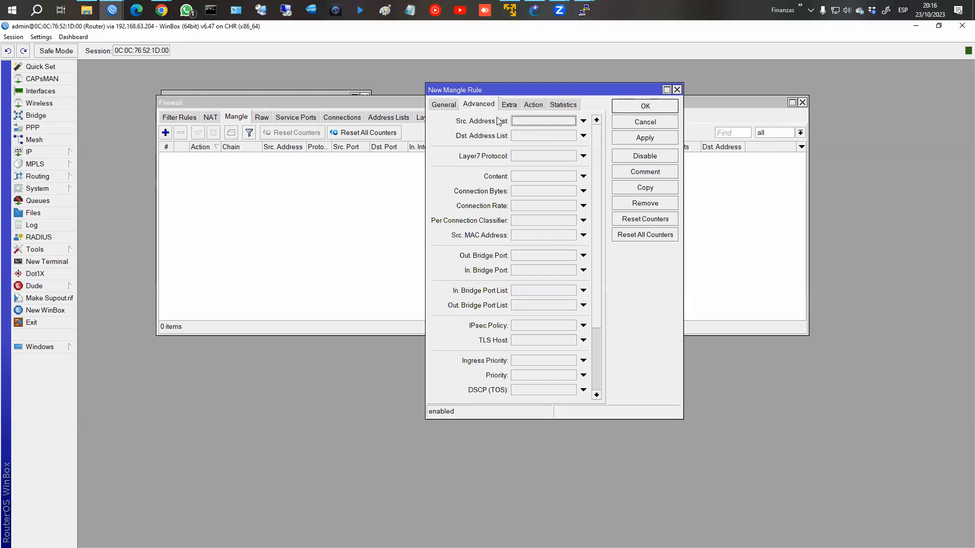
click(583, 120)
click(571, 121)
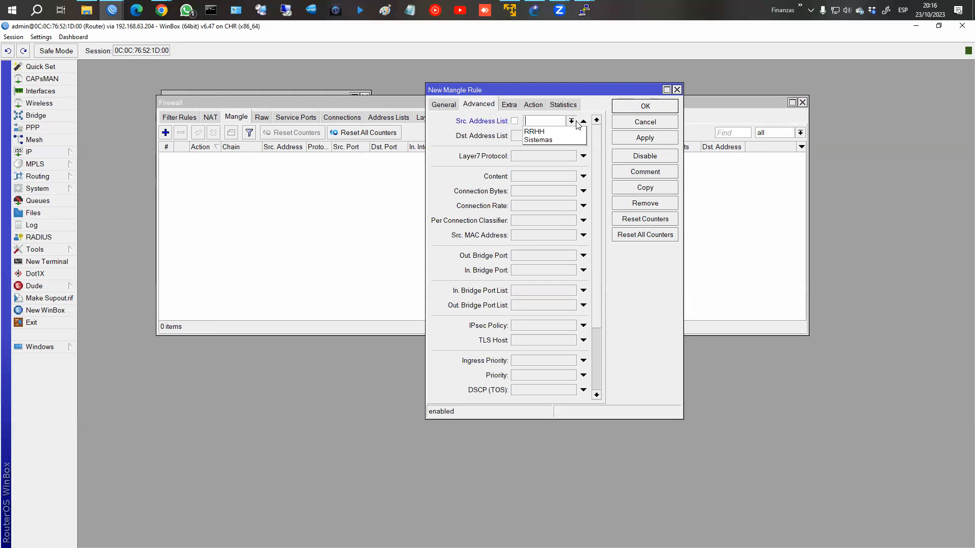
click(542, 131)
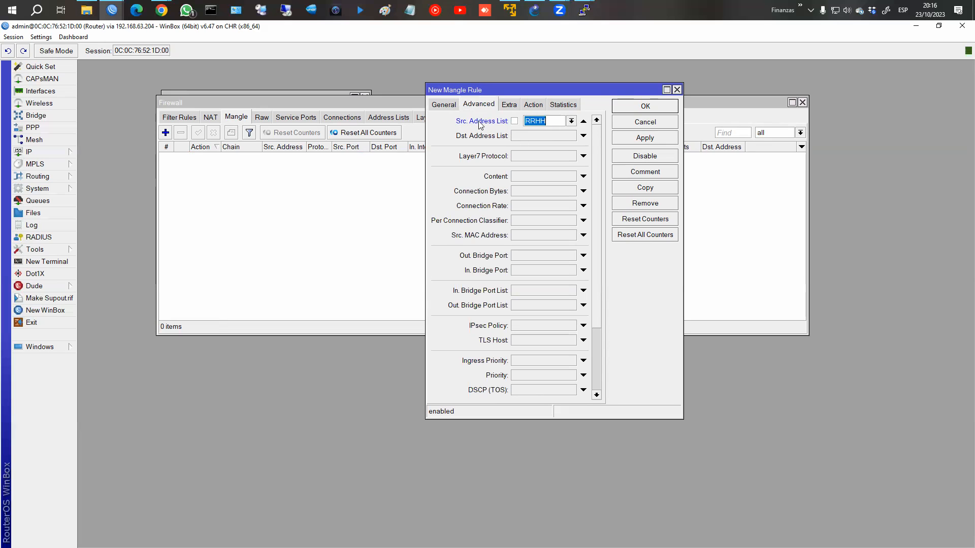
Step: Set the action to mark routing hacia_ISP1 with Passthrough turned off
click(533, 104)
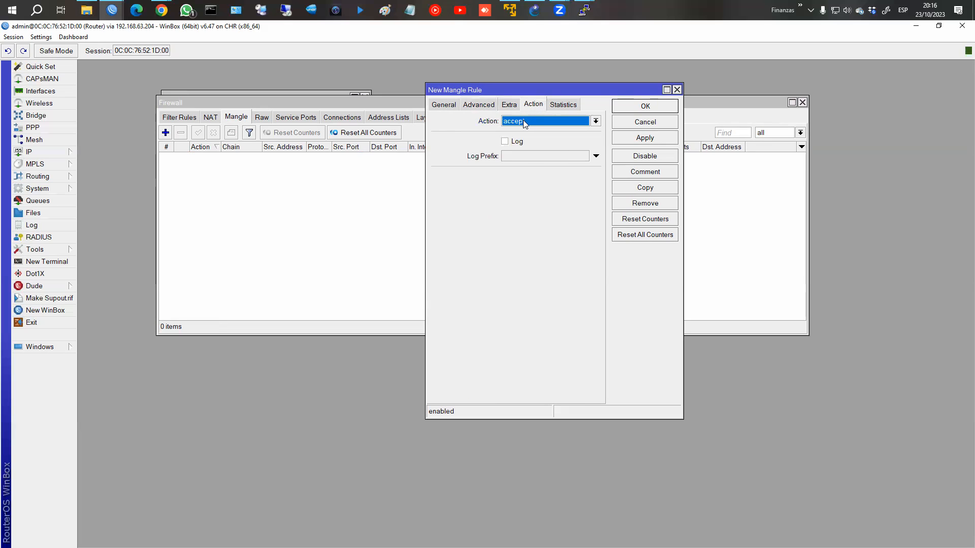
click(523, 121)
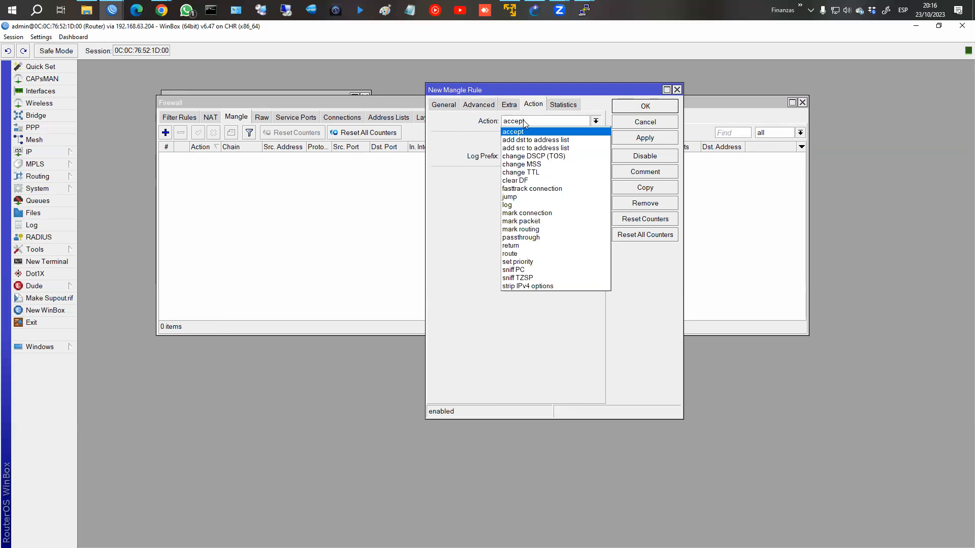
click(515, 230)
click(517, 175)
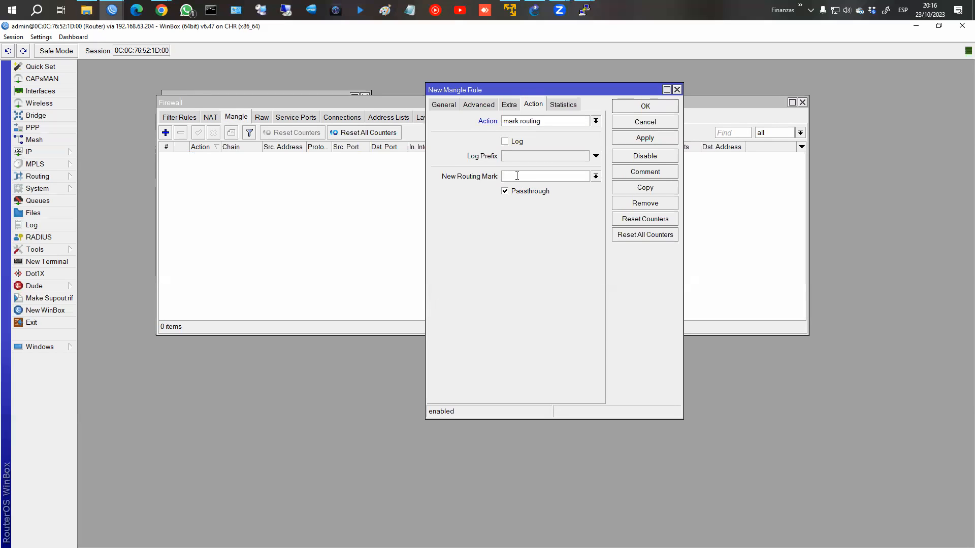
text(hacia_ISP1)
click(525, 191)
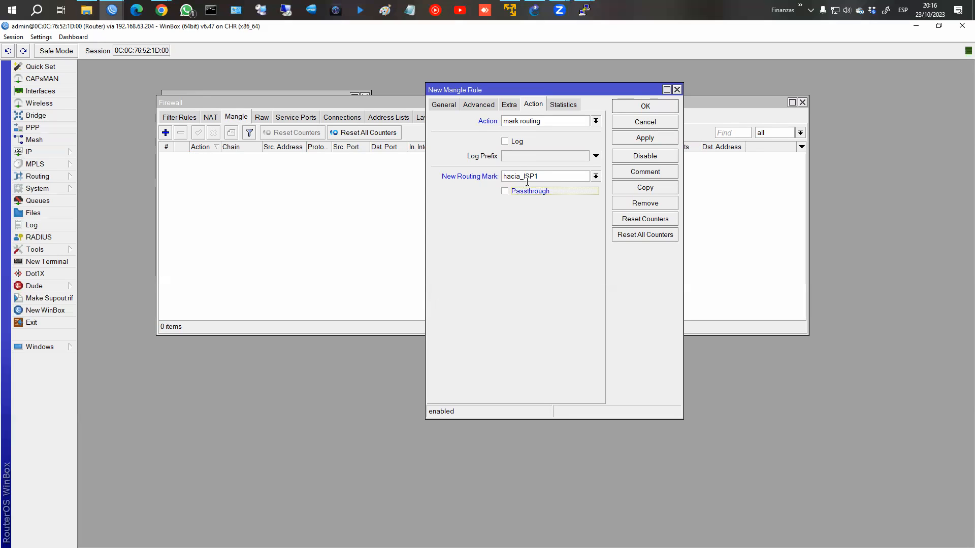
Step: Give the rule its route-marking comment and save the RRHH mangle rule
text(Macr)
key(BackSpace)
key(BackSpace)
text(rac)
key(BackSpace)
key(BackSpace)
text(ca ruta ISP1)
key(Return)
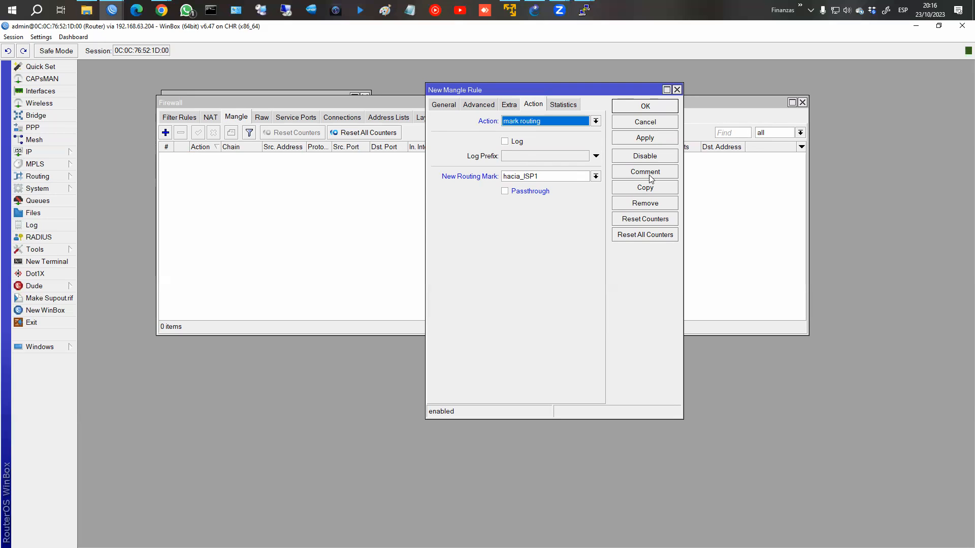
click(639, 106)
Step: Begin a second mangle rule at its source address list field
click(165, 133)
click(440, 105)
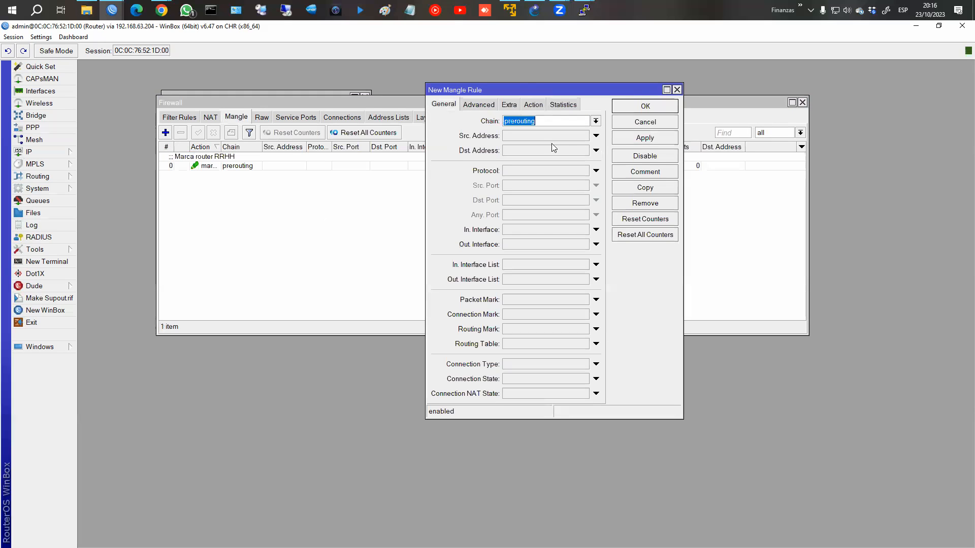
click(475, 104)
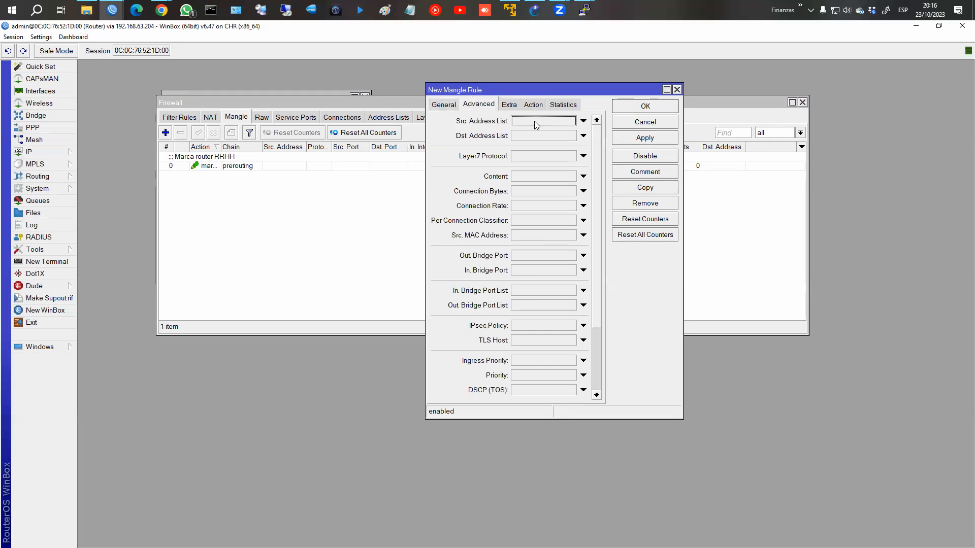
click(583, 121)
Step: Match the Sistemas source address list and set the action to mark routing hacia_ISP2
click(572, 121)
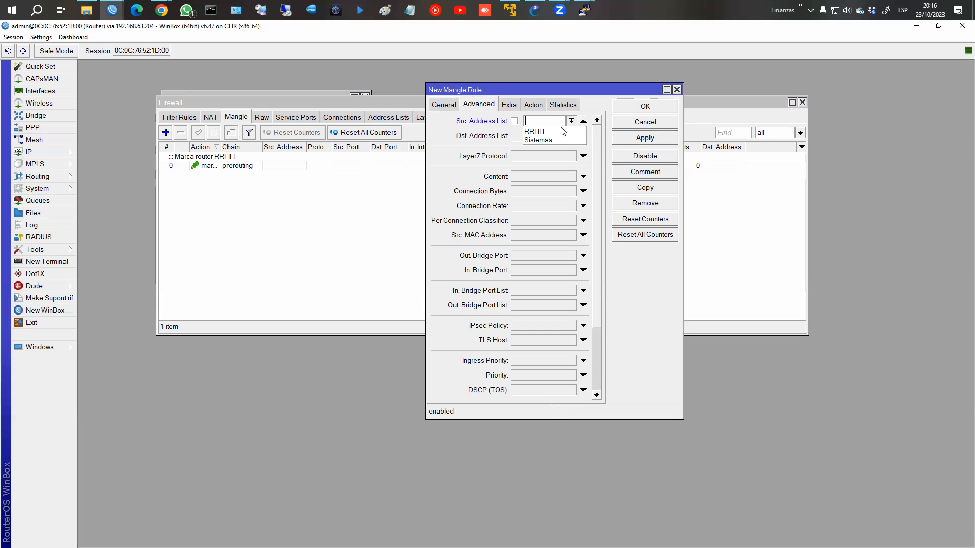
click(533, 104)
click(544, 121)
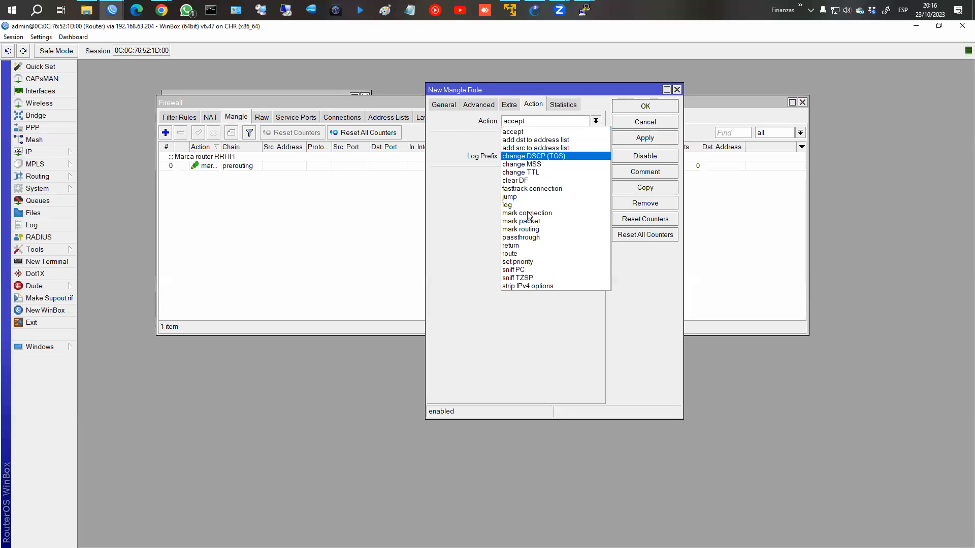
click(538, 224)
click(538, 174)
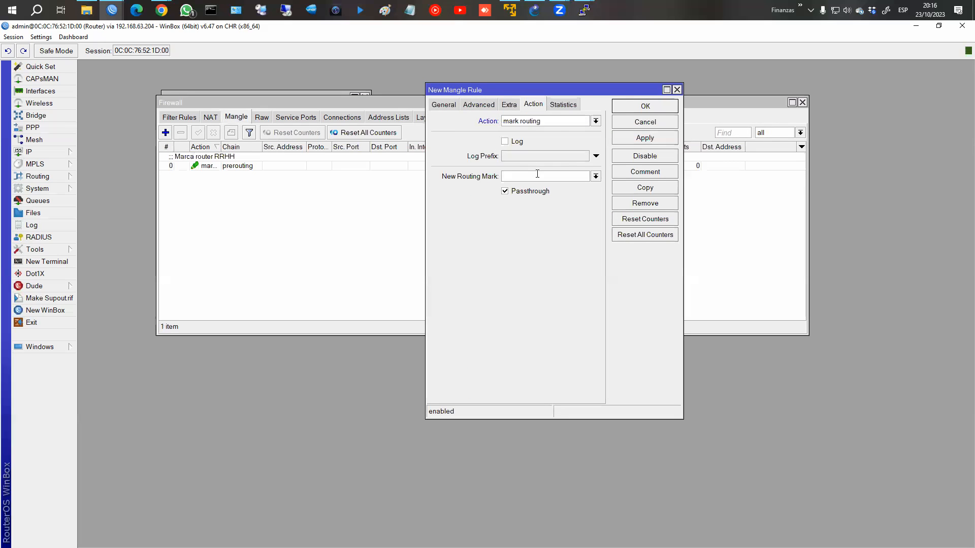
text(H)
key(BackSpace)
text(hacia_ISP2)
Step: Disable passthrough, add the comment 'Marca ruteo SISTEMAS', and save the rule
click(535, 193)
click(644, 174)
text(Ma)
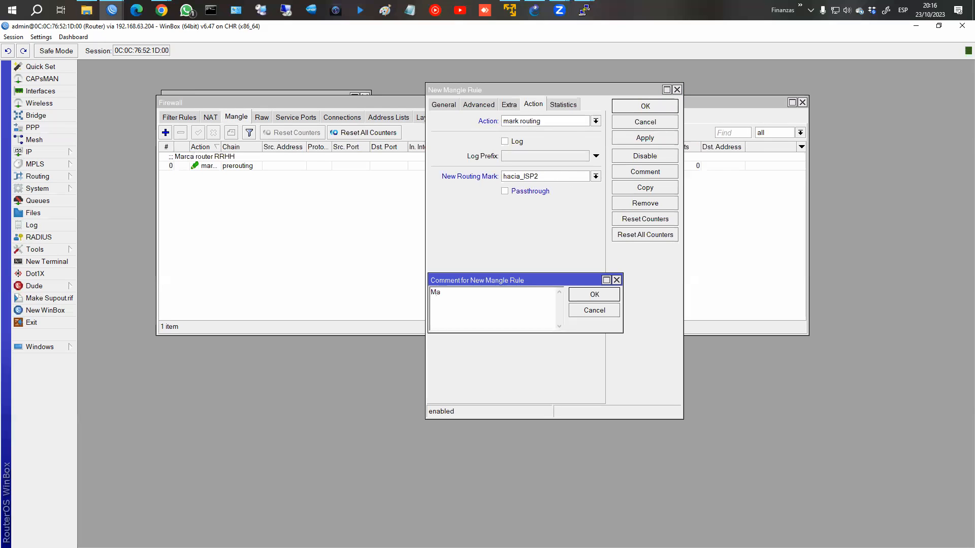
text(rca ruteo SISTEMAS)
key(Return)
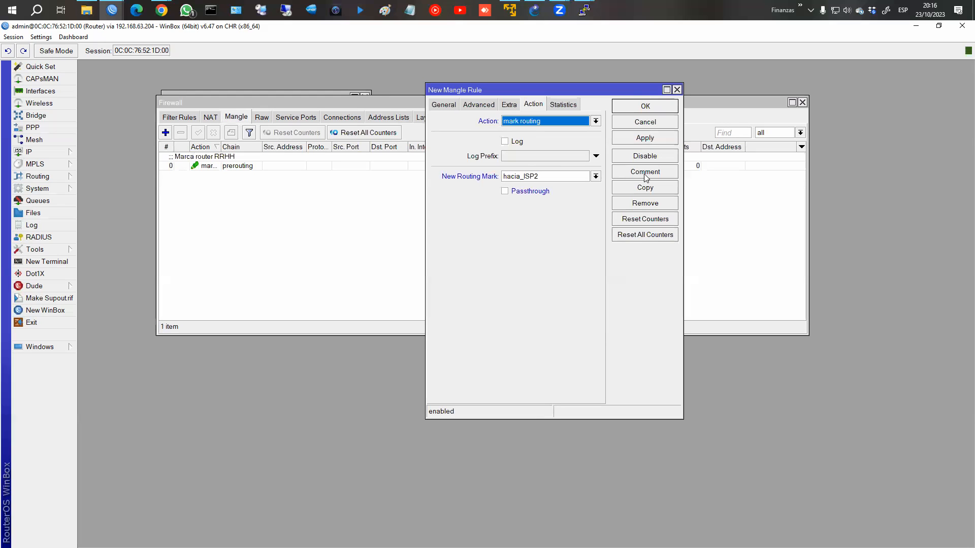
click(644, 106)
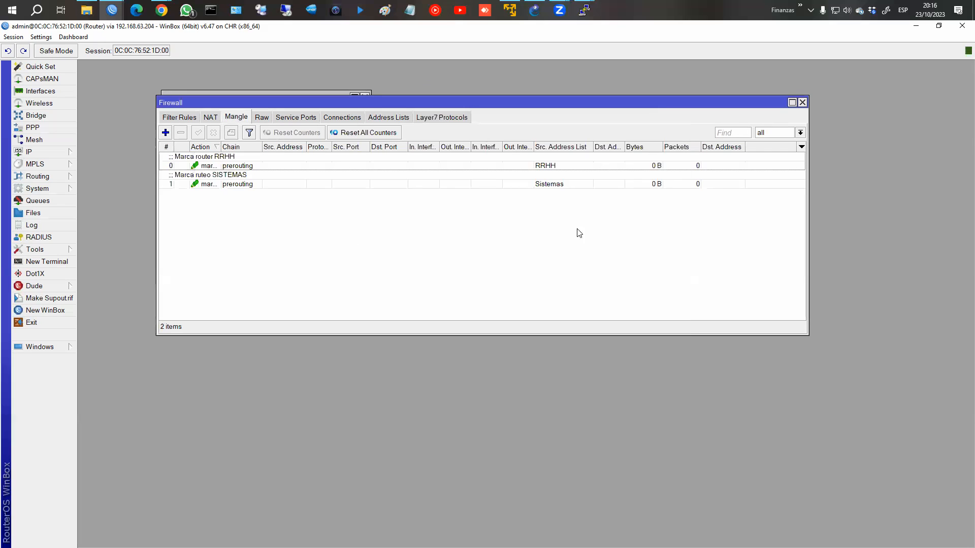
Step: Rerun the trace to fb.com on PC2 and highlight hop 2 via 10.10.10.1
mouse_move(584, 10)
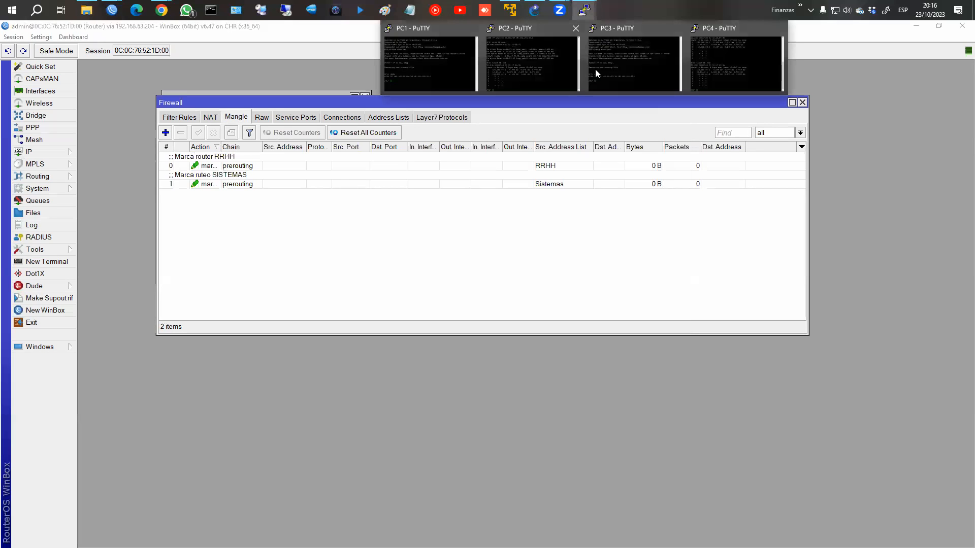
click(546, 61)
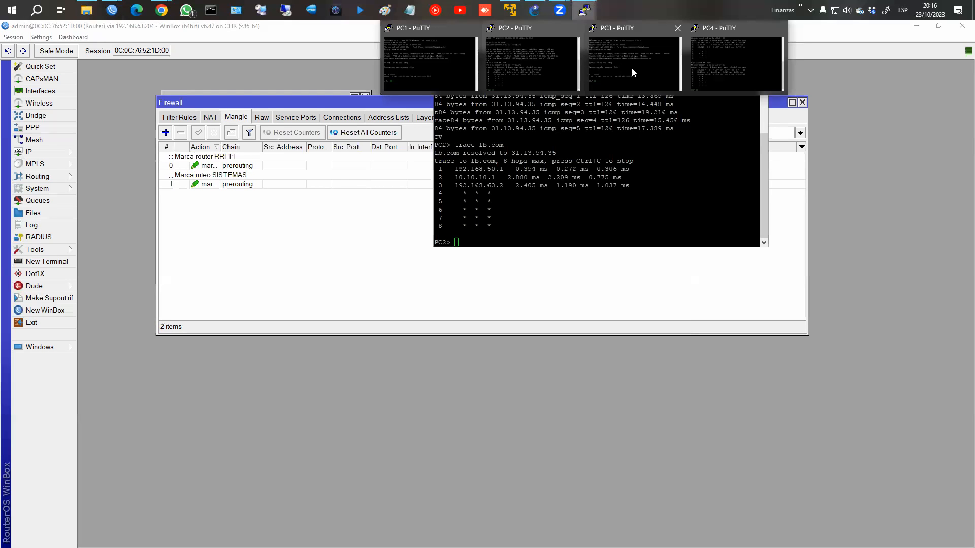
click(633, 70)
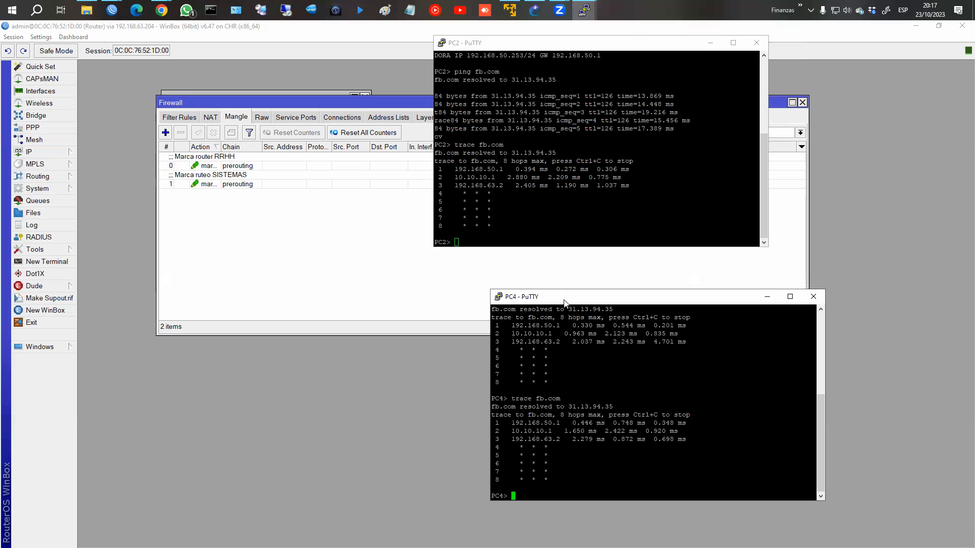
drag(564, 299, 515, 290)
click(523, 221)
key(Up)
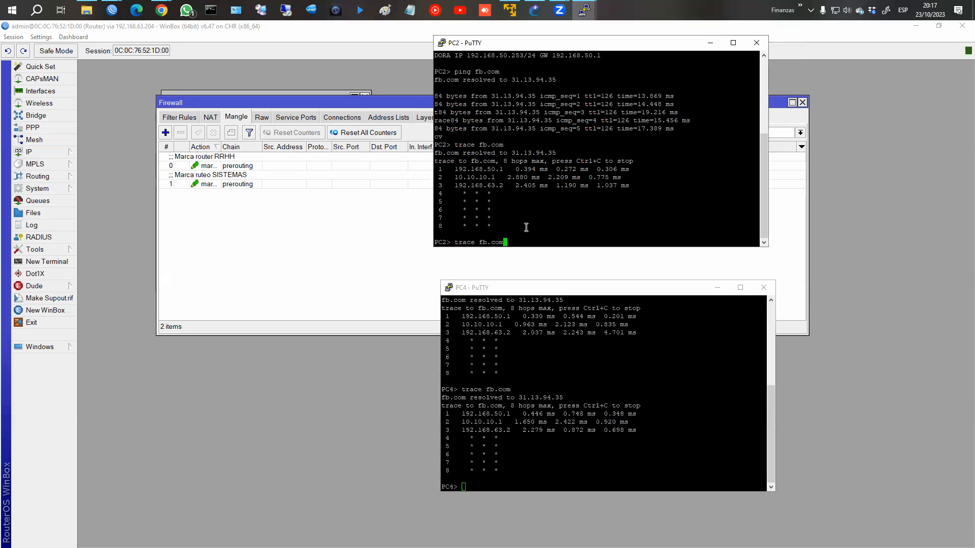
key(Return)
drag(452, 226, 659, 228)
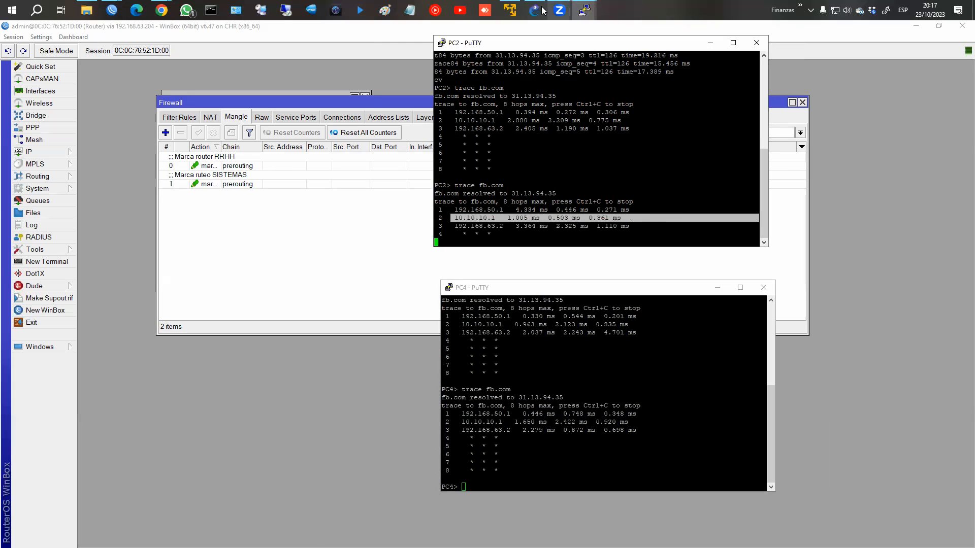
Step: Rerun the fb.com trace on PC4, confirming hop 2 still passes 10.10.10.1
click(534, 10)
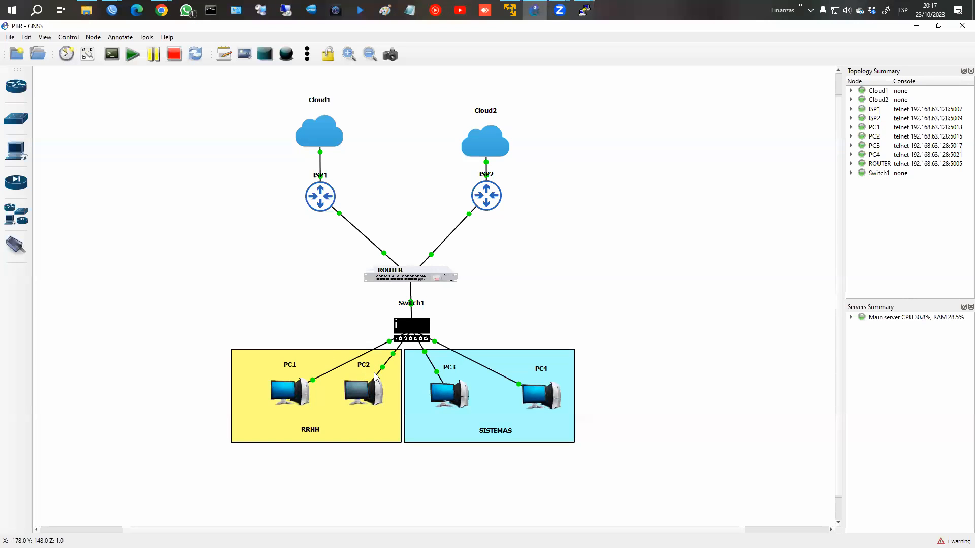
mouse_move(583, 7)
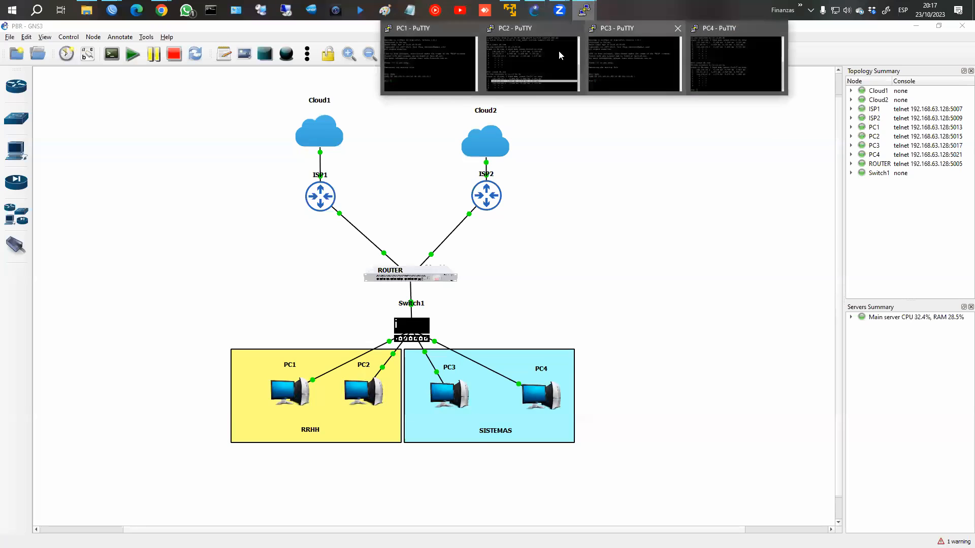
click(645, 58)
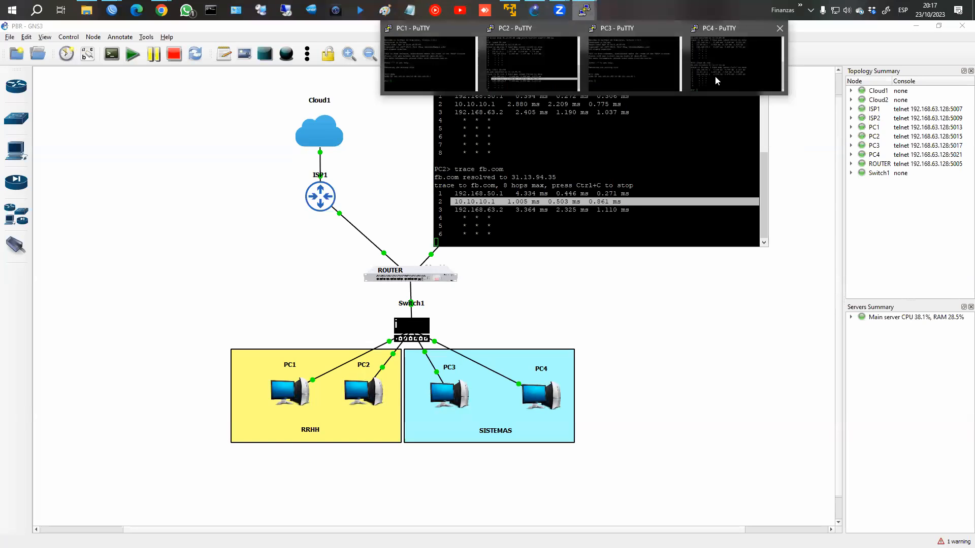
click(715, 76)
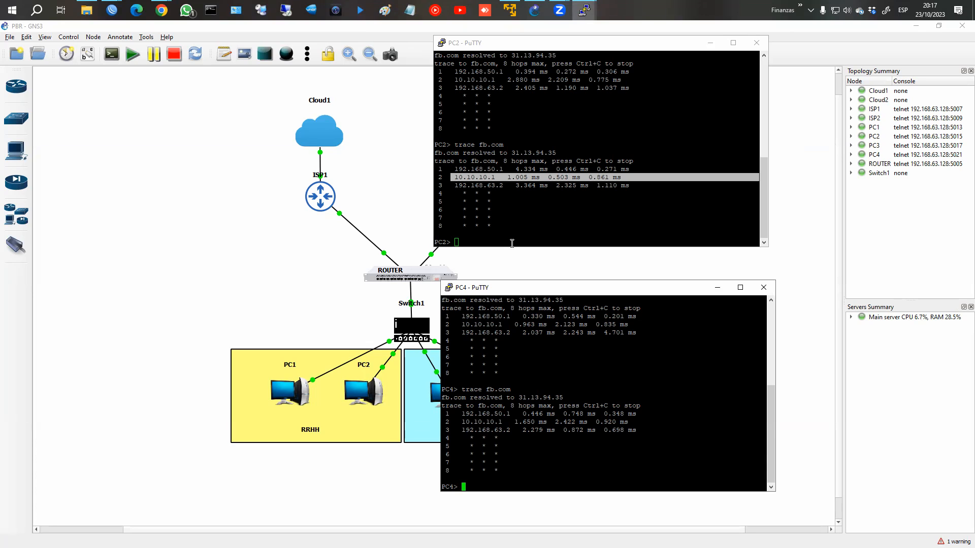
key(Up)
key(Return)
drag(459, 471, 656, 471)
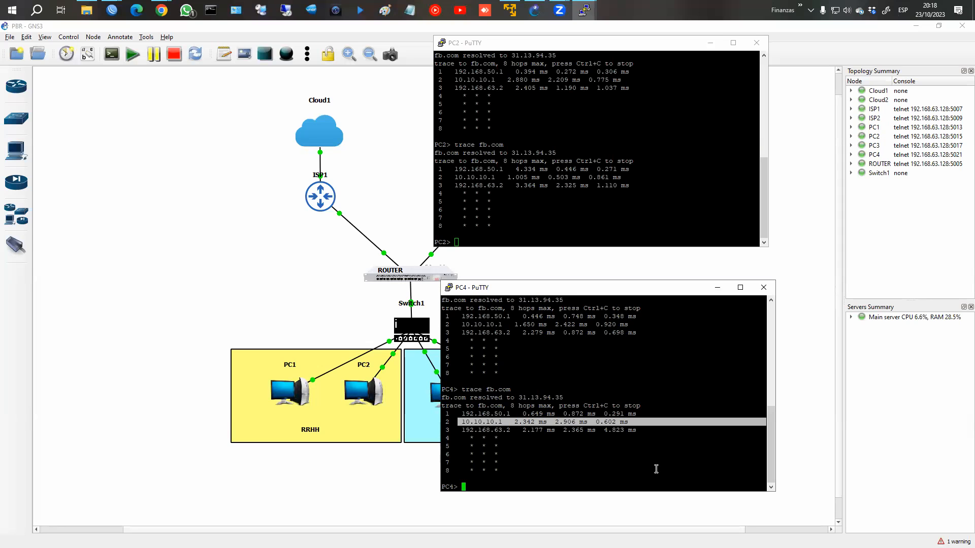
mouse_move(112, 10)
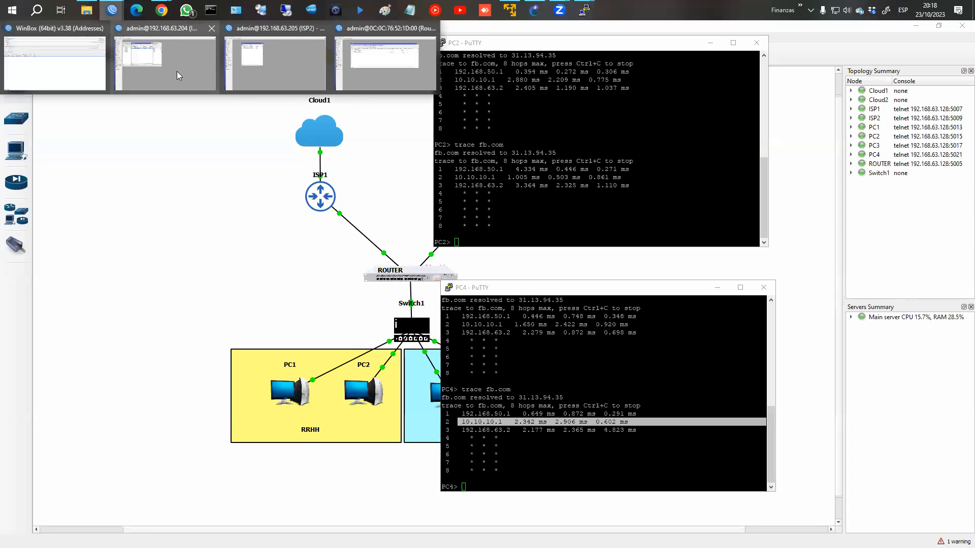
Step: View the ISP1 router's route list with its default route via 192.168.63.2, then close it
click(143, 71)
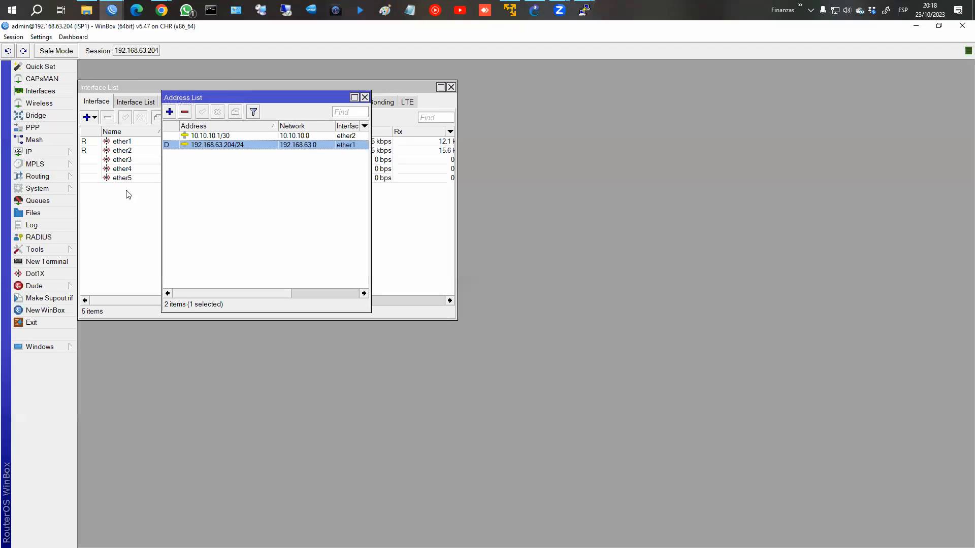
click(35, 151)
click(106, 335)
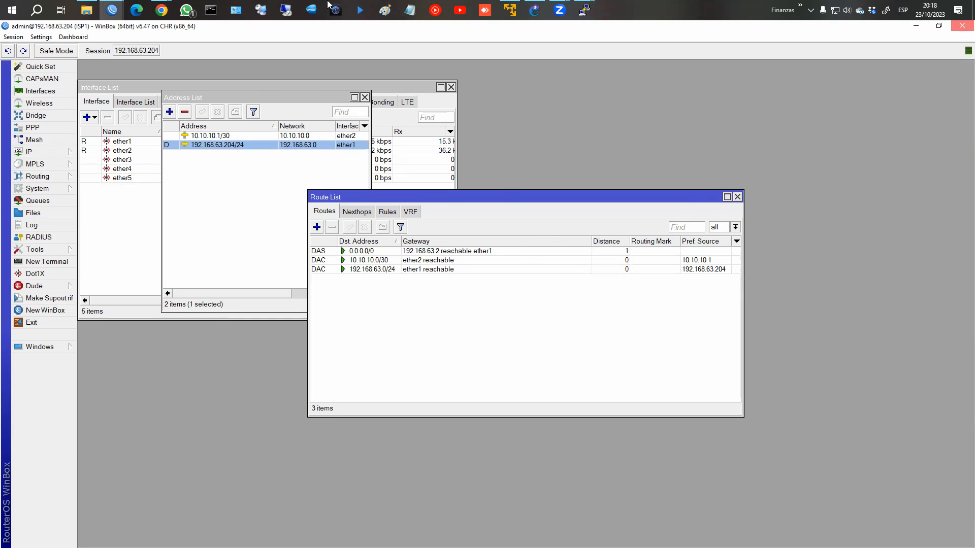
click(962, 26)
click(118, 10)
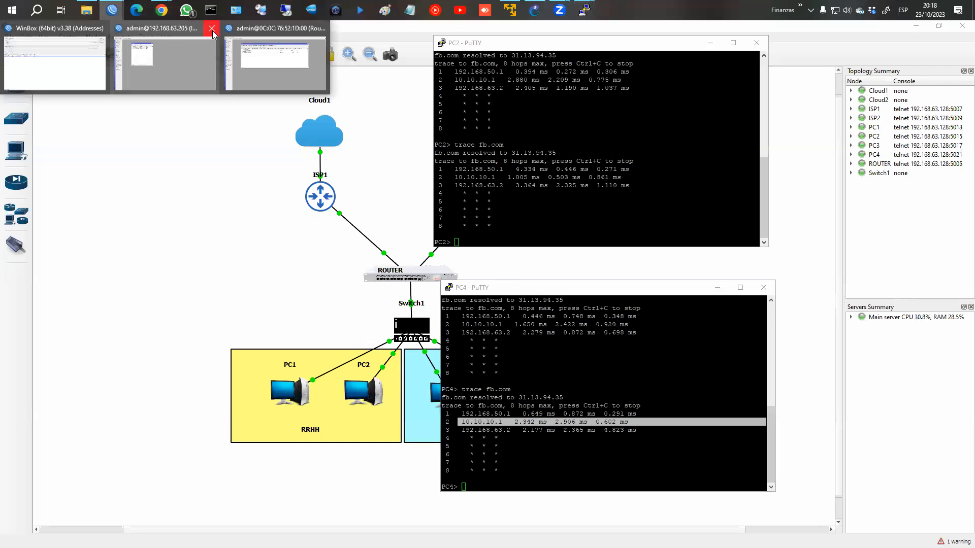
Step: Open the main router's route list and select the ISP1 (distance 1) and ISP2 (distance 2) default routes
click(211, 29)
click(197, 54)
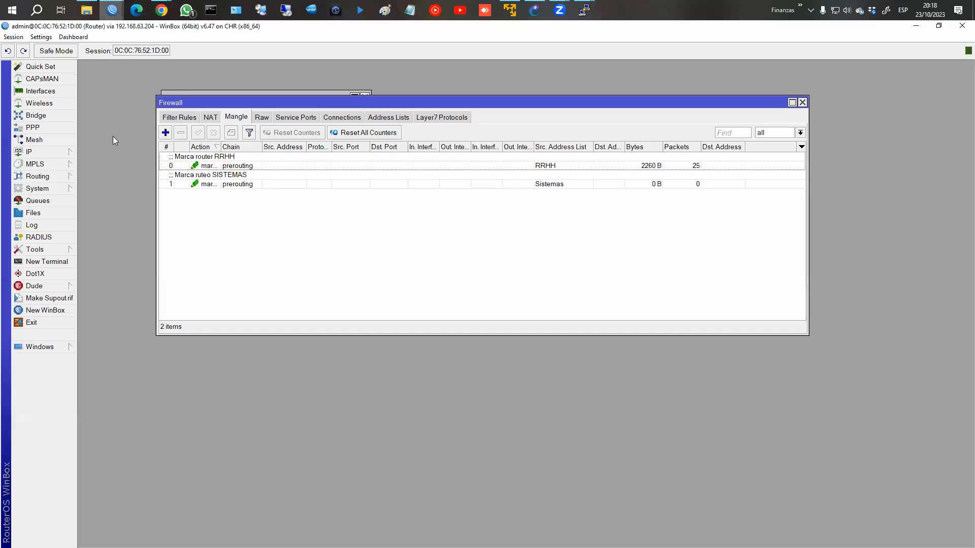
click(31, 152)
click(95, 335)
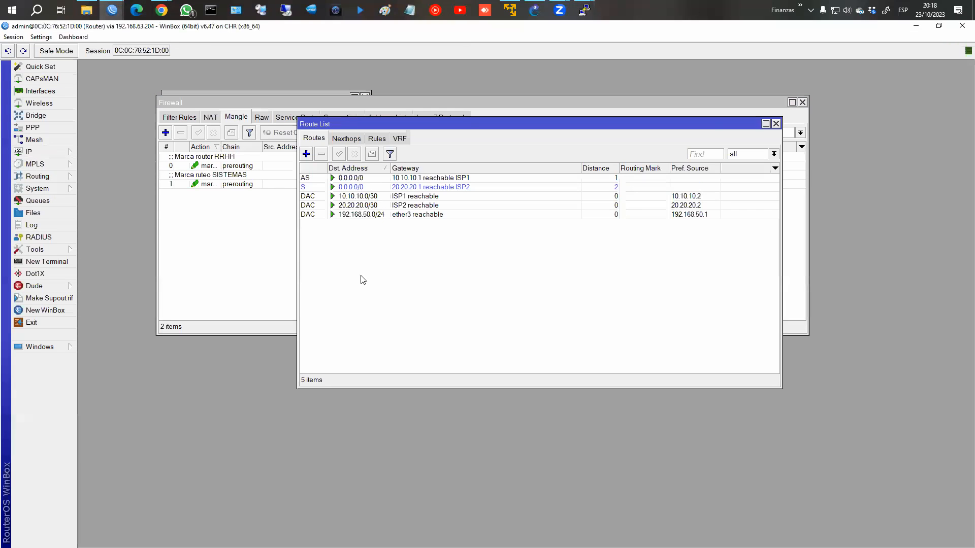
drag(424, 124, 416, 191)
click(364, 246)
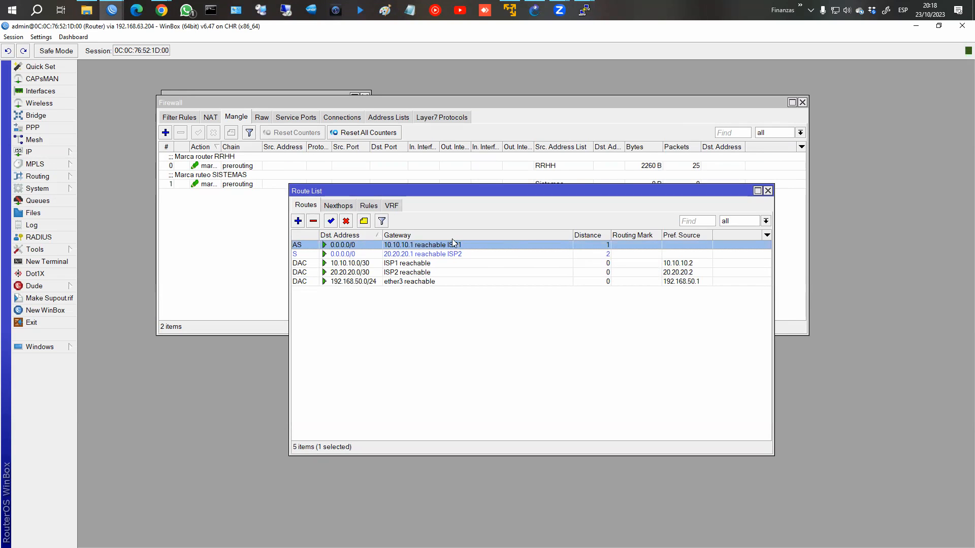
click(332, 256)
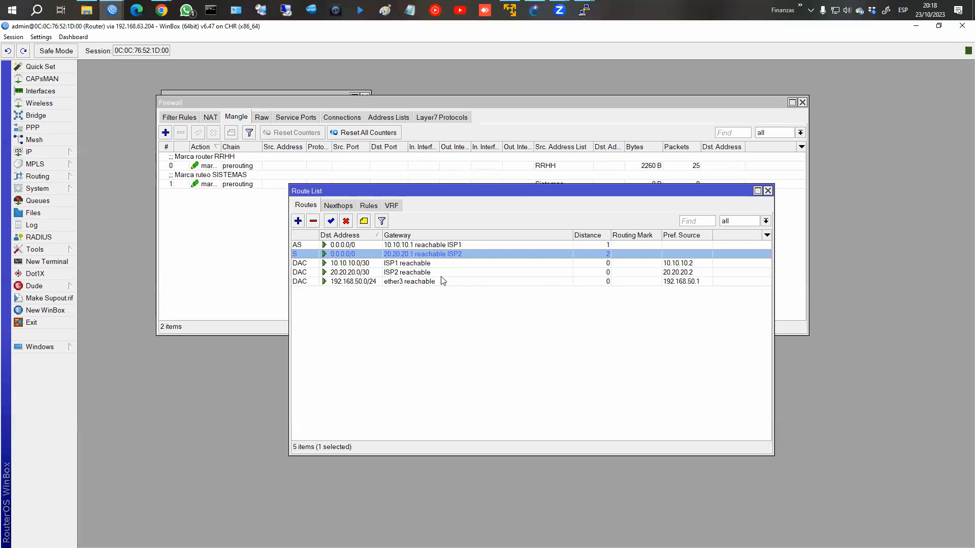
drag(453, 198, 362, 230)
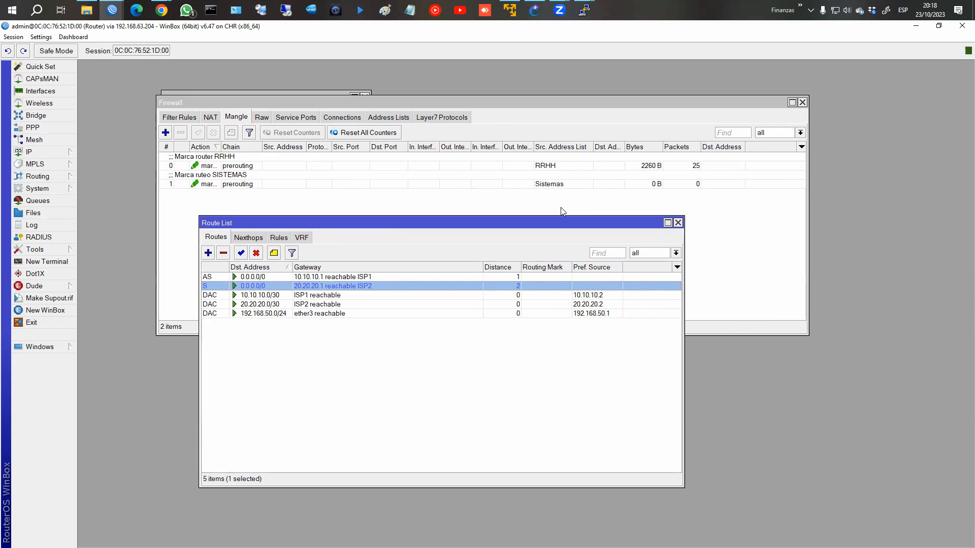
Step: Rerun and stop PC4's fb.com trace via 10.10.10.1, then return to the firewall Address Lists
mouse_move(585, 13)
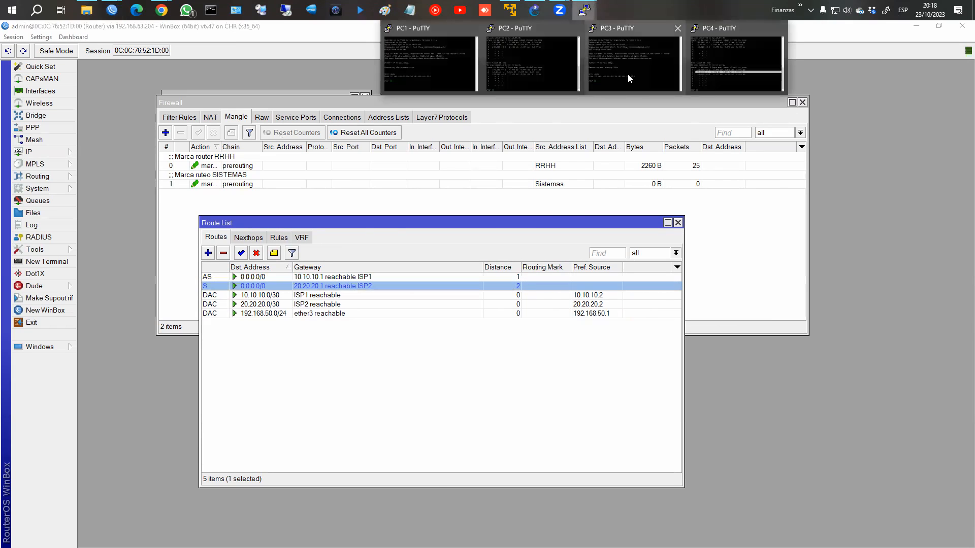
click(711, 82)
key(Up)
key(Return)
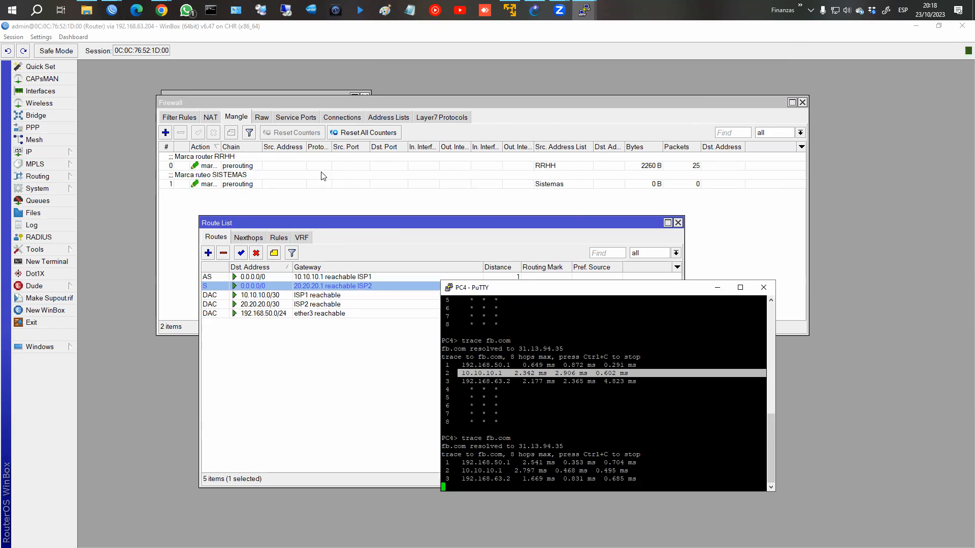
click(541, 409)
key(ctrl+c)
text(png)
key(BackSpace)
key(alt+Tab)
key(alt+Tab)
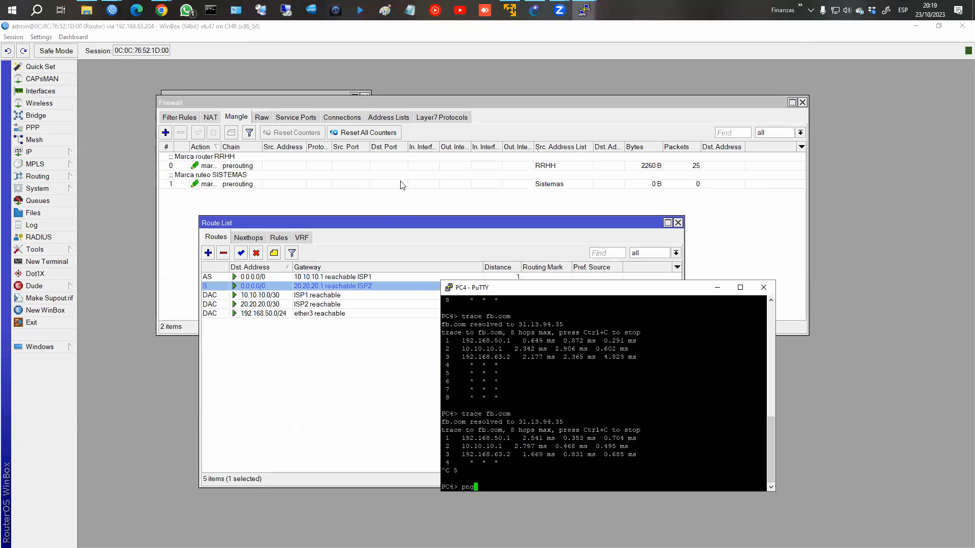
click(386, 119)
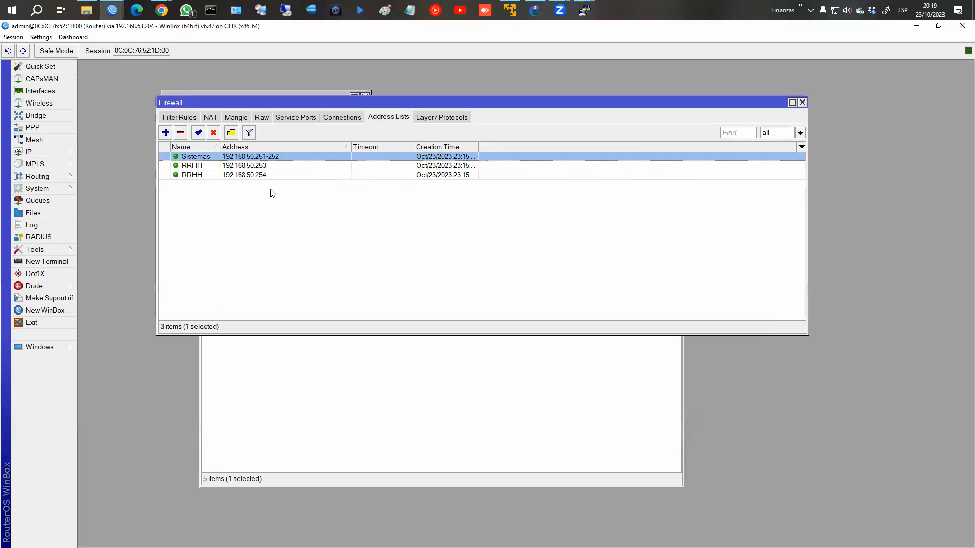
Step: Correct the Sistemas address entry to 192.168.50.251-192.168.50.252 and return to the Mangle rules
double_click(268, 158)
click(648, 328)
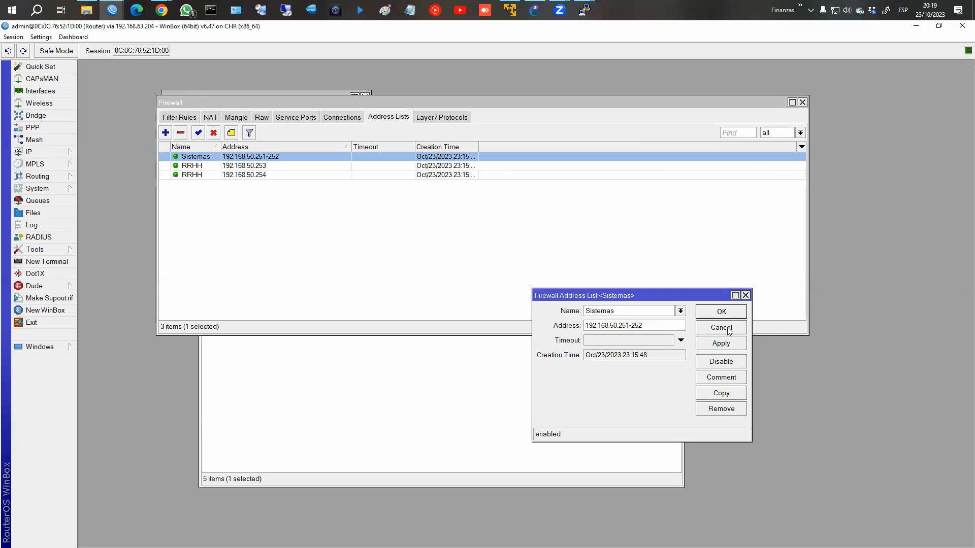
double_click(633, 325)
click(632, 326)
text(19)
click(722, 312)
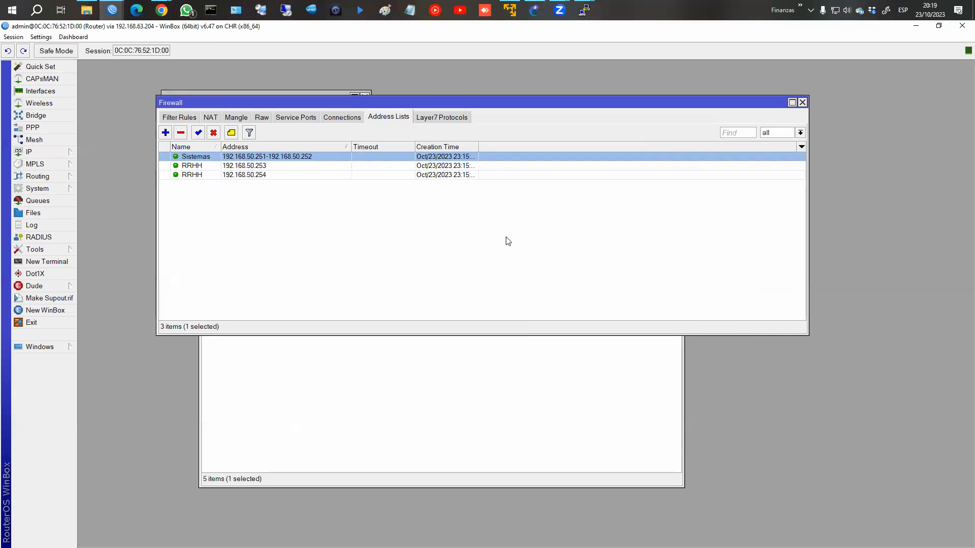
click(262, 118)
click(236, 117)
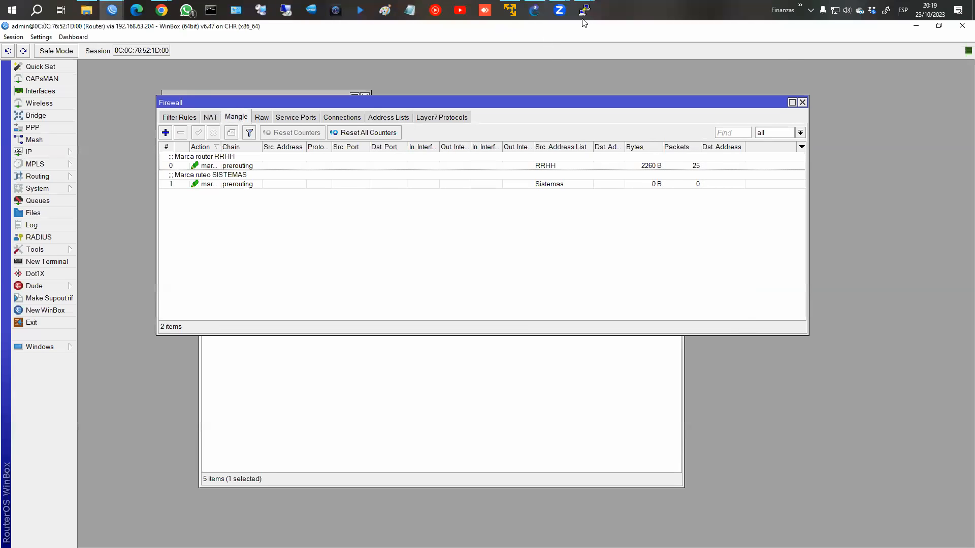
Step: Rerun and stop PC4's trace to fb.com, highlighting hops 2 and 3
mouse_move(583, 10)
click(726, 72)
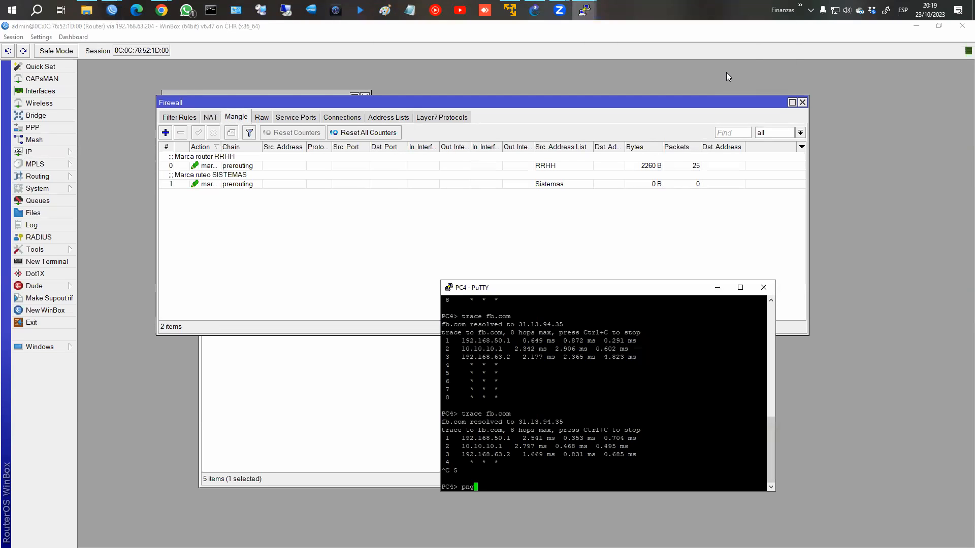
key(BackSpace)
key(BackSpace)
key(BackSpace)
key(Up)
key(Return)
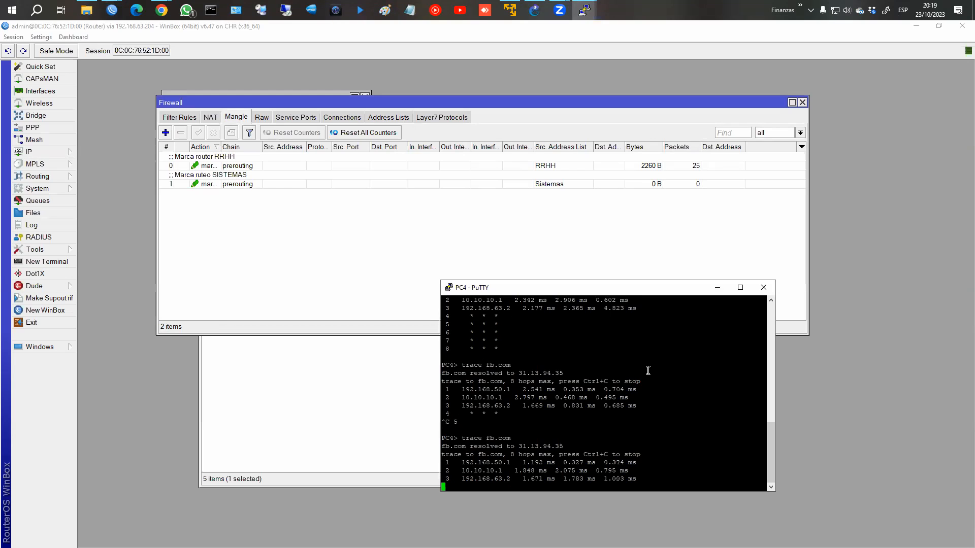
key(ctrl+c)
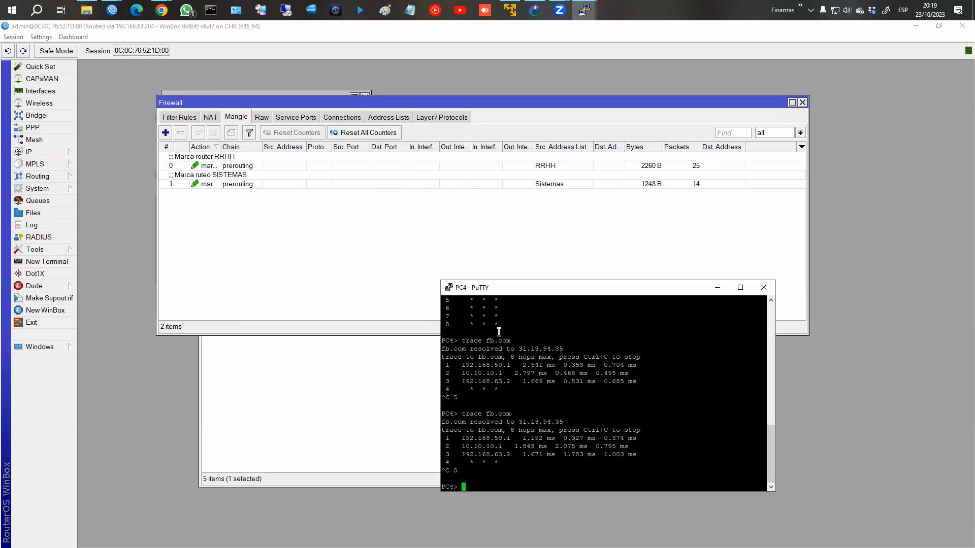
drag(461, 449, 752, 448)
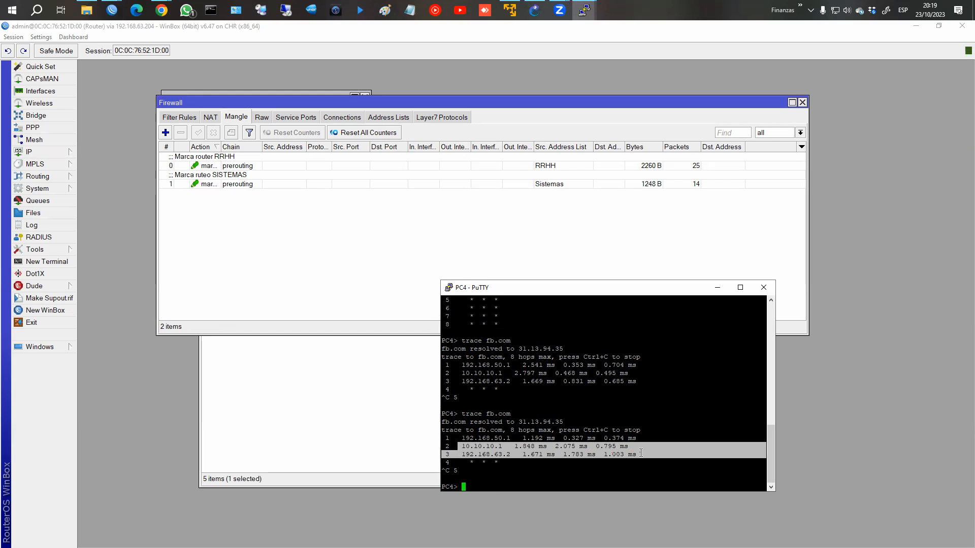
Step: Check the Sistemas mangle rule's counter of 14 packets, then open IP > Routes
click(656, 163)
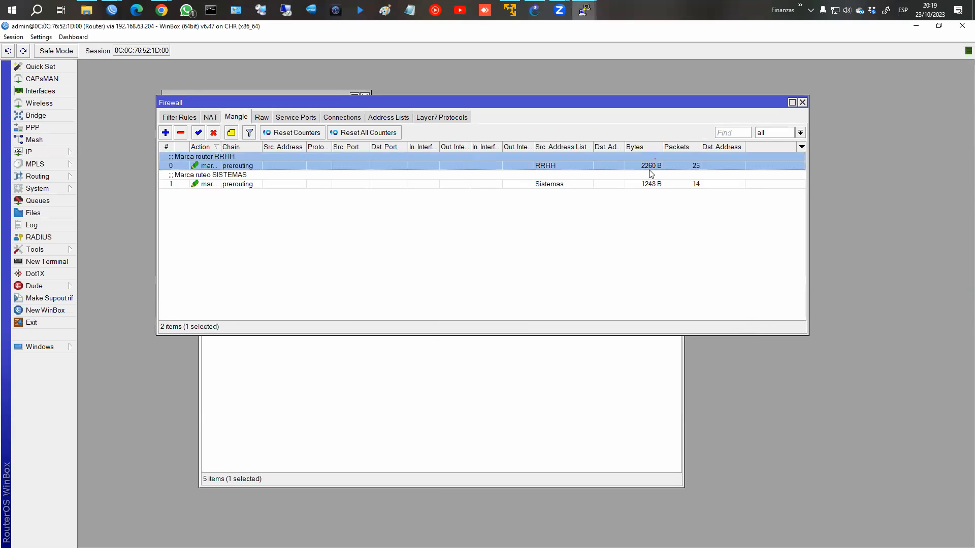
click(645, 185)
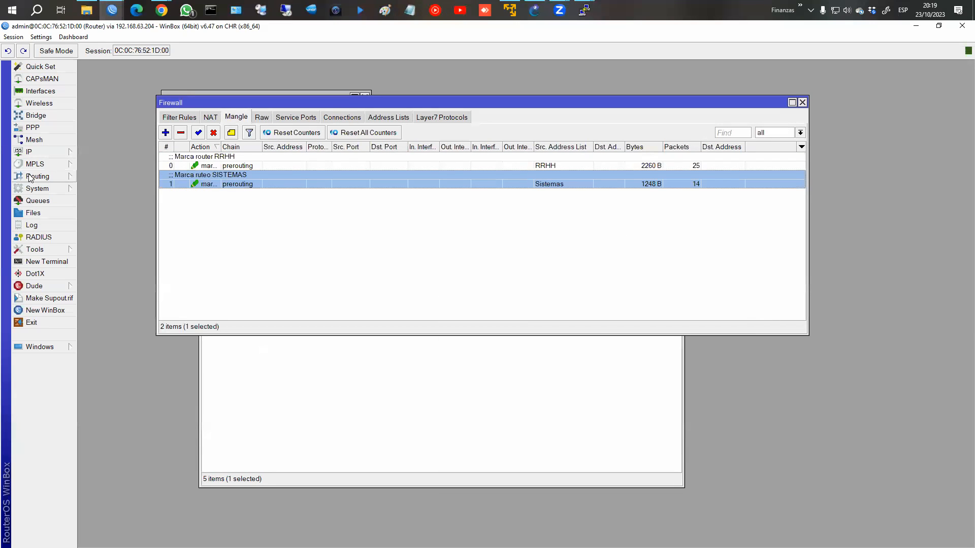
click(51, 152)
click(110, 339)
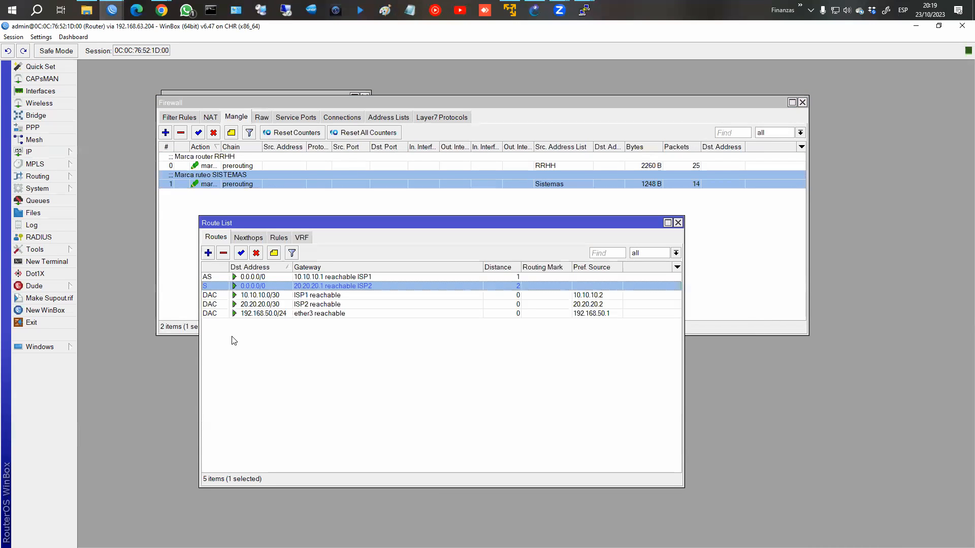
Step: Add a route via gateway 10.10.10.1 with ping check and routing mark hacia_ISP1
drag(295, 218, 277, 252)
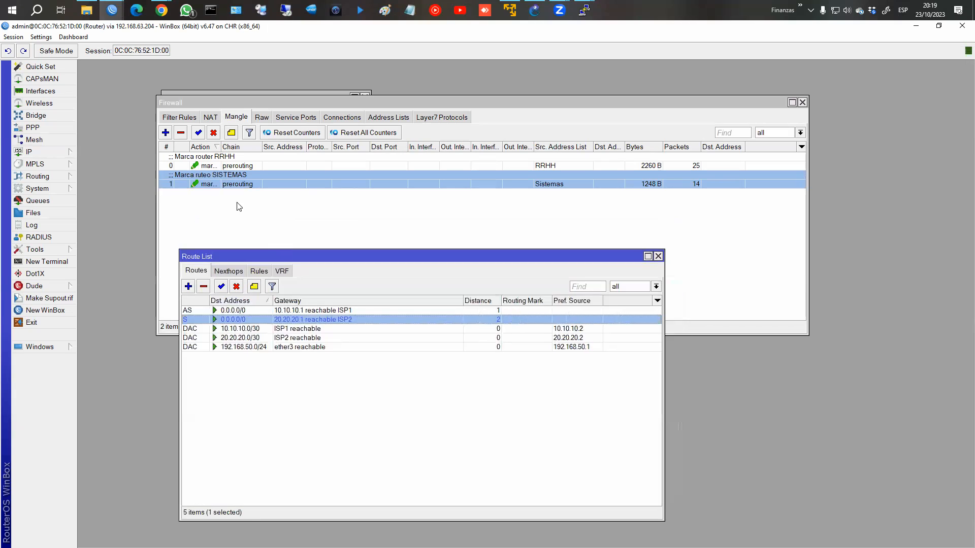
click(189, 286)
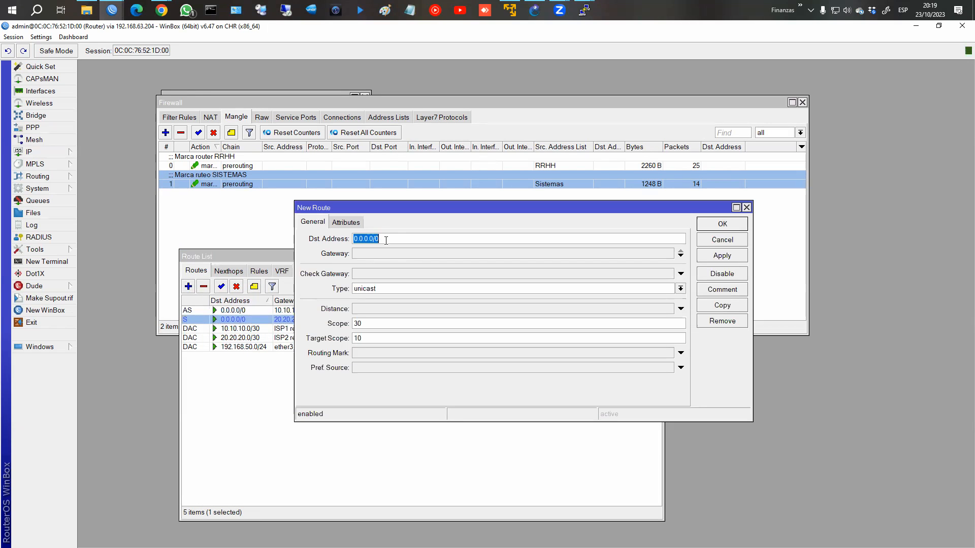
click(371, 254)
text(10.10.10.1)
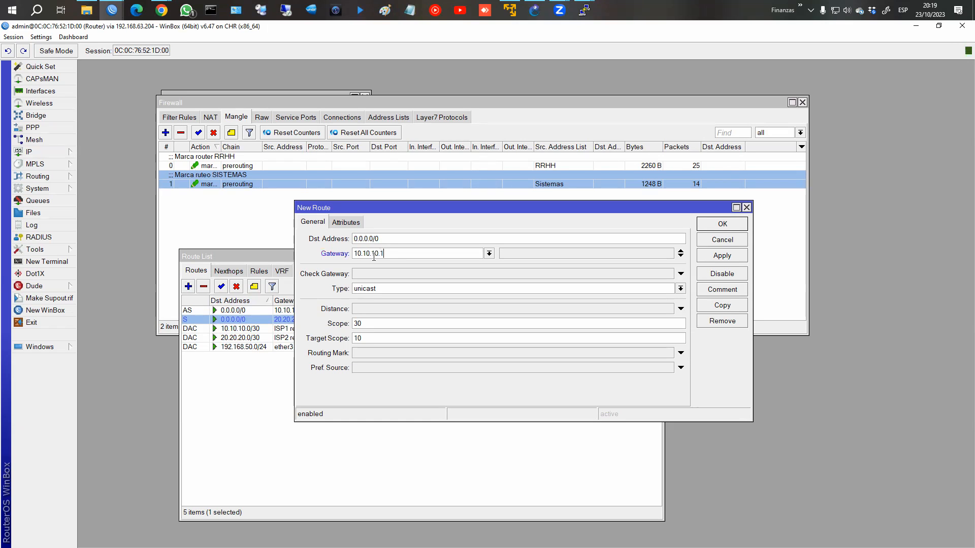
click(360, 277)
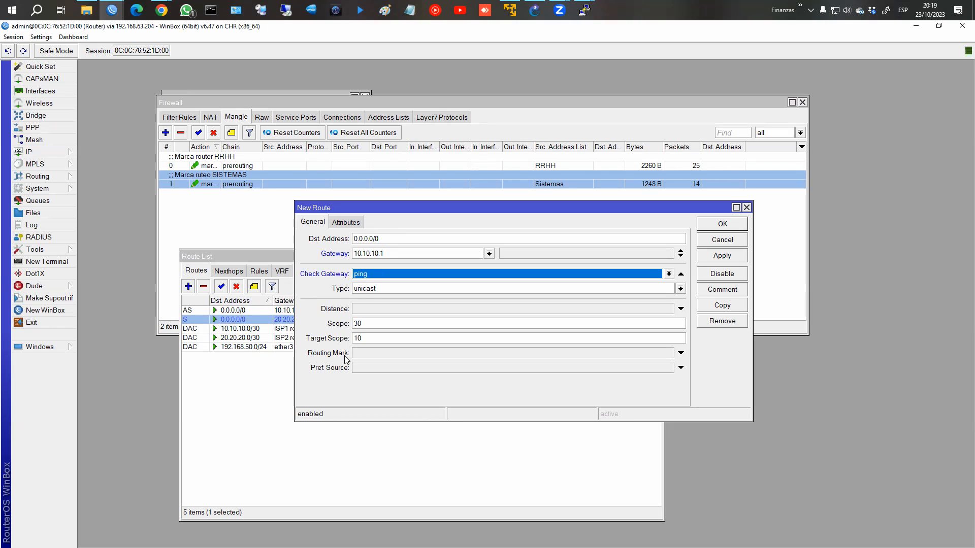
click(681, 353)
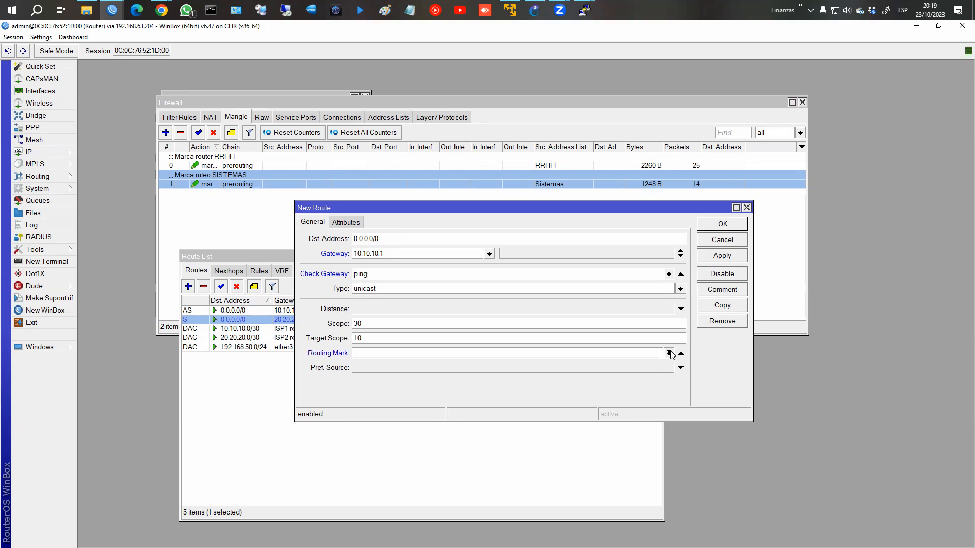
click(670, 353)
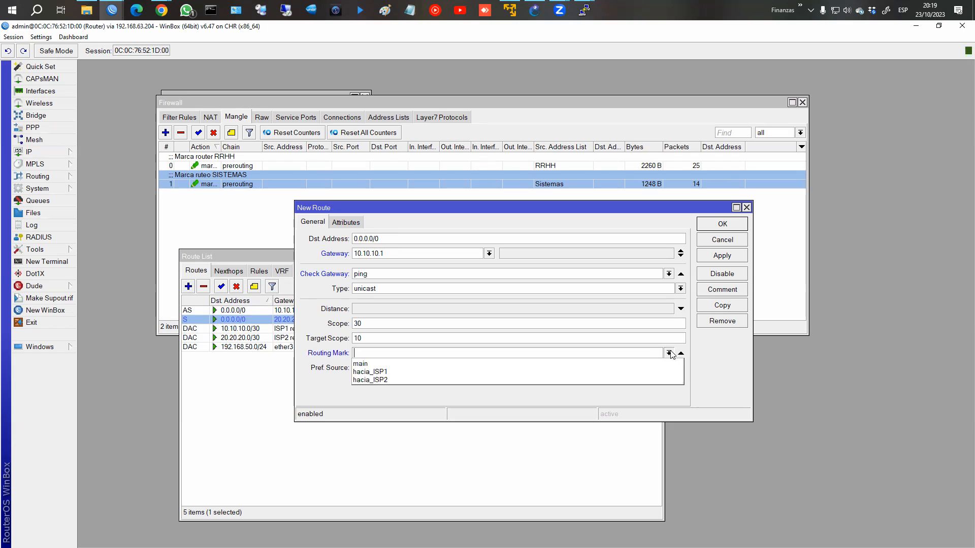
click(377, 372)
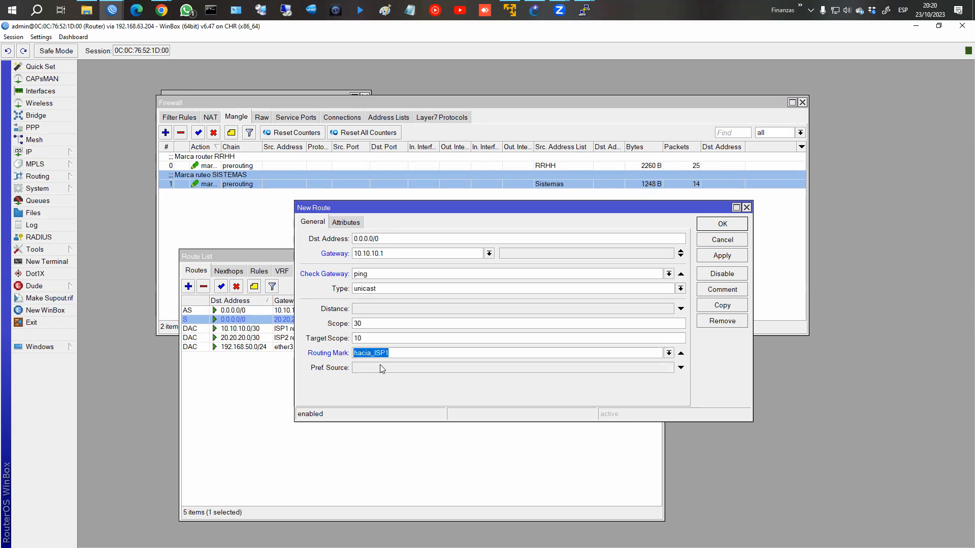
click(722, 255)
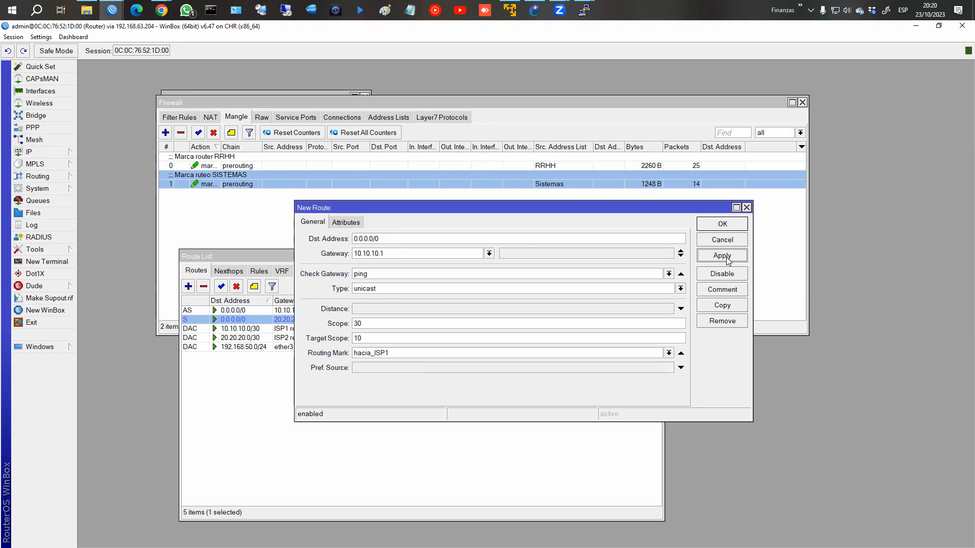
click(722, 224)
Step: Add a route via gateway 20.20.20.1 with ping check and routing mark hacia_ISP2
click(187, 286)
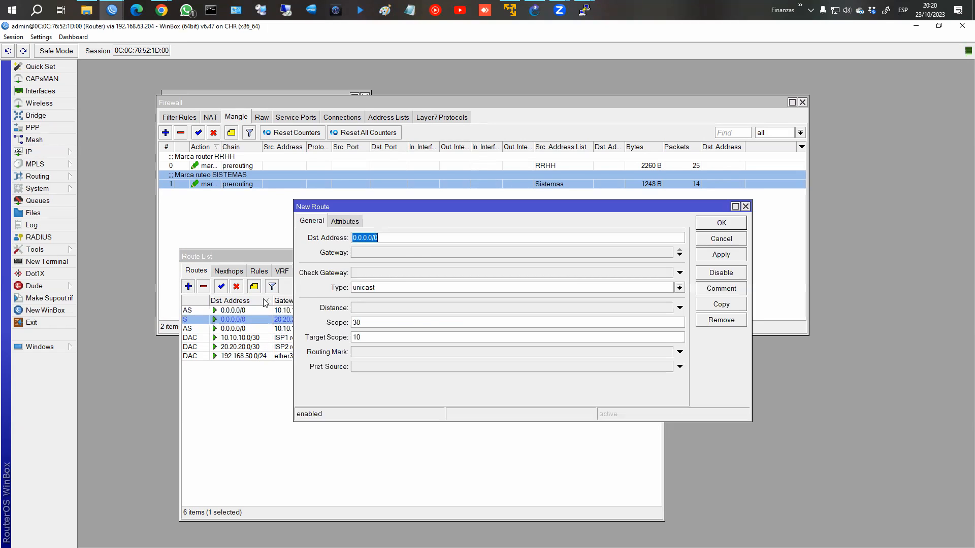
click(382, 247)
text(20.20.20.1)
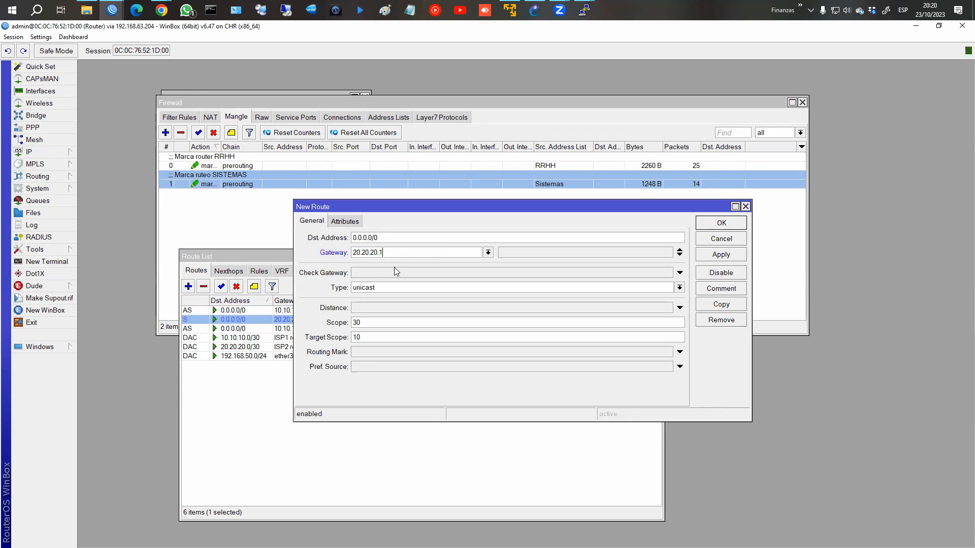
click(382, 271)
click(449, 352)
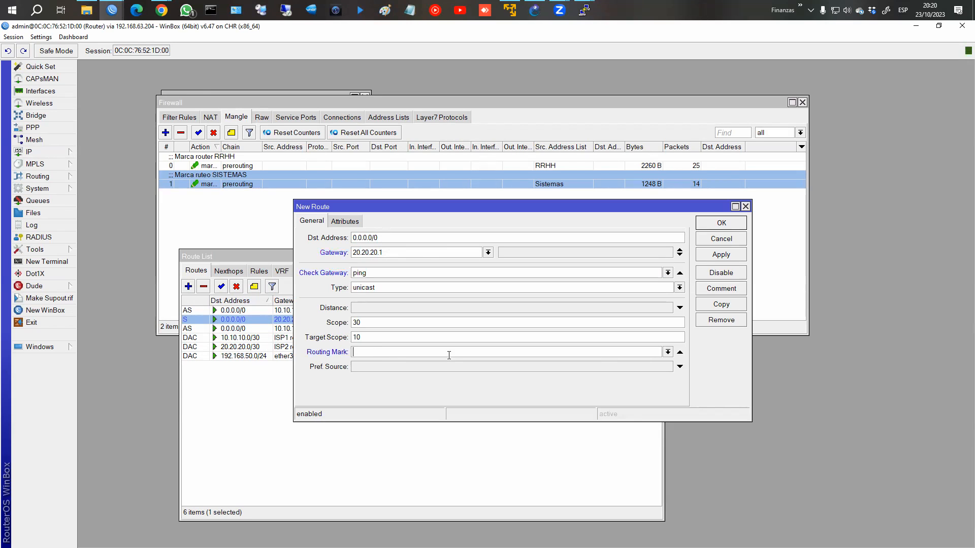
click(668, 352)
click(599, 382)
click(721, 255)
click(721, 224)
Step: Select both new marked default routes and inspect them in the Route List
click(250, 330)
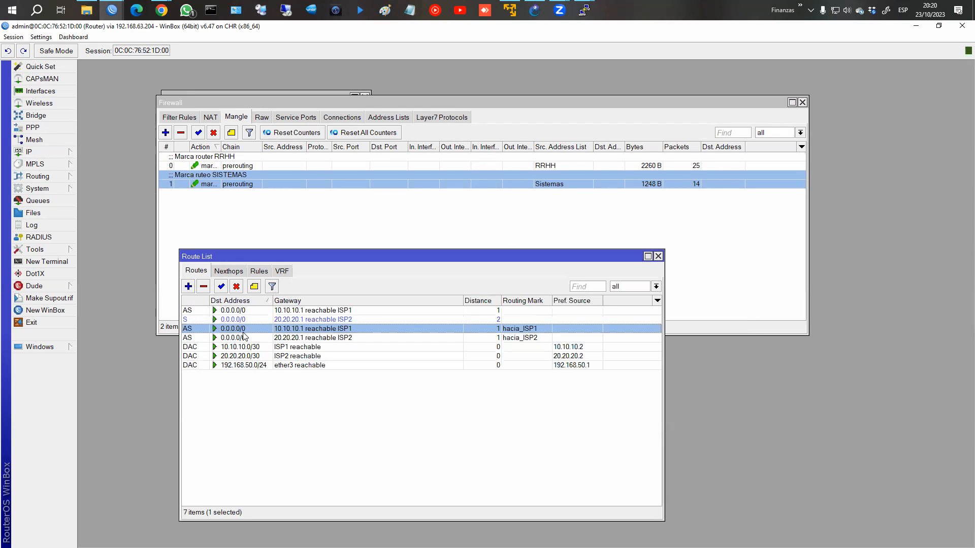
shift+click(241, 337)
mouse_move(173, 324)
mouse_down()
mouse_move(437, 349)
mouse_move(565, 345)
mouse_up()
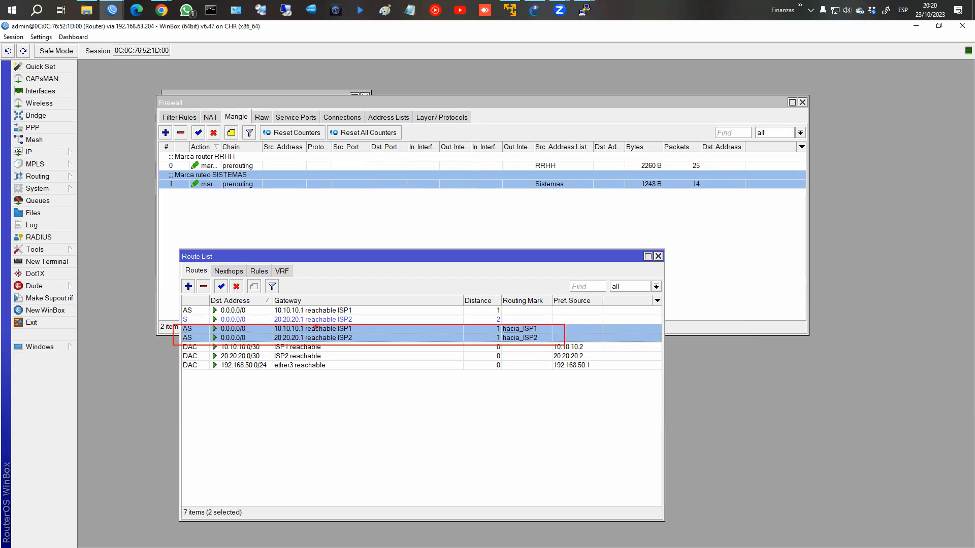
mouse_move(268, 330)
mouse_down()
mouse_move(309, 328)
mouse_move(274, 324)
mouse_up()
mouse_move(304, 331)
mouse_down()
mouse_move(258, 339)
mouse_move(305, 335)
mouse_up()
key(Escape)
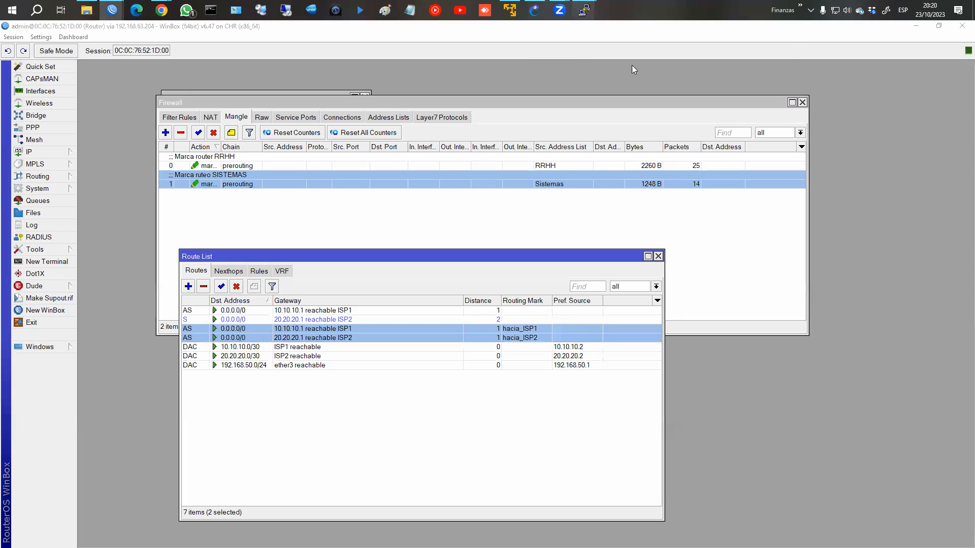
Step: Rerun the fb.com trace on PC4 and highlight its exit via 20.20.20.1
mouse_move(584, 11)
click(714, 76)
key(Up)
key(Return)
drag(454, 471, 510, 472)
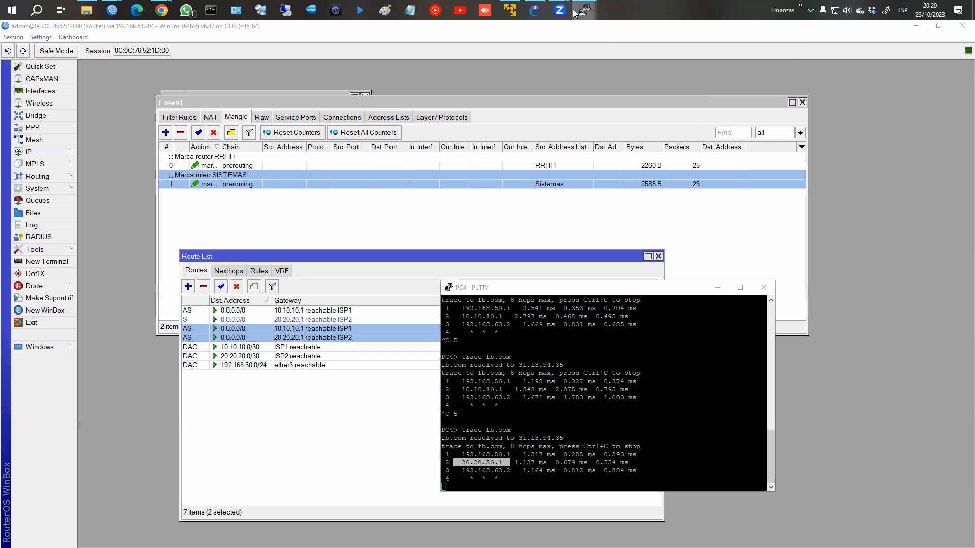
Step: Rerun the fb.com trace on PC2 and highlight its exit via 10.10.10.1
mouse_move(583, 11)
click(585, 48)
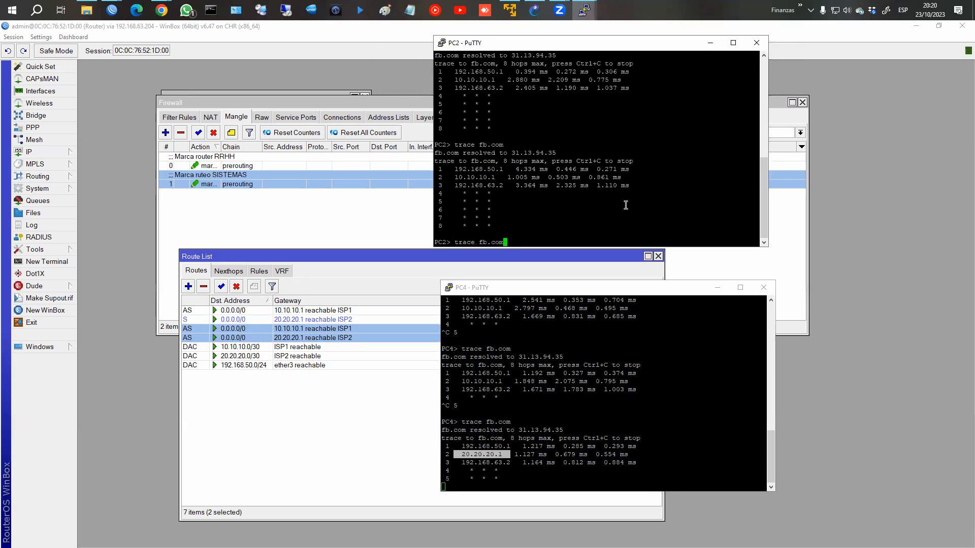
key(Up)
key(Return)
drag(447, 227, 504, 227)
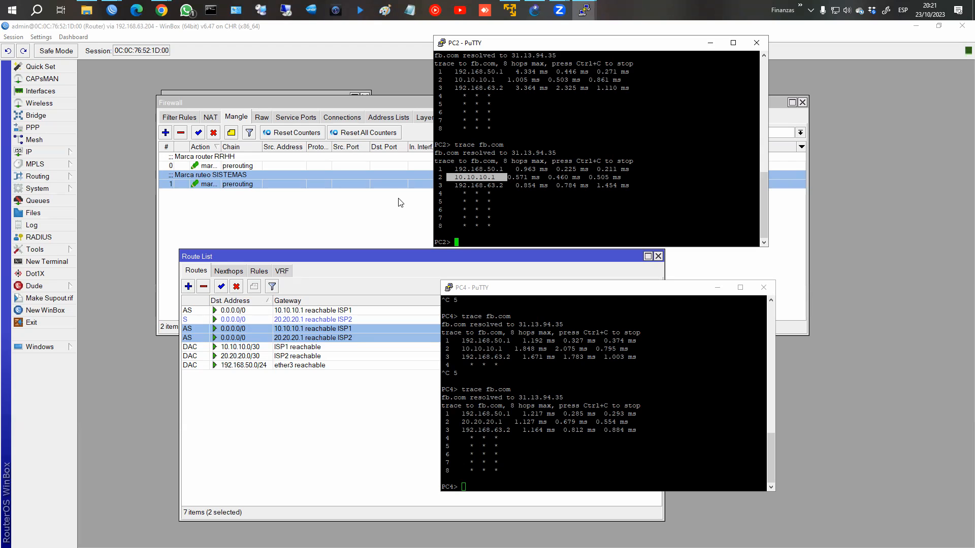
Step: Open the hacia_ISP1 route's settings and close them without changes
click(336, 320)
double_click(342, 332)
click(737, 224)
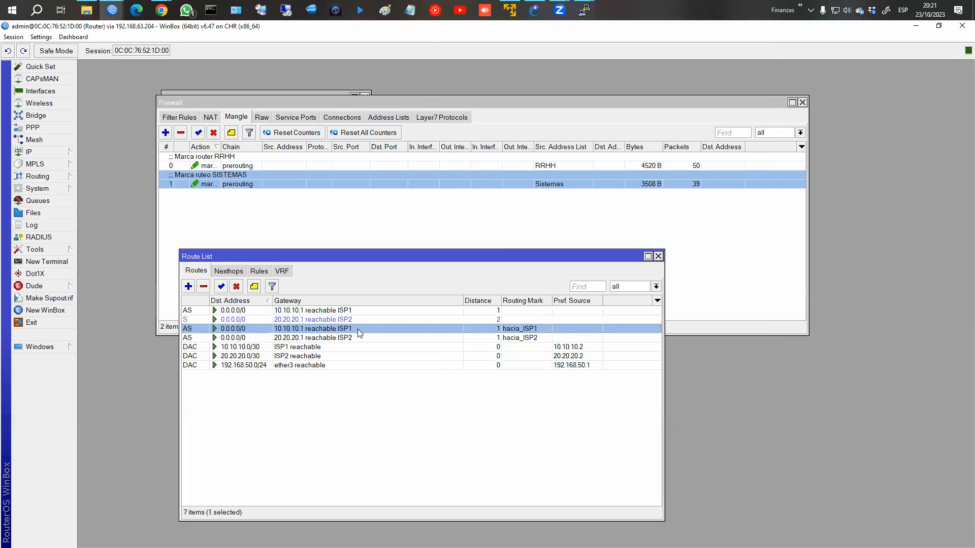
Step: Set distance 150 on the hacia_ISP1 route and 180 on the hacia_ISP2 route
double_click(403, 329)
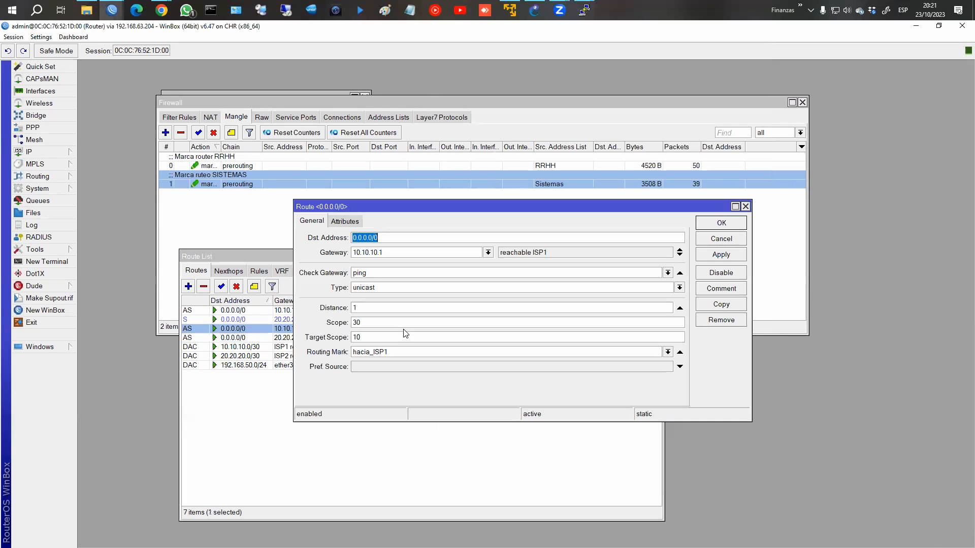
click(383, 307)
text(50)
key(Return)
double_click(387, 337)
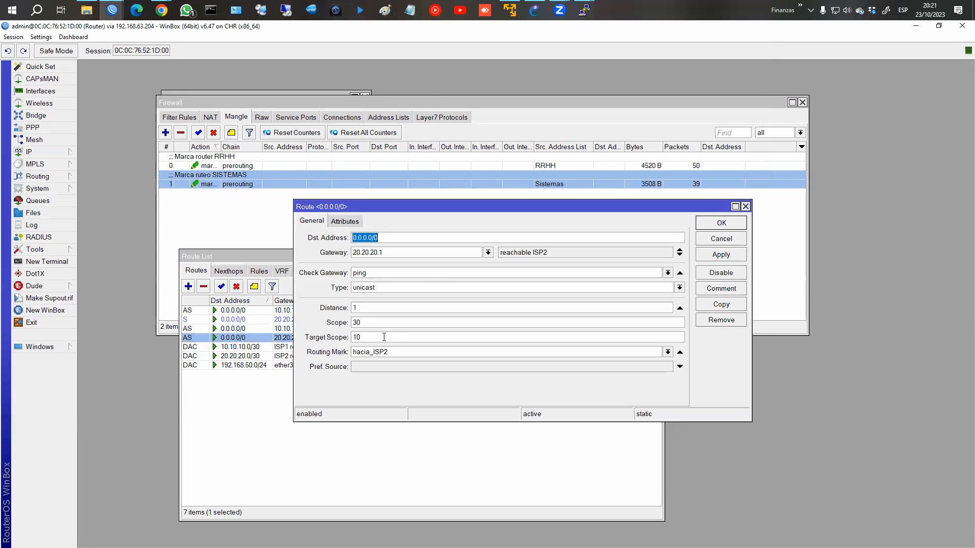
click(370, 306)
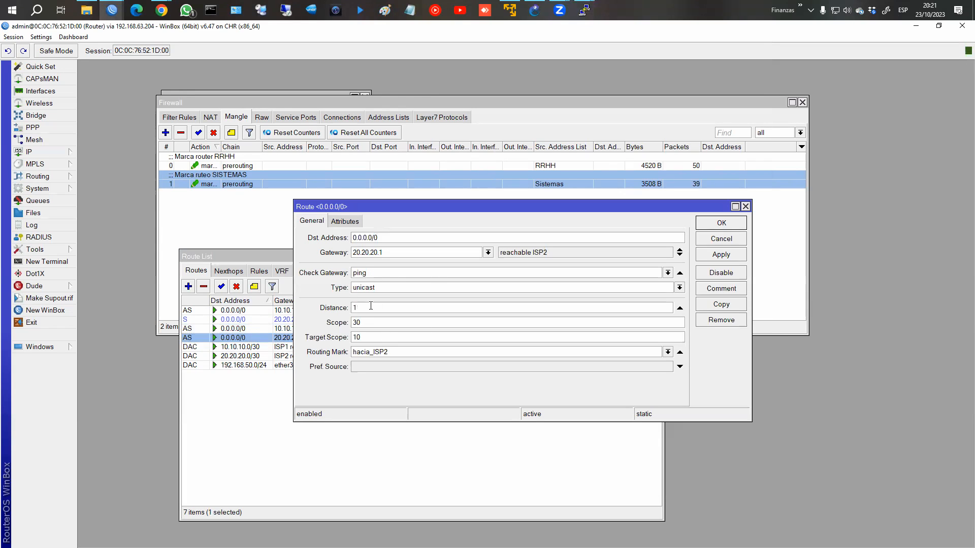
text(80)
key(Return)
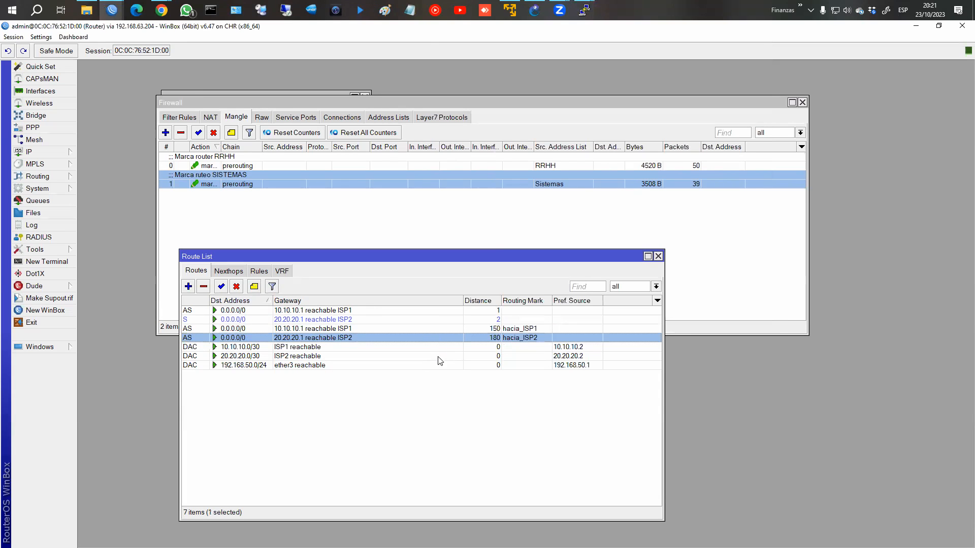
Step: Place PC4's console beside the route list, showing its trace still exiting via 20.20.20.1
mouse_move(583, 10)
click(720, 71)
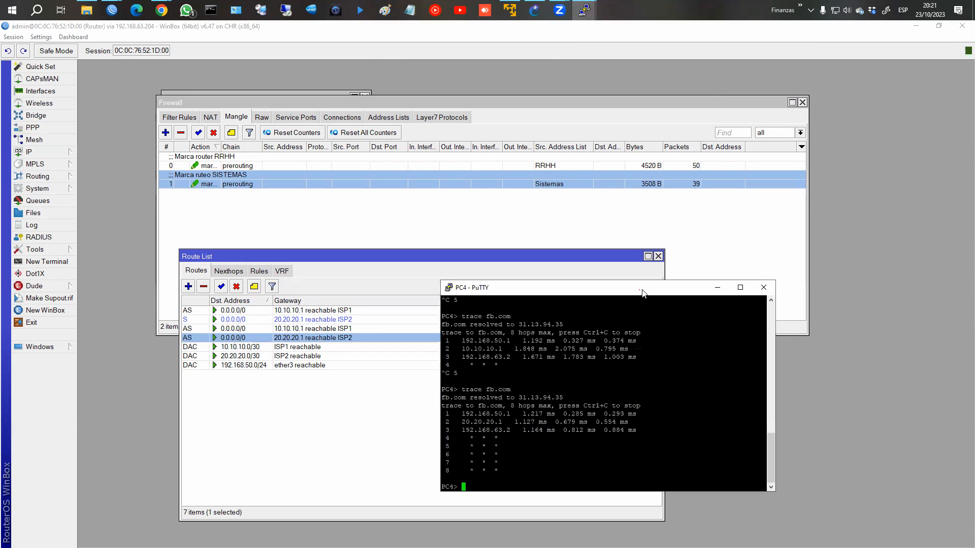
drag(642, 293, 806, 202)
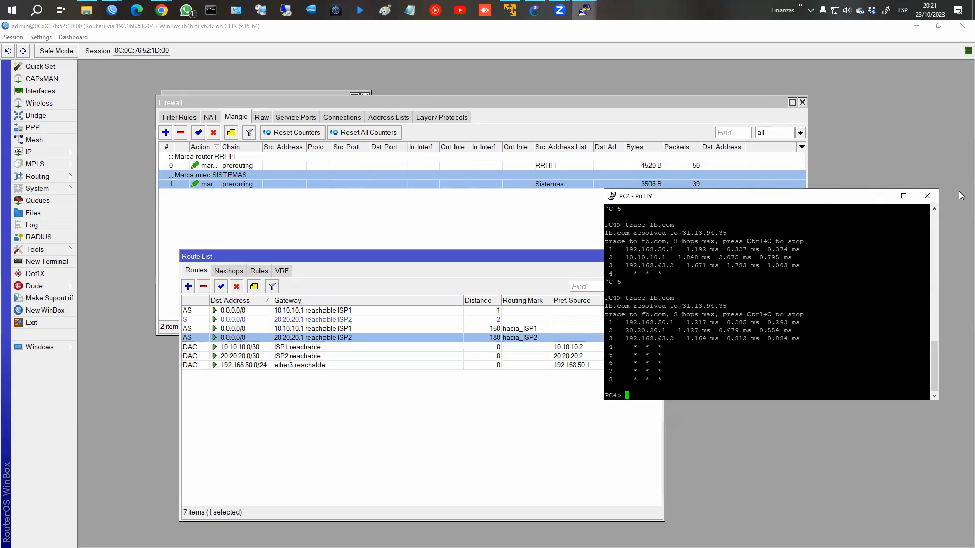
Step: Select the unmarked ISP2 default route, then rerun PC4's trace to fb.com
click(247, 322)
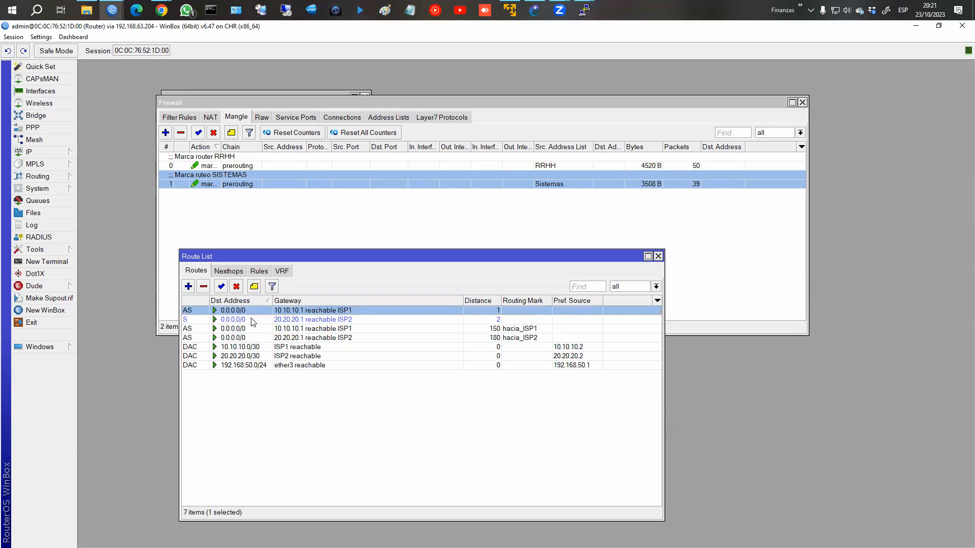
click(253, 321)
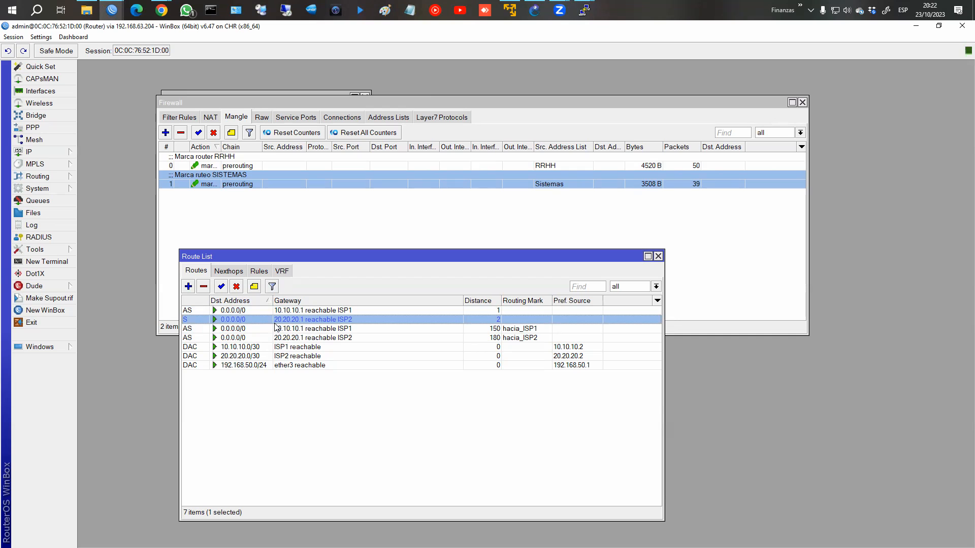
key(alt+Tab)
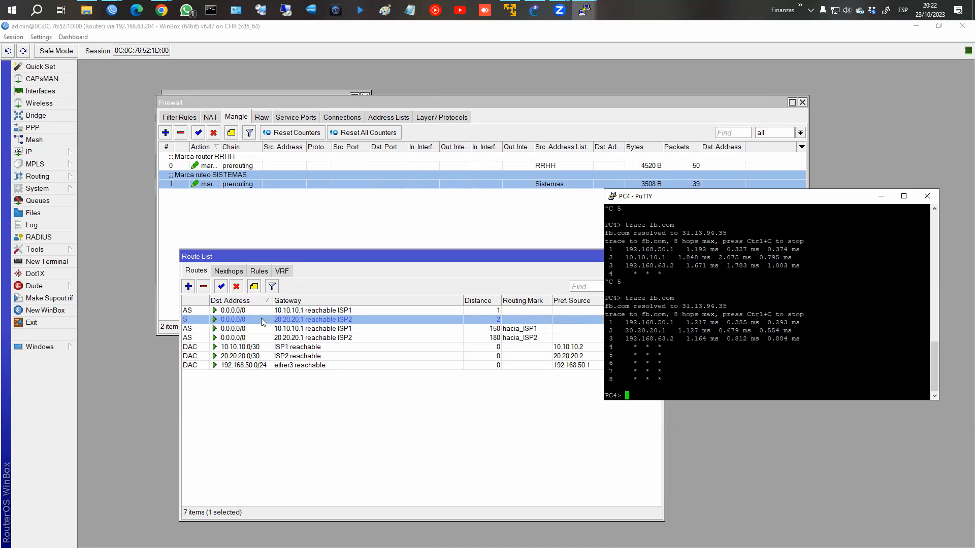
key(Up)
key(Return)
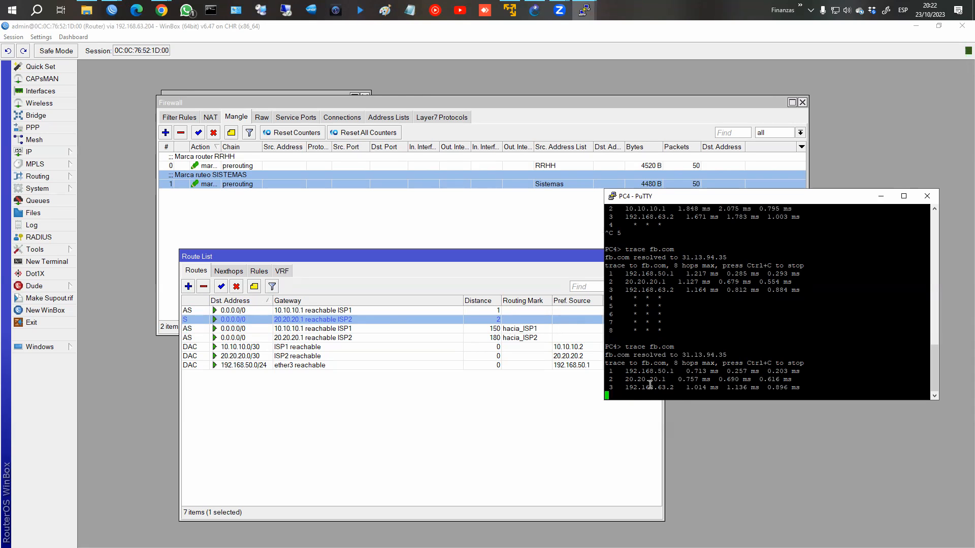
drag(622, 379, 677, 380)
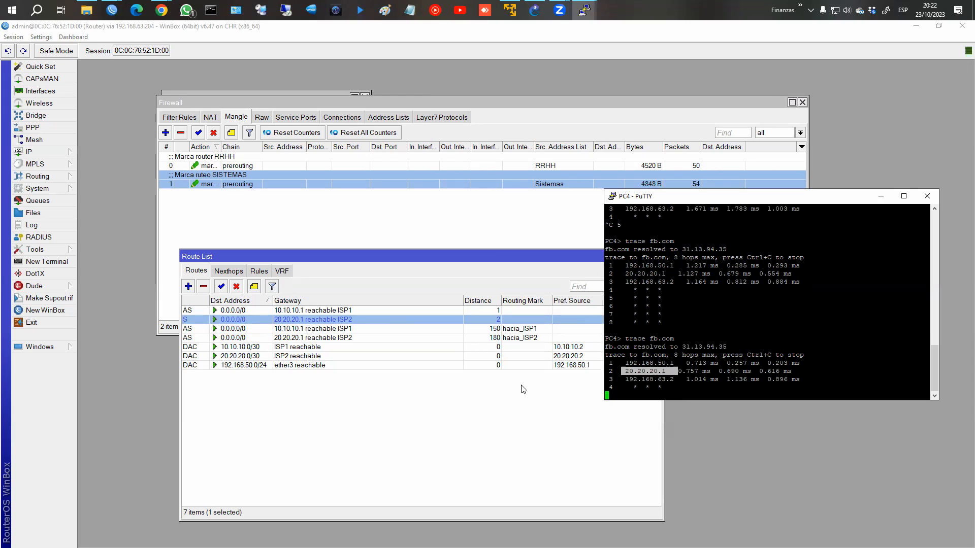
Step: Review the distance-180 hacia_ISP2 and distance-150 hacia_ISP1 routes and show the Interface List
click(492, 340)
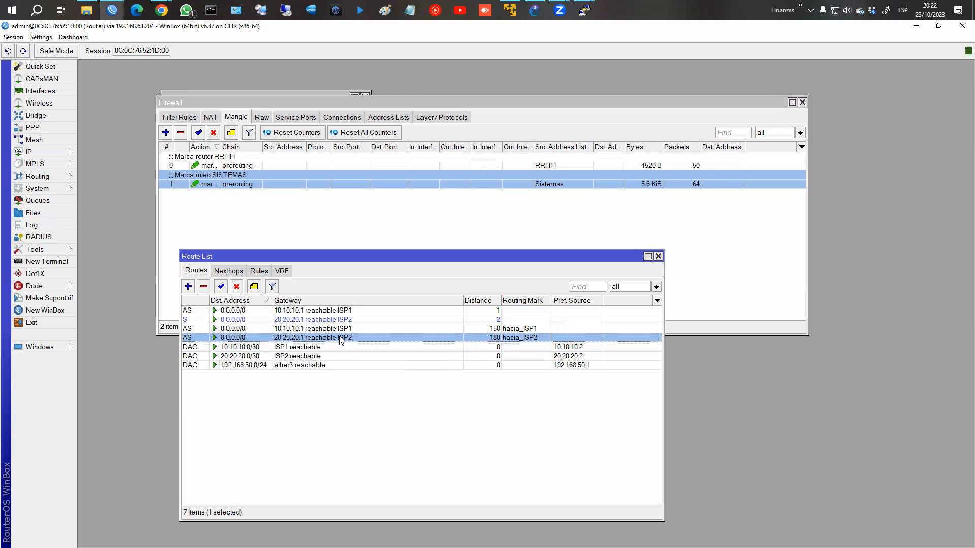
click(529, 330)
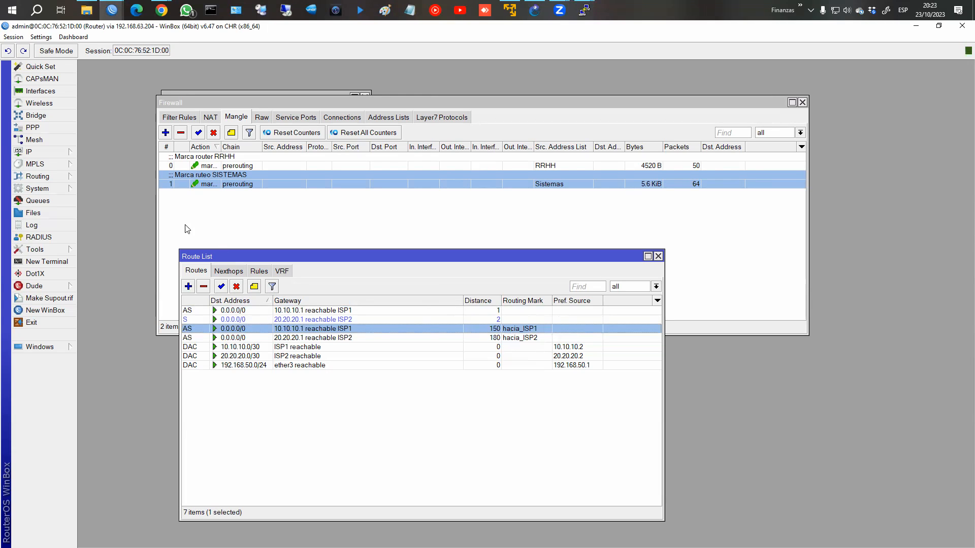
click(41, 92)
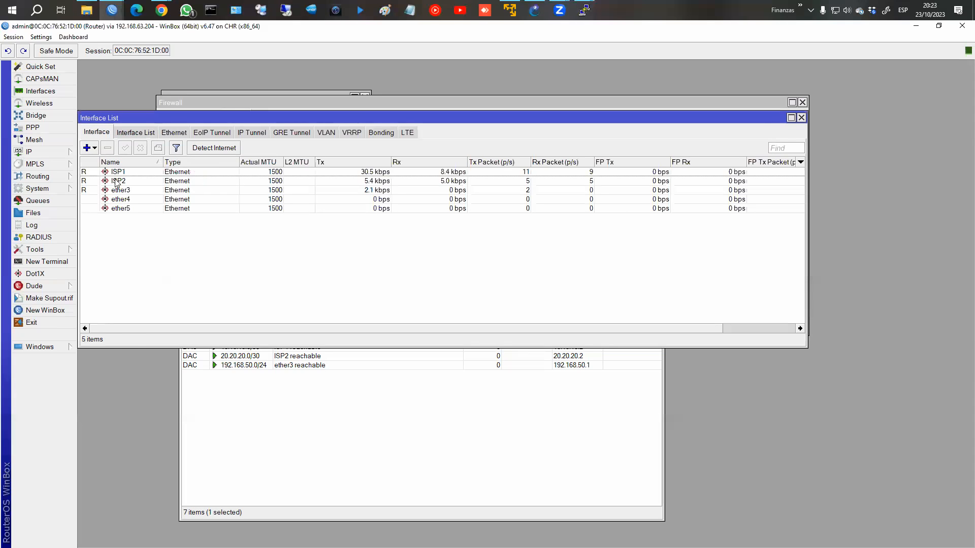
Step: Disable the ISP2 interface and confirm the hacia_ISP2 route is now unreachable
click(118, 181)
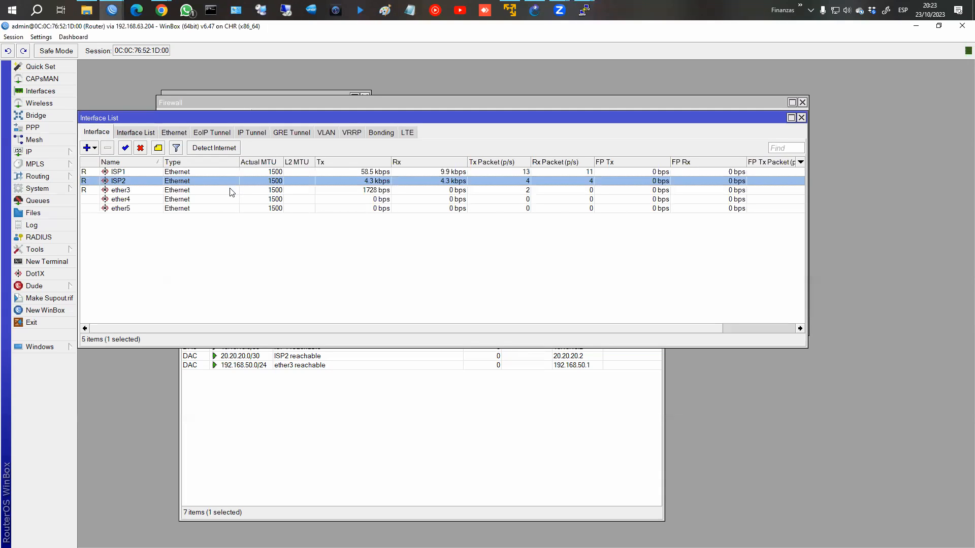
click(142, 152)
click(450, 376)
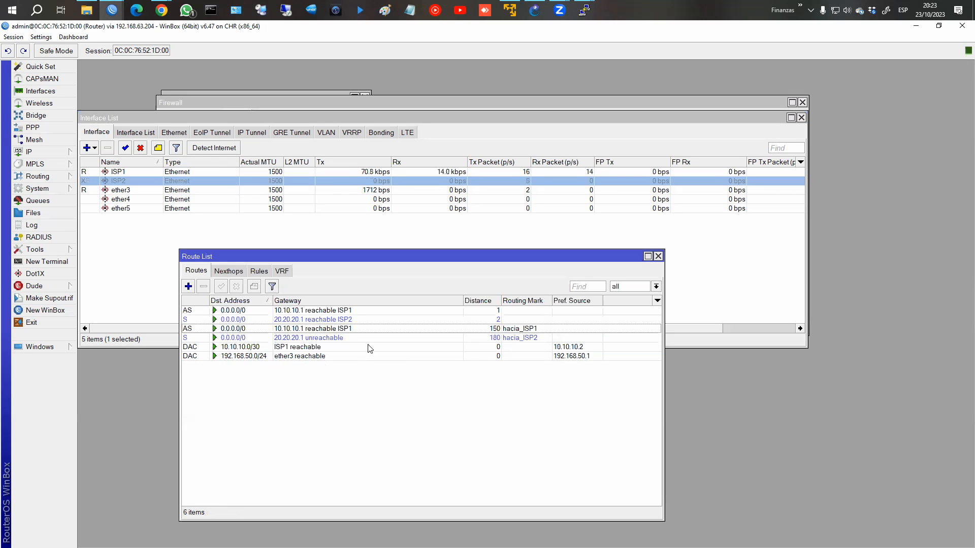
click(335, 321)
click(330, 339)
click(332, 321)
click(332, 339)
click(330, 321)
click(329, 339)
click(328, 321)
click(323, 340)
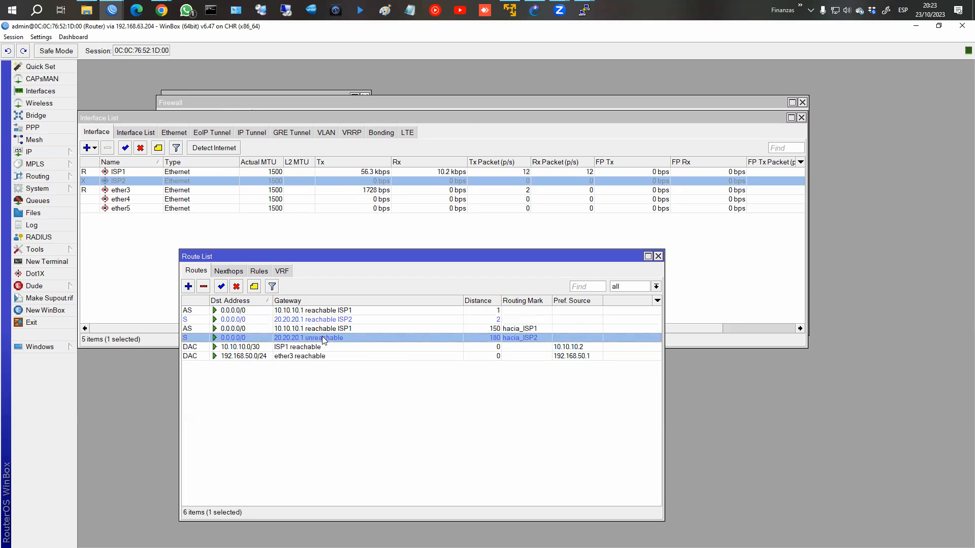
Step: Rerun the trace to fb.com from PC4 and highlight the 10.10.10.1 failover hop
mouse_move(583, 11)
click(709, 90)
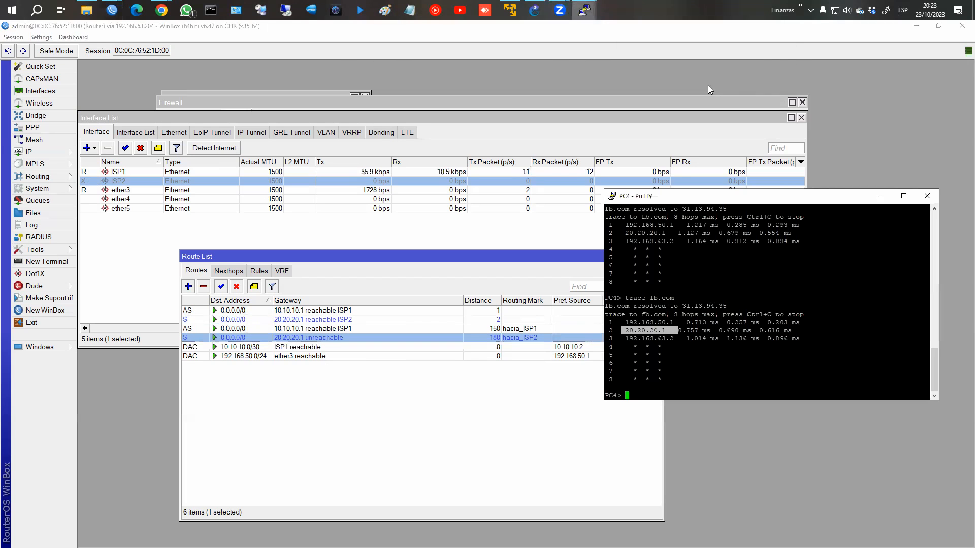
click(684, 283)
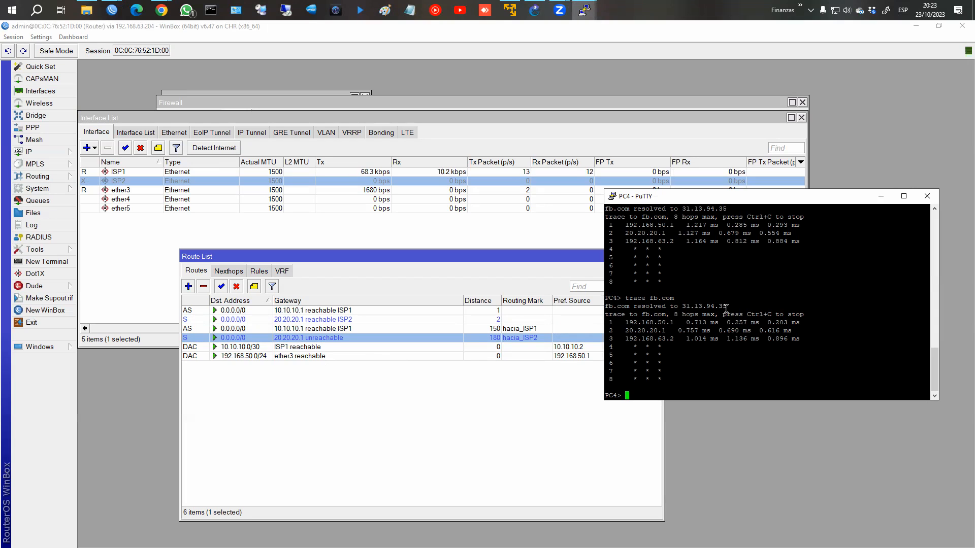
key(Up)
key(Return)
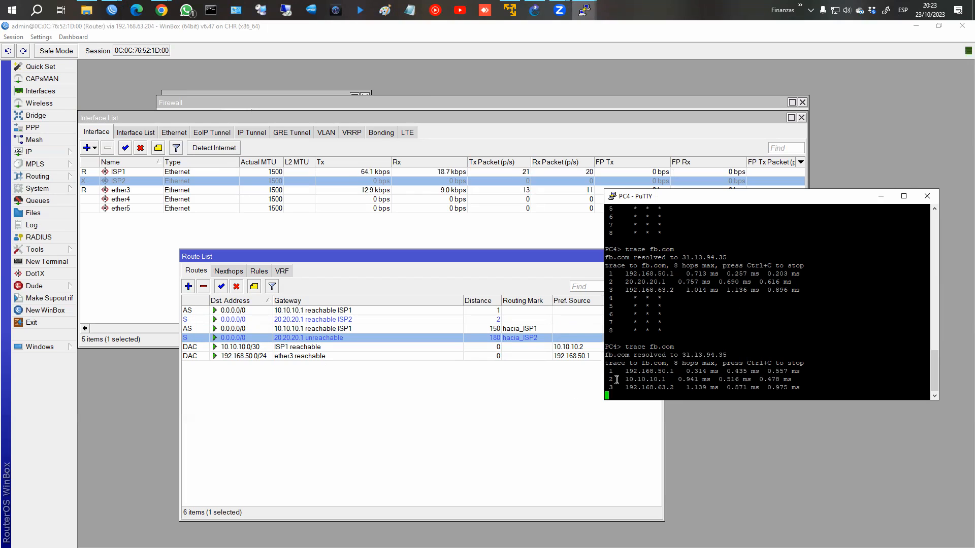
drag(617, 379, 668, 380)
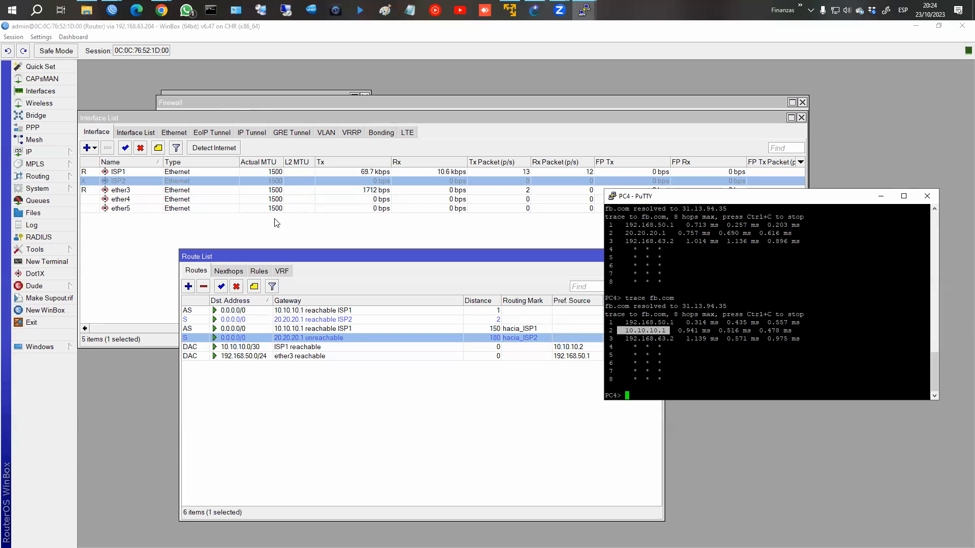
Step: Re-enable ISP2, then close the Route List, Interface List, Firewall, Address List and WinBox windows
click(122, 150)
click(574, 400)
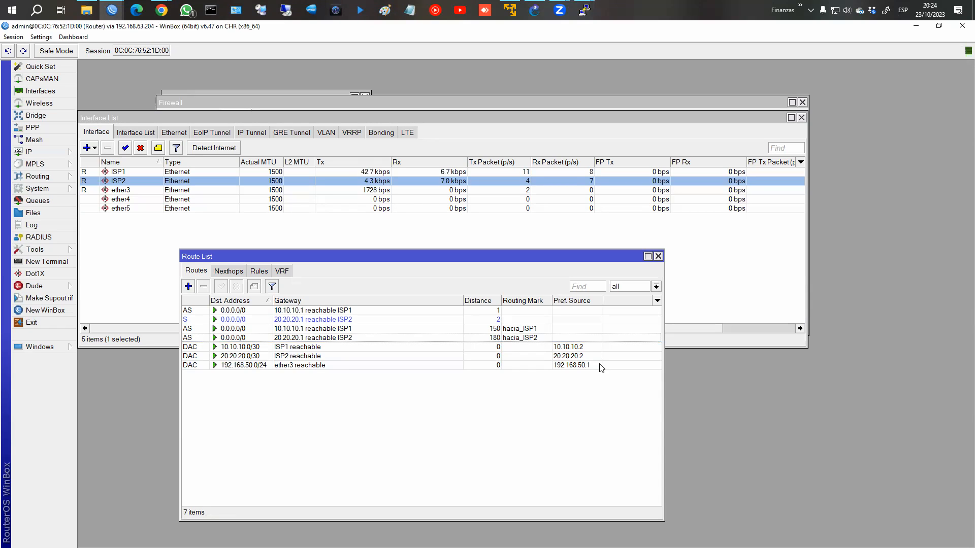
click(659, 256)
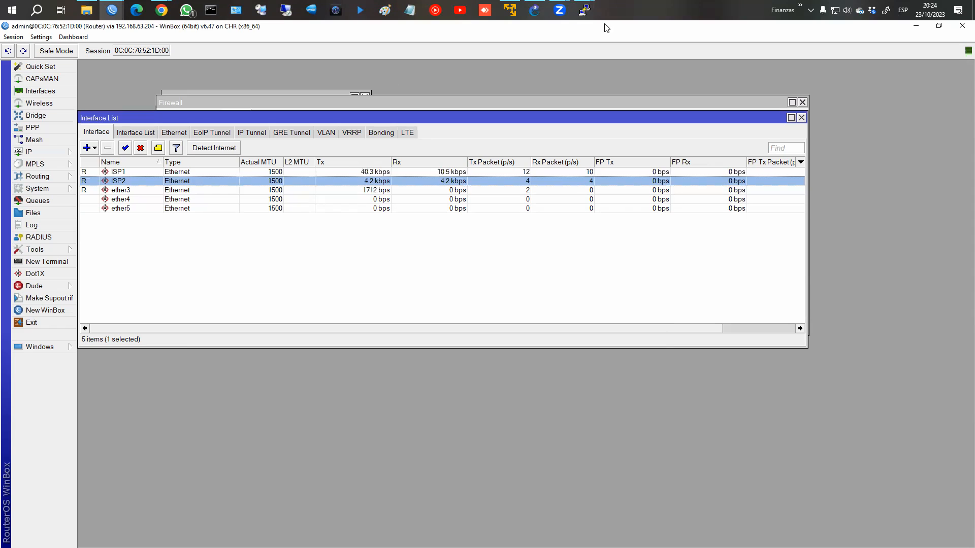
mouse_move(112, 10)
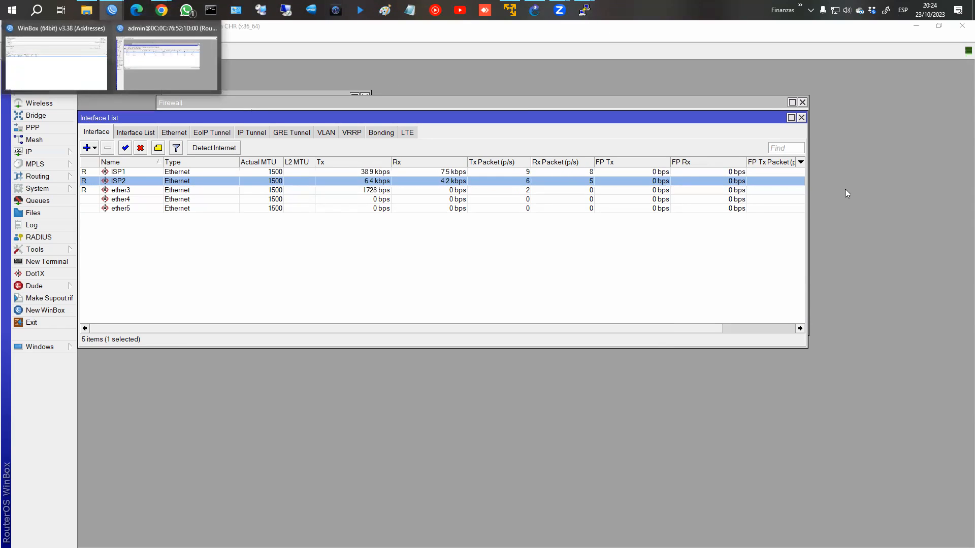
click(801, 118)
click(802, 102)
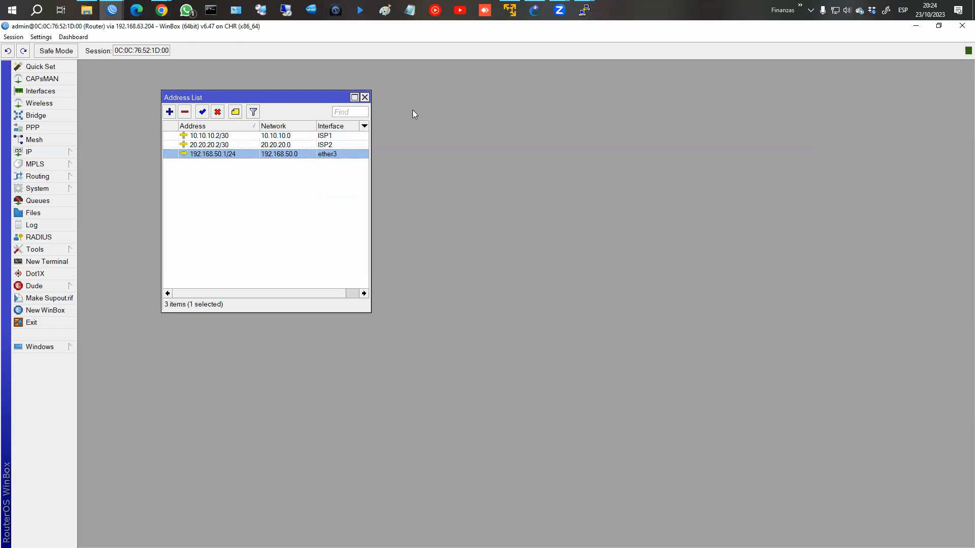
click(365, 97)
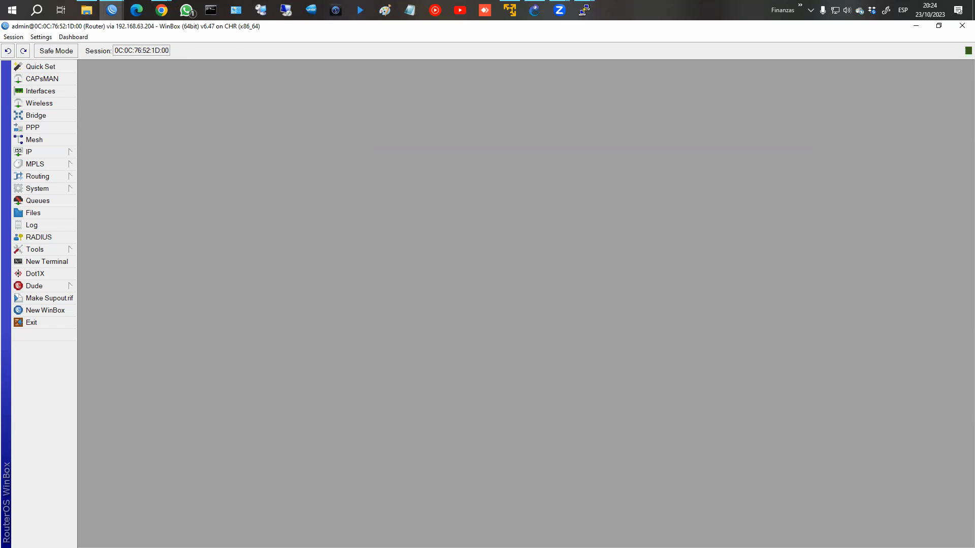
click(960, 28)
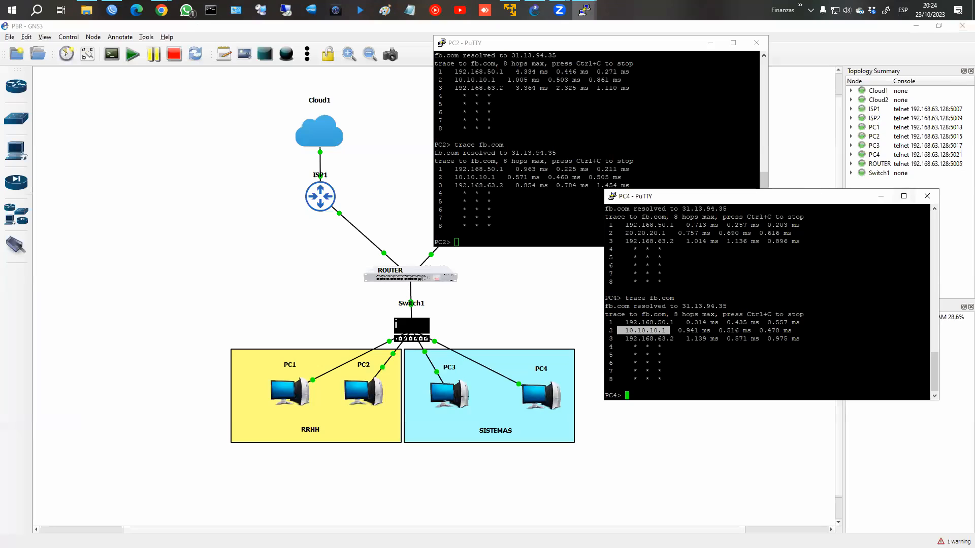
Step: Close the PC4, PC2, PC3 and PC1 console sessions, confirming each with Aceptar
click(927, 196)
click(510, 329)
click(755, 43)
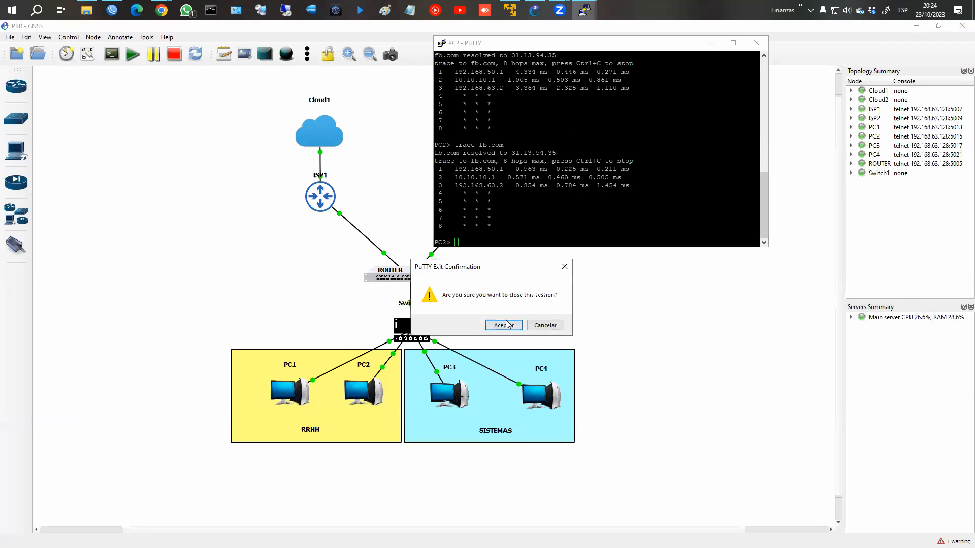
click(507, 324)
click(585, 10)
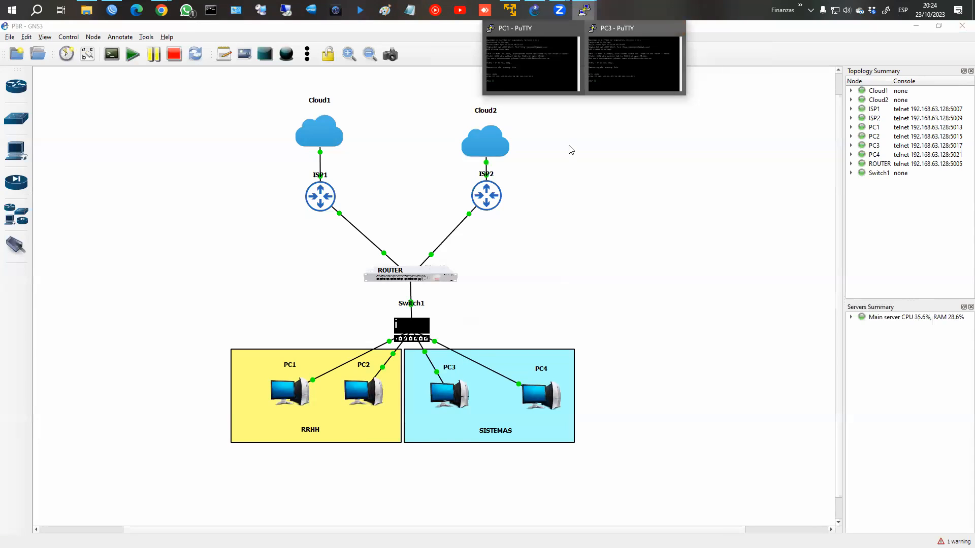
click(679, 28)
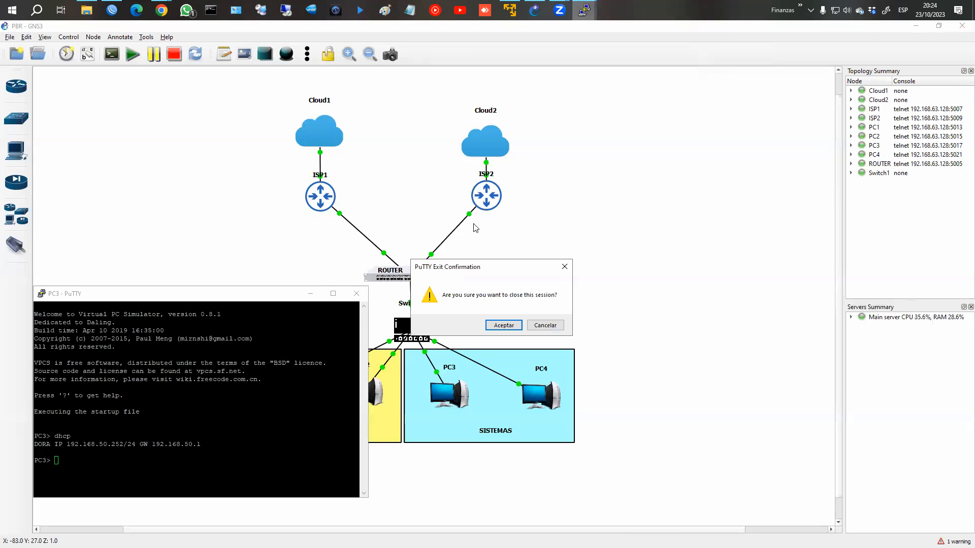
click(490, 326)
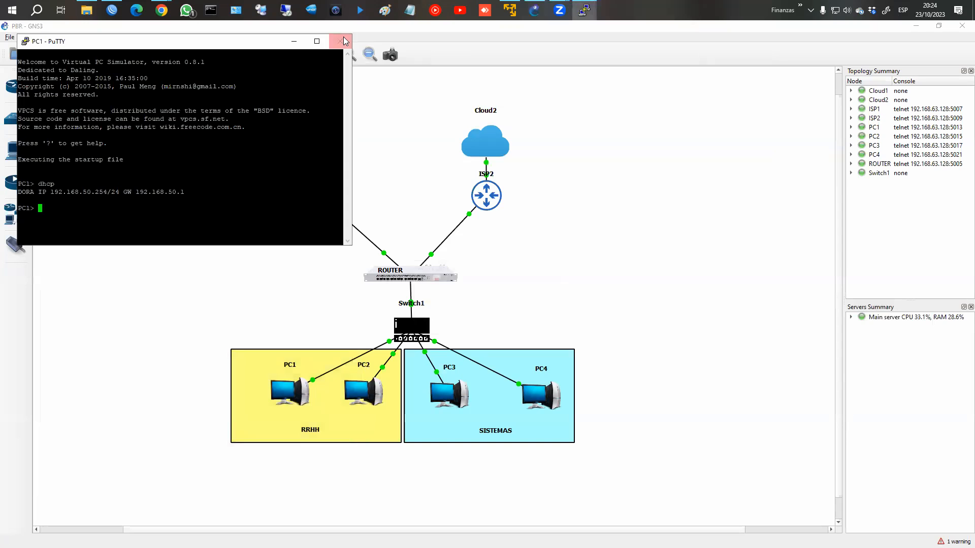
click(341, 41)
click(506, 325)
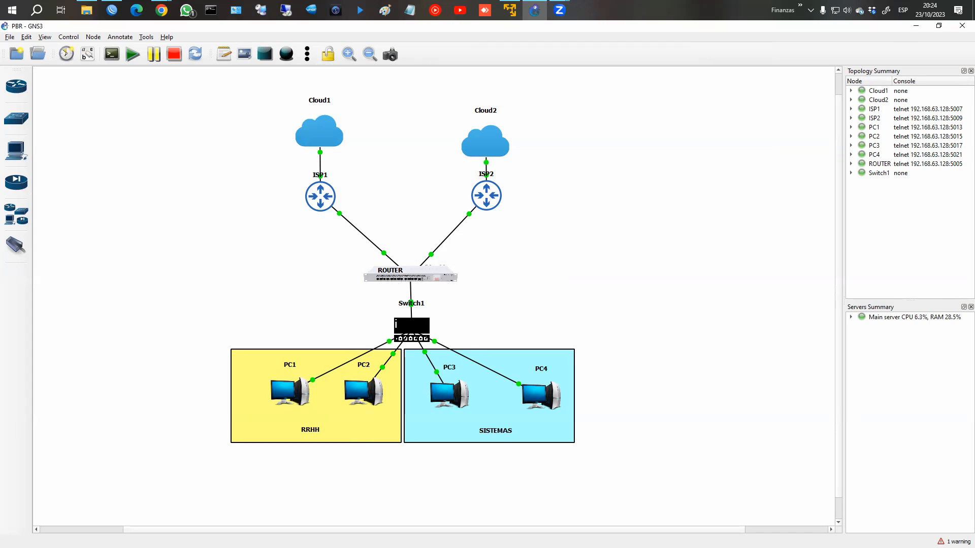
Step: Go from the MANGLE lesson page in Chrome to the L7 protocols lesson
mouse_move(161, 10)
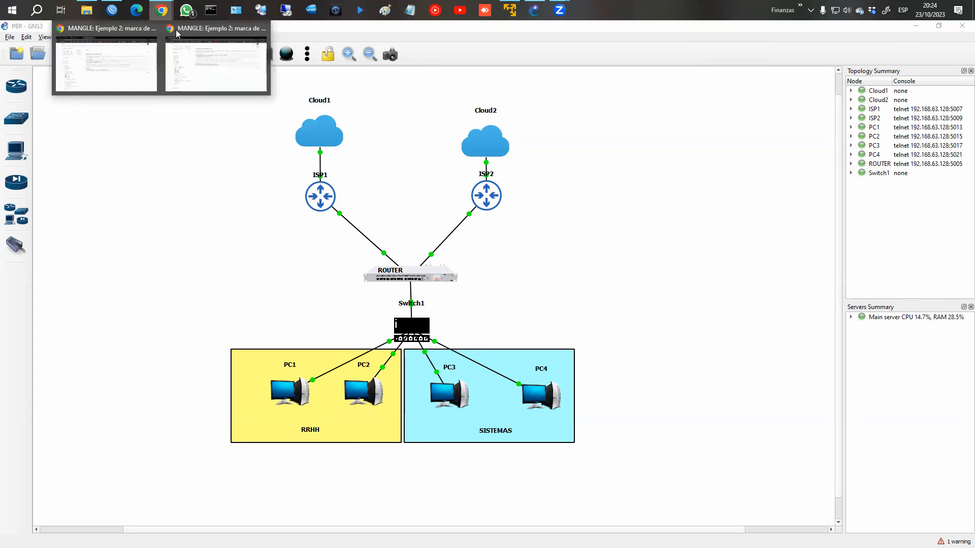
click(176, 60)
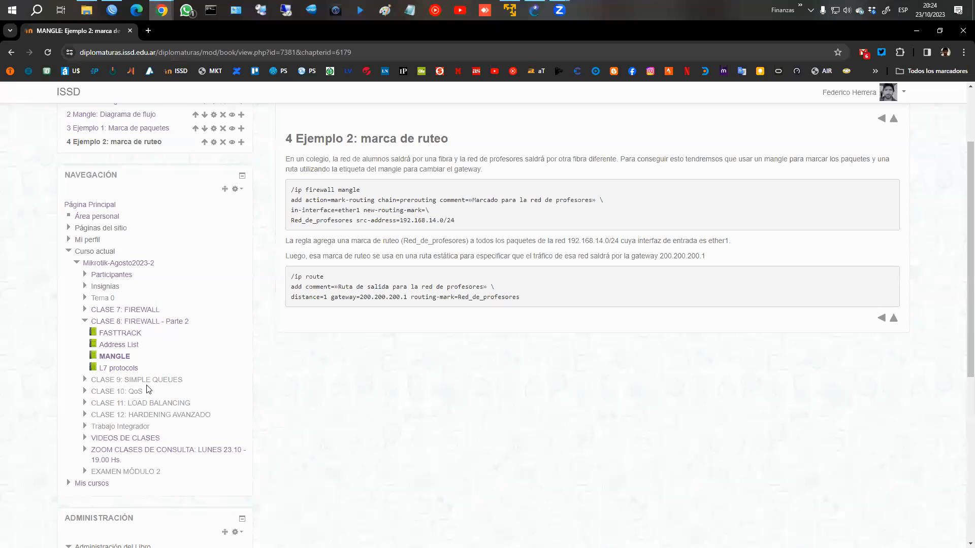
click(120, 367)
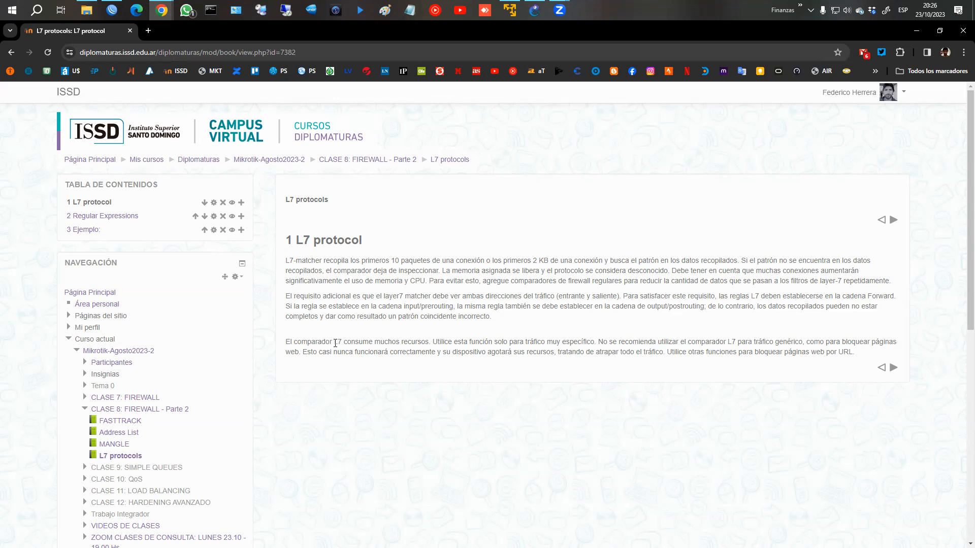
Step: Highlight the warning about L7 resource use, then advance to chapter 2, Regular Expressions
drag(286, 341, 847, 355)
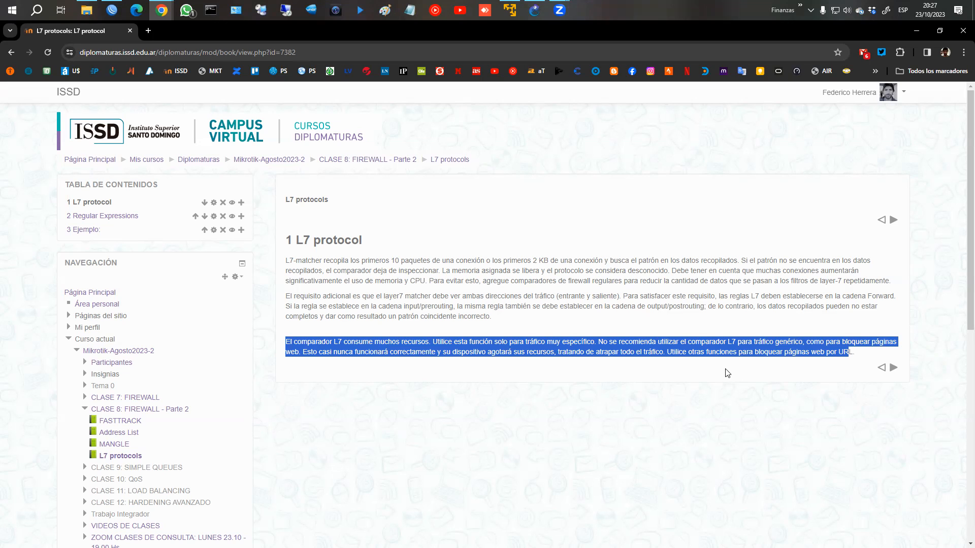
click(892, 367)
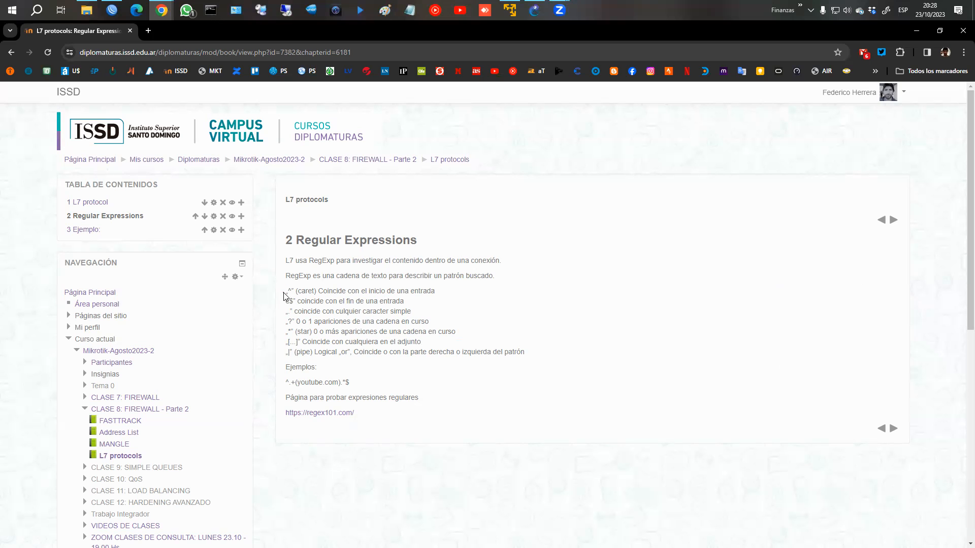
Step: Highlight the regex symbol list, open regex101.com in a new tab, then bring WinBox forward
drag(285, 290, 523, 351)
click(557, 368)
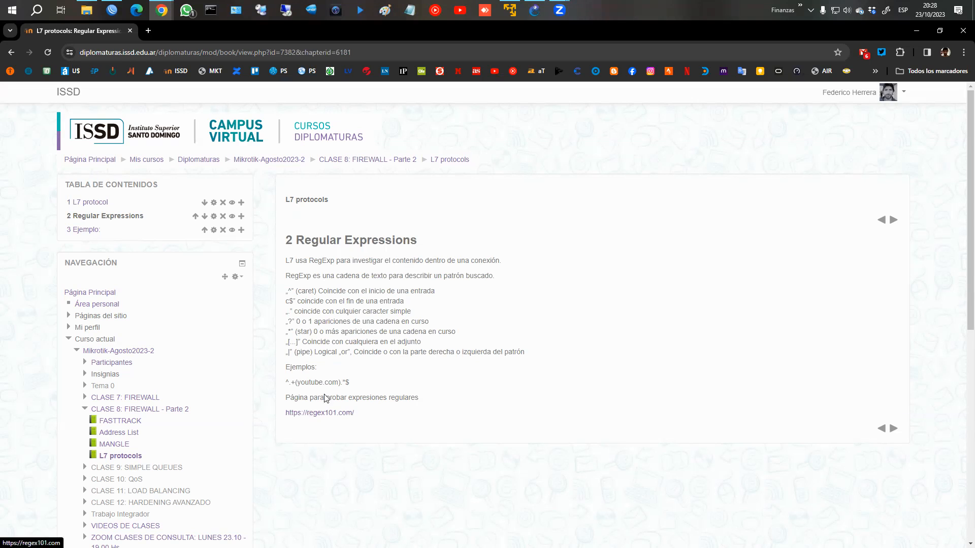
middle_click(346, 420)
click(188, 32)
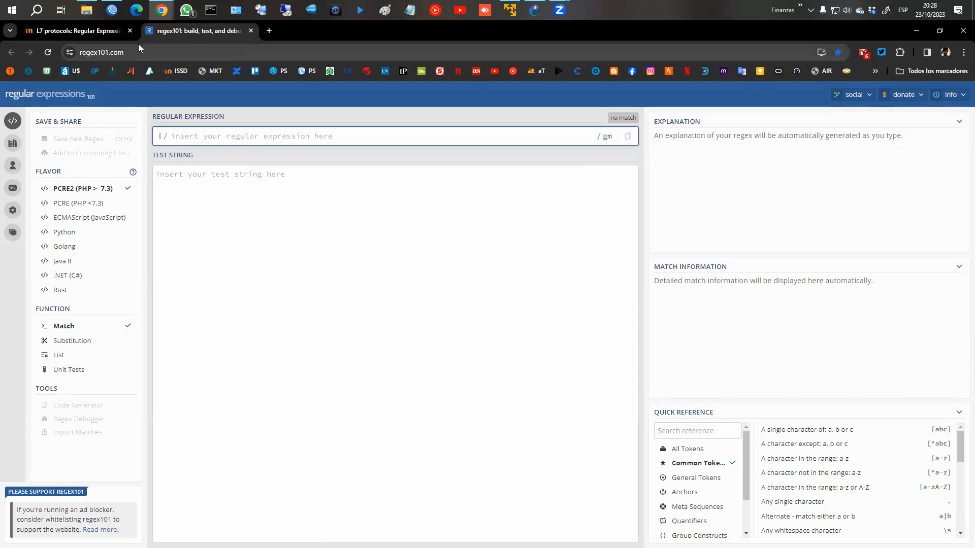
click(112, 10)
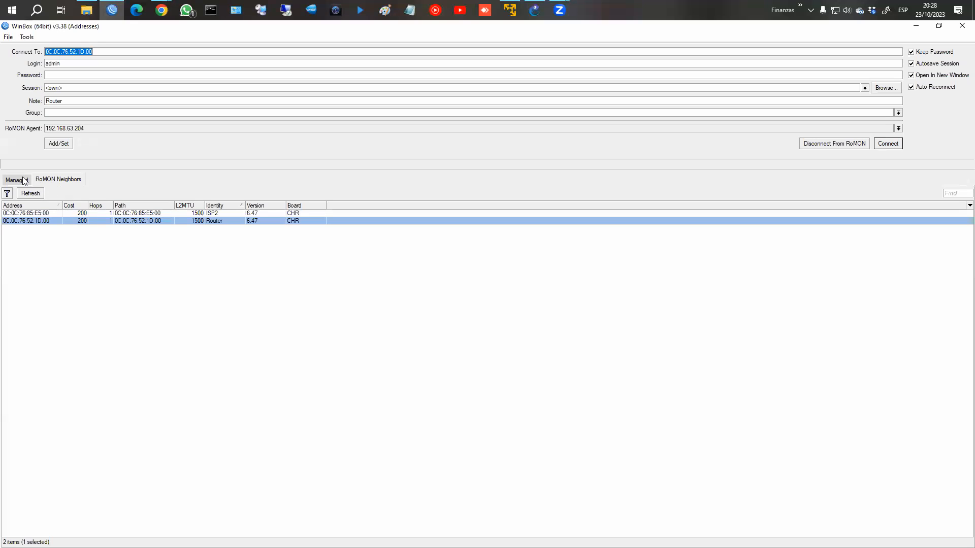
Step: Connect to the neighbor router at 192.168.1.1, skipping the forced password change
click(843, 145)
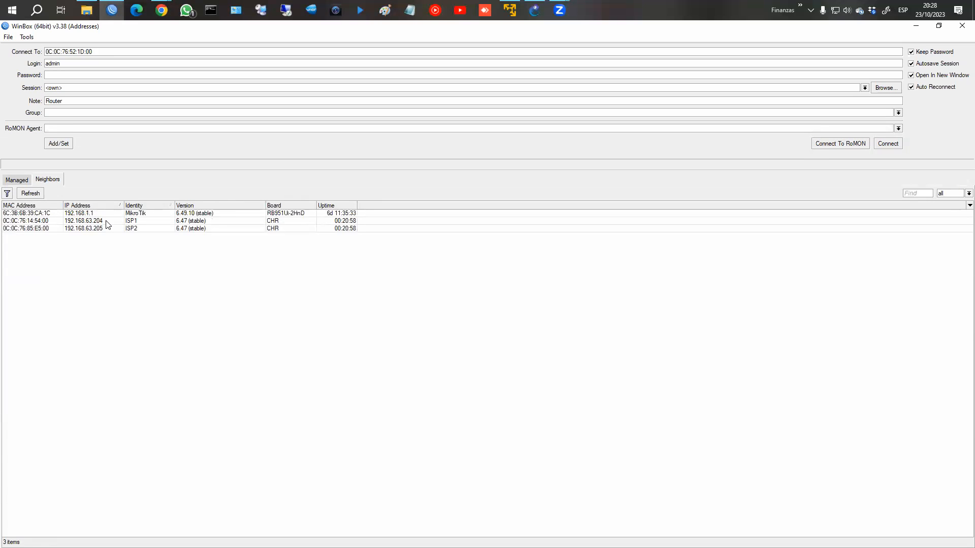
click(71, 214)
click(888, 143)
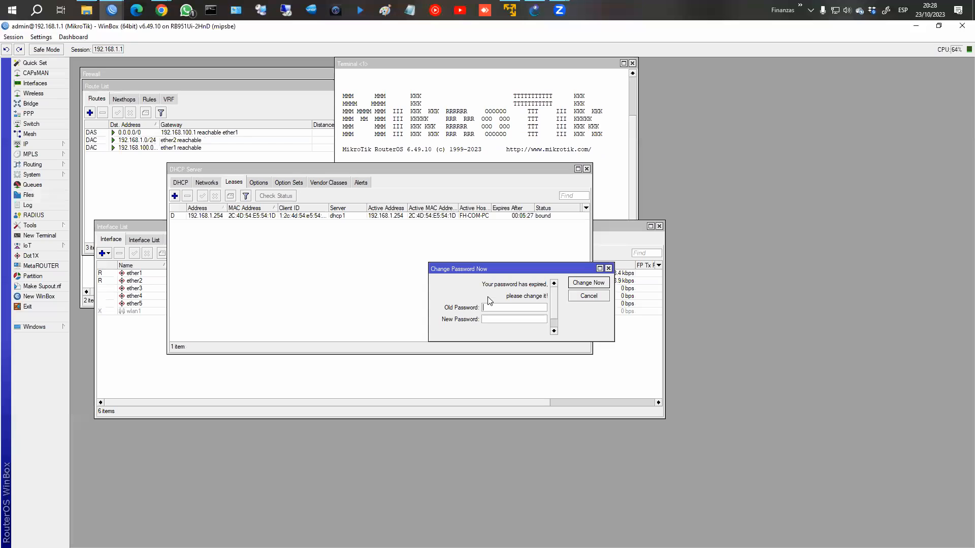
click(573, 297)
Step: Close the leftover DHCP server, interface list, file list, terminal, firewall and route list windows
click(587, 169)
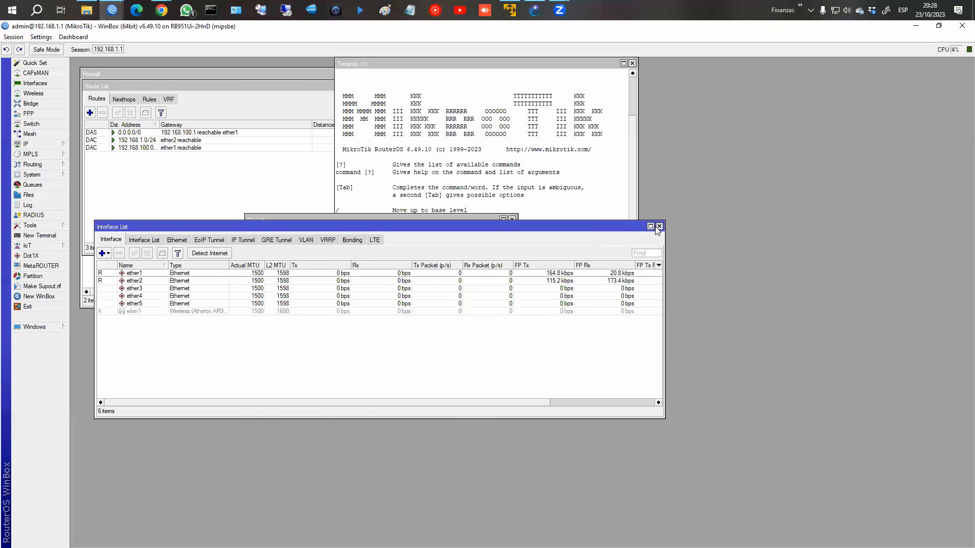
click(659, 227)
click(512, 219)
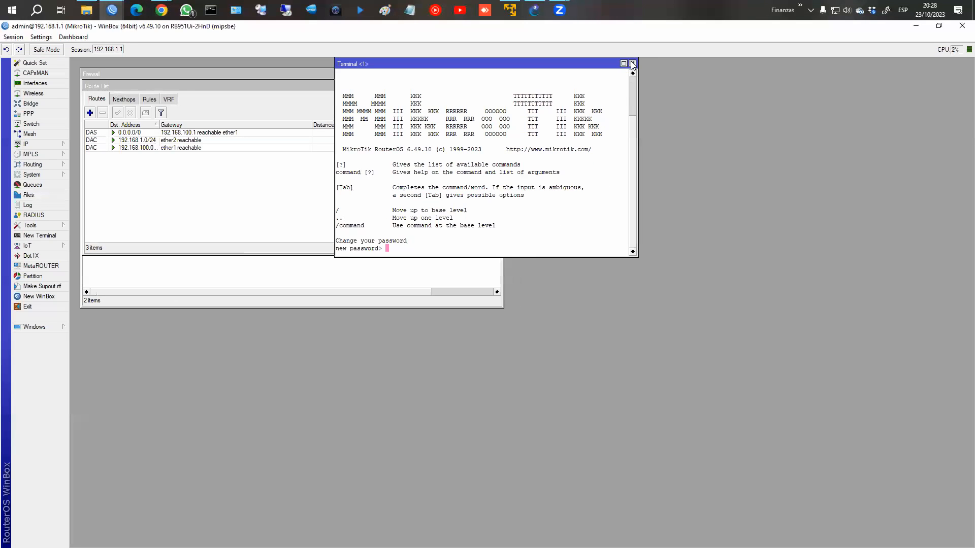
click(632, 64)
click(499, 74)
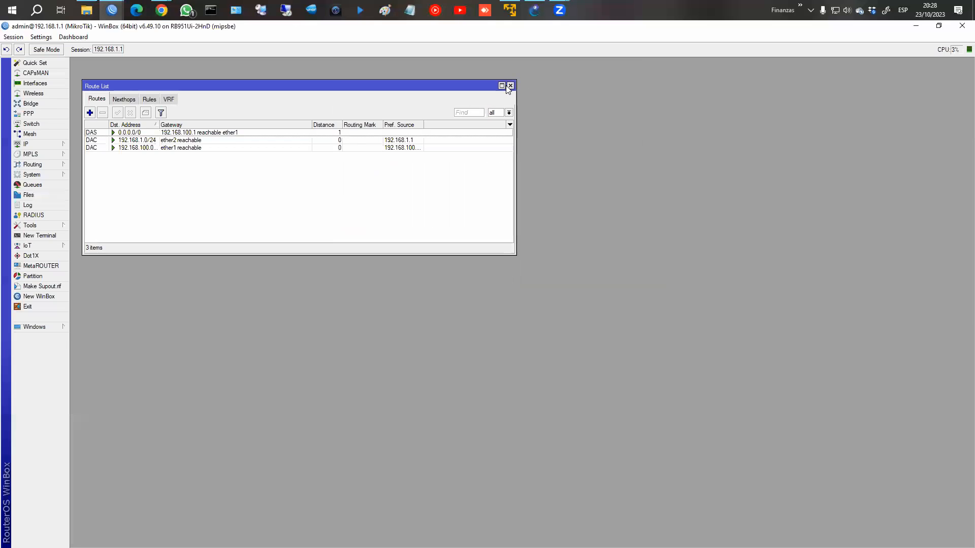
click(510, 86)
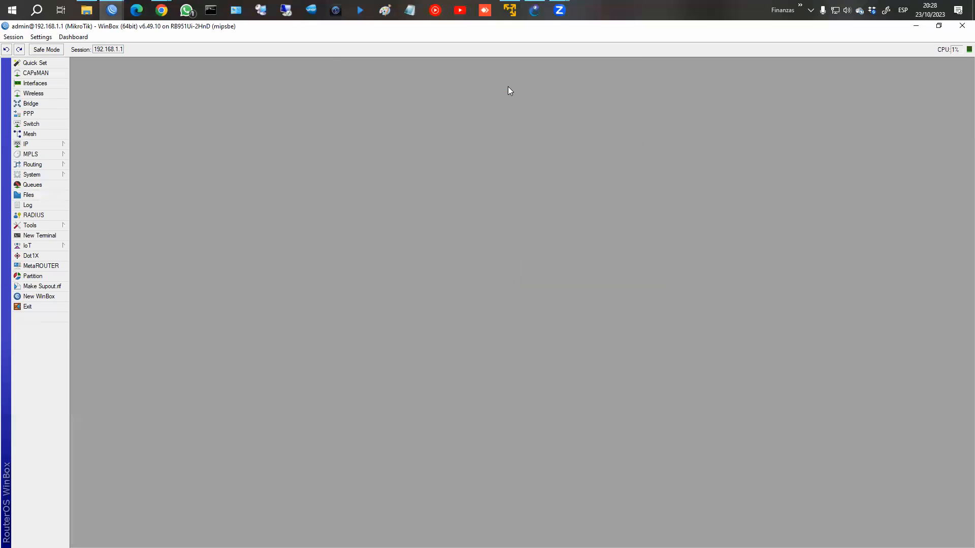
Step: Zoom in WinBox's interface text and open IP > Firewall
click(41, 37)
click(55, 74)
click(39, 163)
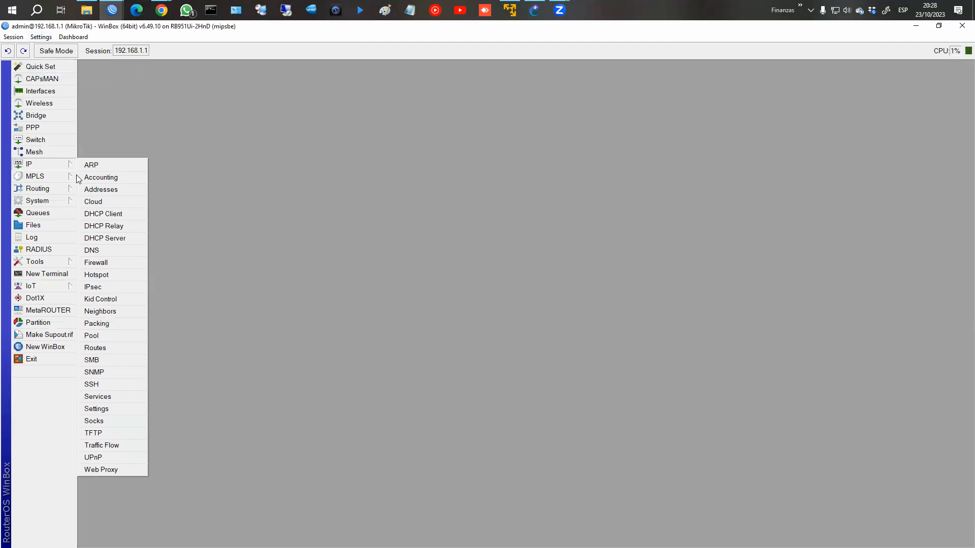
click(115, 263)
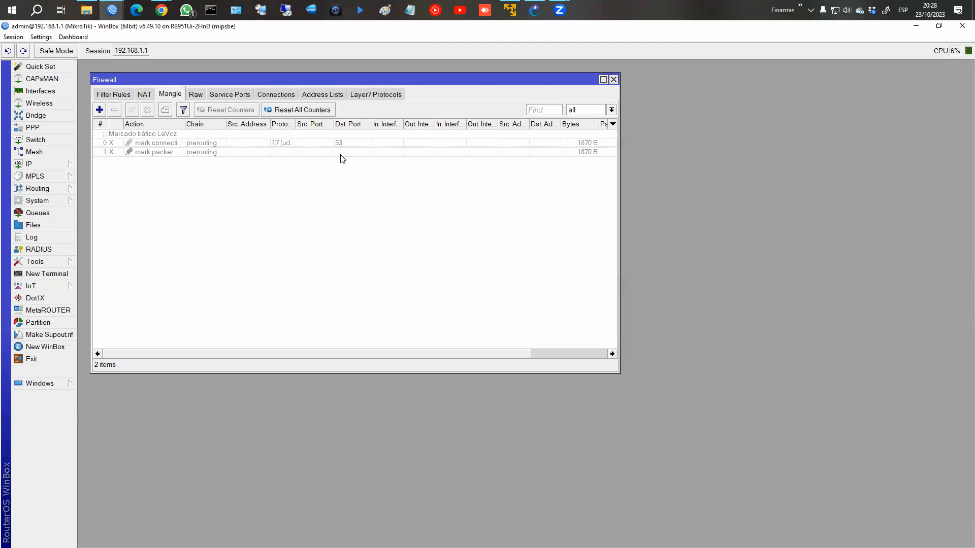
Step: Open the LaVoz entry under Layer7 Protocols and select its regexp ^.+(lavoz.com.ar).*$
click(381, 94)
double_click(389, 82)
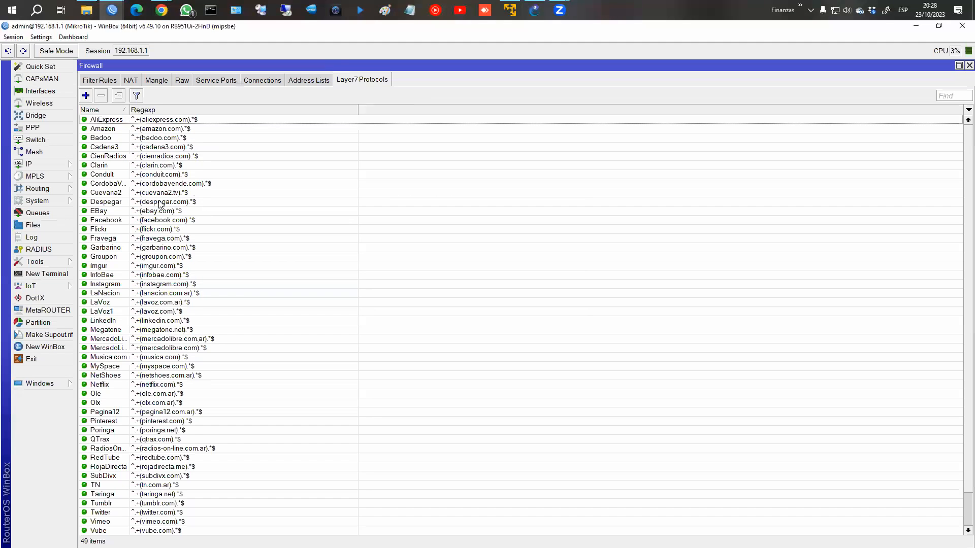
scroll(181, 301, down, 2)
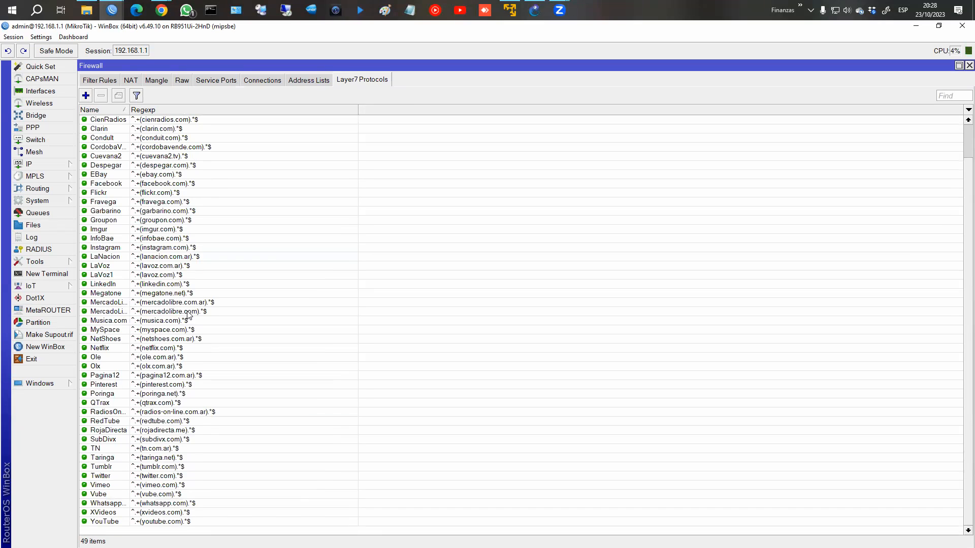
scroll(188, 315, up, 2)
click(111, 303)
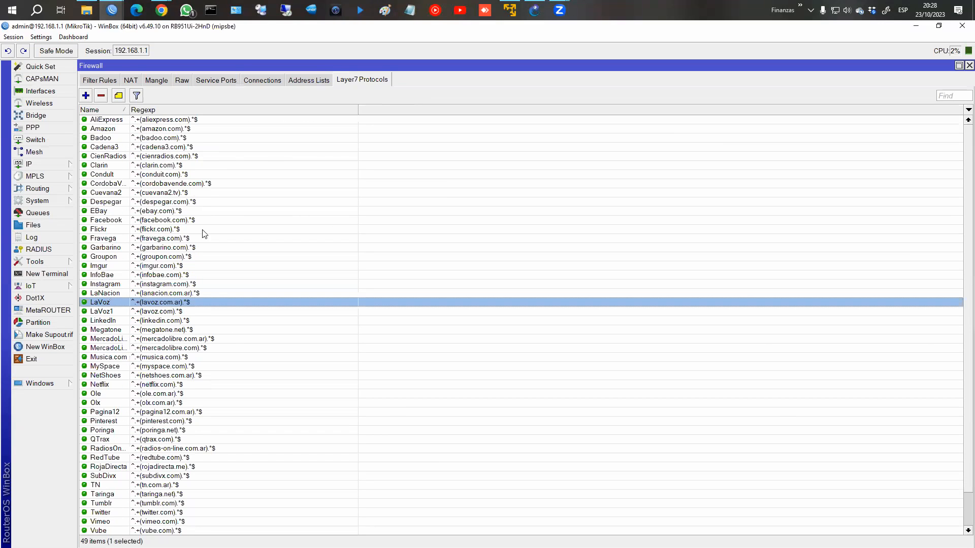
double_click(182, 302)
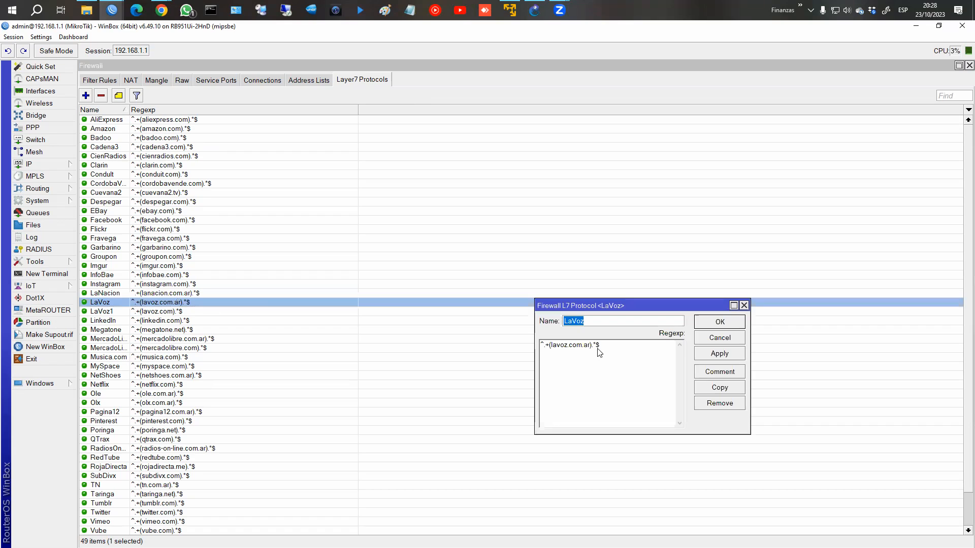
drag(607, 349, 528, 351)
key(ctrl+c)
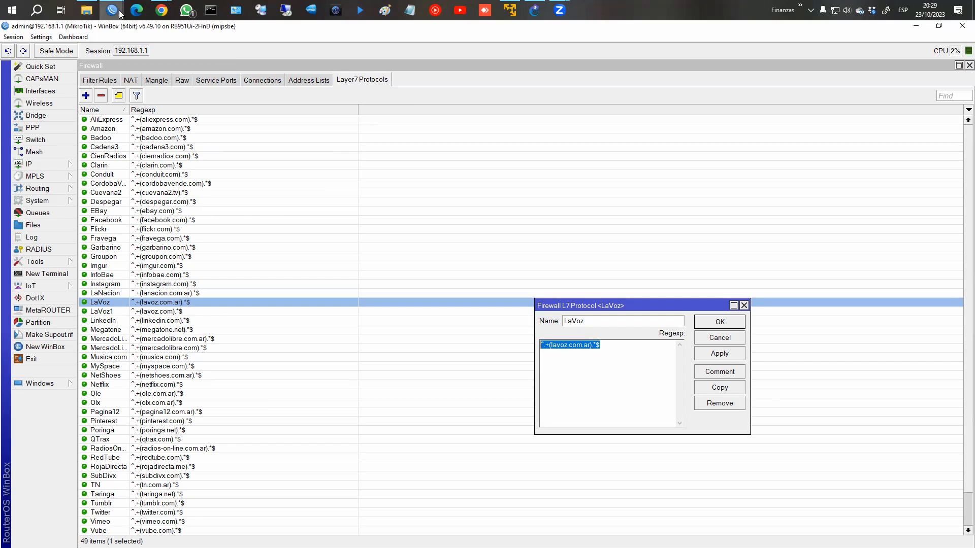
Step: Paste the LaVoz regexp into regex101's expression box and move to Test String
click(161, 10)
click(212, 60)
click(222, 136)
key(ctrl+v)
click(224, 194)
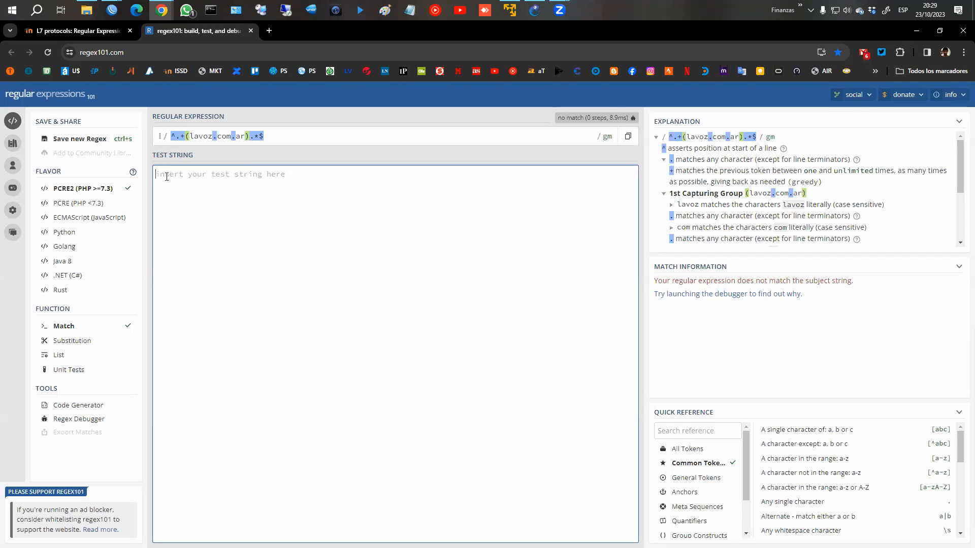
text(www.lavoz.com)
text(.ar)
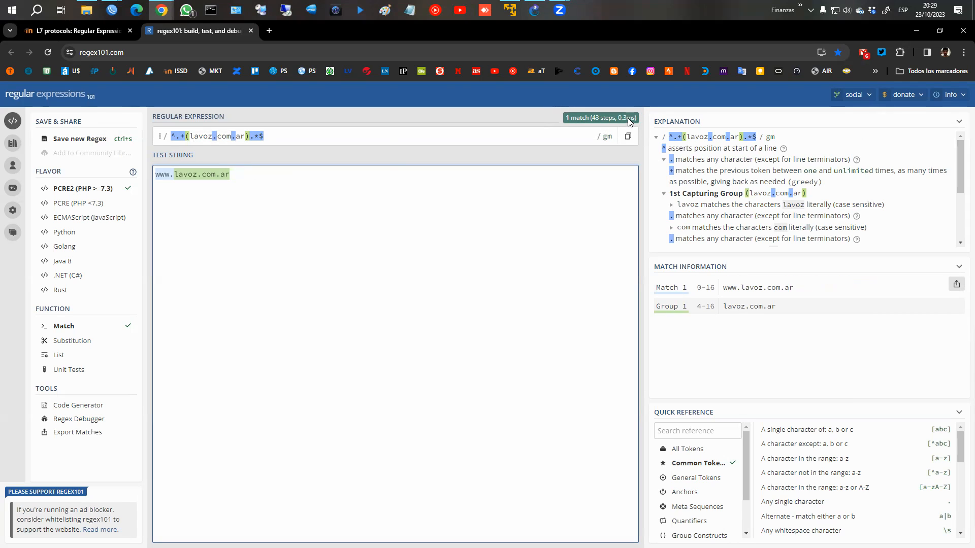
drag(723, 288, 793, 289)
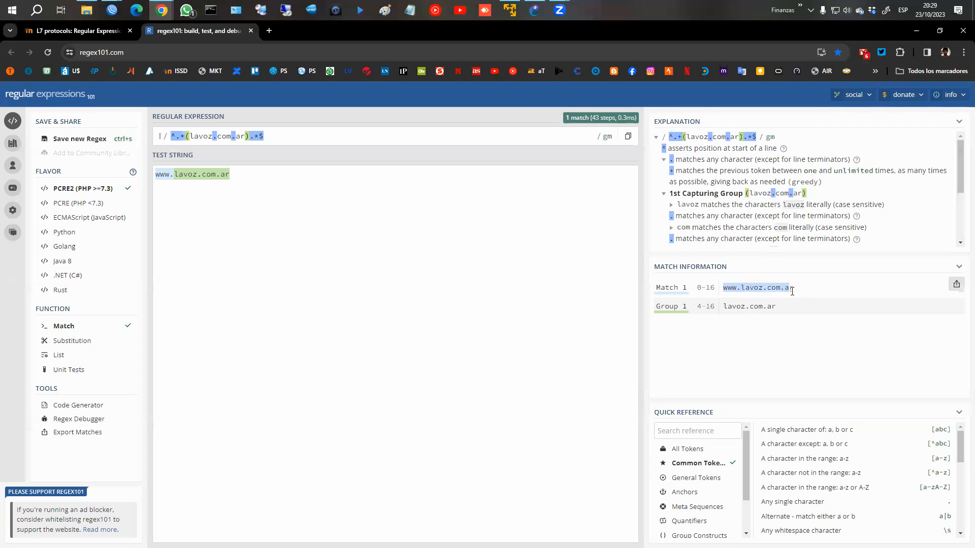
drag(724, 307, 787, 311)
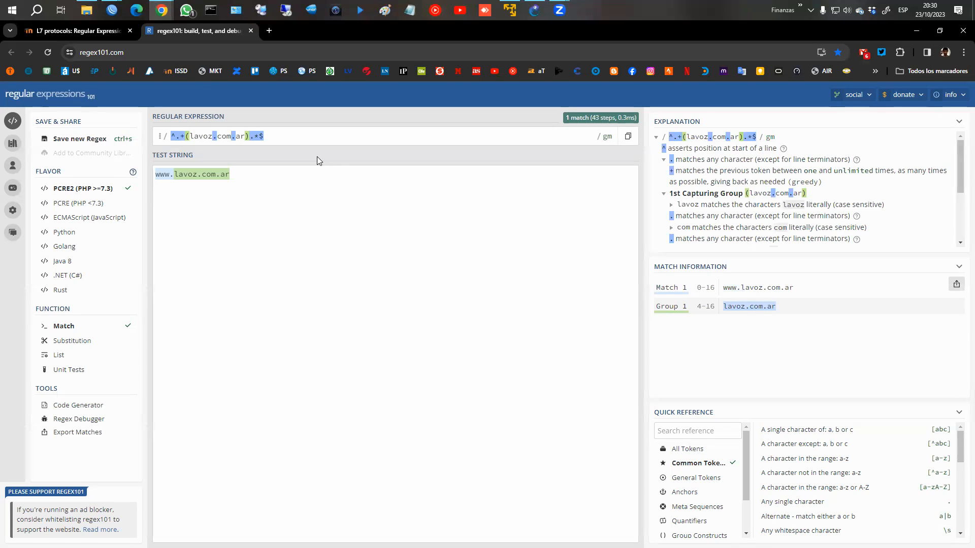
click(113, 10)
click(167, 55)
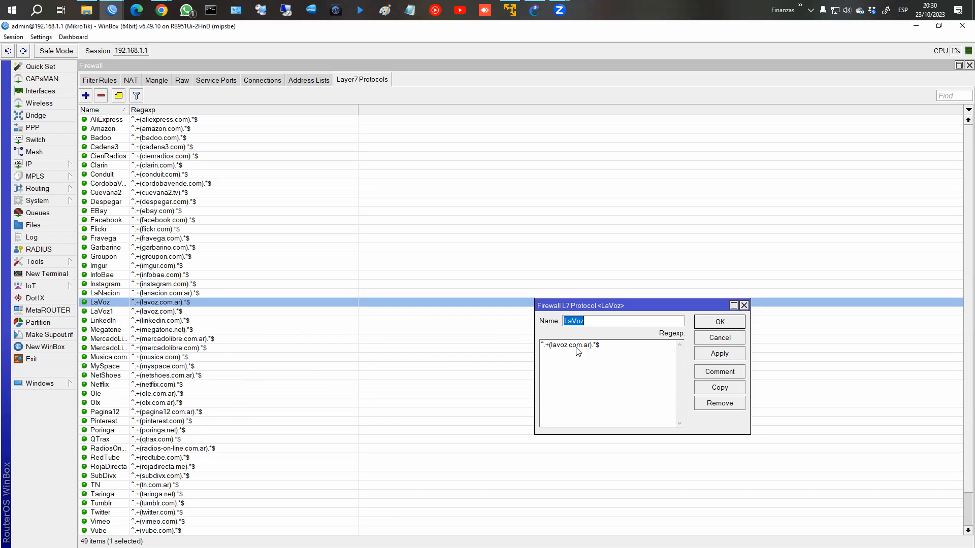
Step: Close the LaVoz entry with OK and highlight the chapter's ^.+(youtube.com).*$ example
click(720, 322)
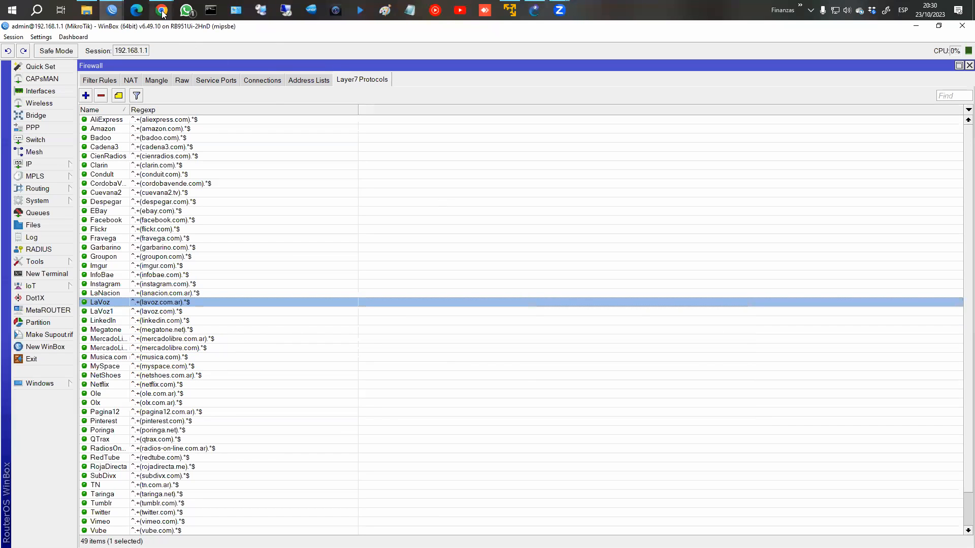
mouse_move(162, 11)
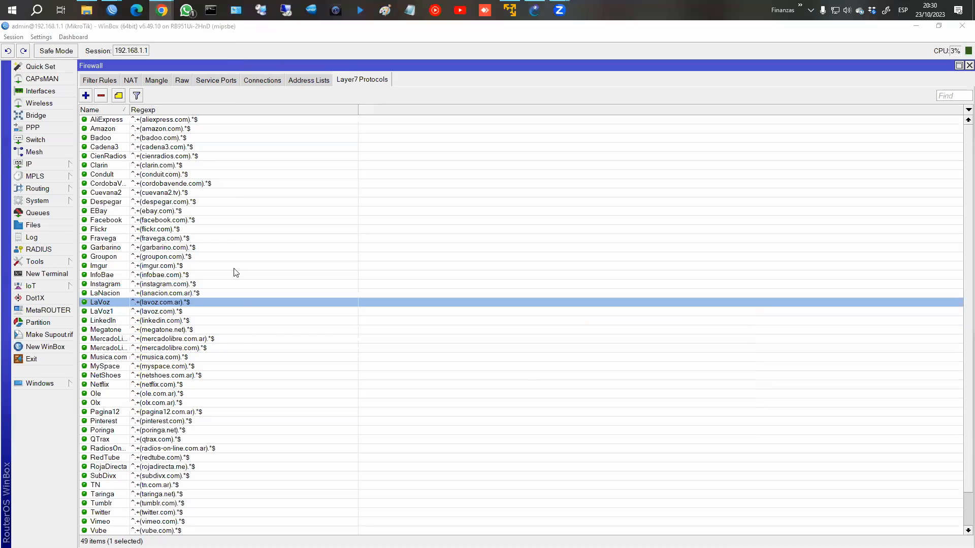
click(212, 52)
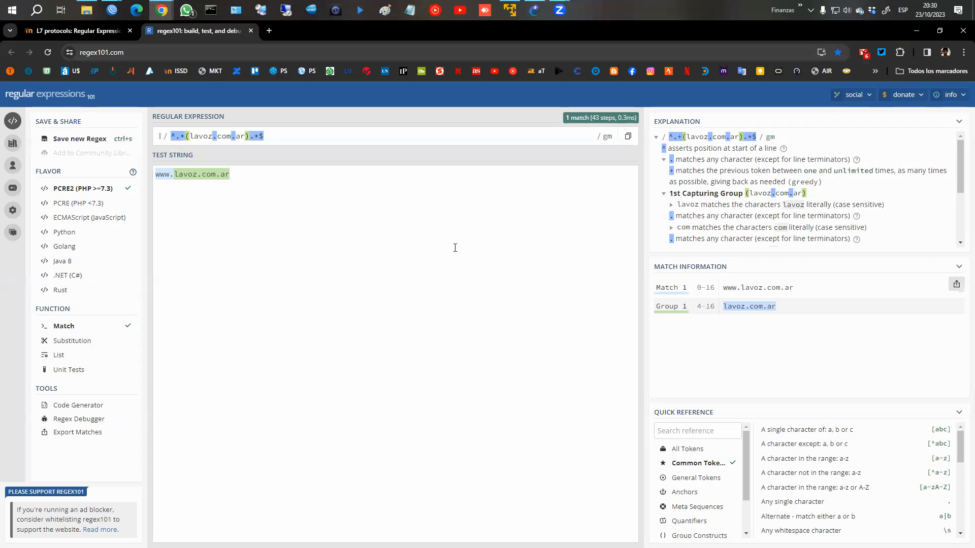
click(84, 33)
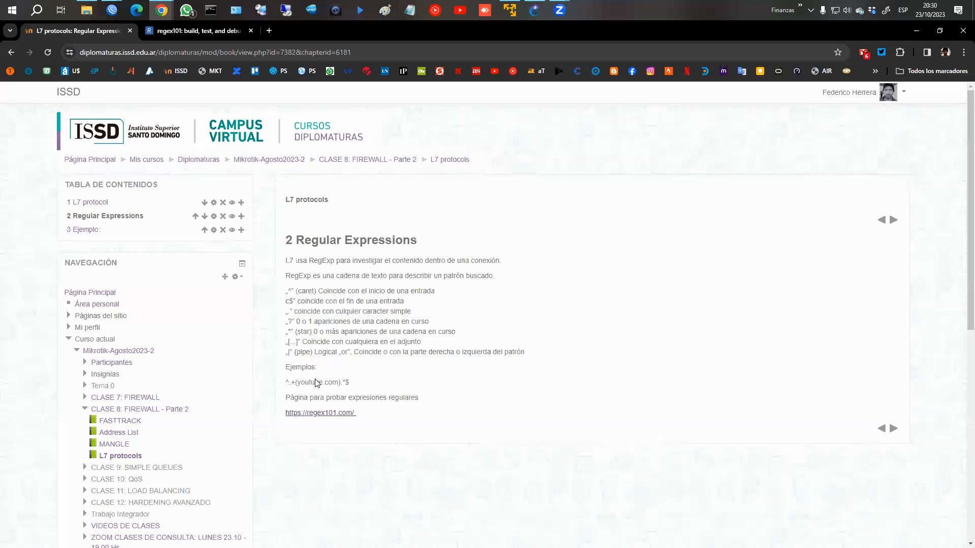
drag(285, 382, 348, 378)
drag(286, 381, 355, 387)
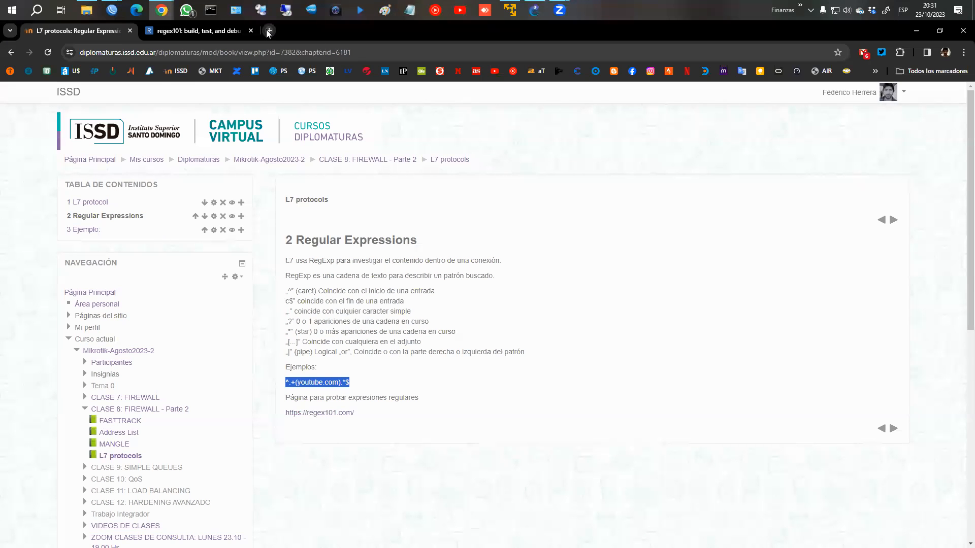
Step: Load the La Voz del Interior site from its bookmark in a new tab, then close it
key(ctrl+t)
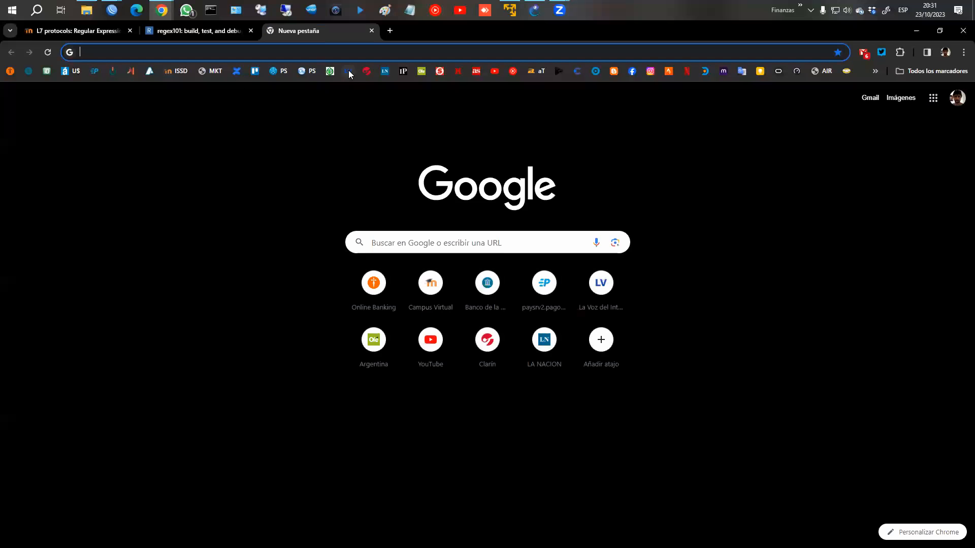
click(349, 71)
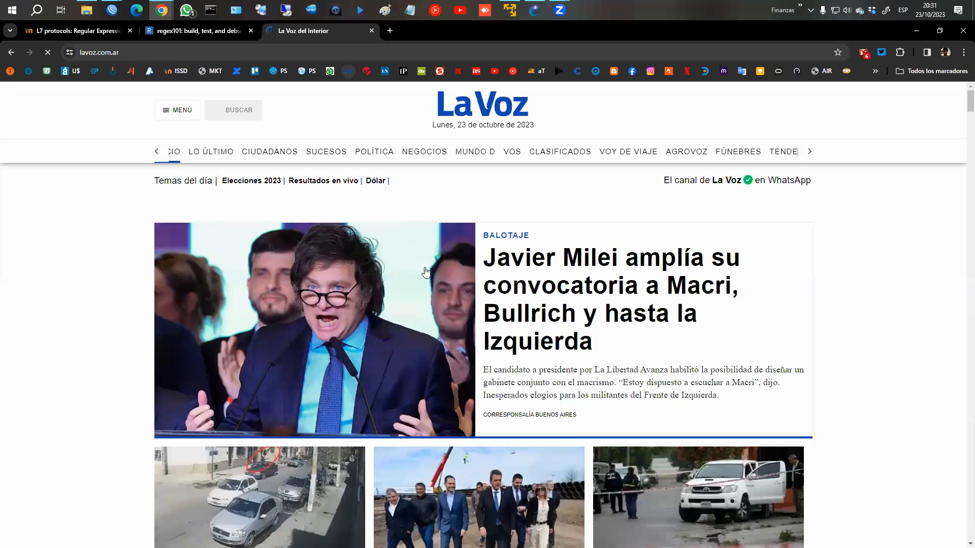
click(371, 32)
Step: Load the La Voz homepage in a new incognito window, then close that window
click(963, 52)
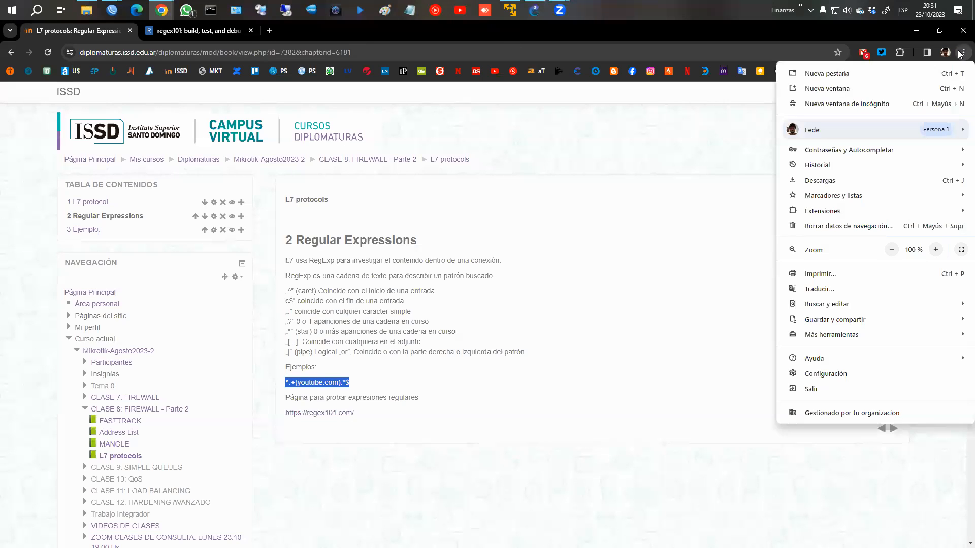
click(853, 103)
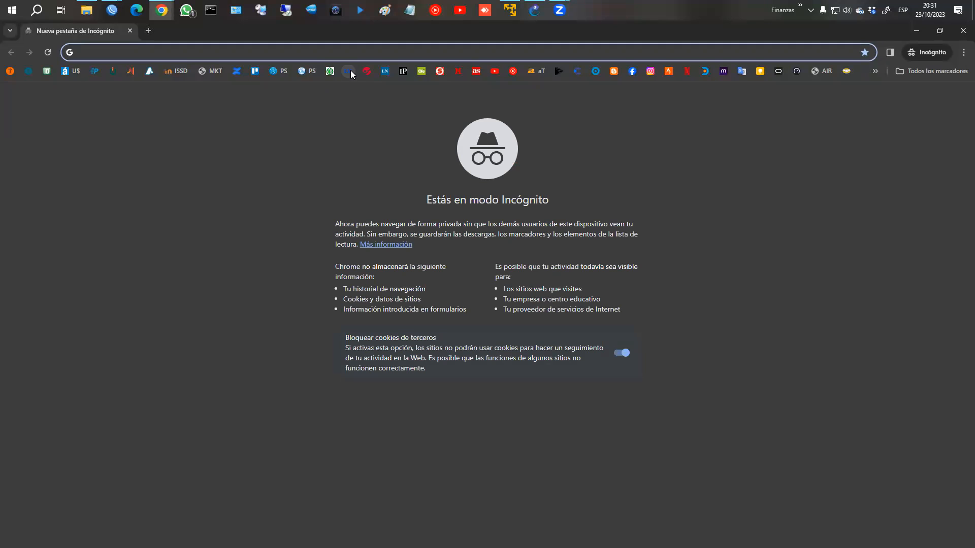
click(349, 71)
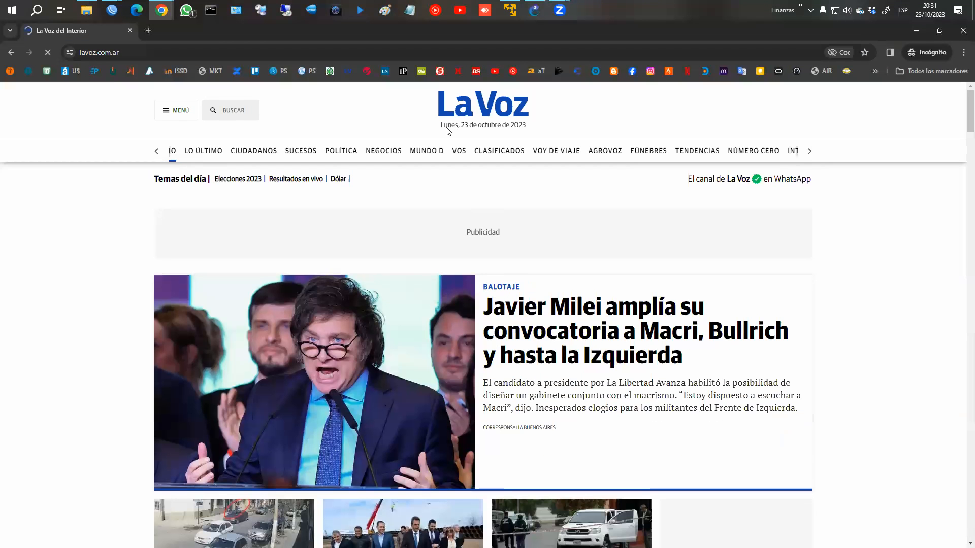
click(130, 30)
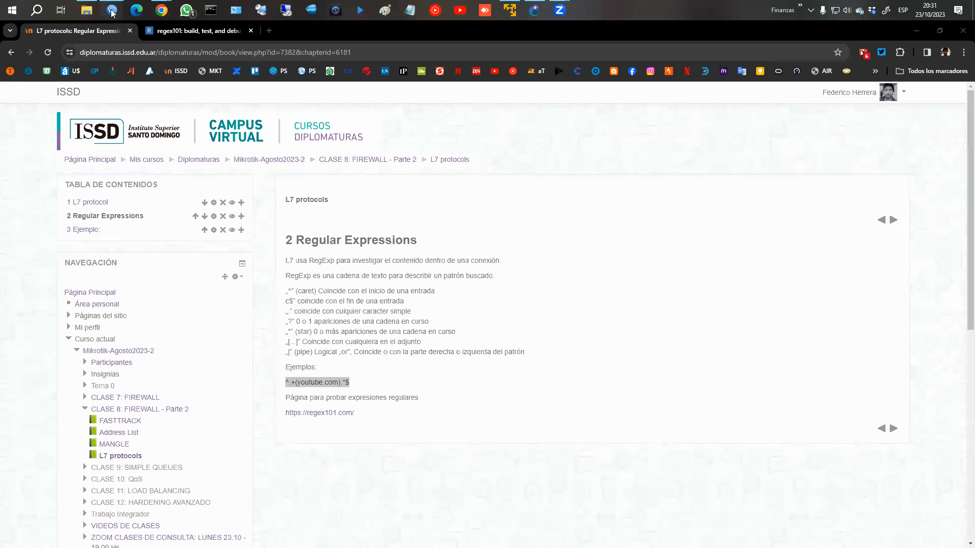
Step: Bring WinBox forward on Filter Rules and select among the Content, TLS Host and Bloqueo L7 rules
mouse_move(112, 12)
click(151, 55)
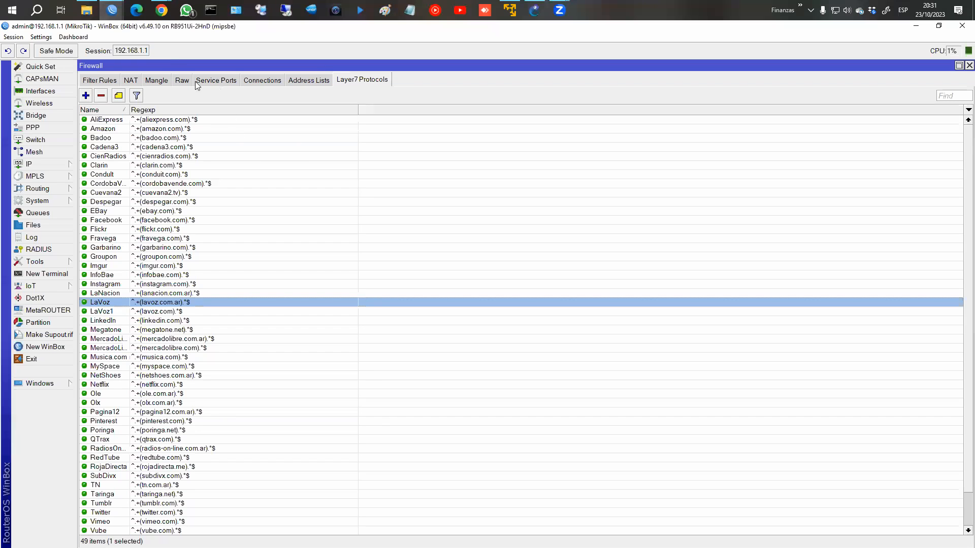
click(113, 82)
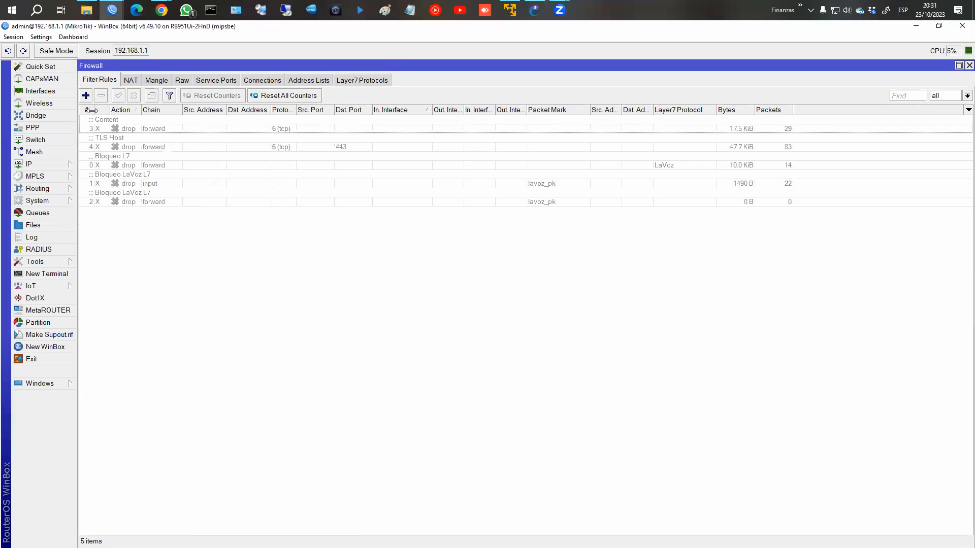
click(141, 162)
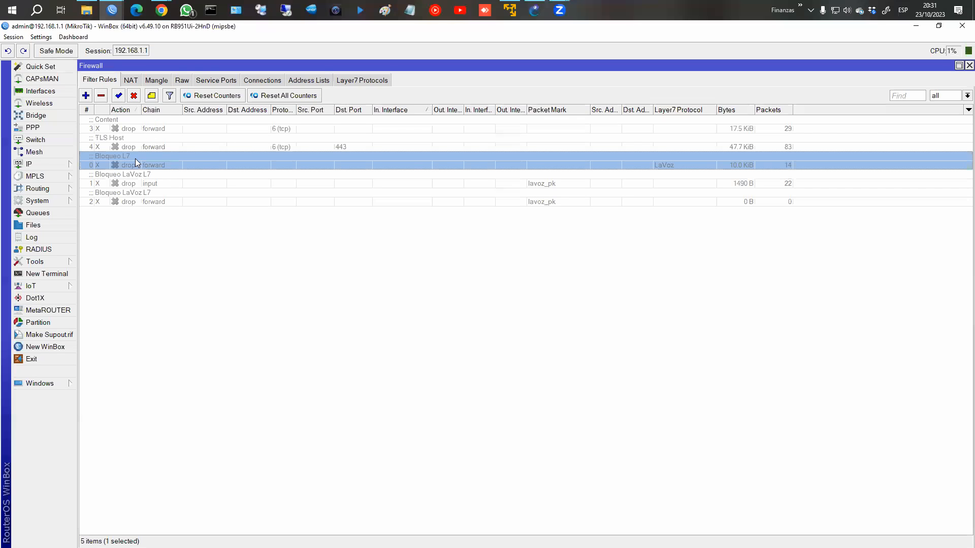
click(132, 125)
ctrl+click(134, 139)
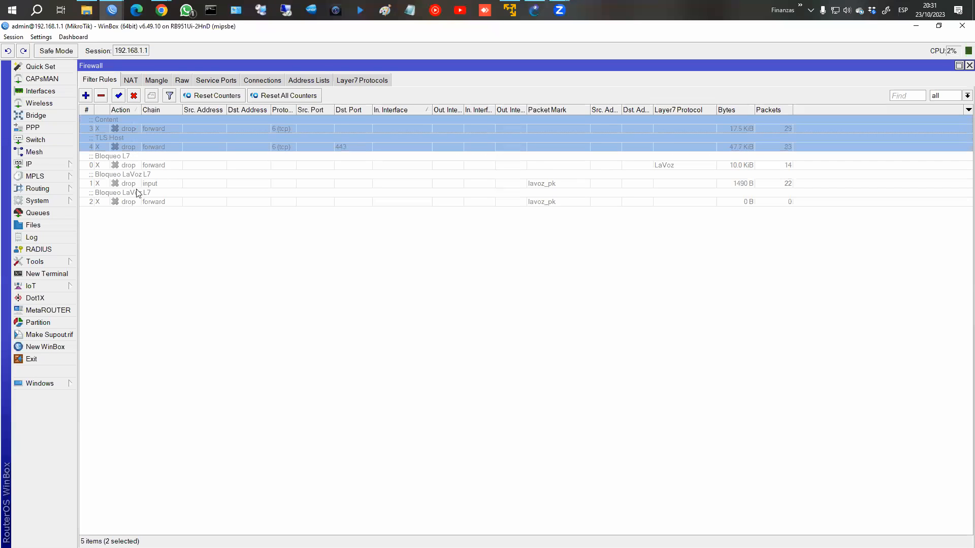
click(137, 211)
drag(134, 139, 134, 121)
click(130, 209)
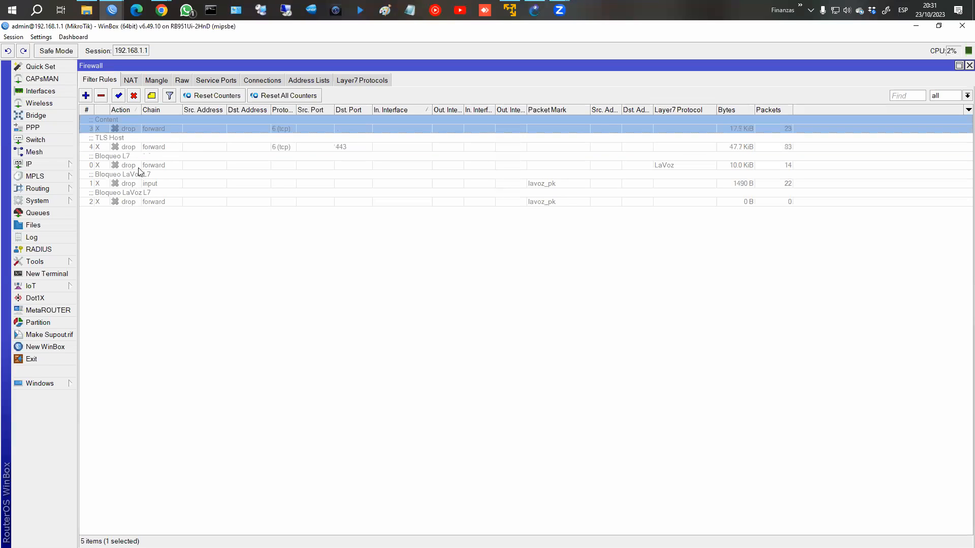
click(138, 142)
Step: Inspect the TLS Host and Content rules' settings, closing each unchanged, then clear the selection
double_click(138, 142)
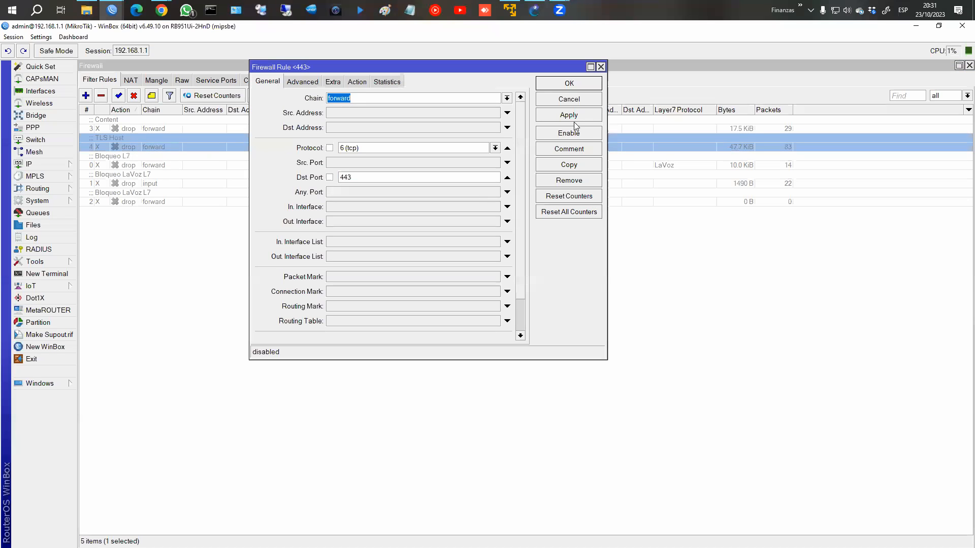
click(566, 100)
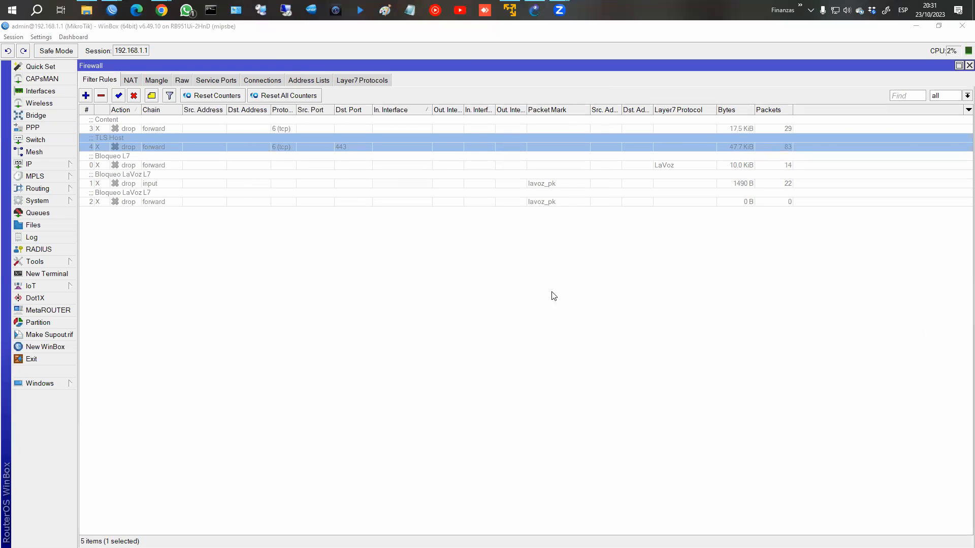
click(118, 128)
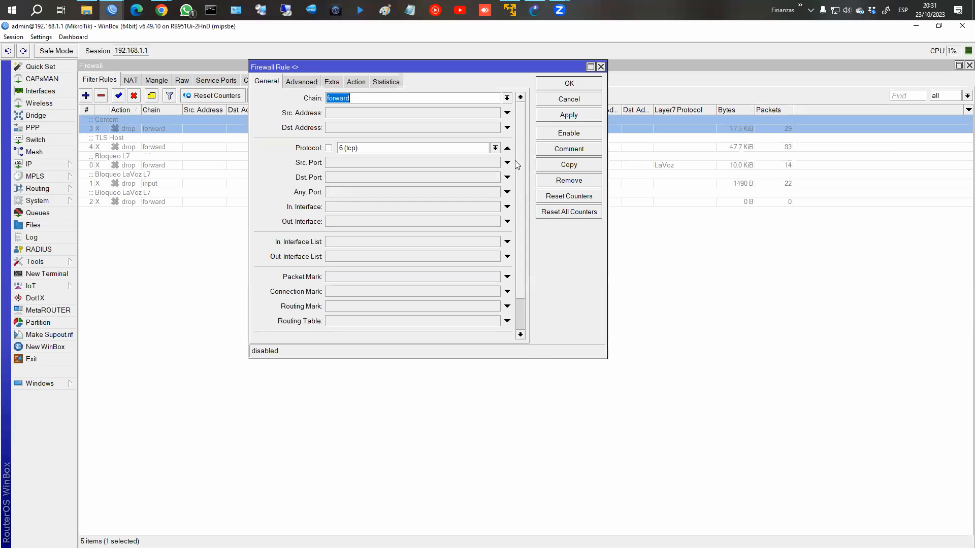
click(561, 99)
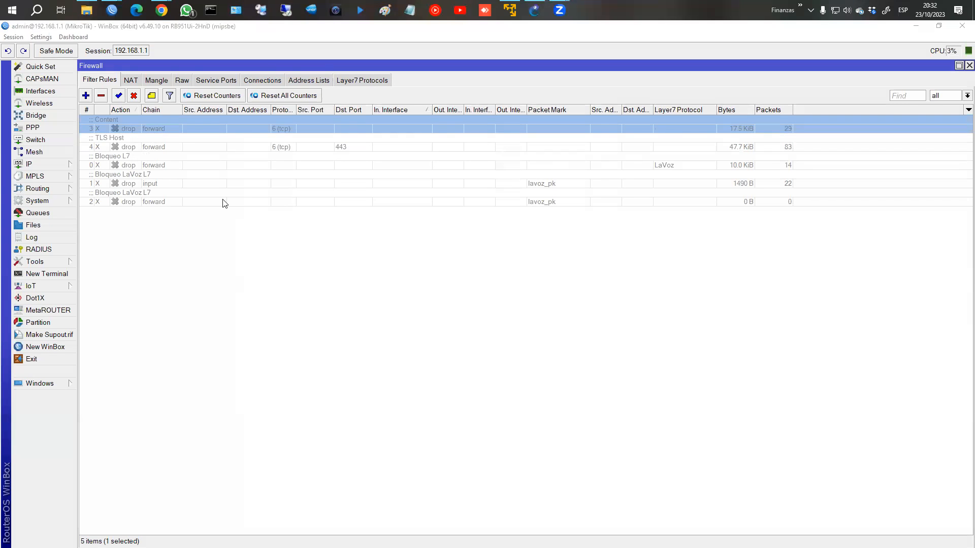
click(149, 131)
click(134, 150)
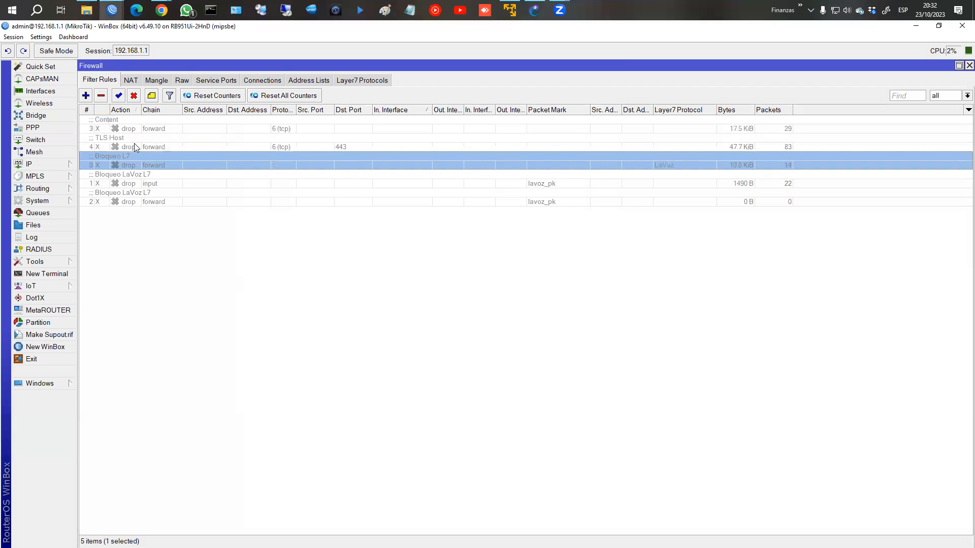
click(485, 309)
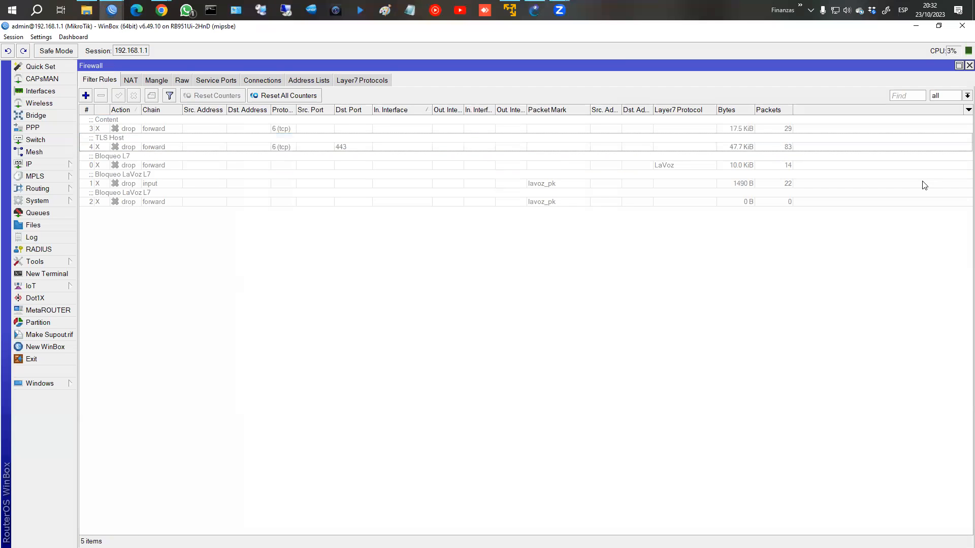
Step: Quit Epic Pen and another background app from the system tray
click(811, 10)
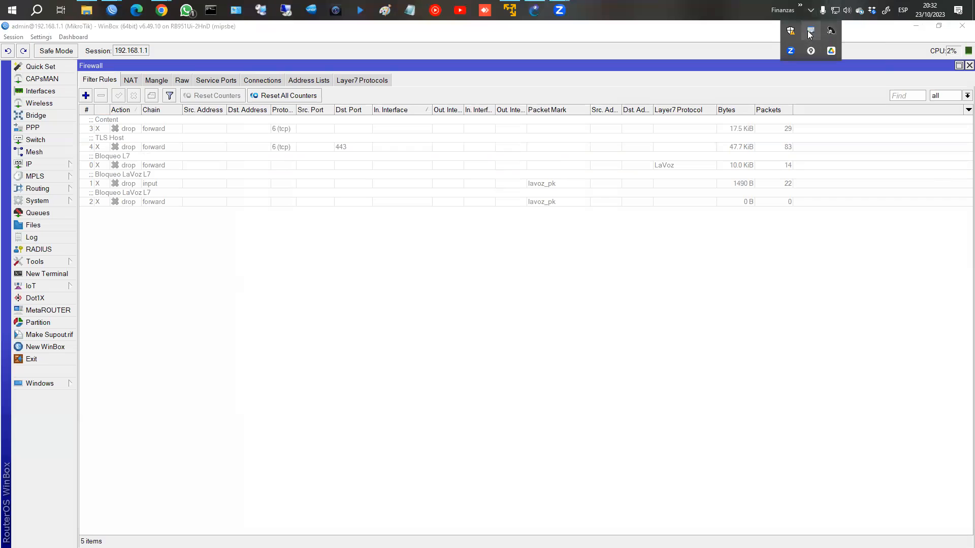
right_click(811, 30)
click(843, 90)
right_click(795, 53)
click(740, 57)
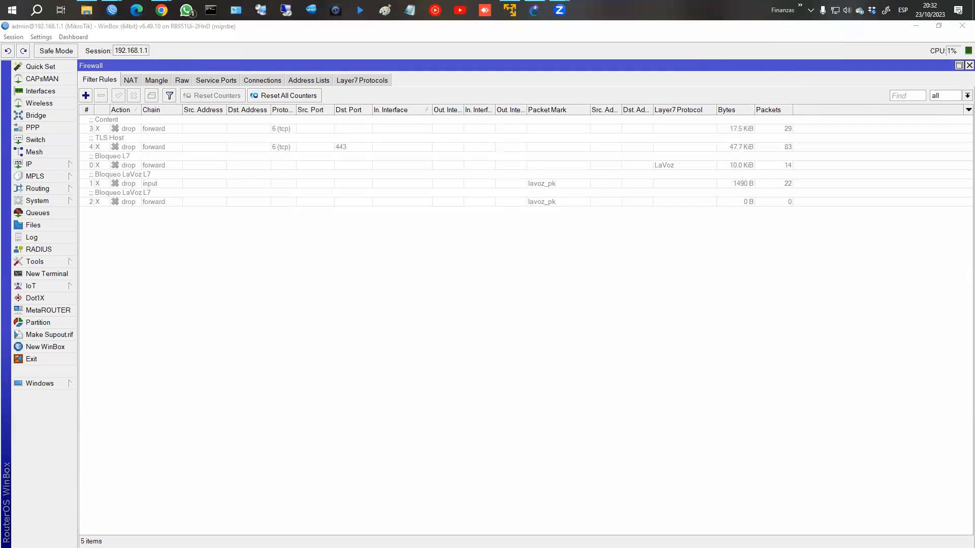
Step: Step through the filter rules and open the Bloqueo L7 rule's settings
click(121, 142)
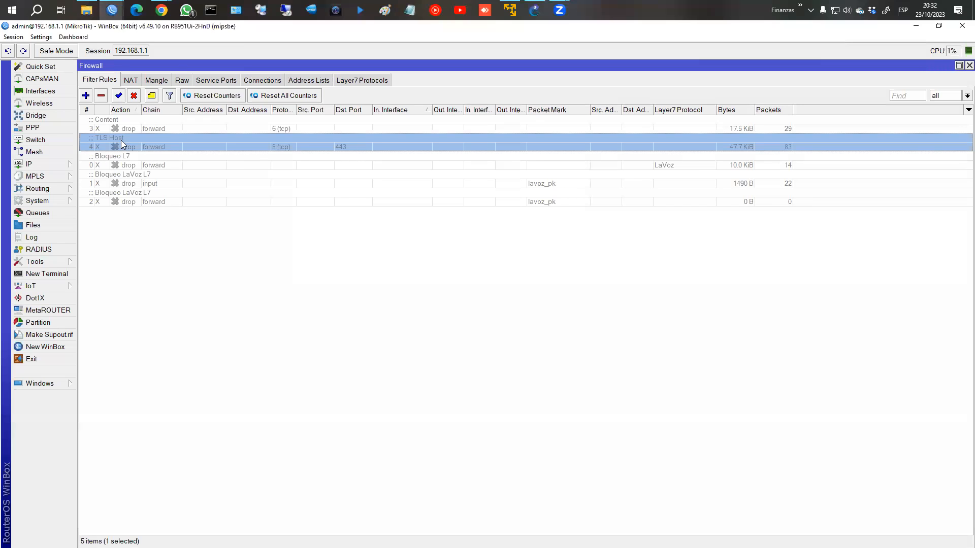
click(124, 197)
click(122, 178)
click(120, 158)
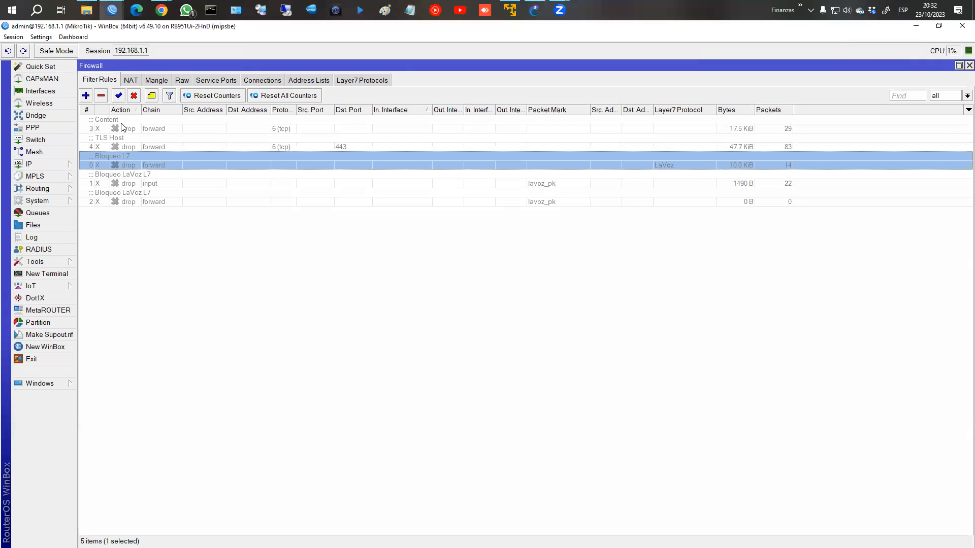
click(122, 124)
click(128, 201)
click(130, 181)
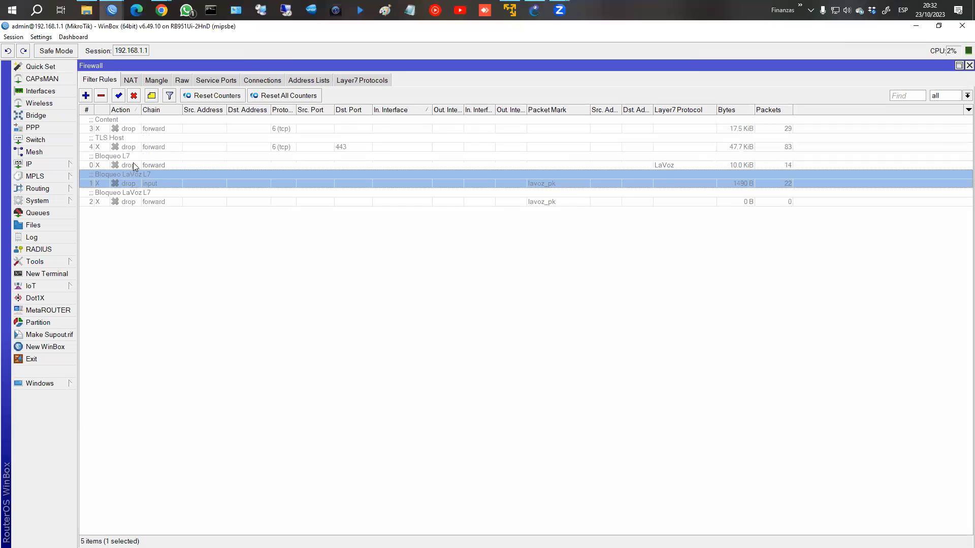
click(133, 161)
double_click(133, 162)
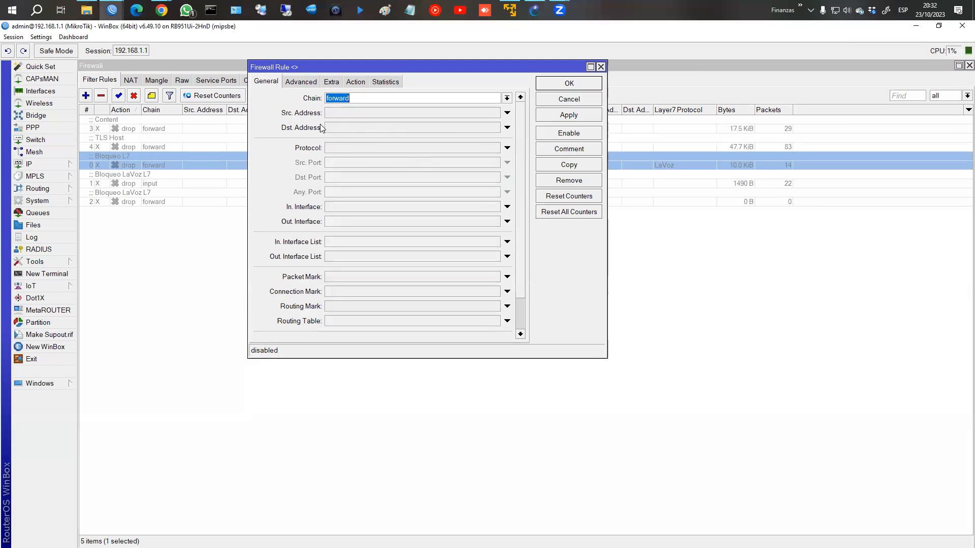
Step: Set Bloqueo L7 to match Layer7 protocol LaVoz with action drop, enable it and save
click(301, 83)
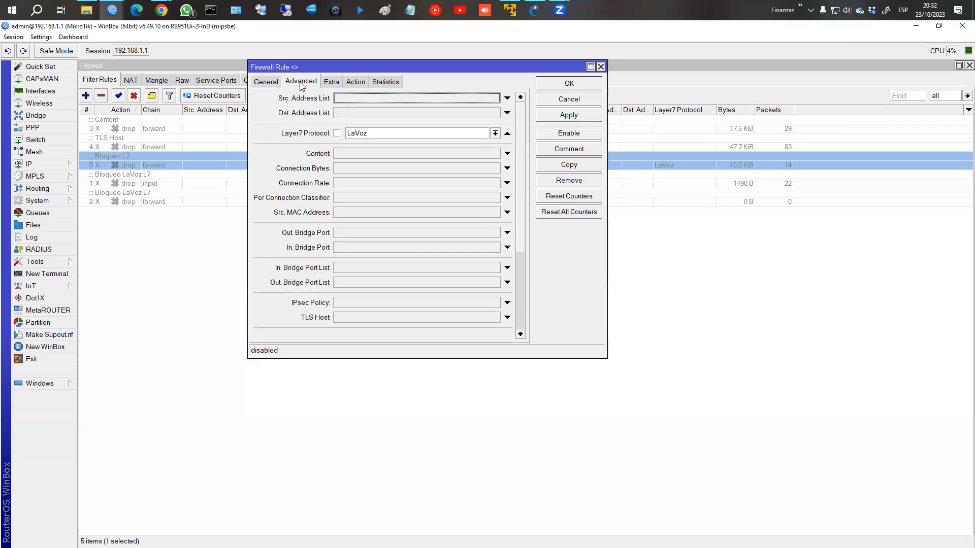
click(336, 133)
click(337, 133)
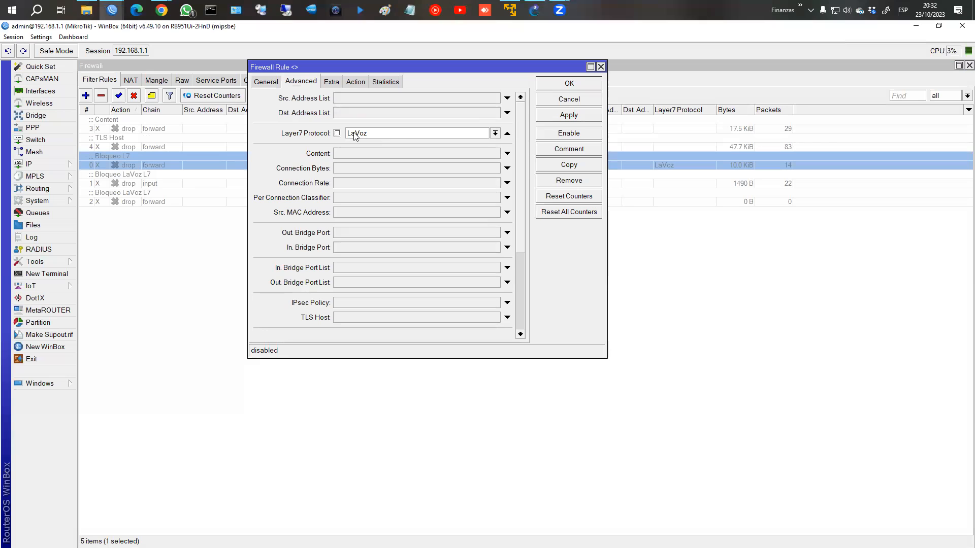
click(495, 133)
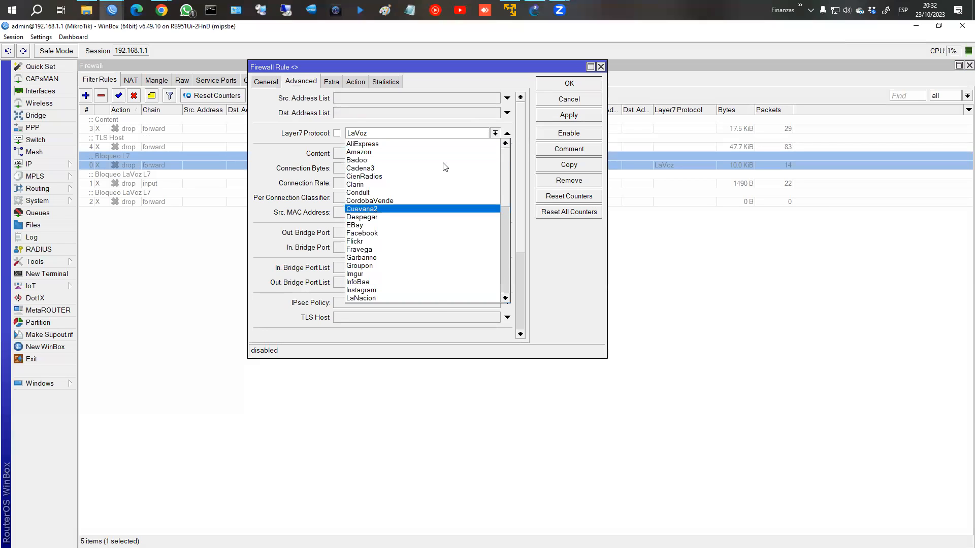
drag(505, 200, 497, 168)
click(373, 346)
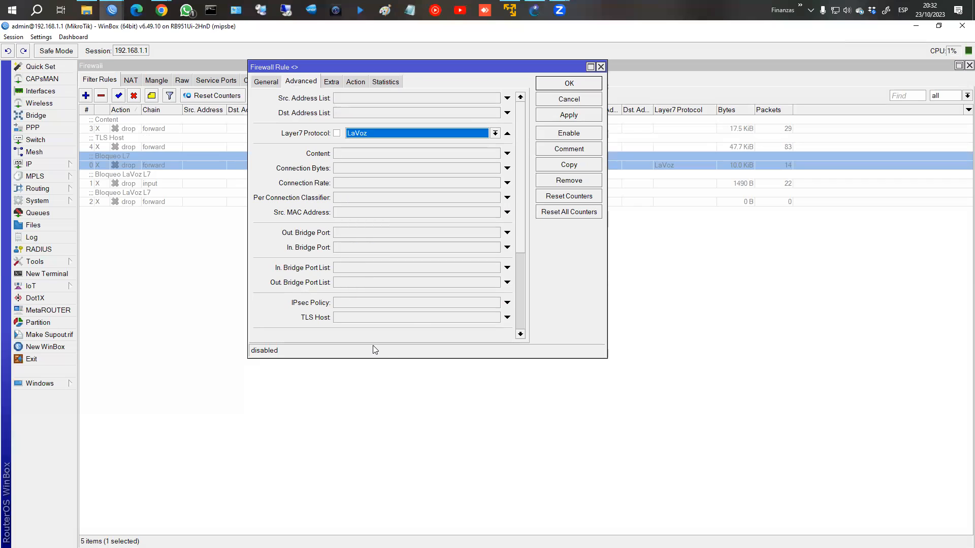
click(356, 83)
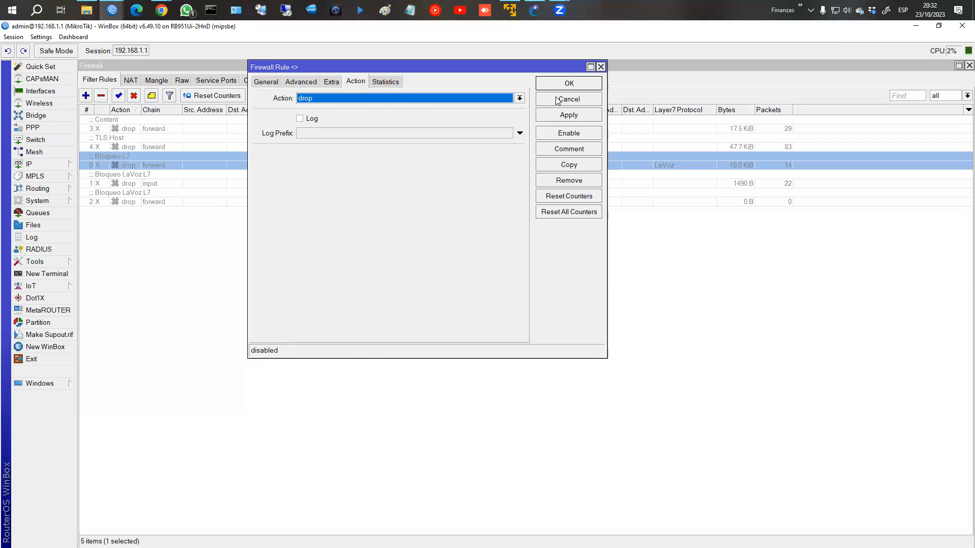
click(569, 133)
click(569, 83)
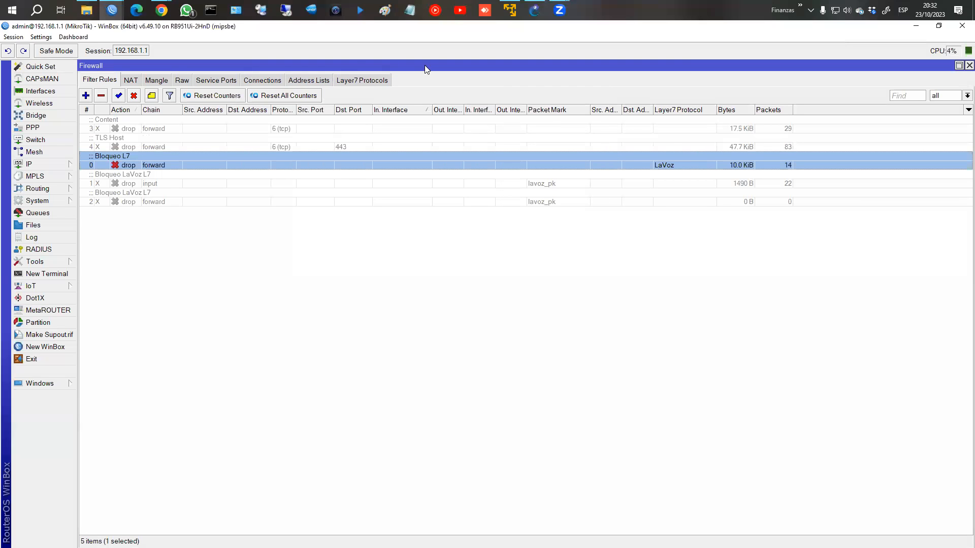
Step: Reset all firewall rule counters to zero and return to the L7 protocols course page
click(305, 96)
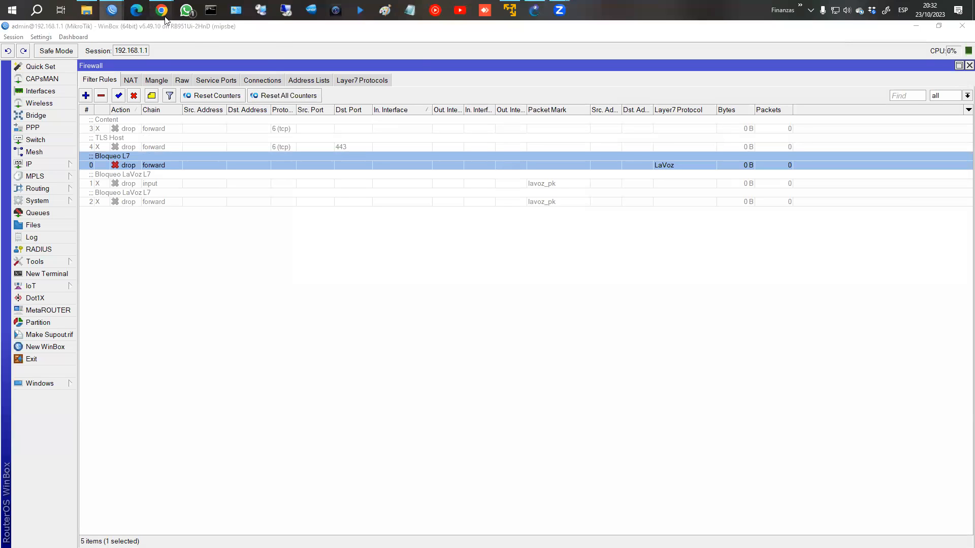
mouse_move(161, 13)
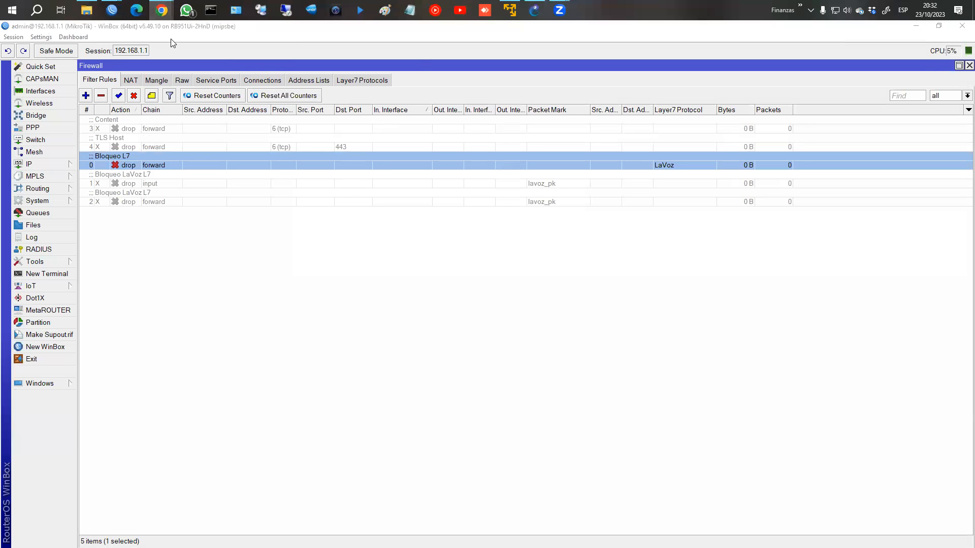
click(177, 44)
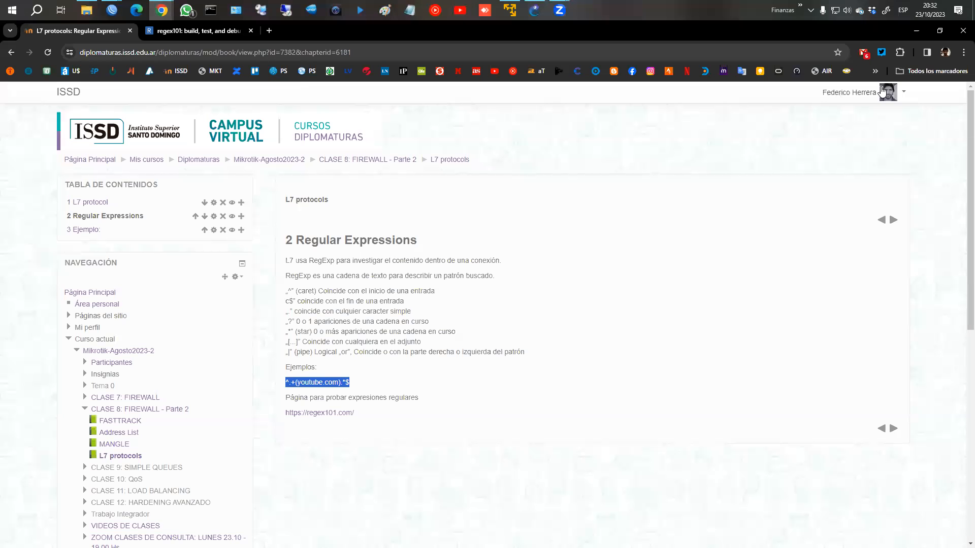
Step: Try loading lavoz.com.ar in a new incognito window
click(961, 52)
click(833, 101)
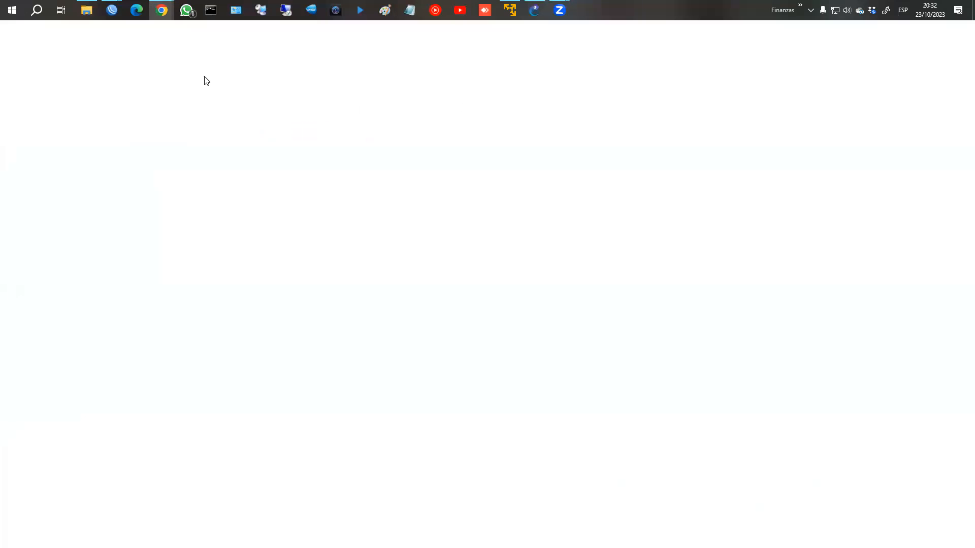
text(lavoz.com.ar)
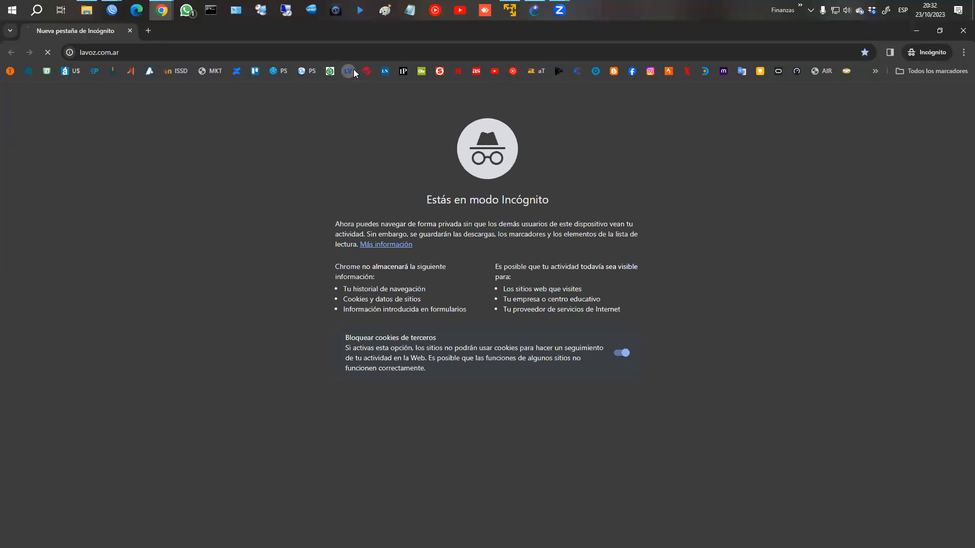
key(Return)
Step: Check WinBox's Bloqueo L7 counters, which show 14.1 KiB and 31 packets dropped
mouse_move(112, 11)
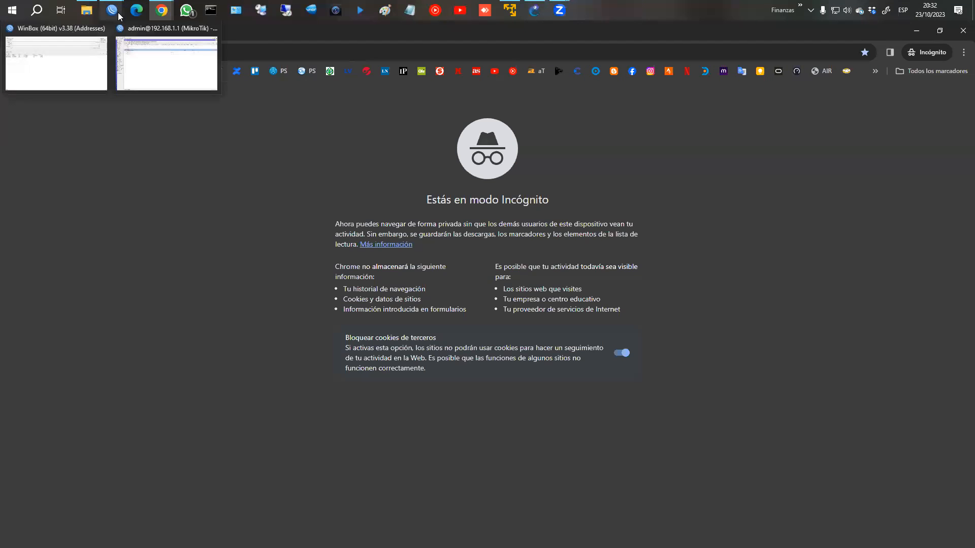
click(130, 52)
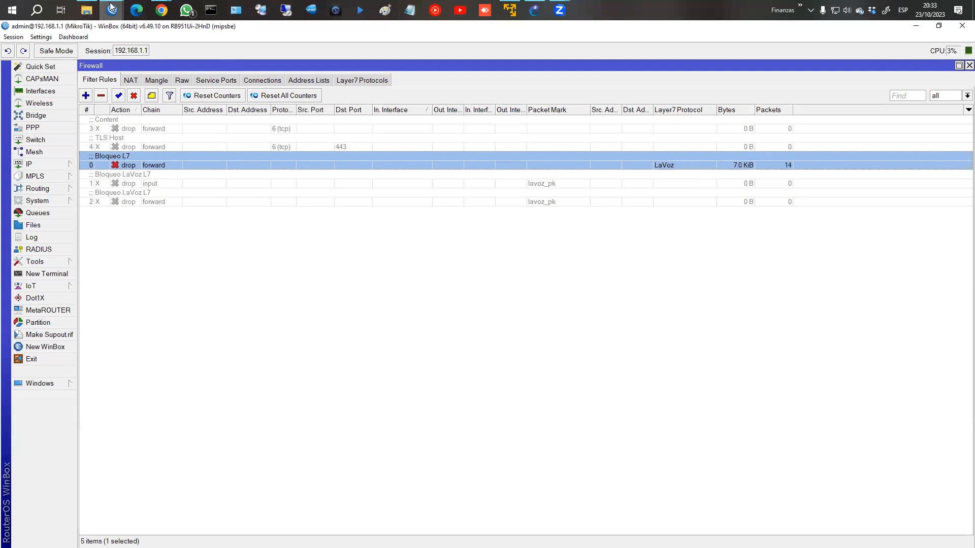
mouse_move(112, 11)
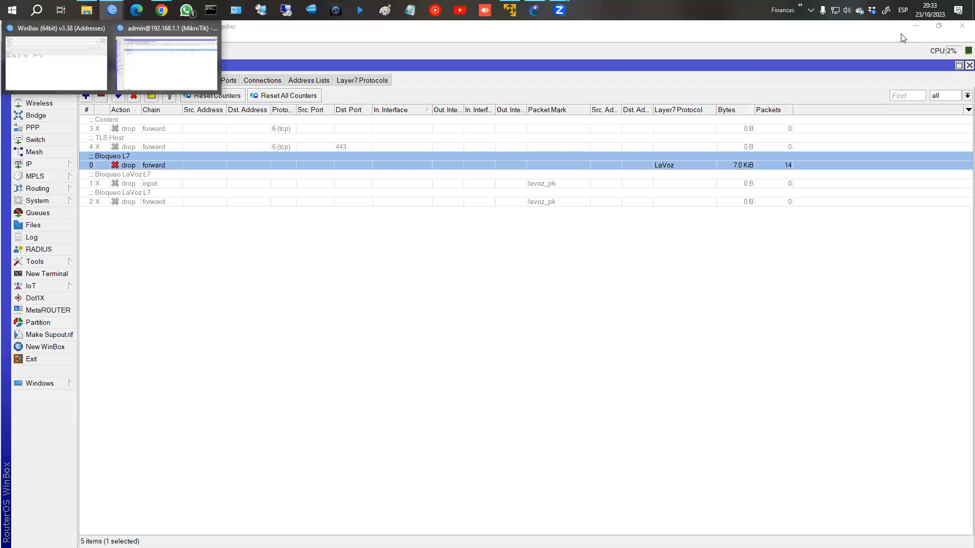
click(914, 26)
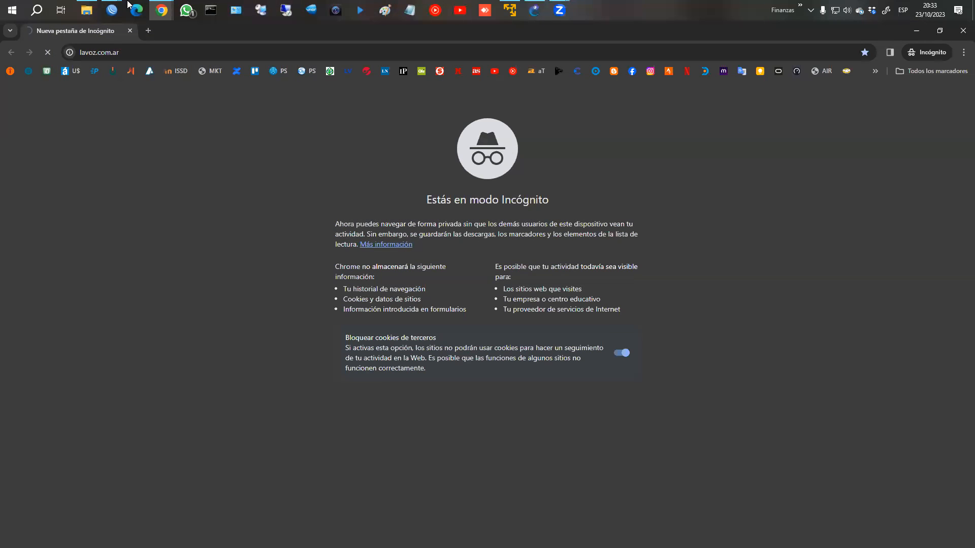
mouse_move(111, 10)
click(195, 65)
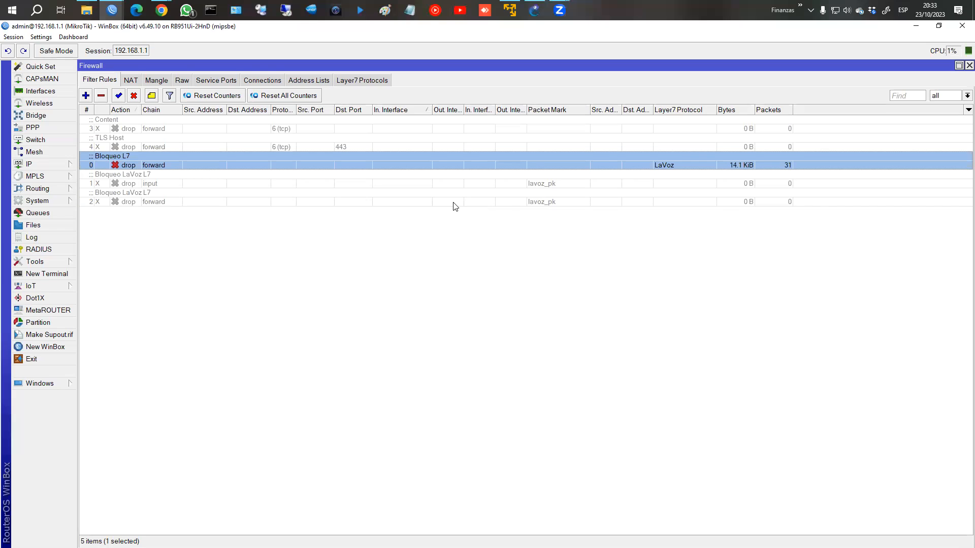
Step: Disable the Bloqueo L7 drop rule and enable both Bloqueo LaVoz L7 packet-mark drop rules
click(133, 96)
click(146, 178)
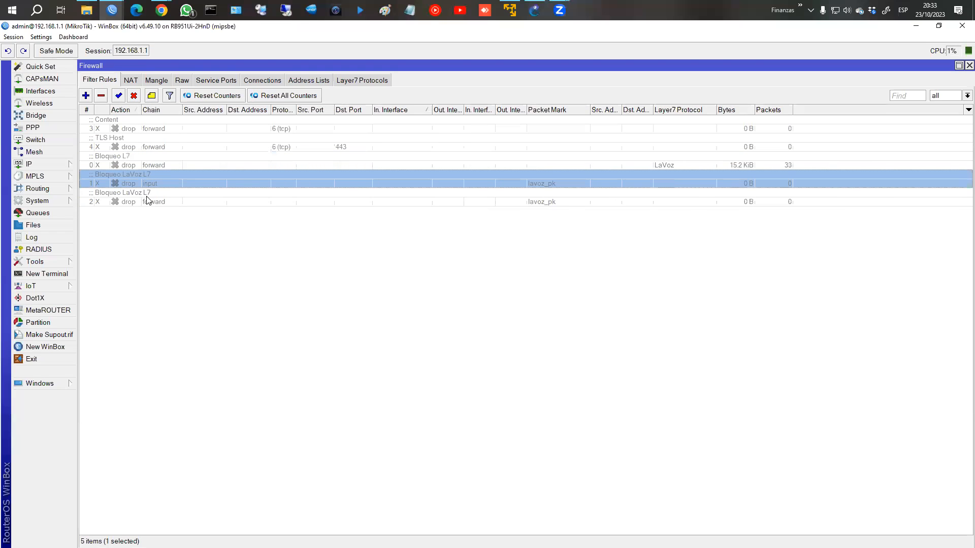
click(151, 195)
click(158, 184)
shift+click(155, 195)
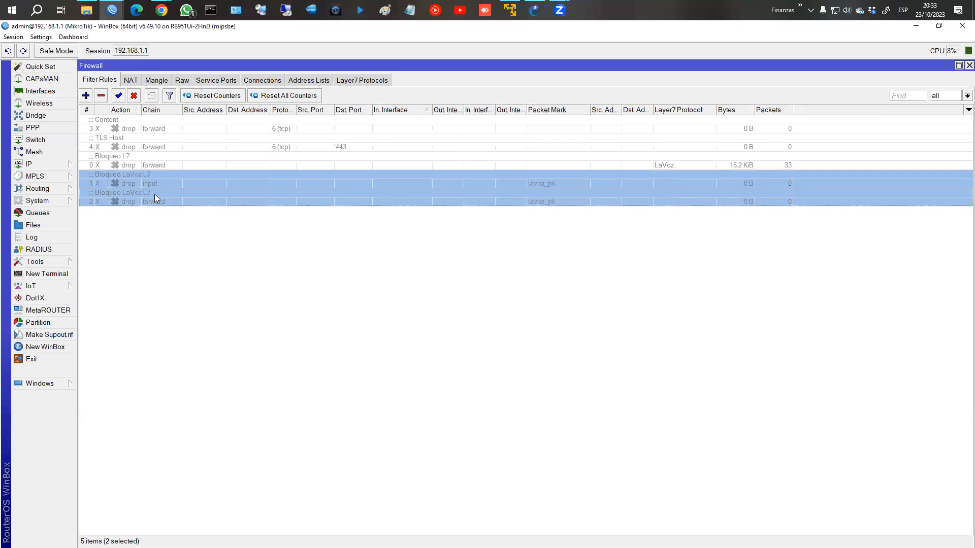
click(118, 96)
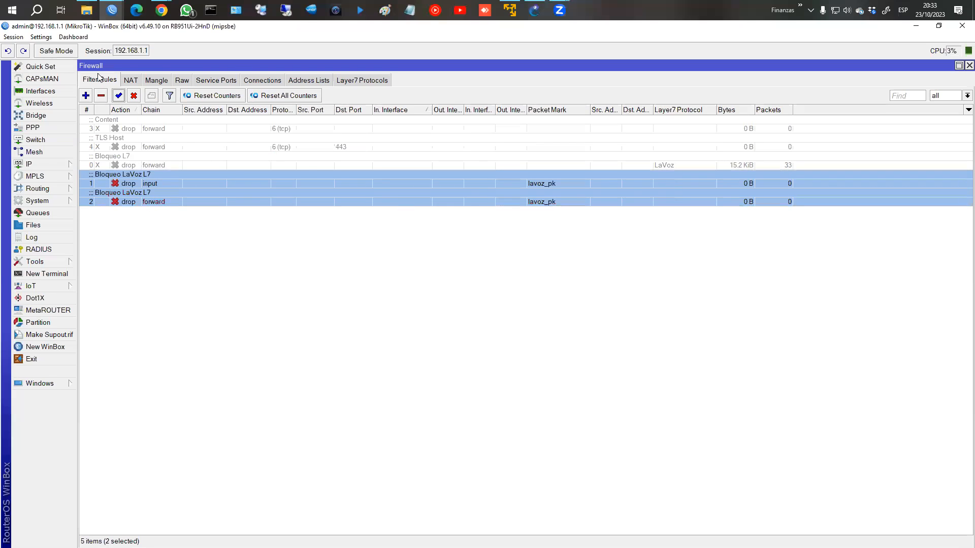
Step: Enable both LaVoz mangle rules, mark connection and mark packet
click(152, 81)
click(156, 129)
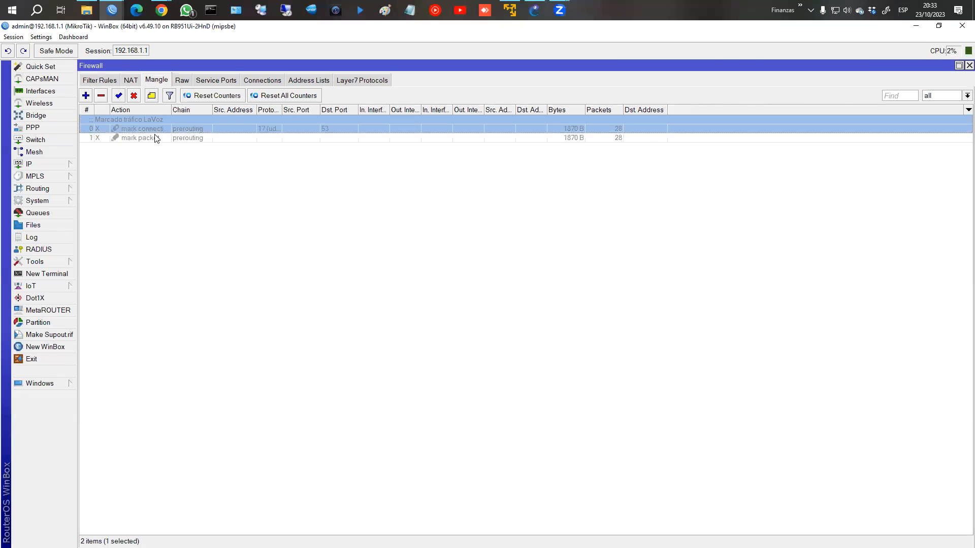
shift+click(154, 137)
click(119, 96)
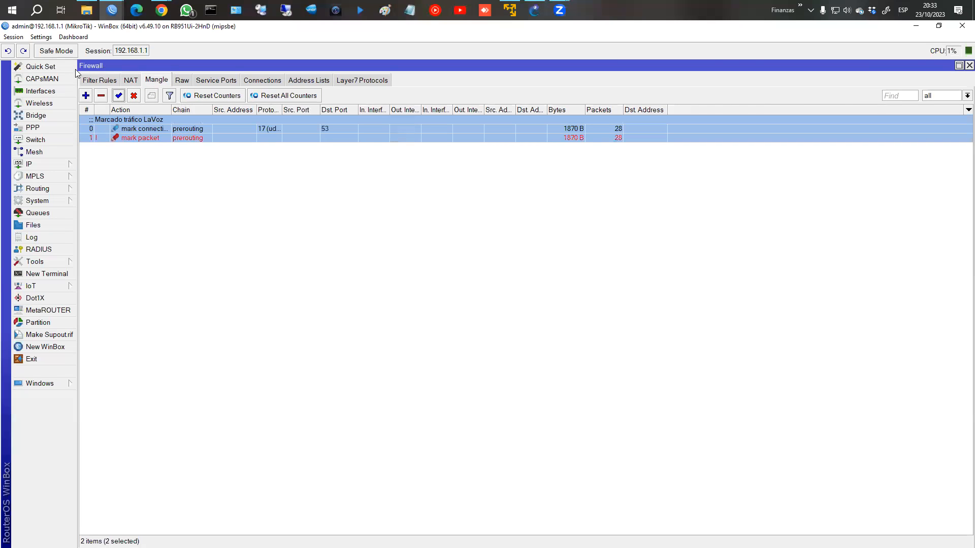
Step: Close the La Voz del Interior browser window and reset all mangle counters to zero
mouse_move(162, 10)
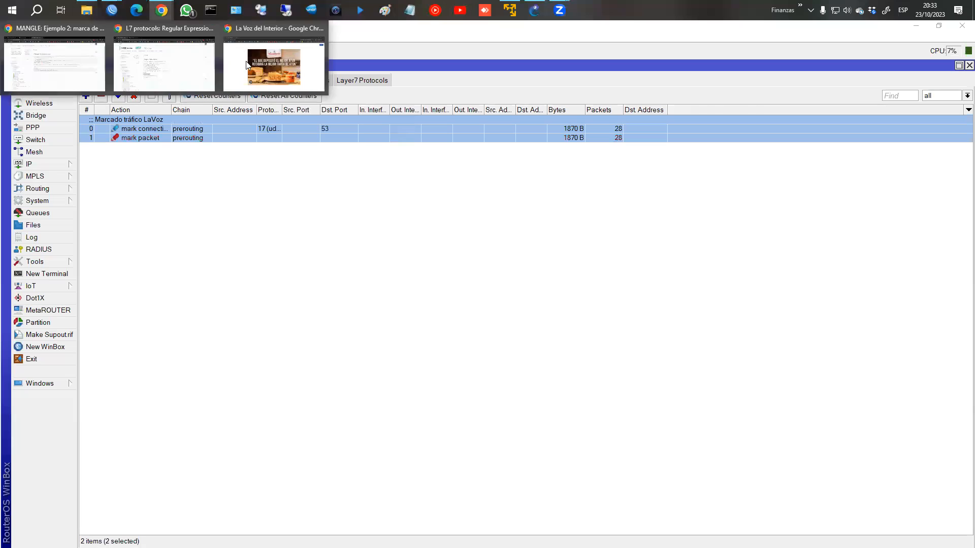
click(320, 28)
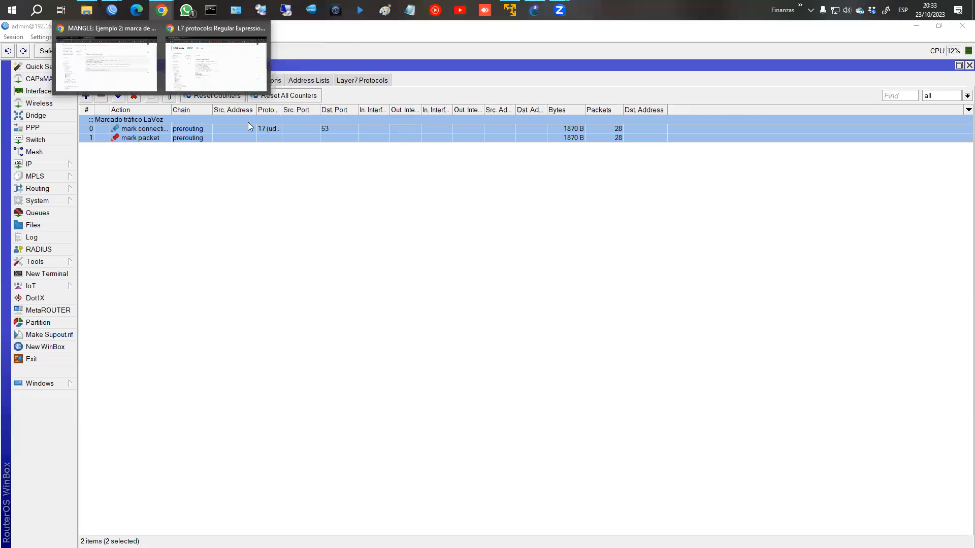
click(211, 179)
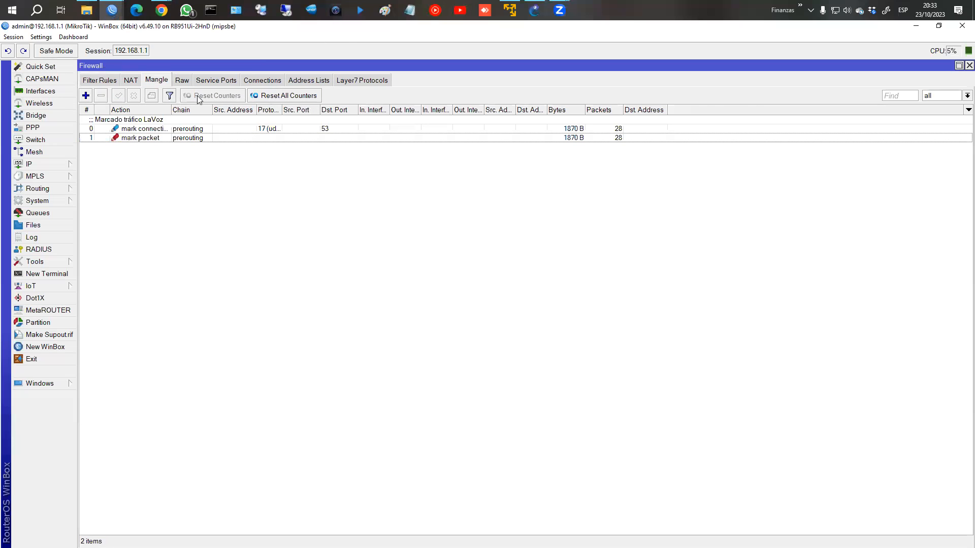
click(267, 97)
Step: Inspect the mark connection rule: UDP 53, Layer7 LaVoz, connection mark lavoz_conn
double_click(195, 129)
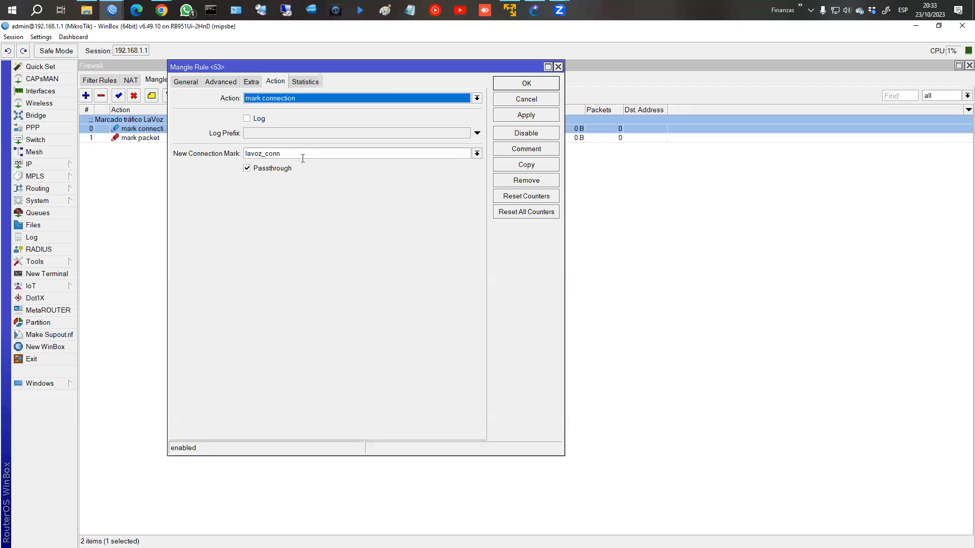
click(197, 82)
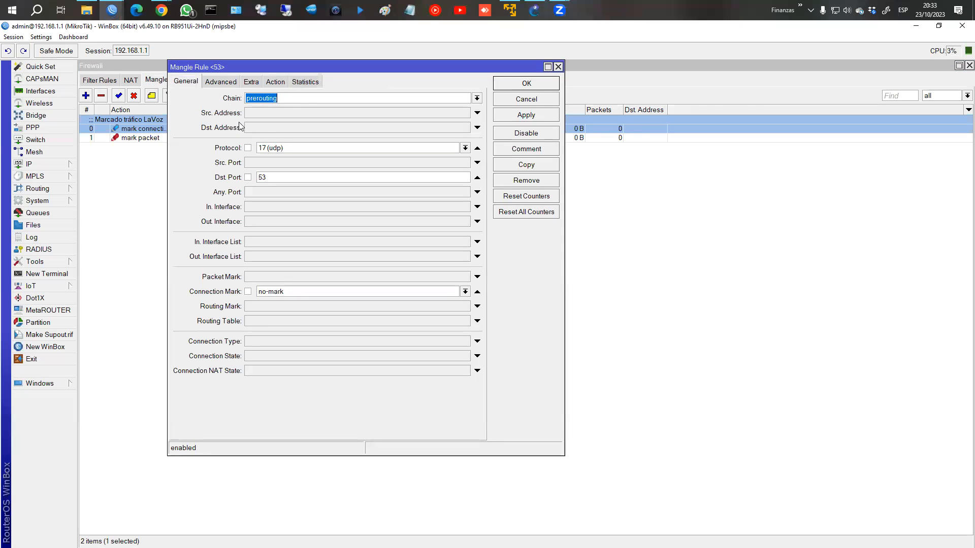
drag(229, 70, 389, 108)
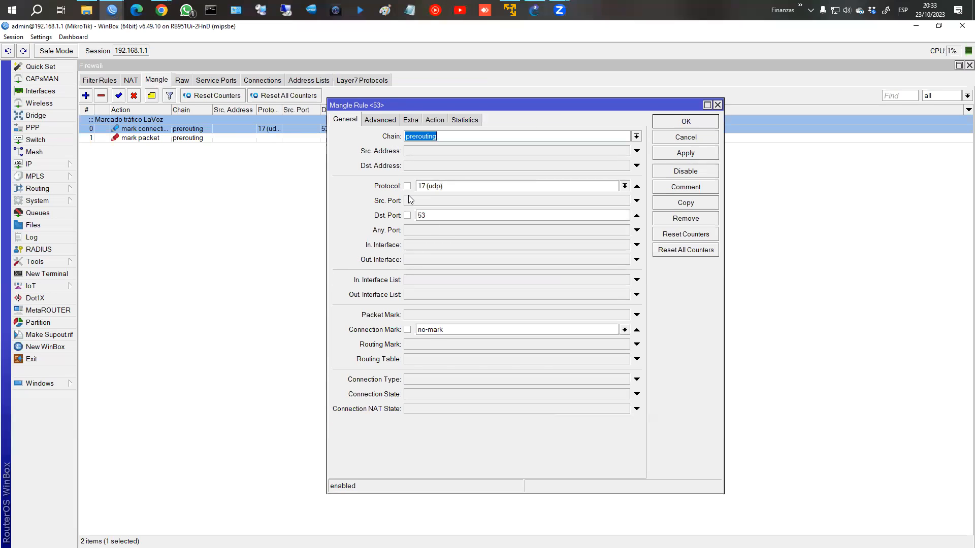
click(380, 121)
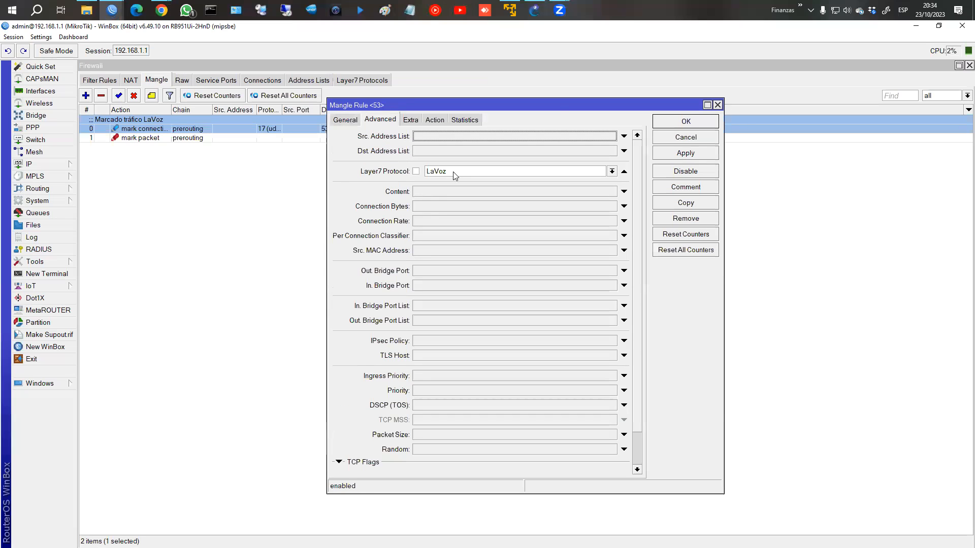
click(345, 121)
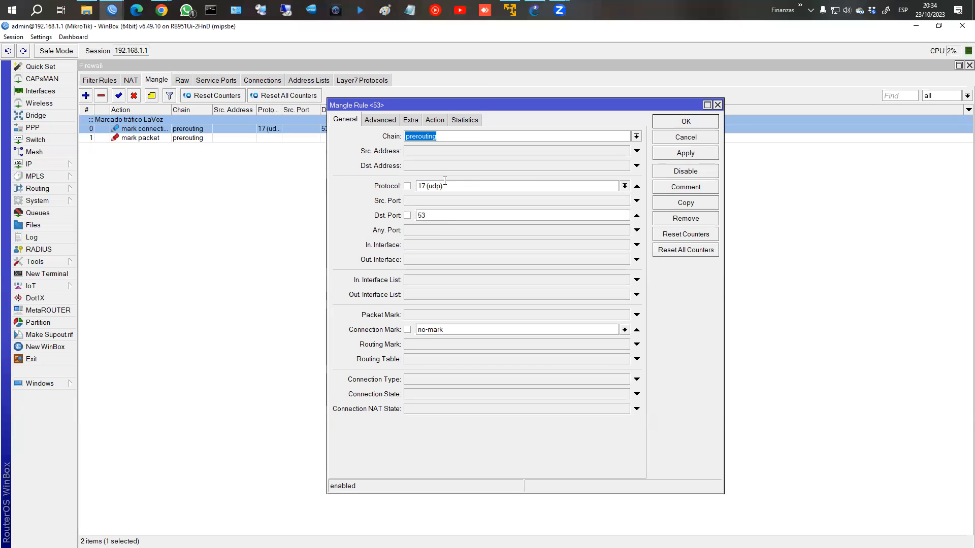
click(386, 122)
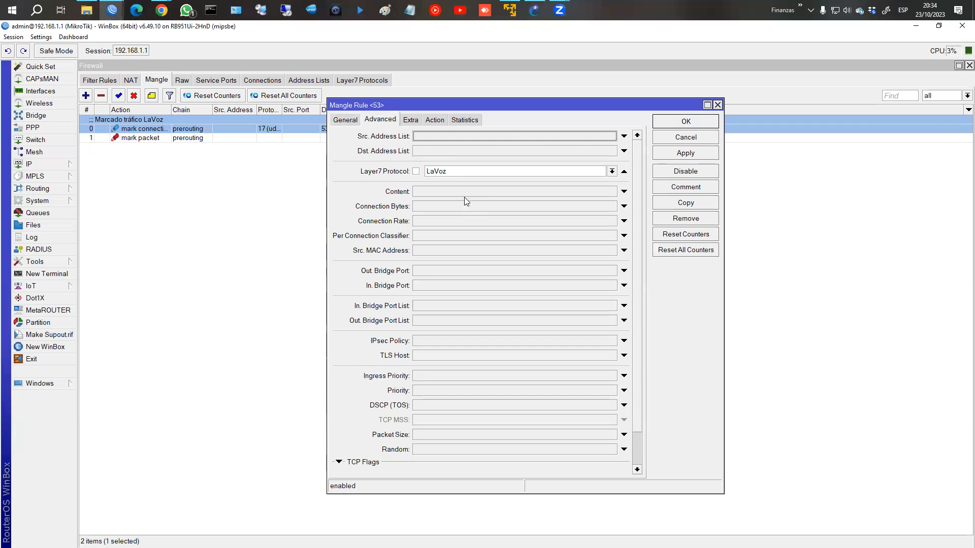
click(347, 121)
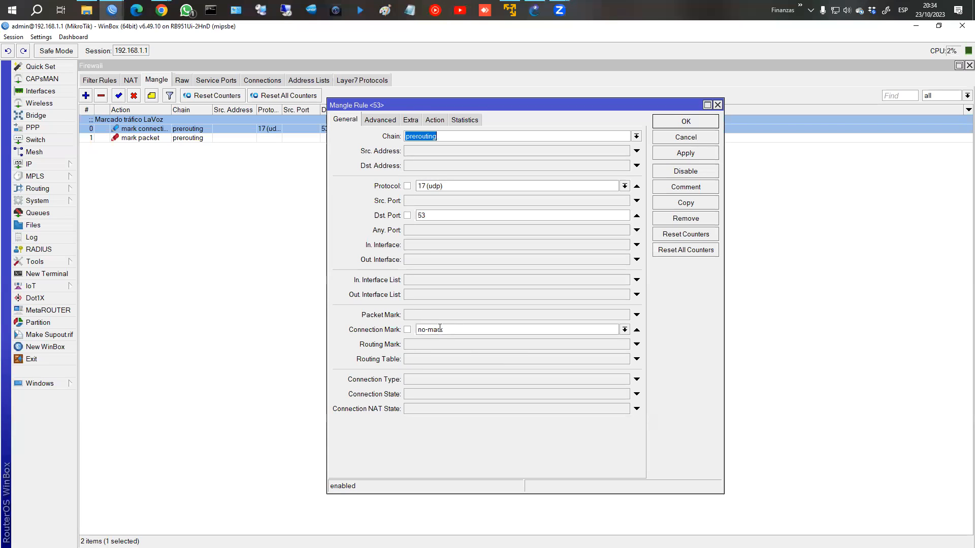
click(388, 120)
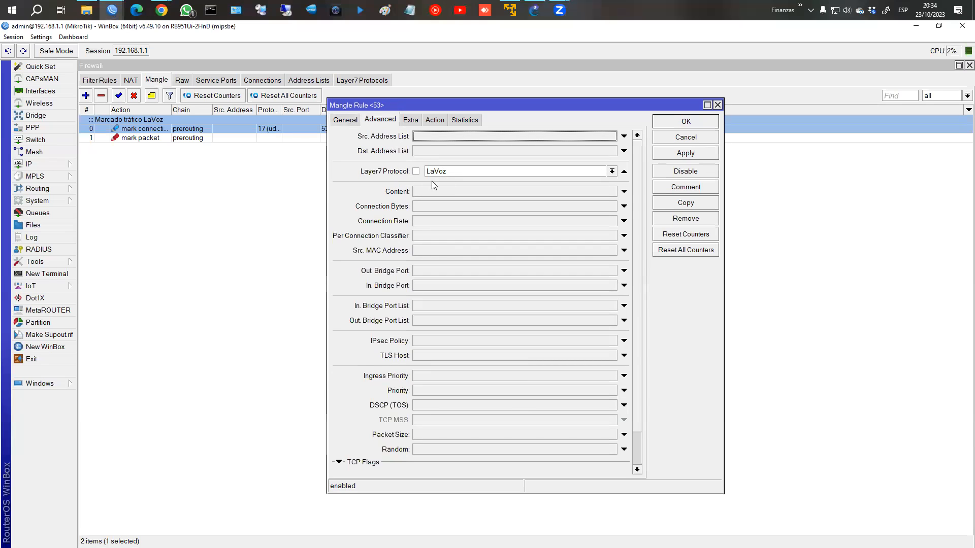
click(435, 120)
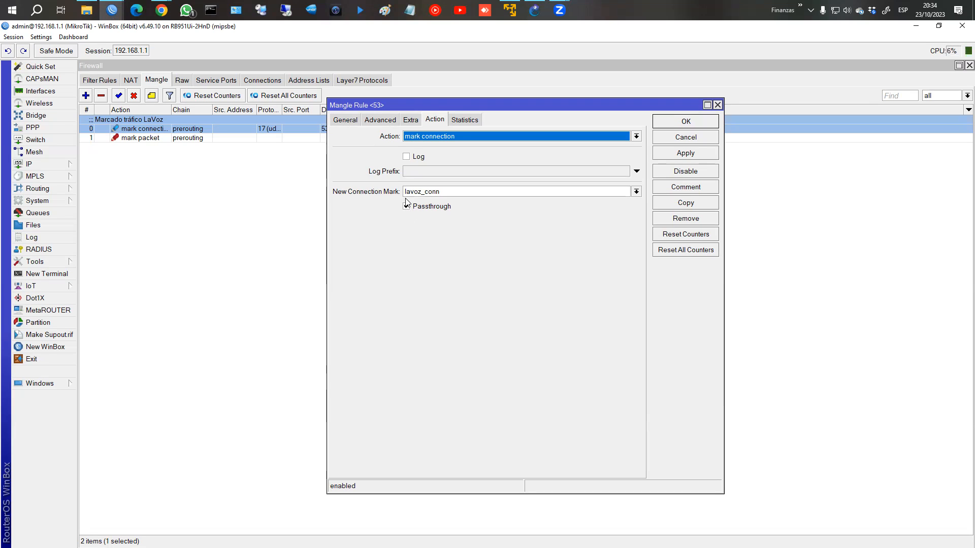
Step: Open the mark packet rule's settings beside the connection-mark rule
drag(561, 105, 313, 107)
click(437, 122)
double_click(544, 136)
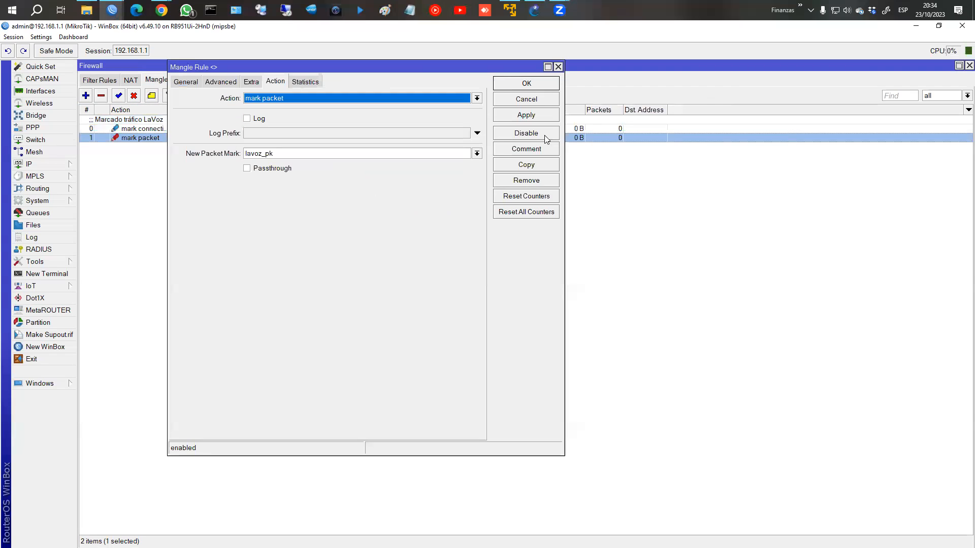
Step: Compare both marking rules side by side, lavoz_conn feeding packet mark lavoz_pk, then close them
drag(310, 73, 701, 113)
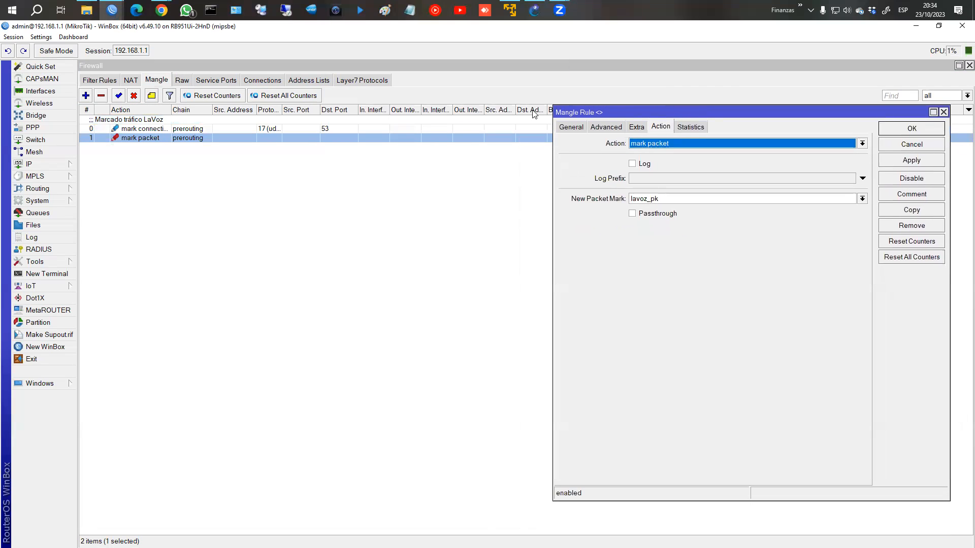
click(54, 383)
click(102, 396)
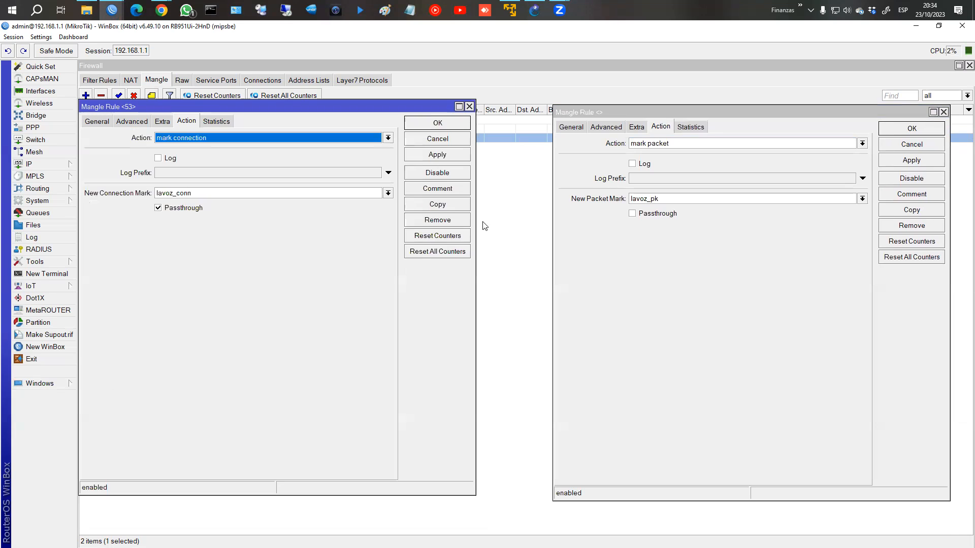
click(565, 128)
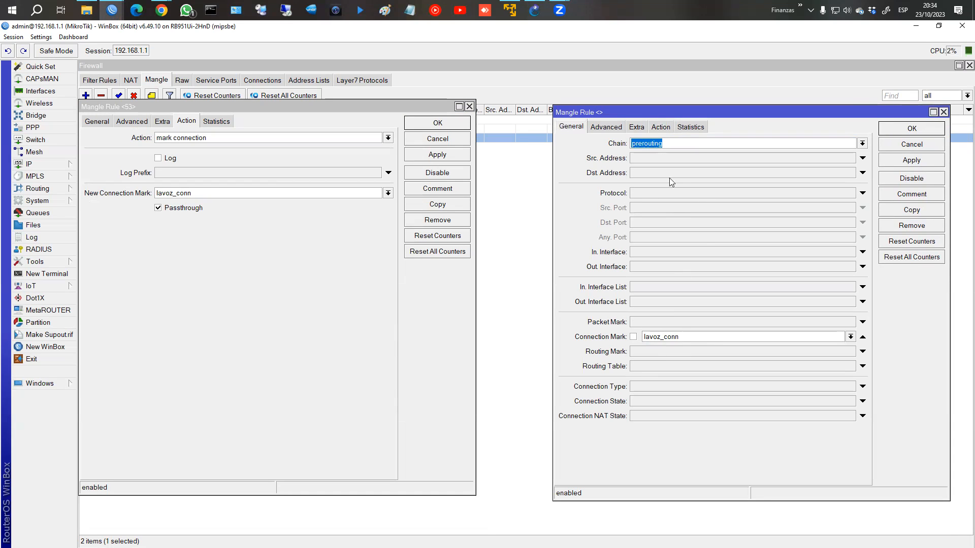
click(660, 127)
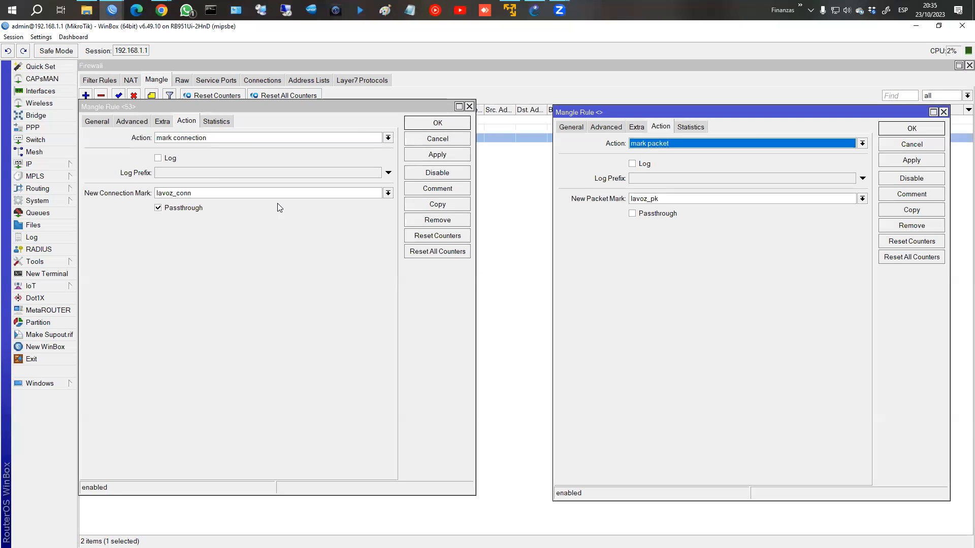
click(412, 125)
click(912, 128)
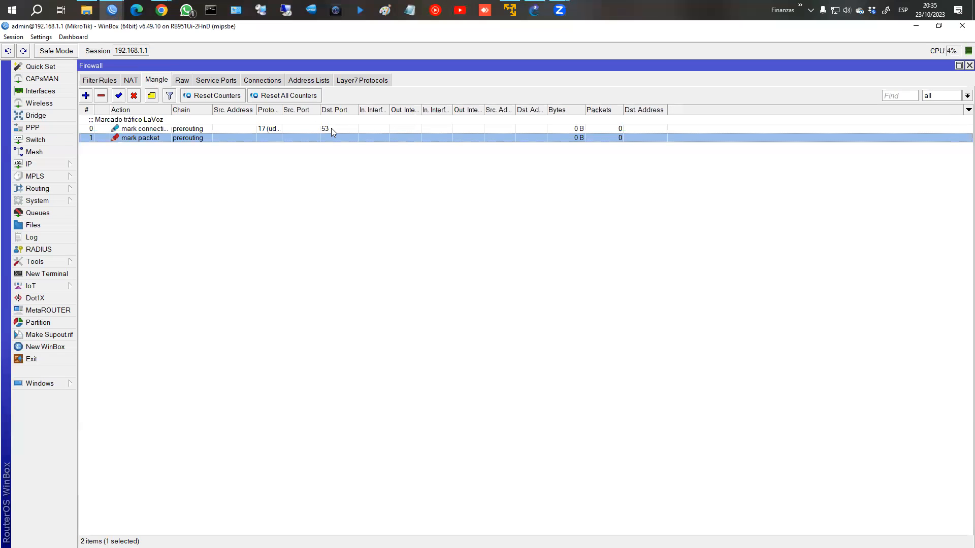
Step: Switch from the mangle rules to the filter rules and select both LaVoz drop rules
click(204, 129)
click(226, 140)
click(220, 128)
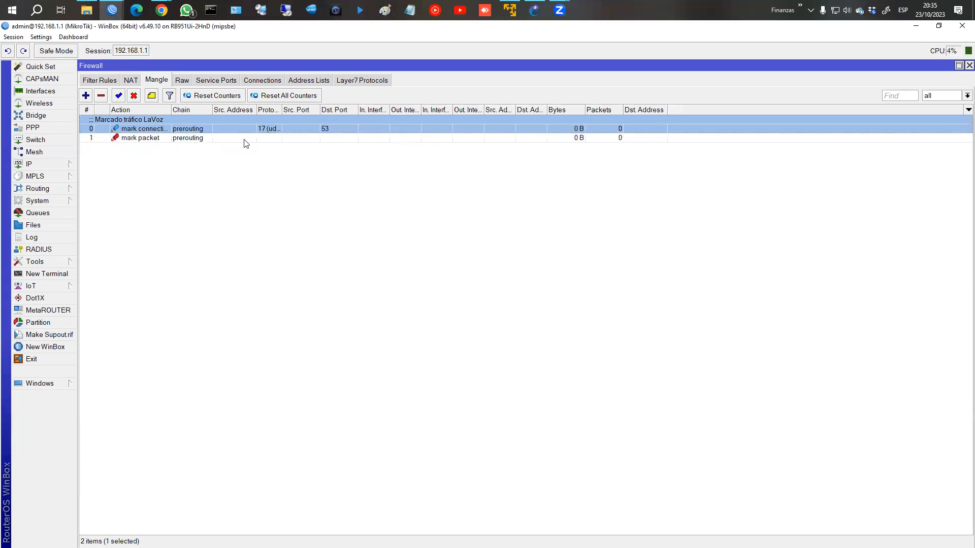
click(99, 80)
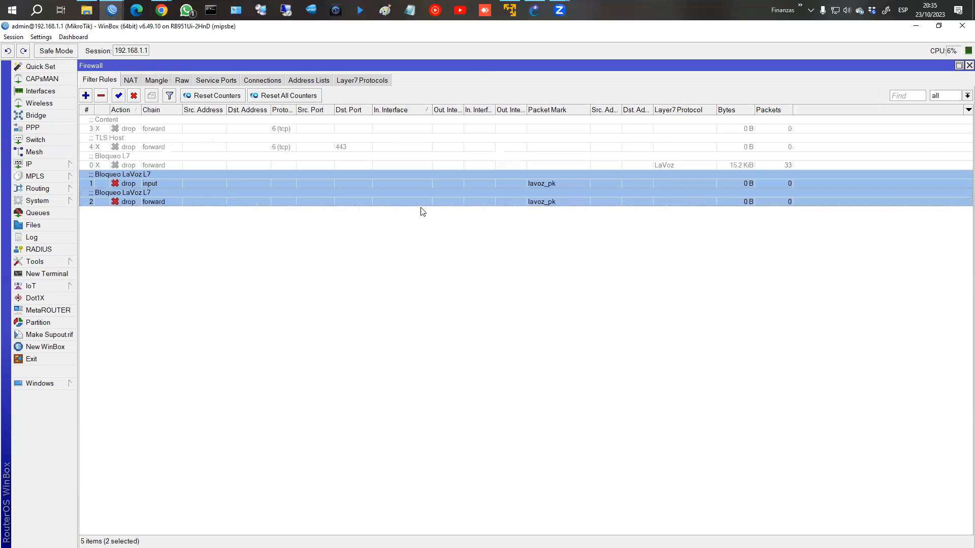
mouse_move(159, 12)
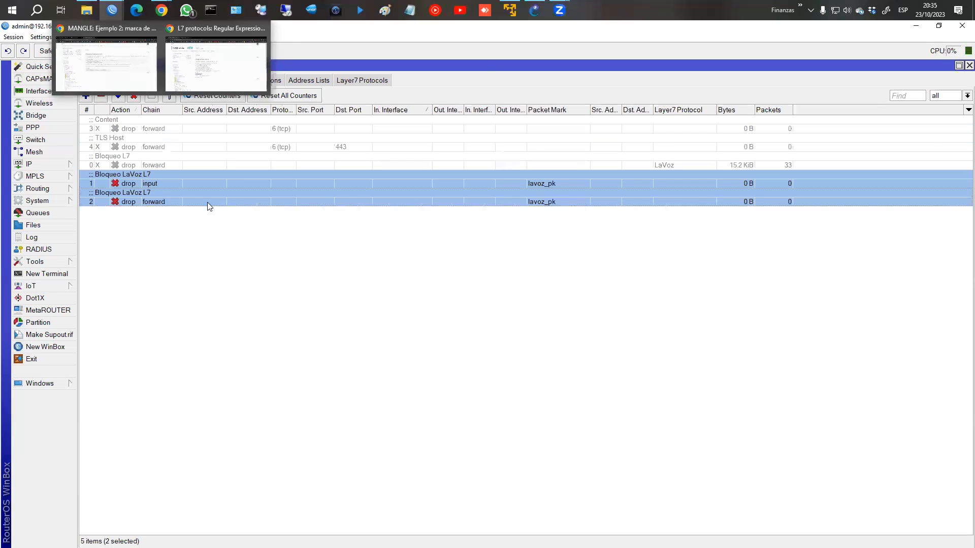
click(149, 183)
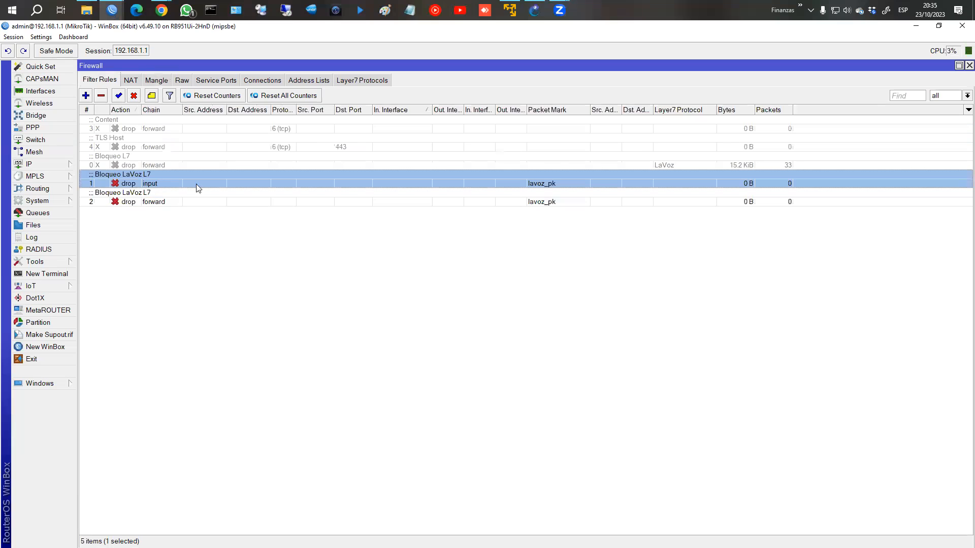
click(153, 202)
Step: Review the input and forward Bloqueo LaVoz L7 rules' lavoz_pk match and drop action
double_click(160, 183)
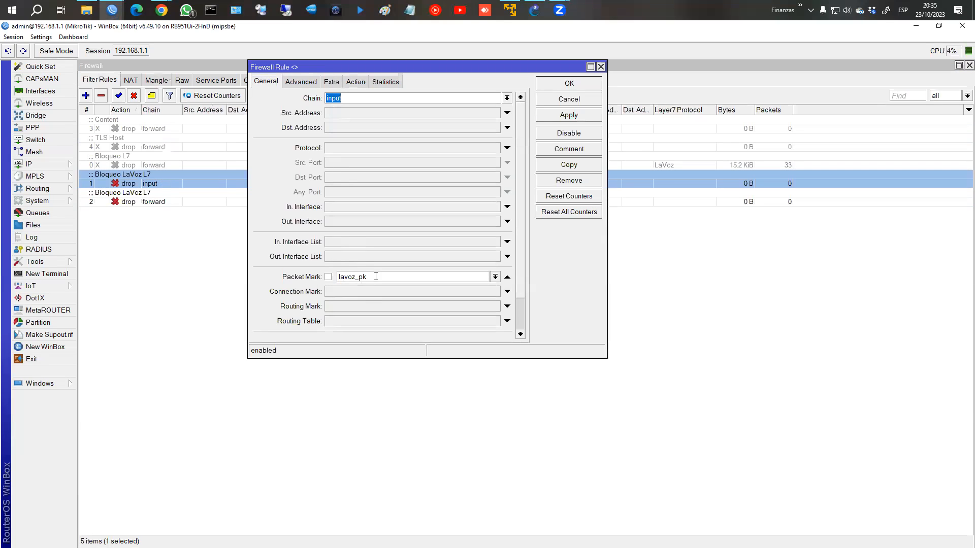
click(355, 82)
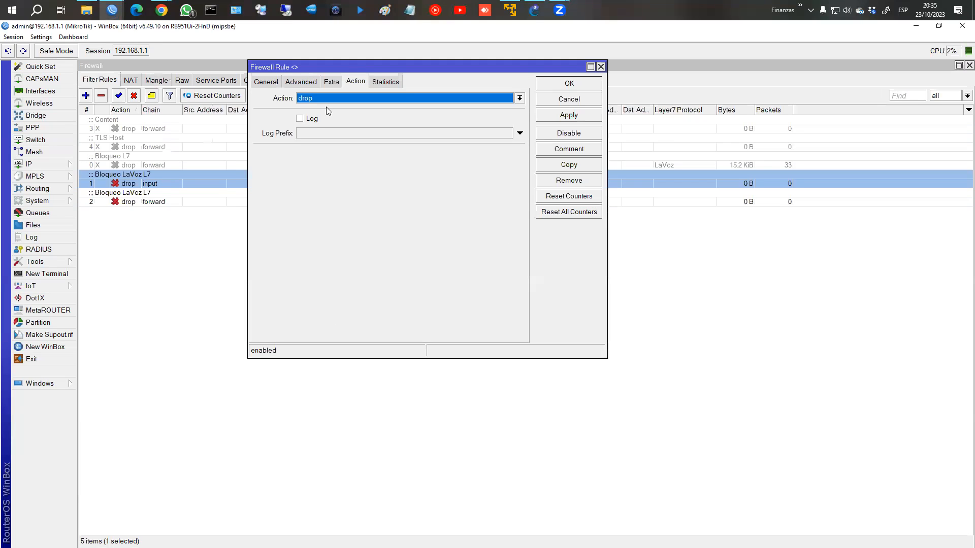
click(536, 89)
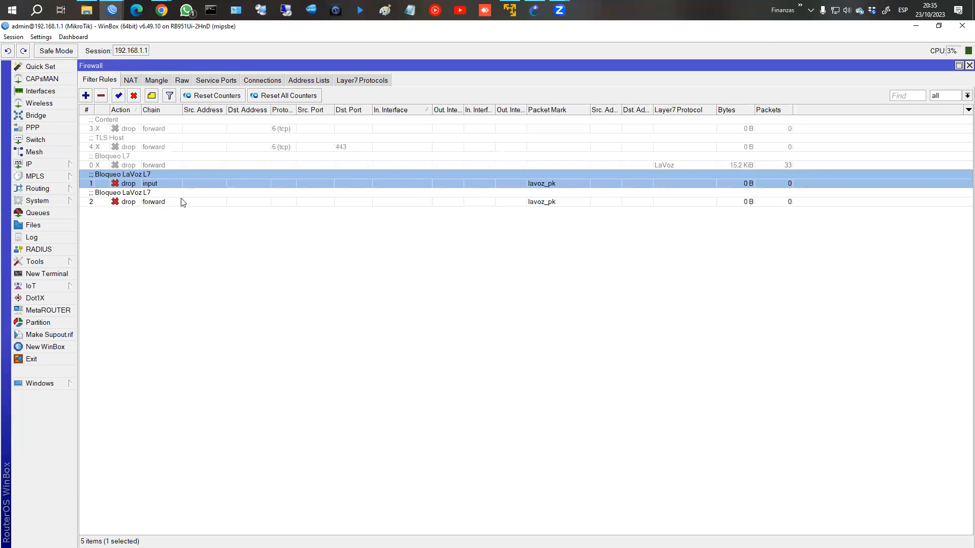
double_click(180, 199)
click(266, 82)
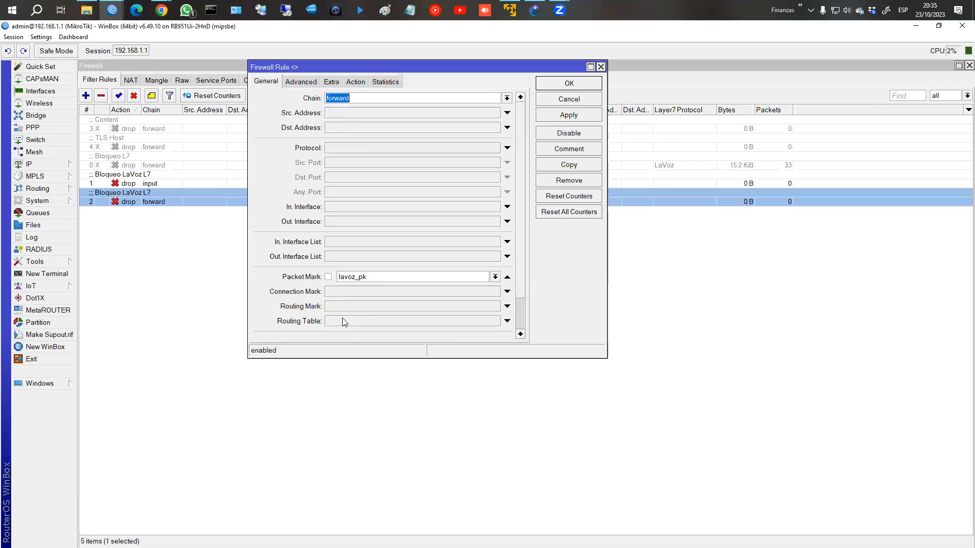
click(356, 81)
click(573, 86)
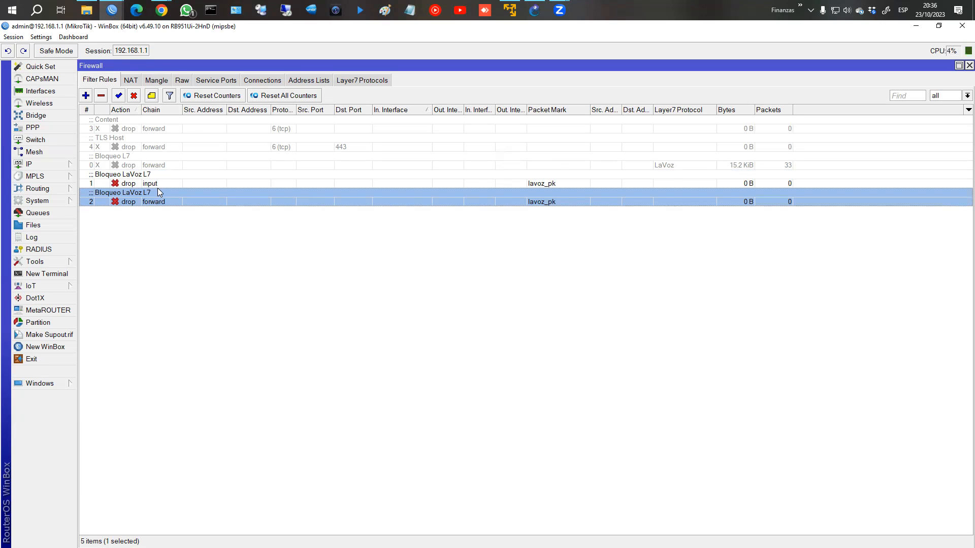
Step: Select the input-chain LaVoz rule and bring the L7 protocols course page forward
click(155, 183)
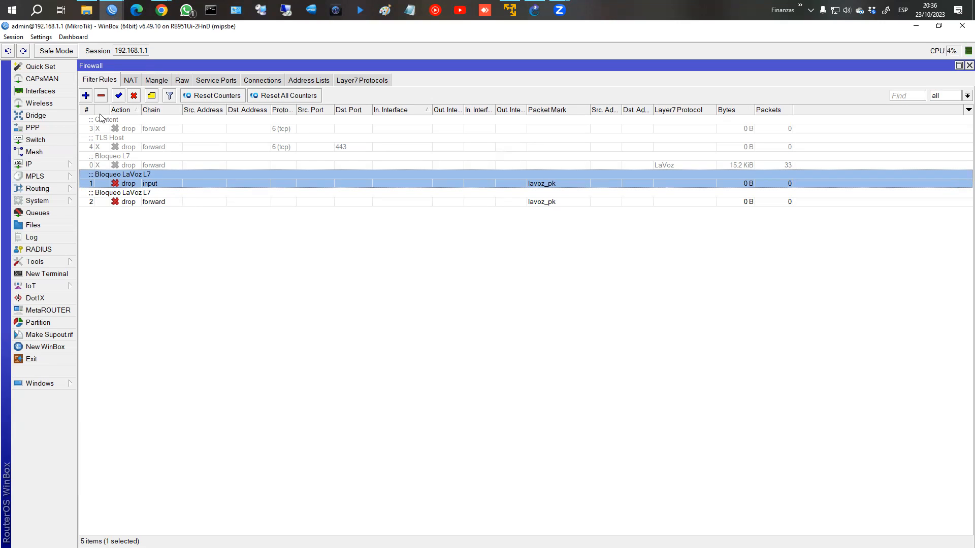
mouse_move(161, 11)
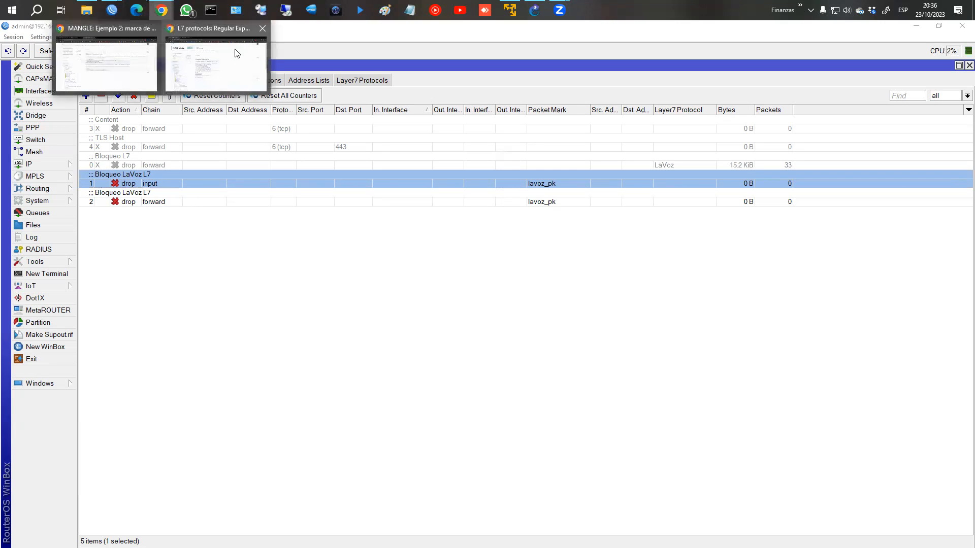
click(237, 53)
click(963, 52)
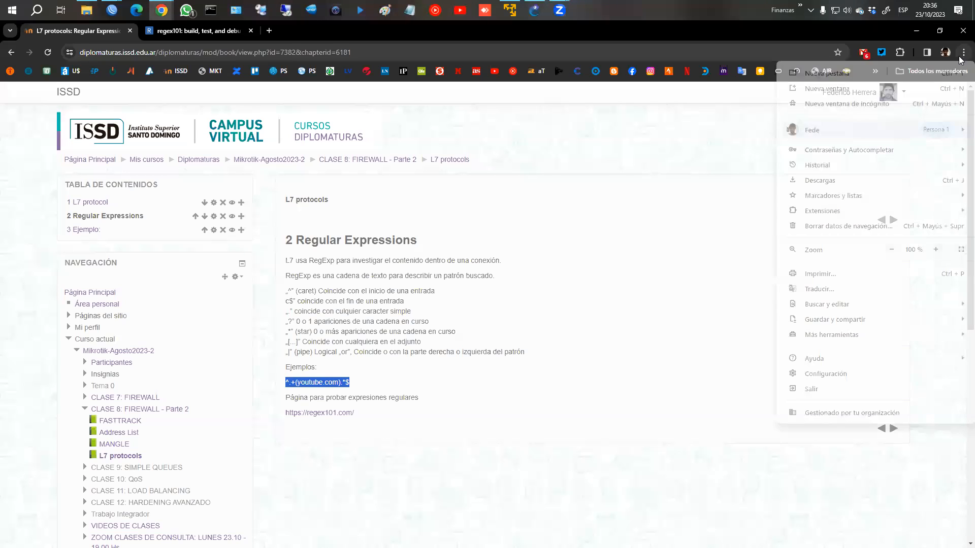
Step: Load lavoz.com.ar in incognito and check the input LaVoz rule's counters: 806 B, 13 packets
click(923, 103)
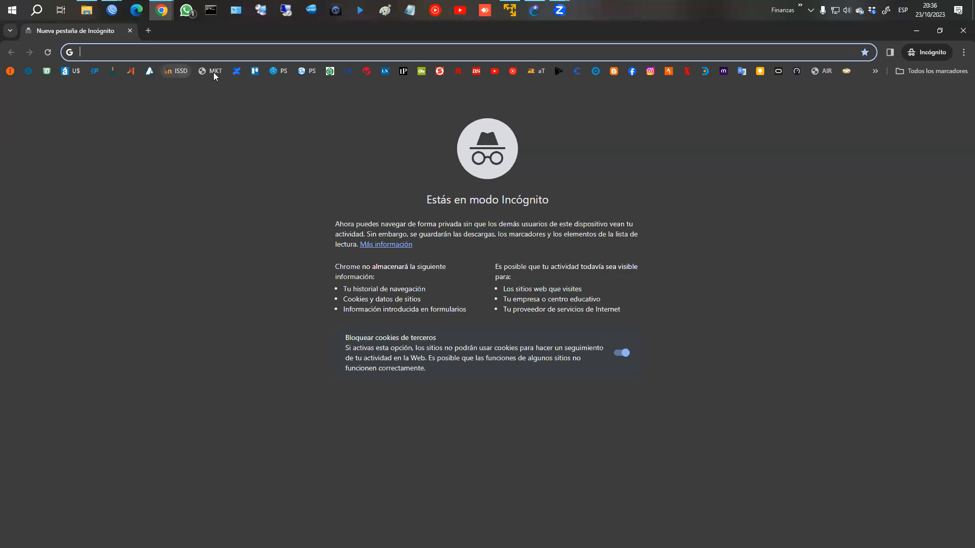
click(348, 71)
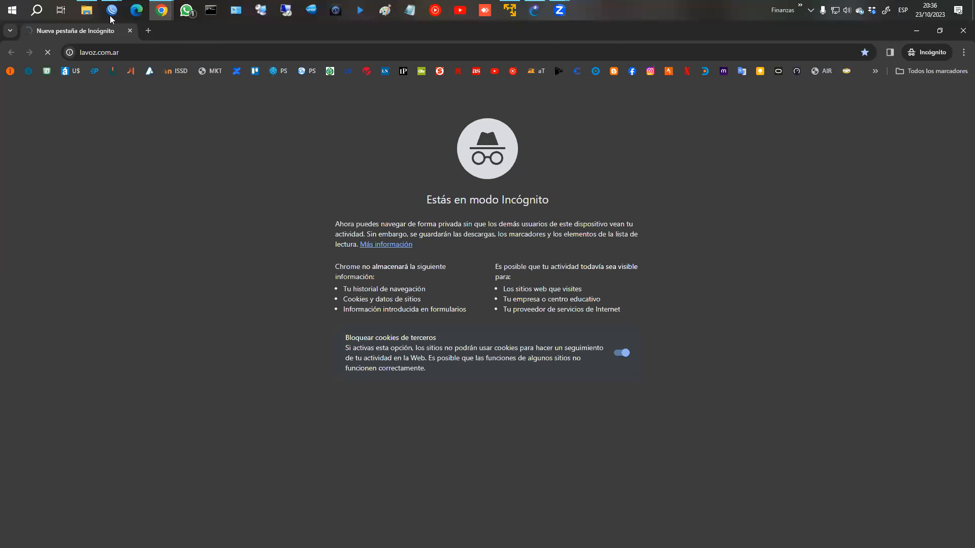
mouse_move(112, 15)
click(136, 55)
click(768, 195)
click(770, 182)
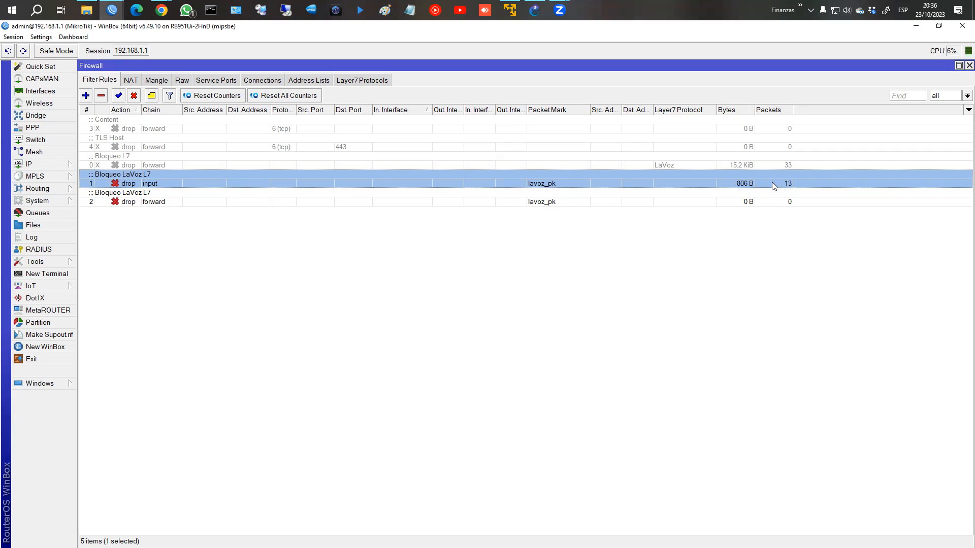
click(508, 202)
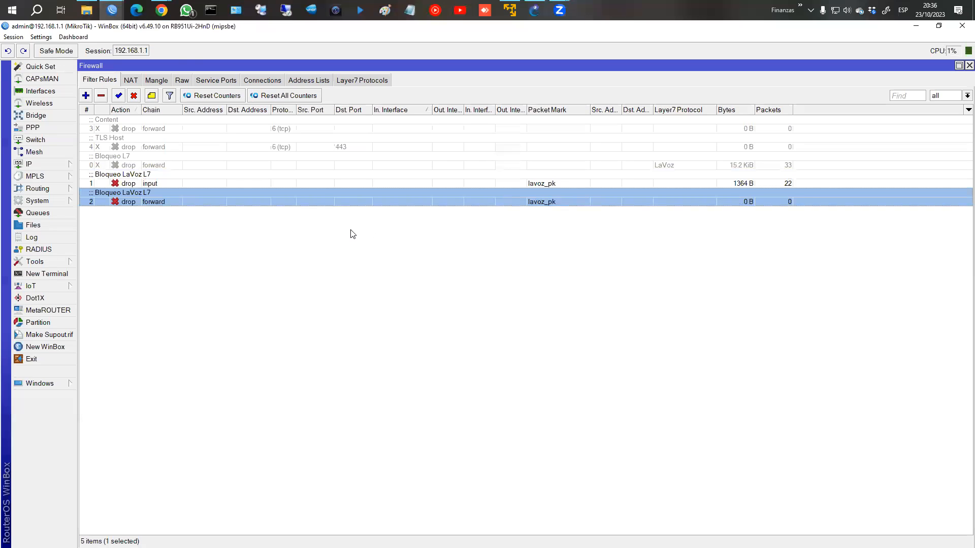
mouse_move(161, 11)
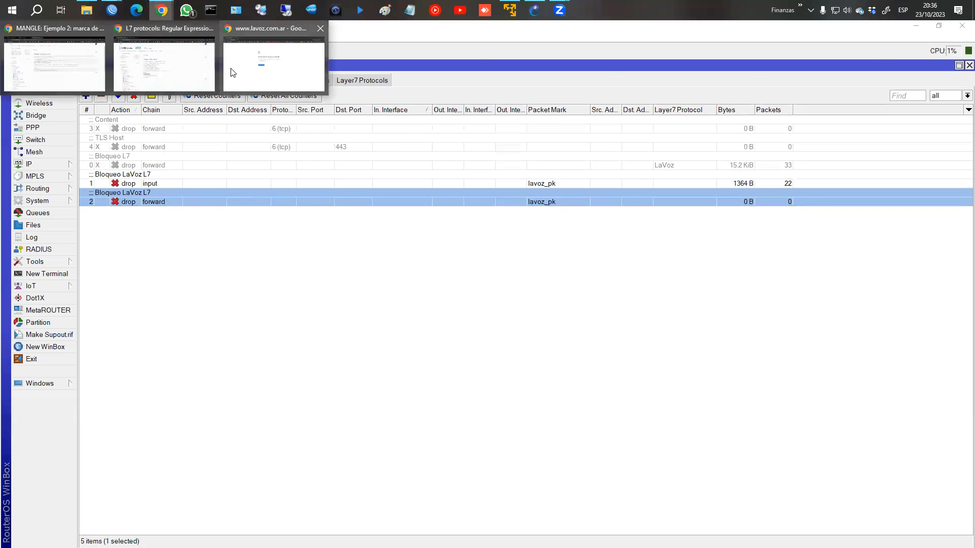
click(181, 69)
Step: Advance the course to chapter 3 Ejemplo (Youtube Matcher), then return to WinBox's filter rules
click(893, 428)
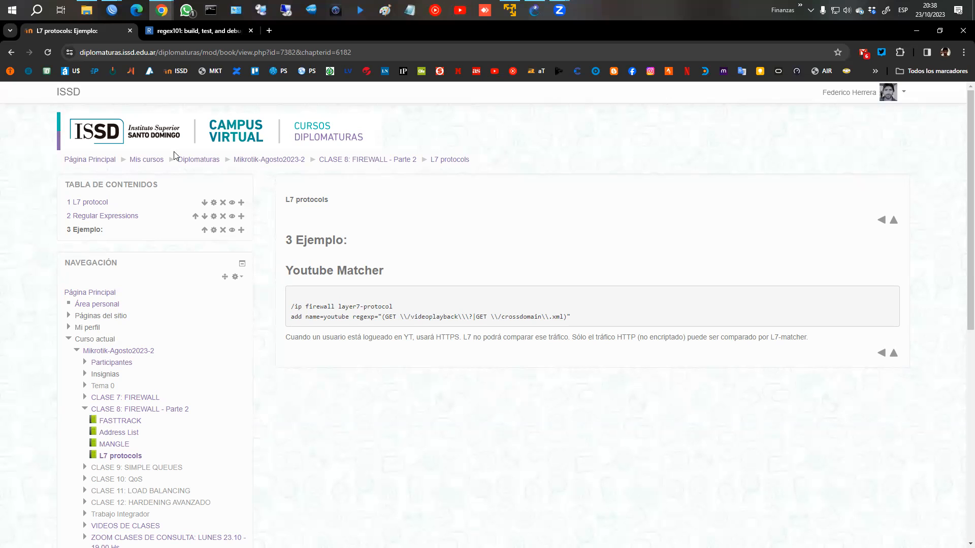
mouse_move(112, 10)
click(180, 83)
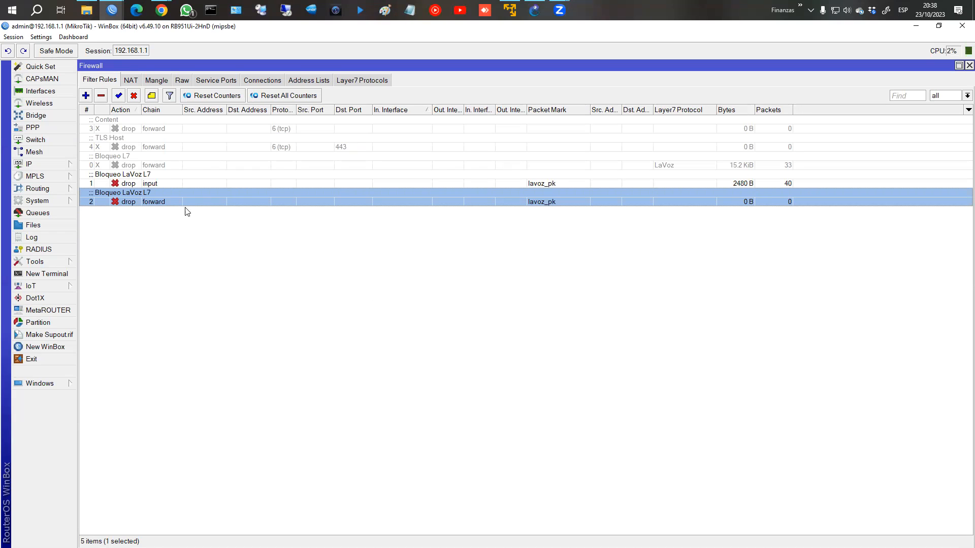
Step: Disable both LaVoz packet-mark drop rules and both LaVoz mangle marking rules
click(170, 186)
click(165, 193)
ctrl+click(147, 186)
click(156, 80)
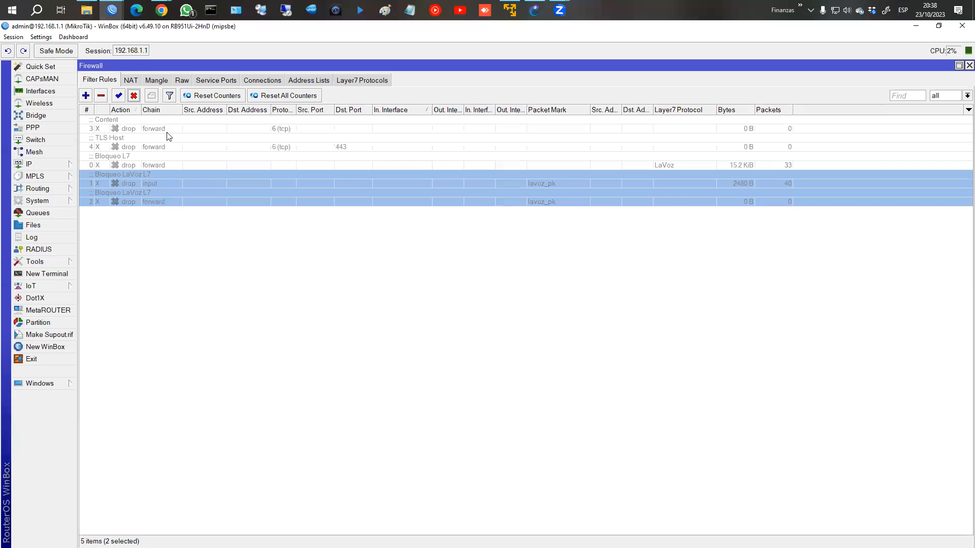
ctrl+click(159, 138)
click(133, 96)
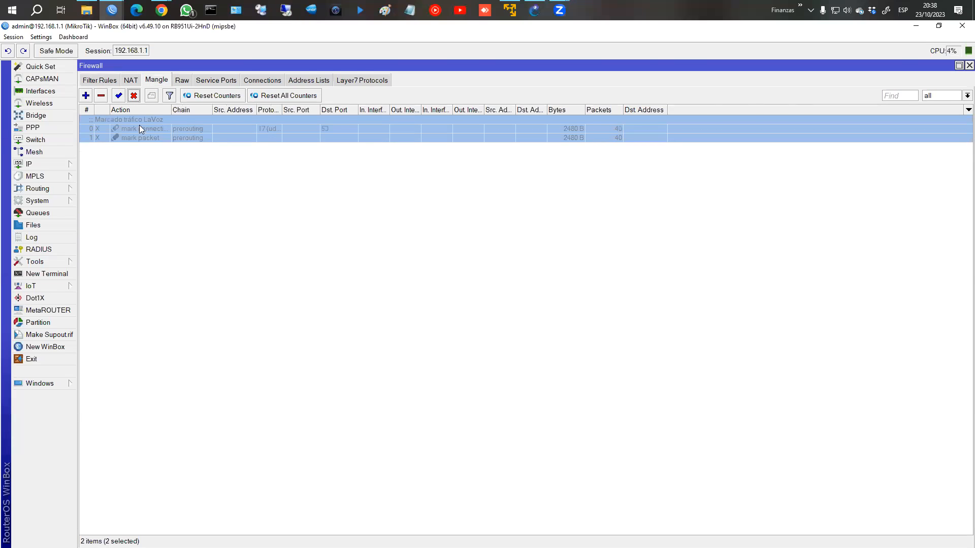
click(100, 80)
Step: Re-enable the Content rule that drops traffic containing netflix
double_click(150, 127)
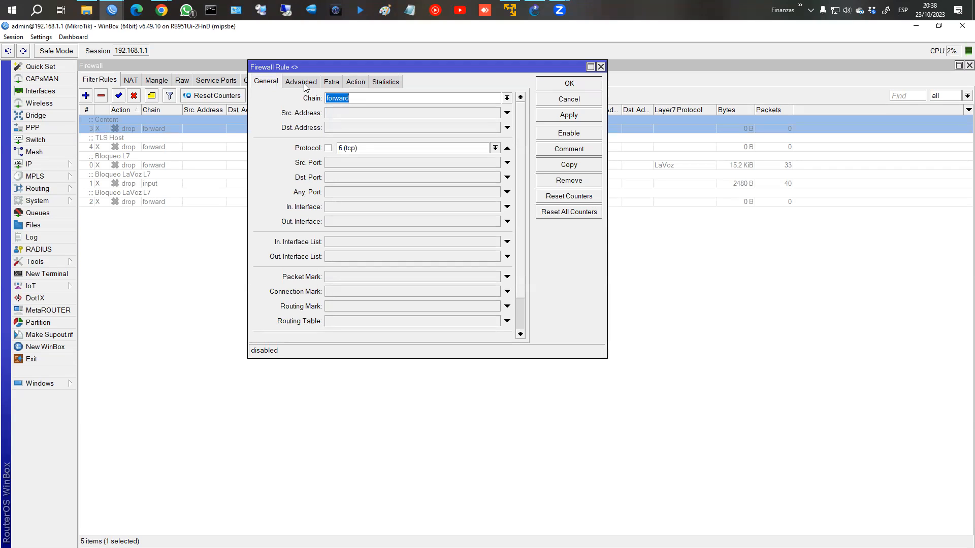
click(569, 133)
click(568, 115)
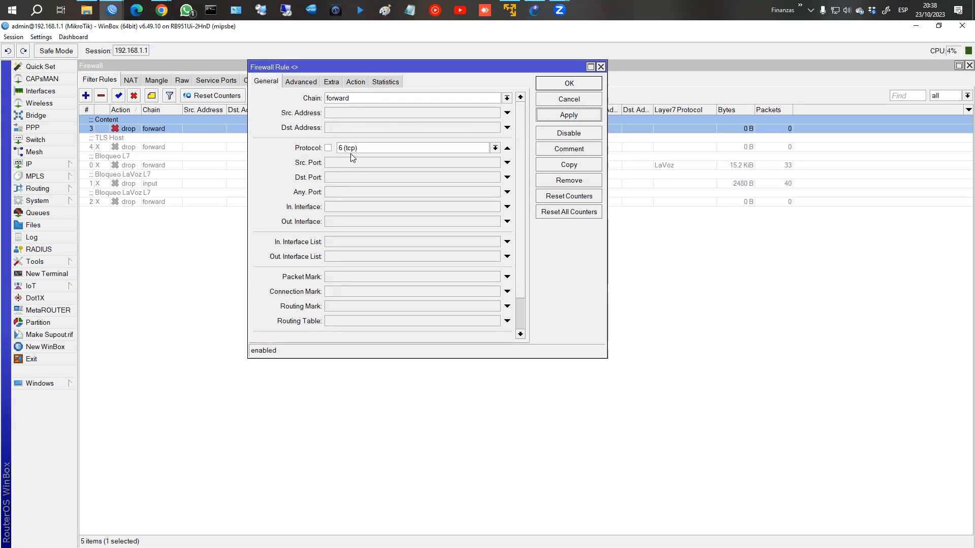
click(304, 82)
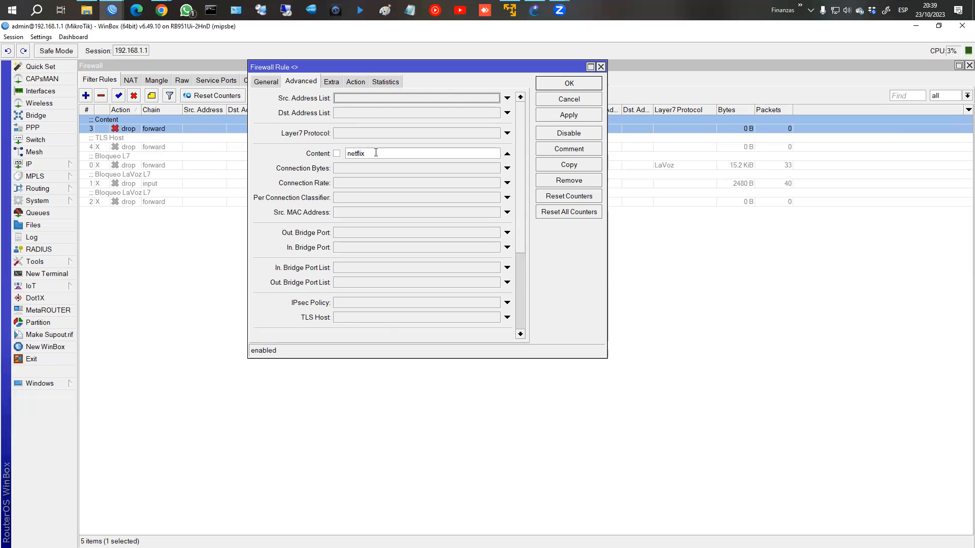
click(355, 82)
click(558, 90)
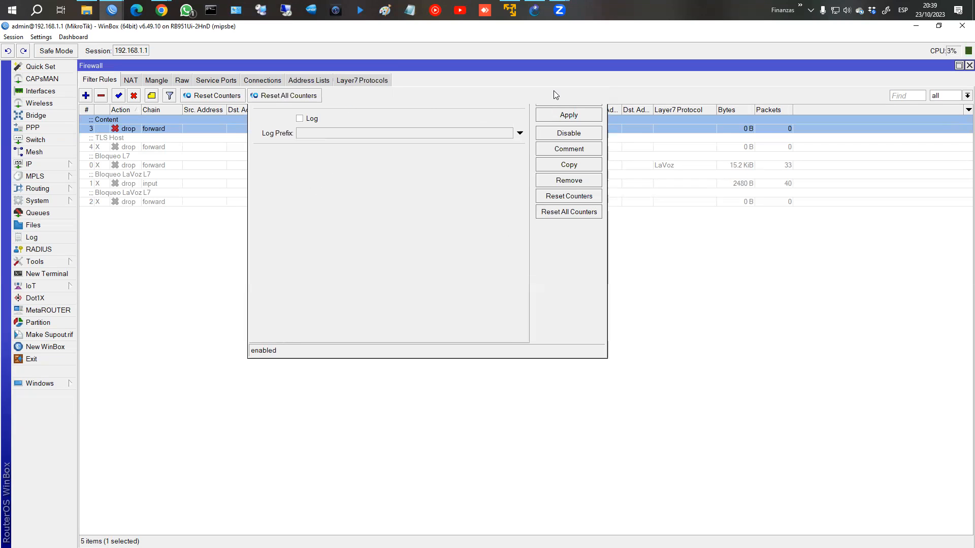
Step: Close the La Voz browser window and open a fresh incognito window from the course page
mouse_move(162, 10)
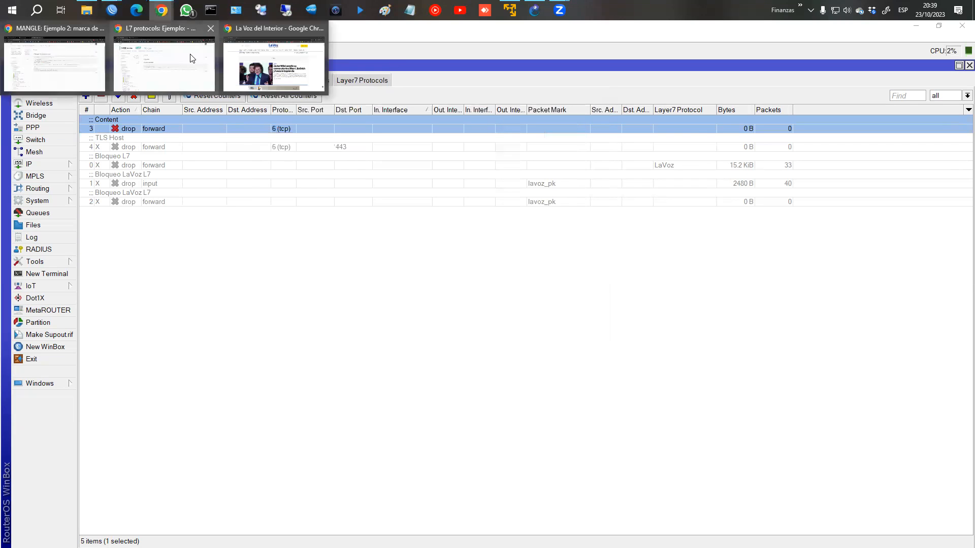
click(320, 29)
click(219, 57)
click(945, 51)
click(962, 52)
click(851, 87)
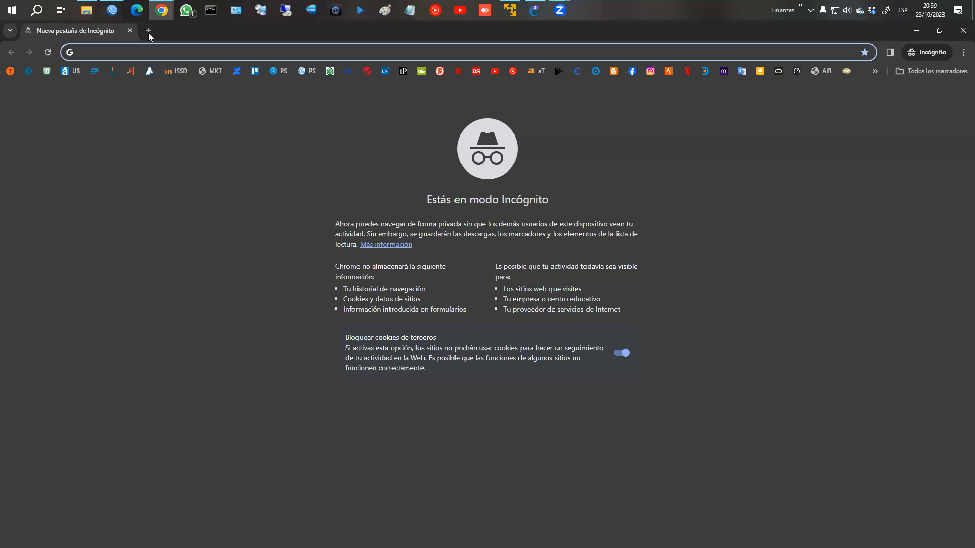
Step: Try loading netflix.com in incognito, stop the stalled load, and return to chapter 3 Ejemplo
mouse_move(112, 10)
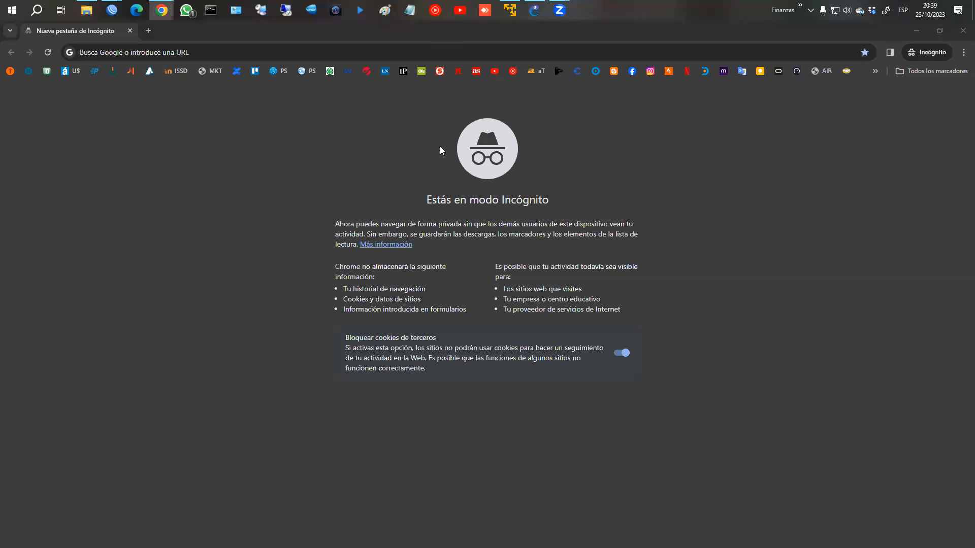
click(451, 53)
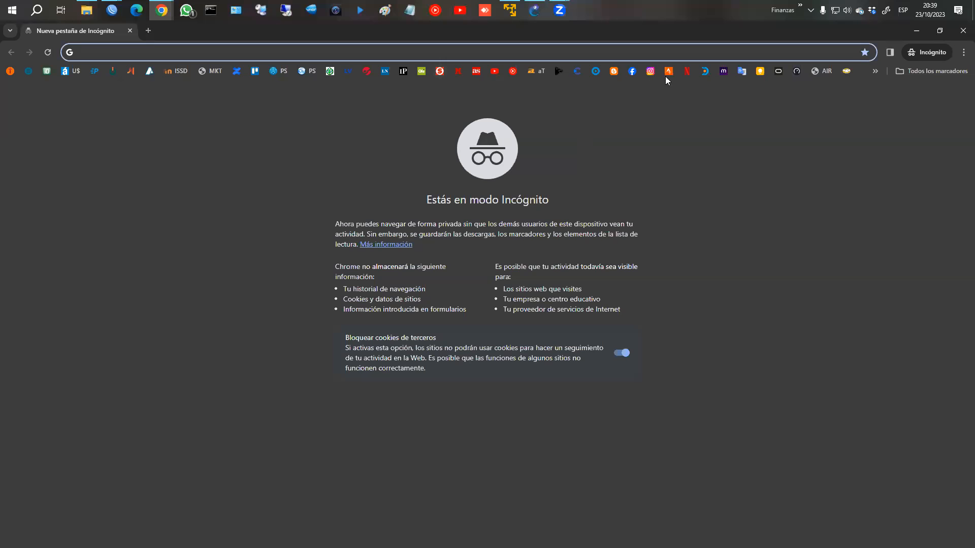
click(687, 72)
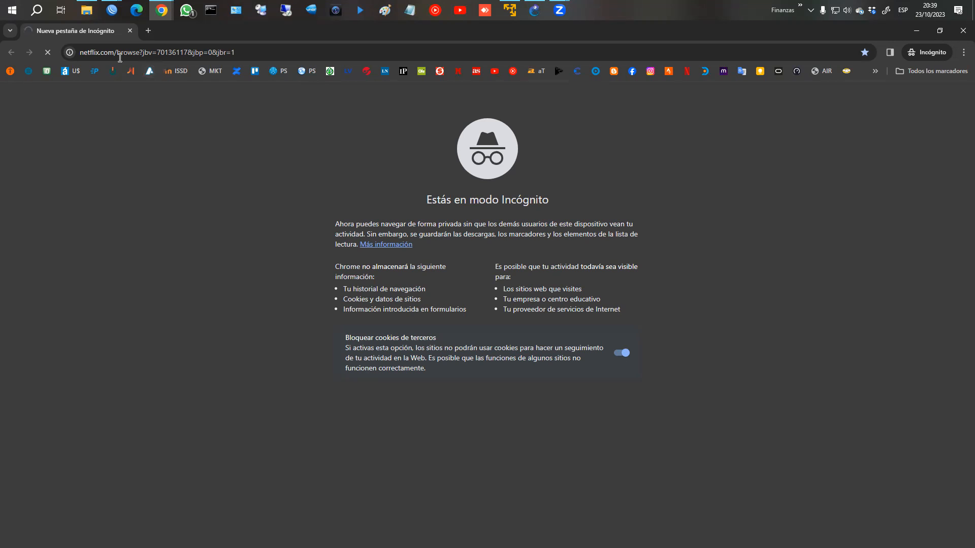
click(48, 55)
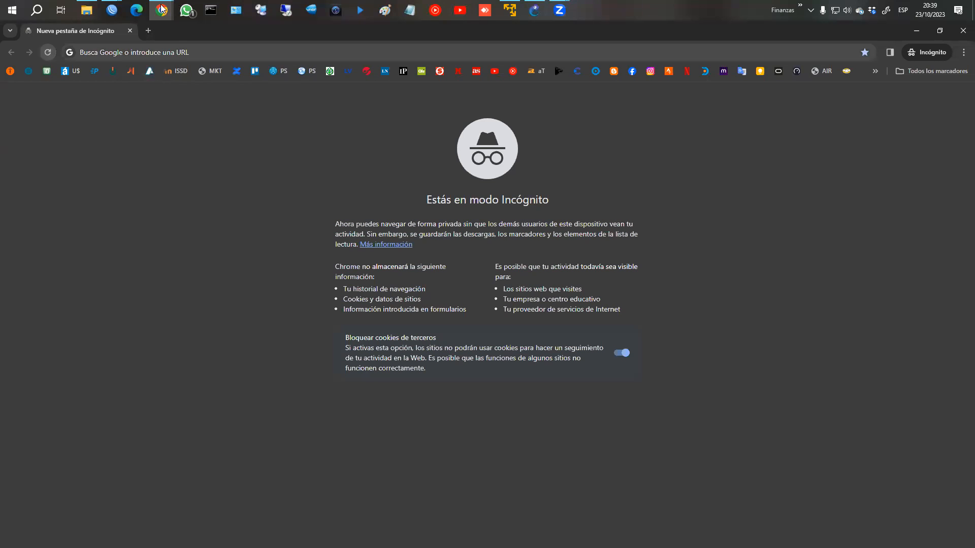
mouse_move(162, 11)
click(169, 64)
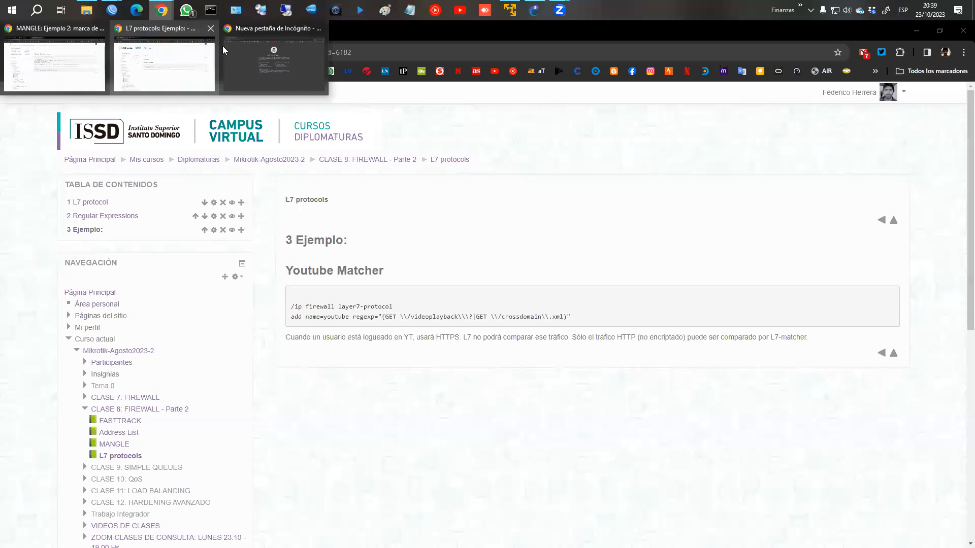
Step: Disable the Content rule and enable the TLS Host drop rule
mouse_move(114, 15)
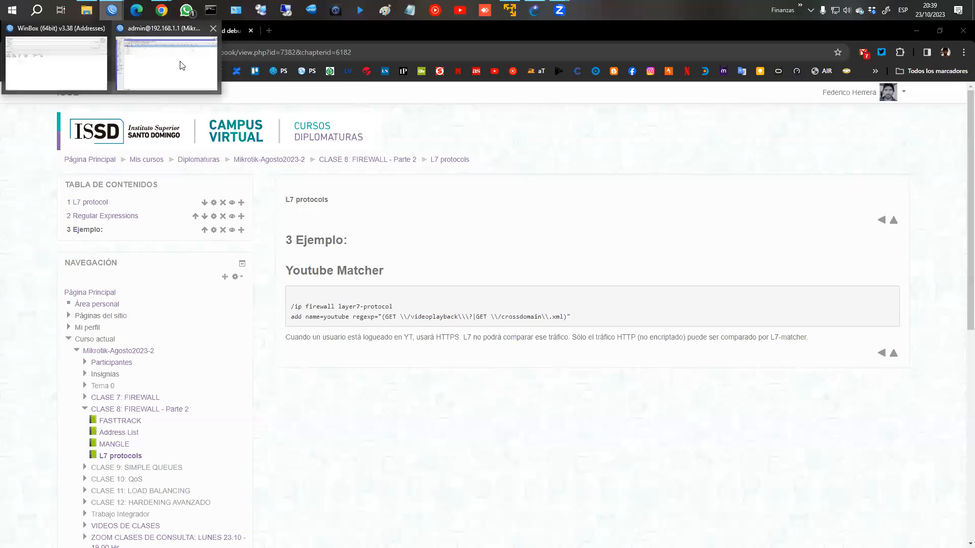
click(190, 65)
click(133, 95)
click(153, 150)
click(119, 95)
Step: Edit the TLS Host rule's match to *.ole.com.* and apply it
double_click(164, 147)
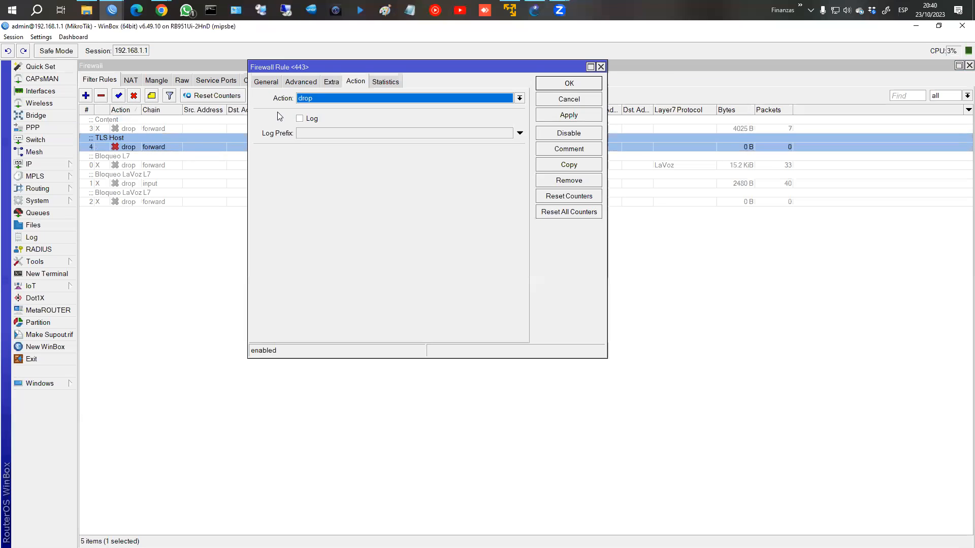
click(275, 83)
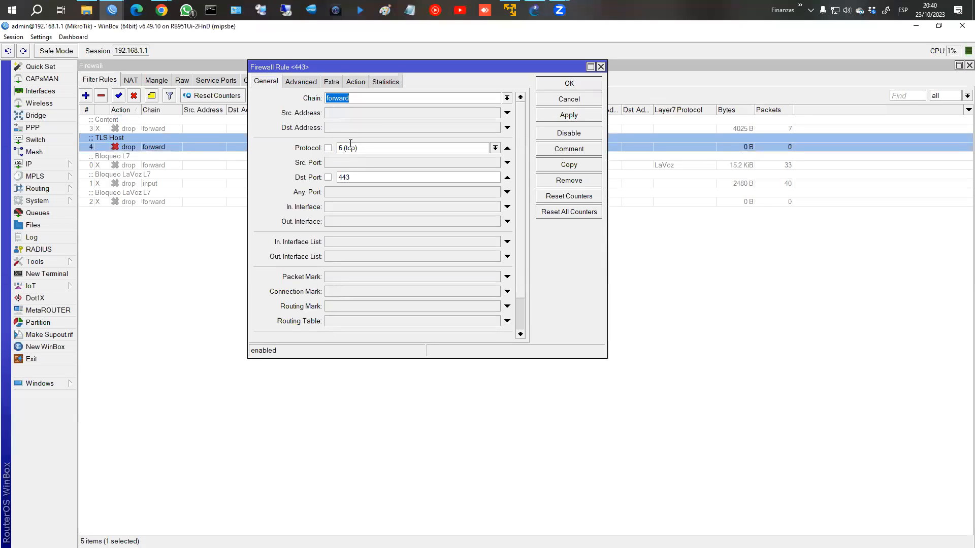
click(308, 83)
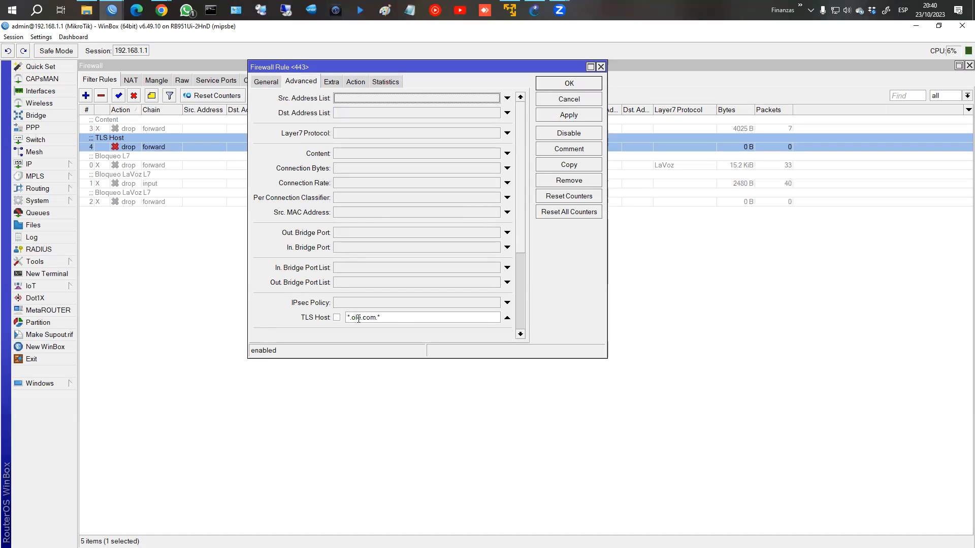
click(388, 317)
key(BackSpace)
key(BackSpace)
click(401, 318)
key(BackSpace)
key(BackSpace)
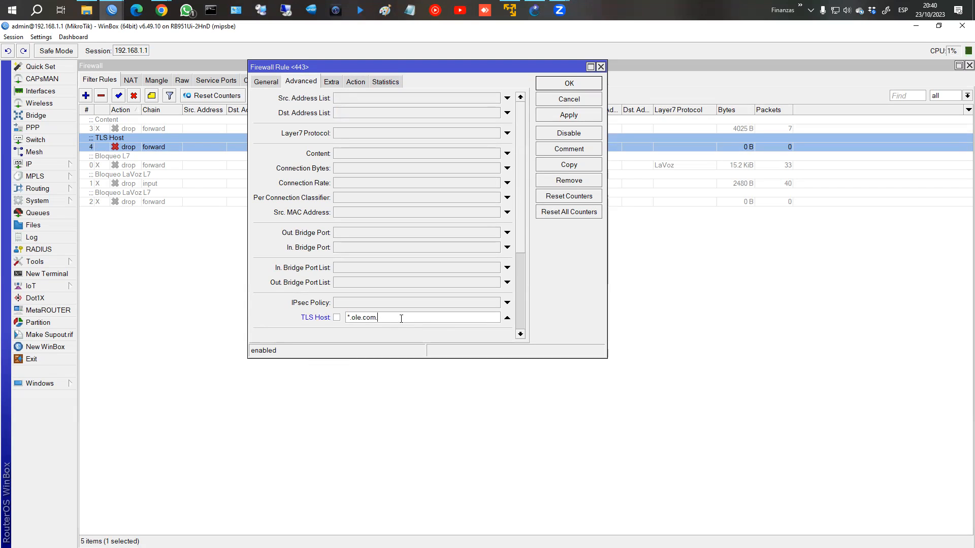
text(*)
click(567, 116)
Step: Review the TLS Host rule's drop action, chain and port settings, and TLS Host value
click(357, 81)
click(266, 81)
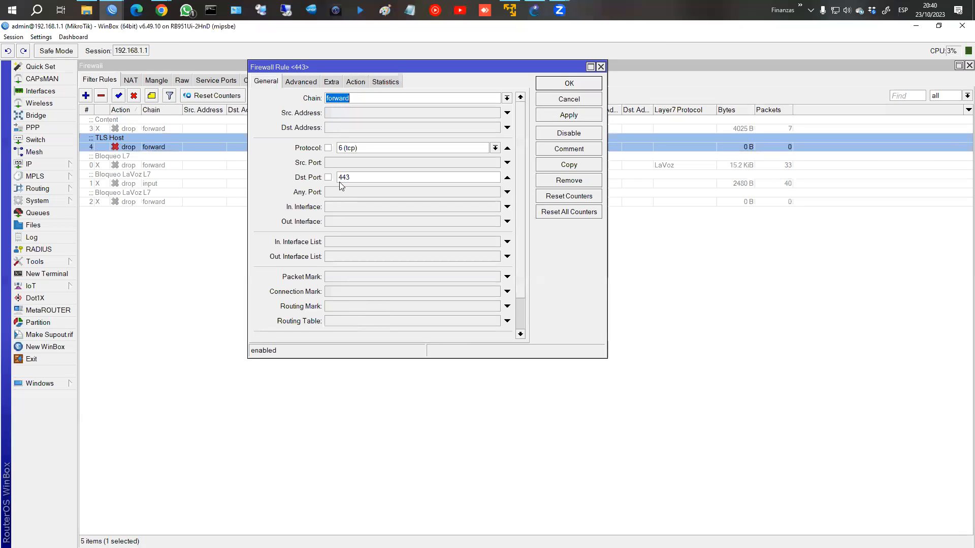
click(306, 83)
Step: Open a new Chrome incognito window from the L7 protocols course page
mouse_move(162, 9)
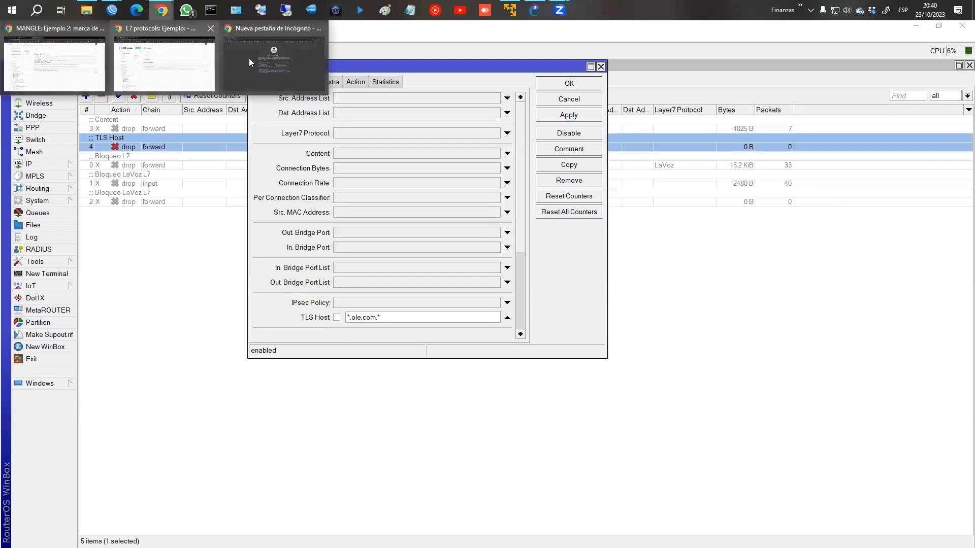
click(208, 56)
click(964, 52)
click(863, 105)
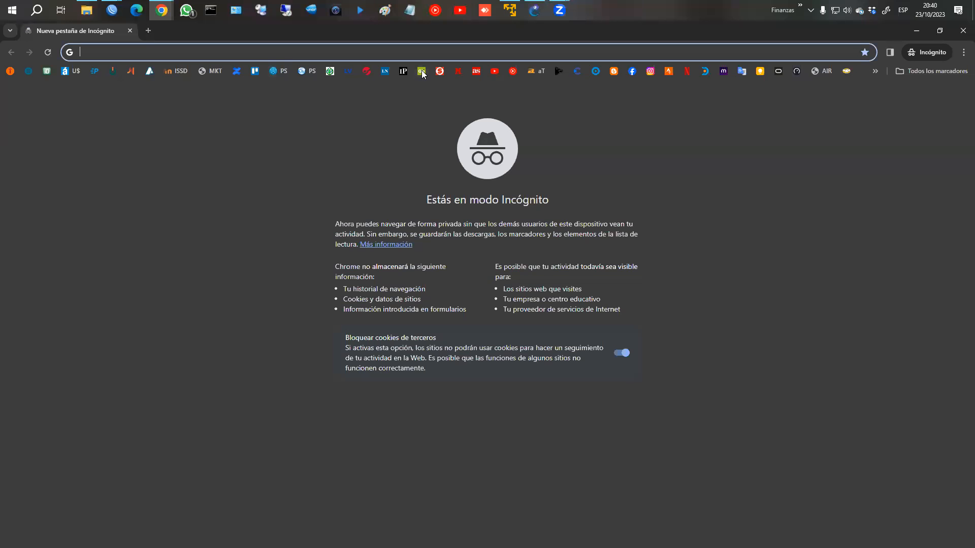
Step: Disable the TLS Host rule and load ole.com.ar in the incognito window
click(111, 8)
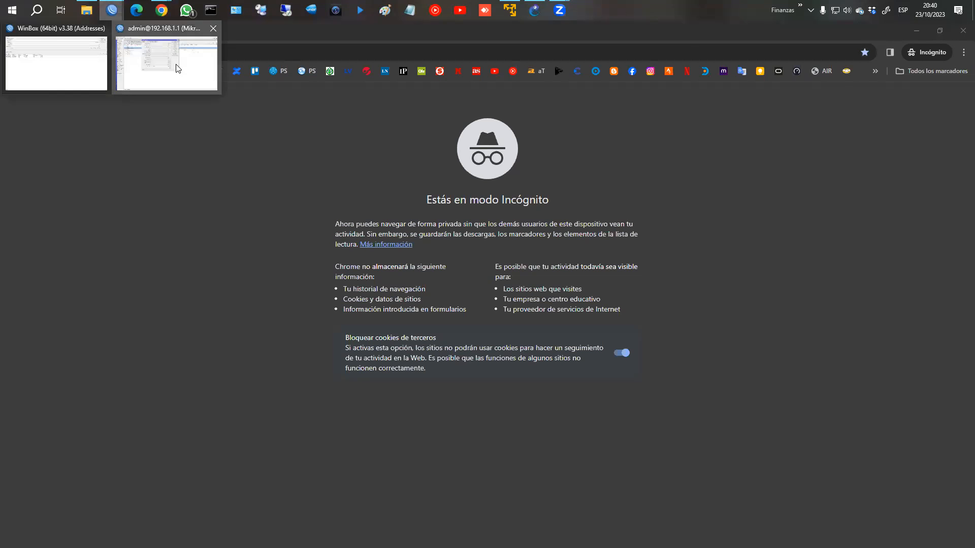
click(152, 64)
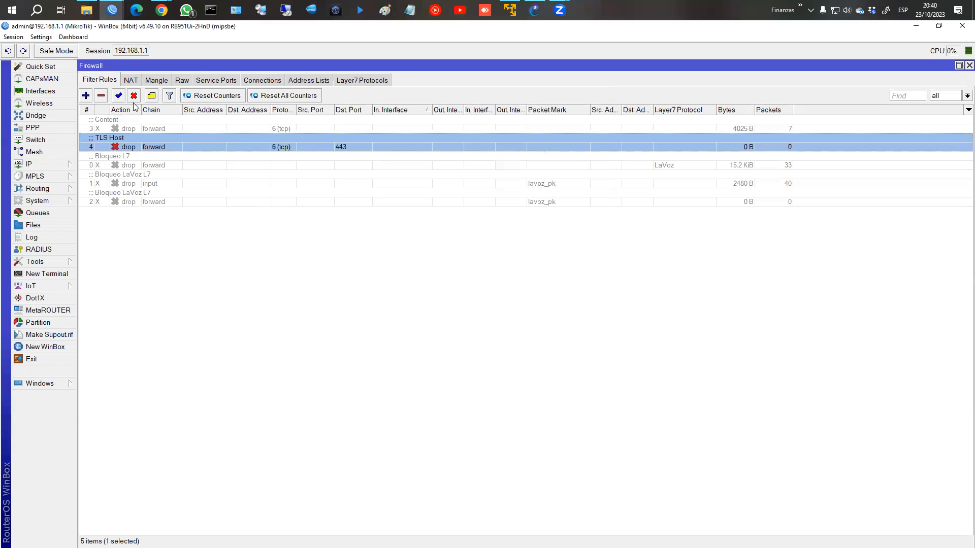
click(133, 95)
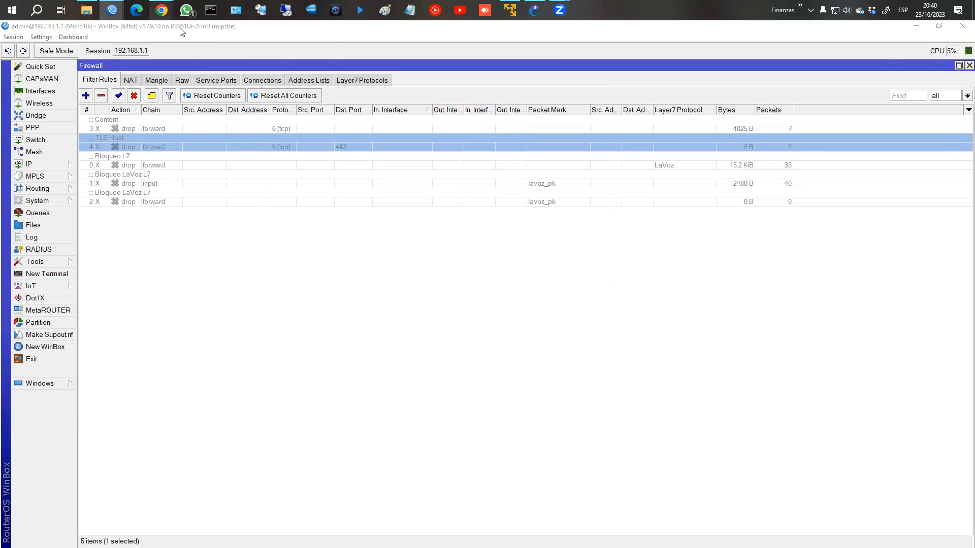
mouse_move(161, 11)
click(288, 60)
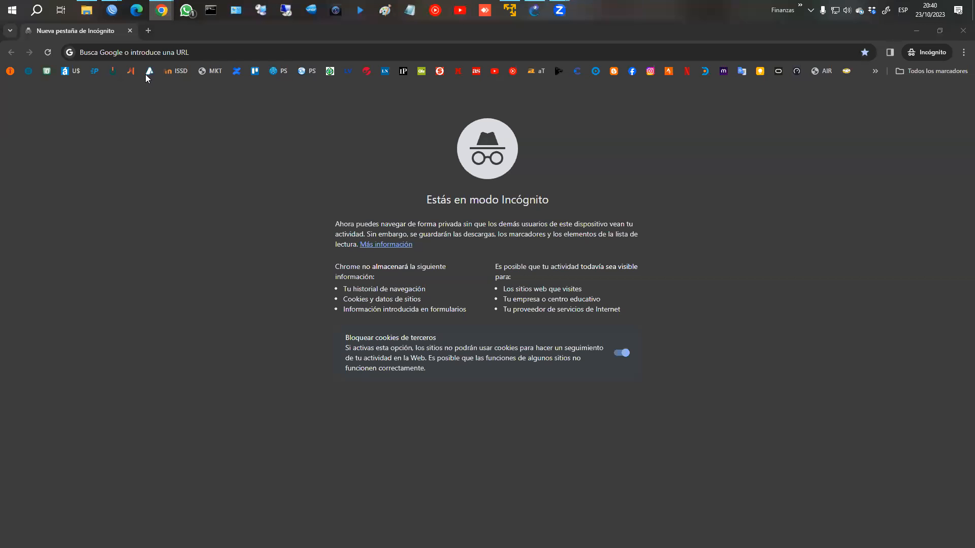
click(426, 71)
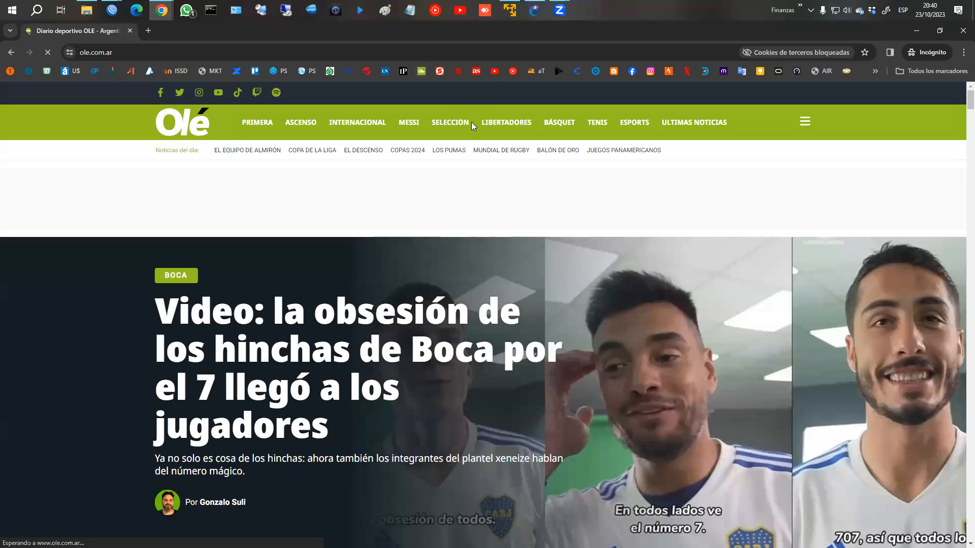
Step: Re-enable the TLS Host drop rule and reload ole.com.ar in a new incognito window
click(114, 11)
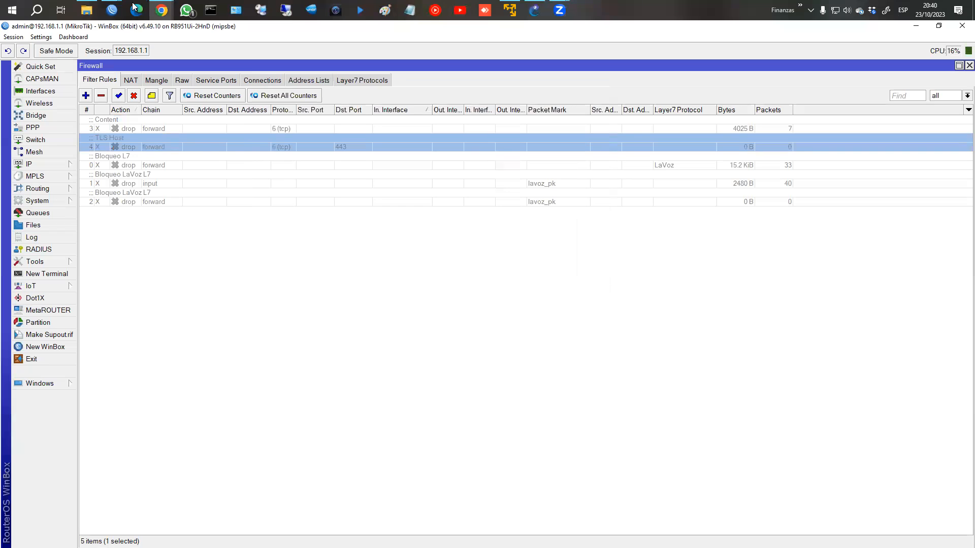
click(119, 96)
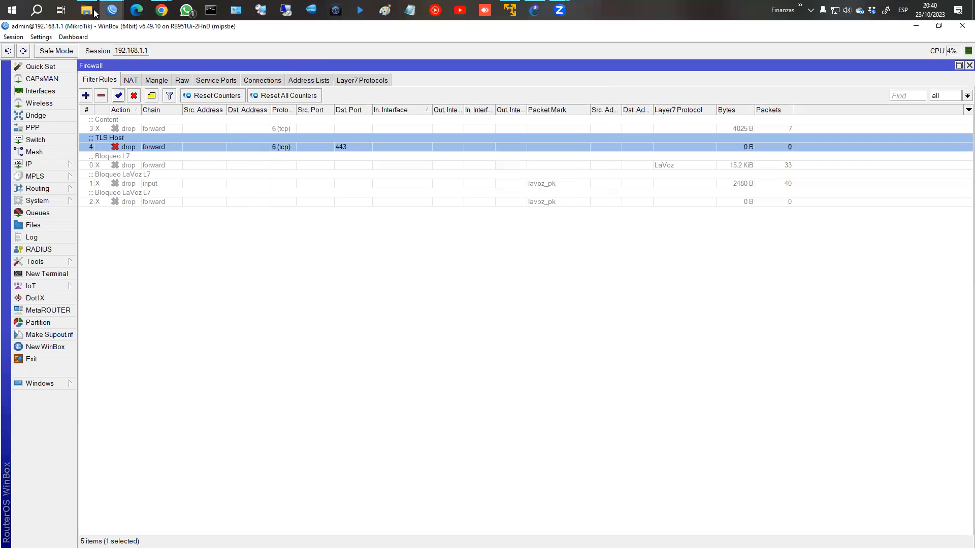
click(162, 10)
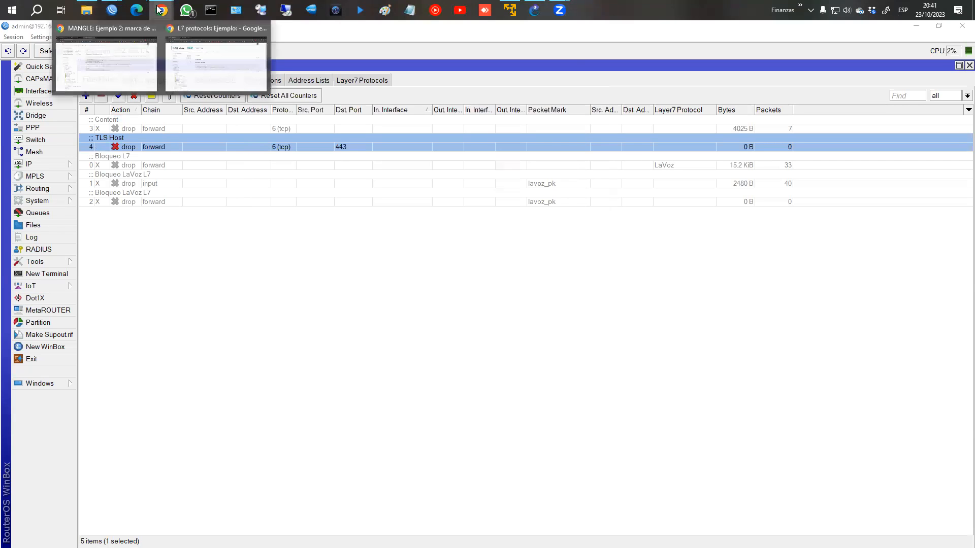
click(190, 48)
click(963, 52)
click(963, 52)
key(ctrl+shift+n)
click(420, 71)
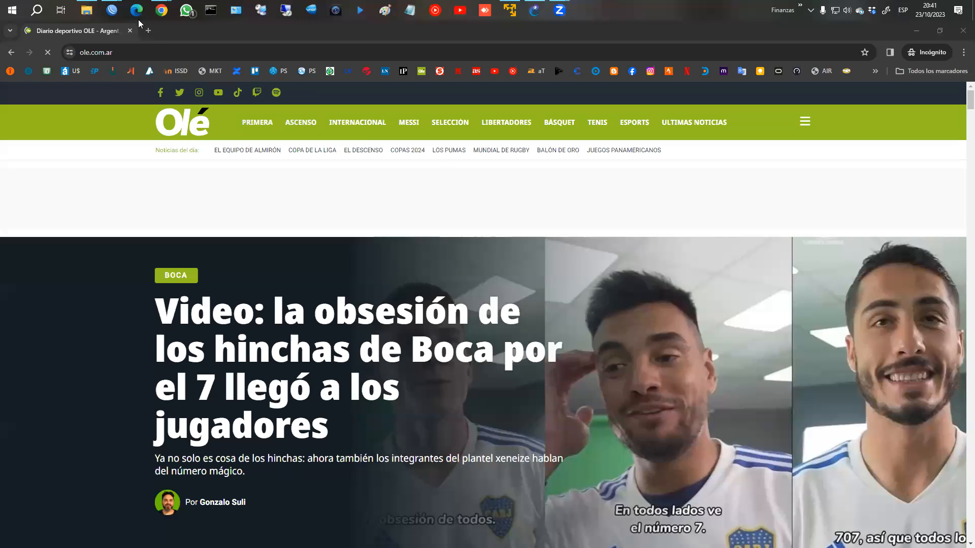
Step: Check the TLS Host rule's 5.1 KiB, 9 packets count, close the Olé window, return to the course
mouse_move(113, 14)
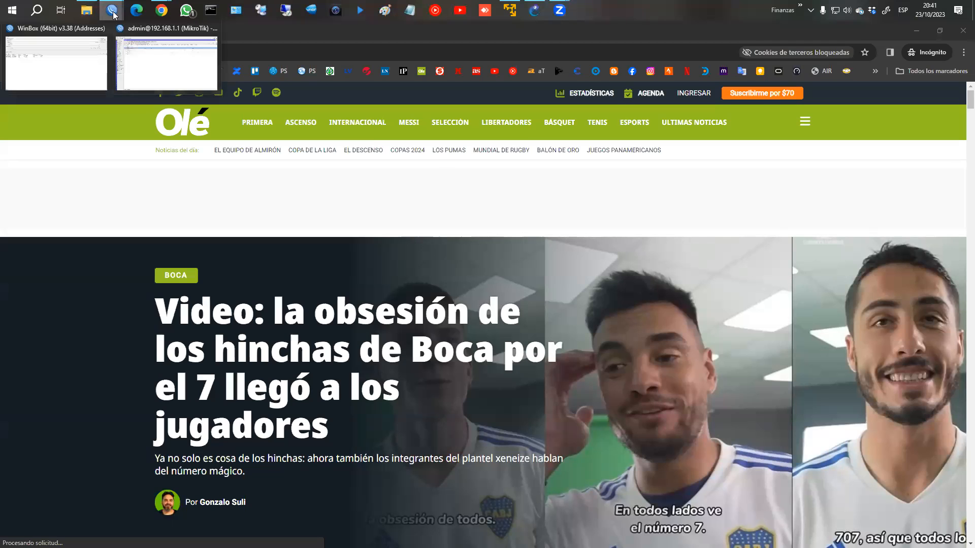
click(158, 49)
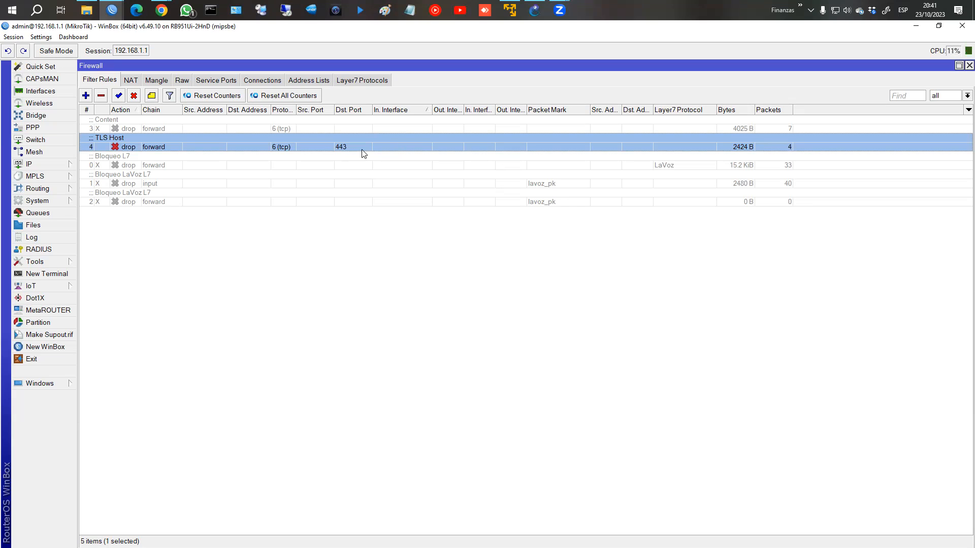
mouse_move(162, 10)
click(257, 70)
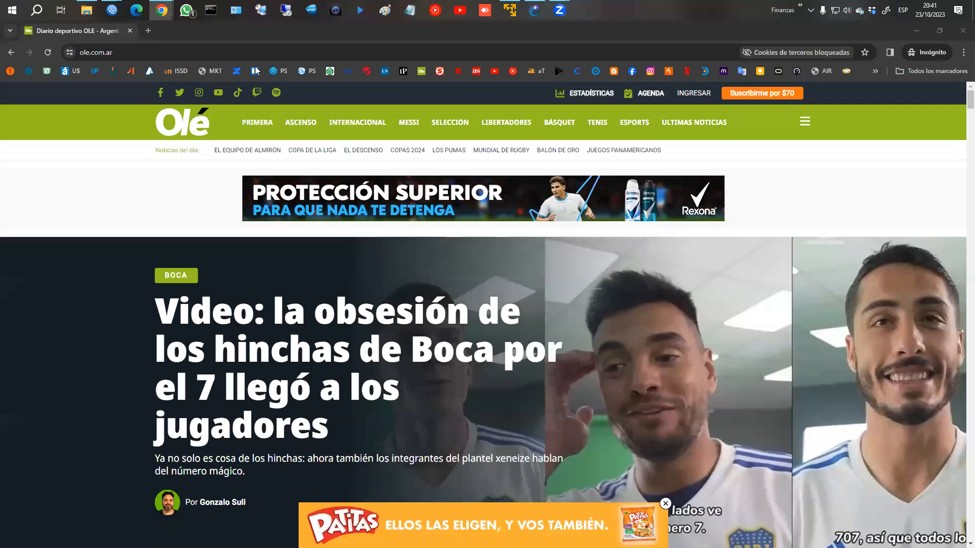
click(957, 31)
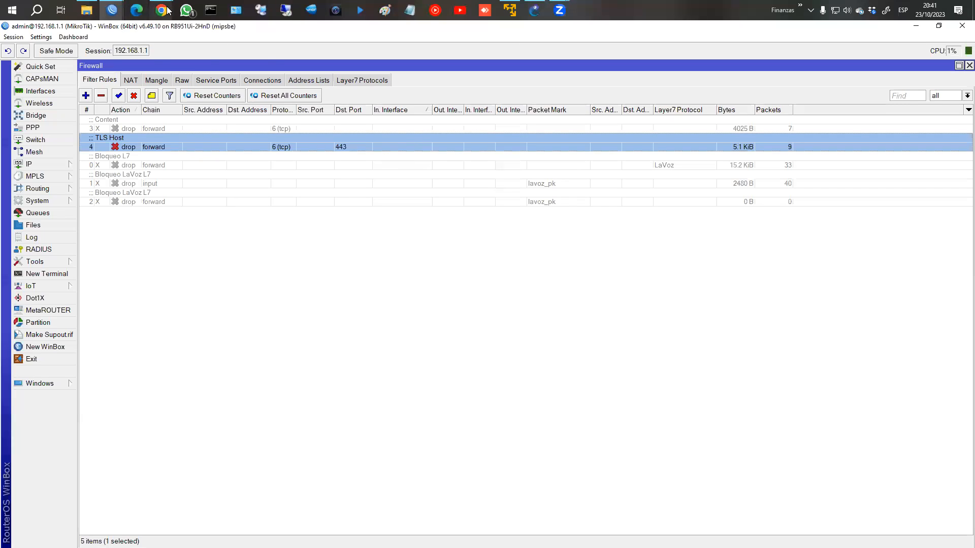
mouse_move(167, 10)
click(225, 57)
Step: Load ole.com.ar from the Olé bookmark in a new Incognito window, then minimize it
click(963, 52)
click(812, 38)
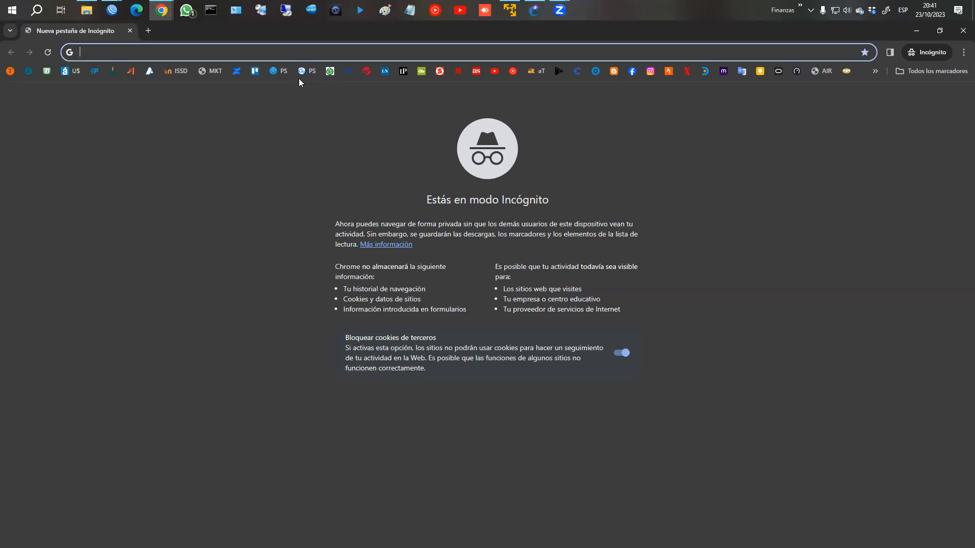
click(423, 71)
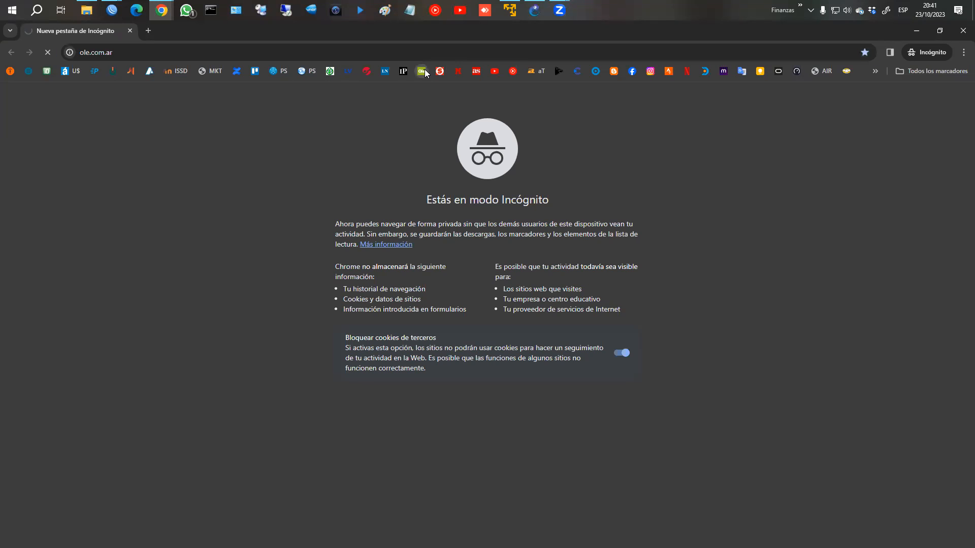
click(910, 33)
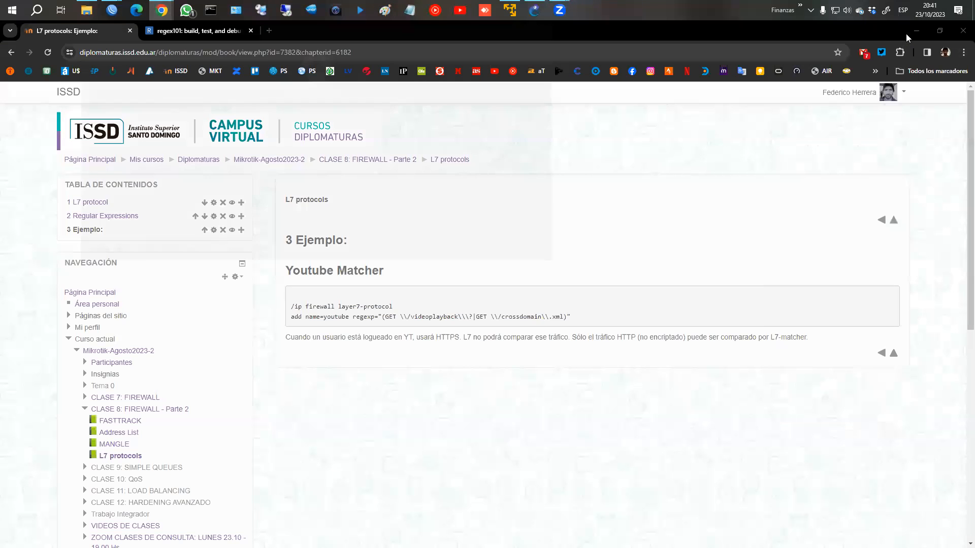
Step: Bring the WinBox firewall rules window back to the front after briefly opening WhatsApp
click(191, 11)
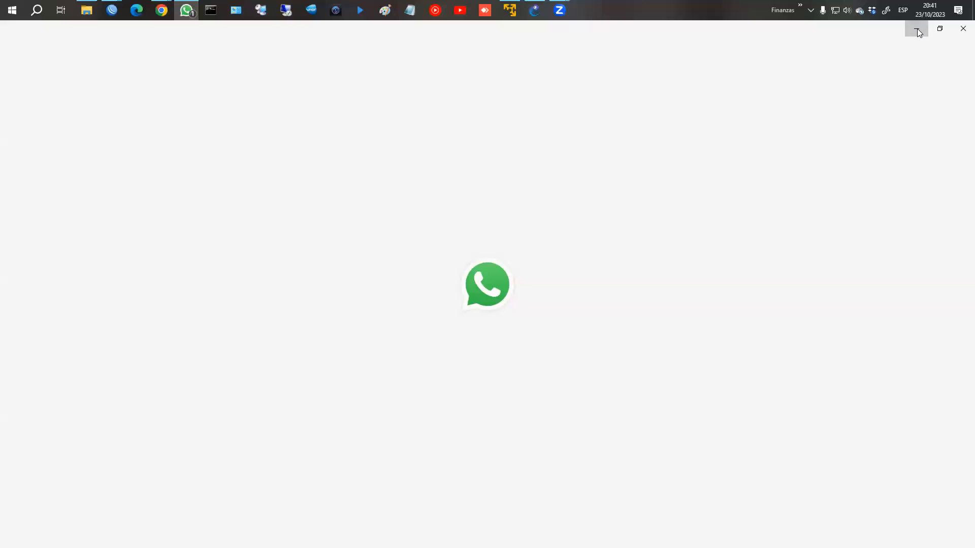
click(916, 29)
mouse_move(111, 10)
click(199, 61)
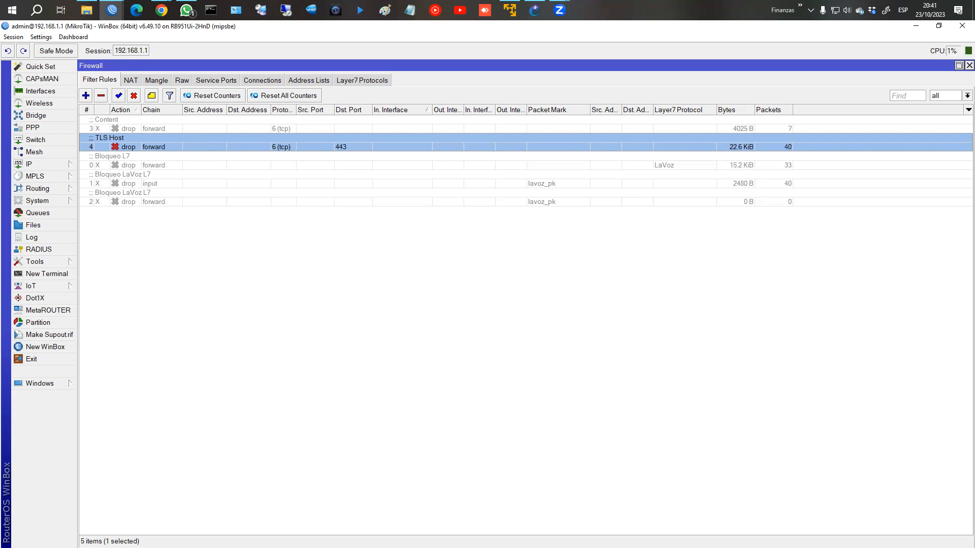
Step: Return to the browser after seeing the TLS Host rule at 23.2 KiB and 41 packets
click(162, 10)
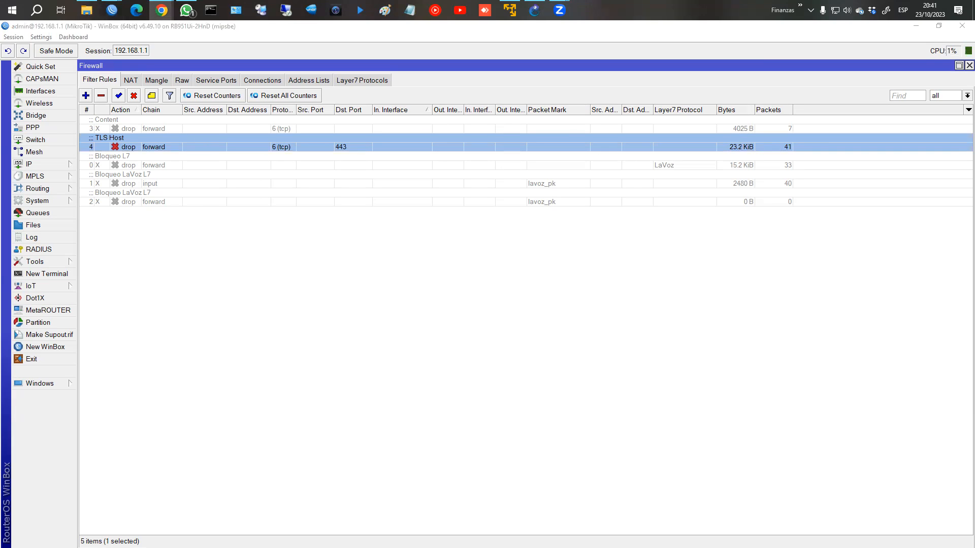